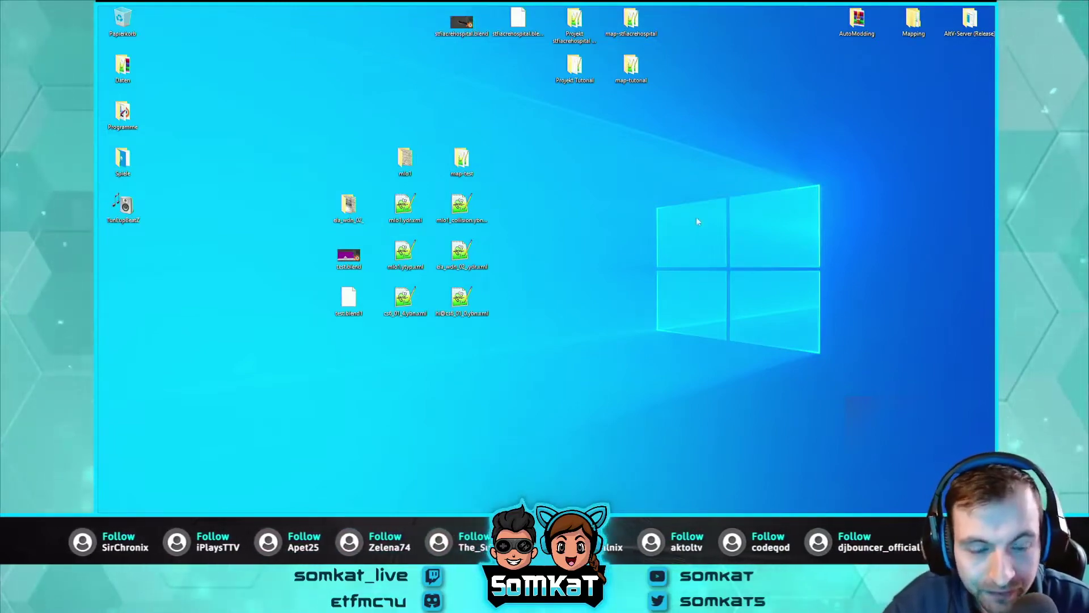
Step: Launch CodeWalker RPF Explorer.exe from the Mapping\CodeWalker30_dev42 folder
double_click(932, 27)
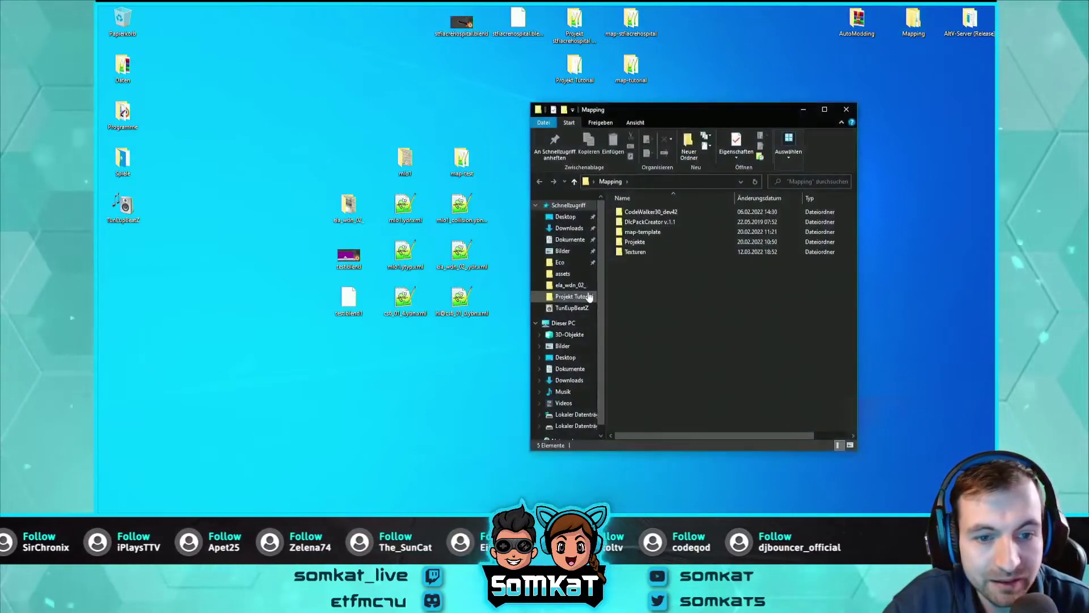
double_click(656, 212)
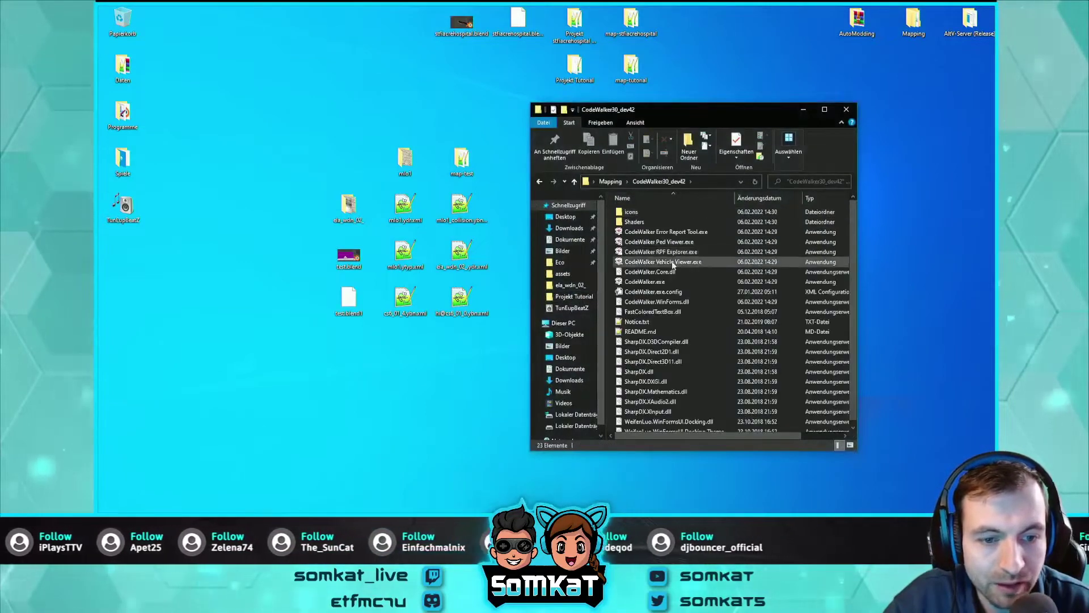
click(671, 251)
key(alt+F4)
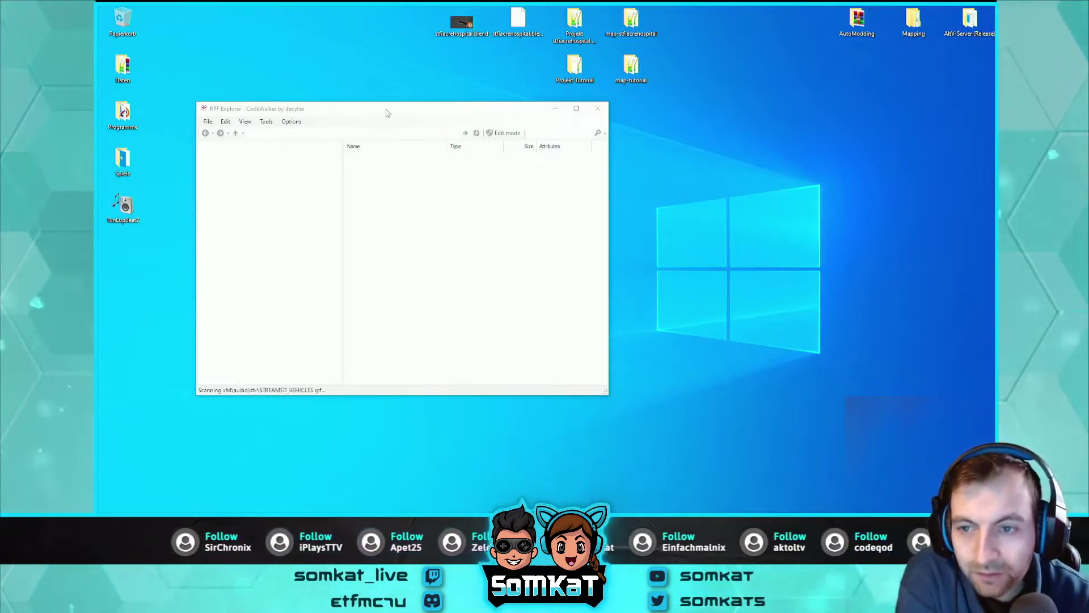
Step: Reposition the loaded RPF Explorer and view test and tutorial in custom_dlc's levels\gta5
drag(385, 113, 536, 130)
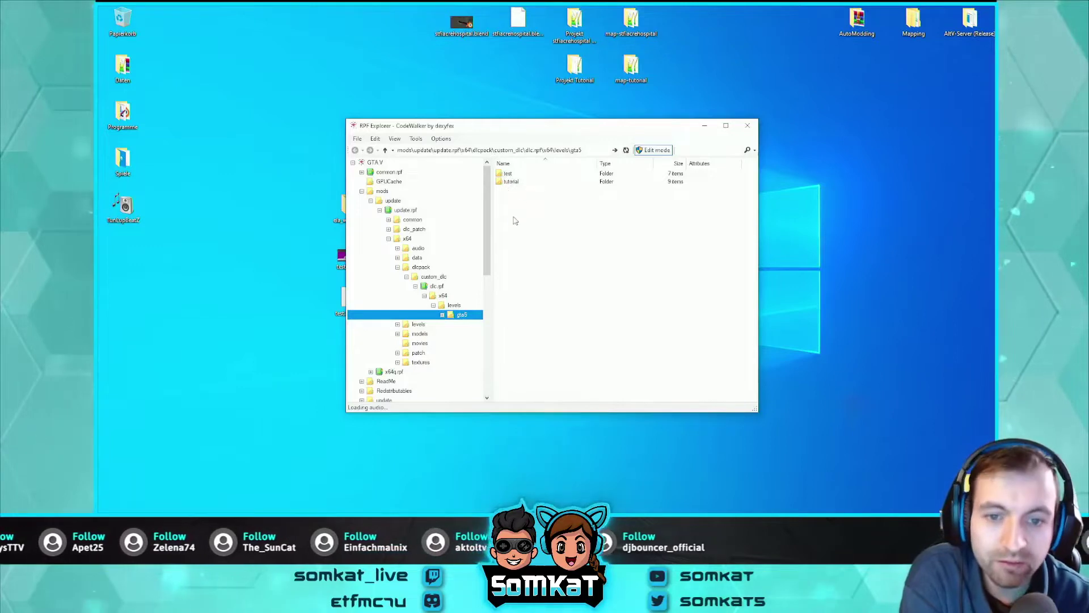
click(508, 175)
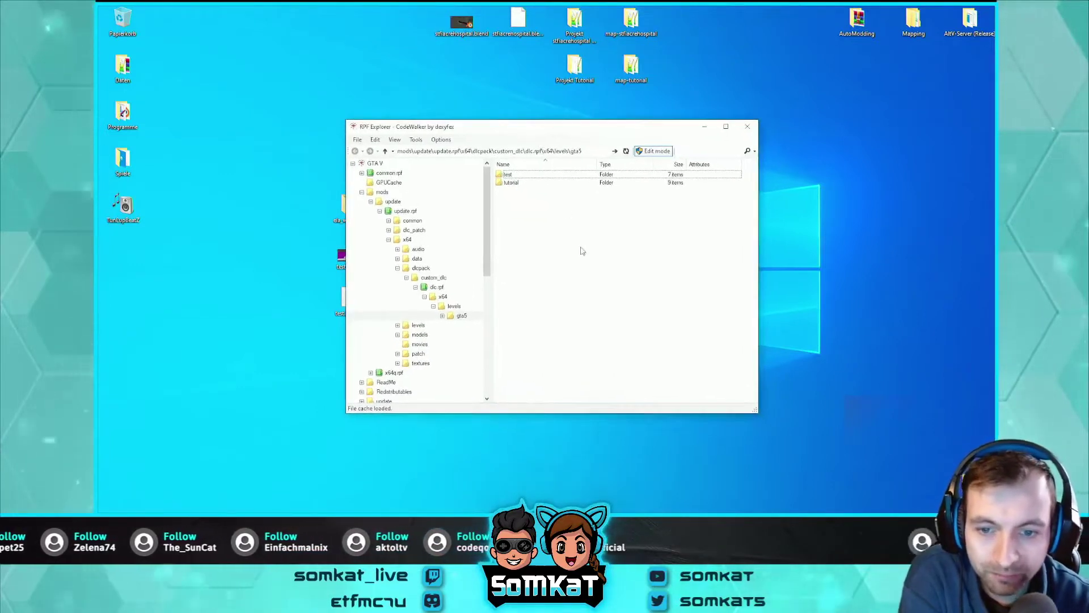
drag(561, 126, 553, 128)
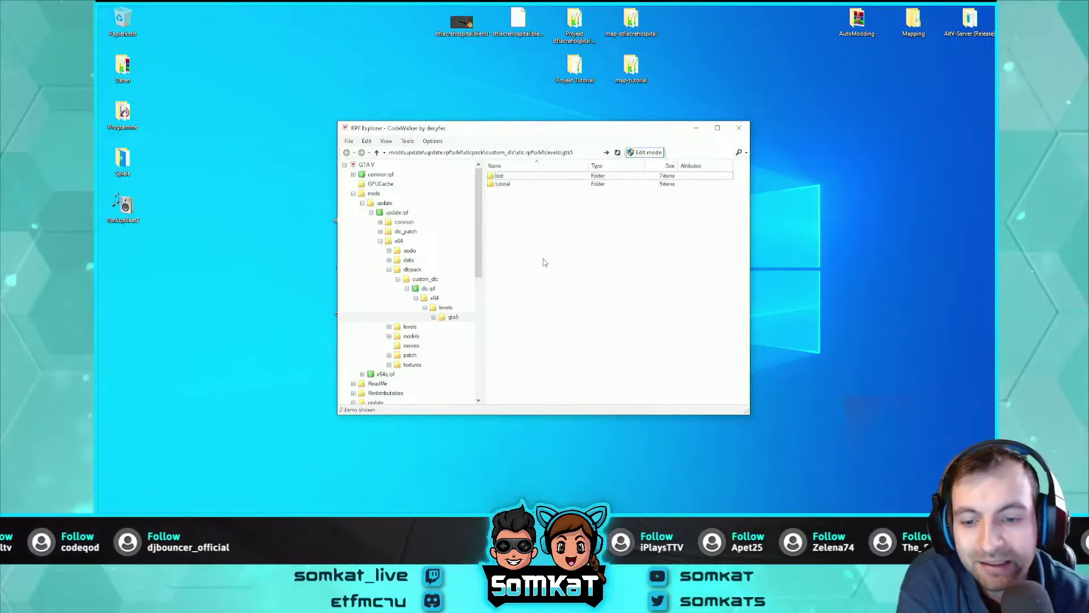
scroll(436, 330, down, 3)
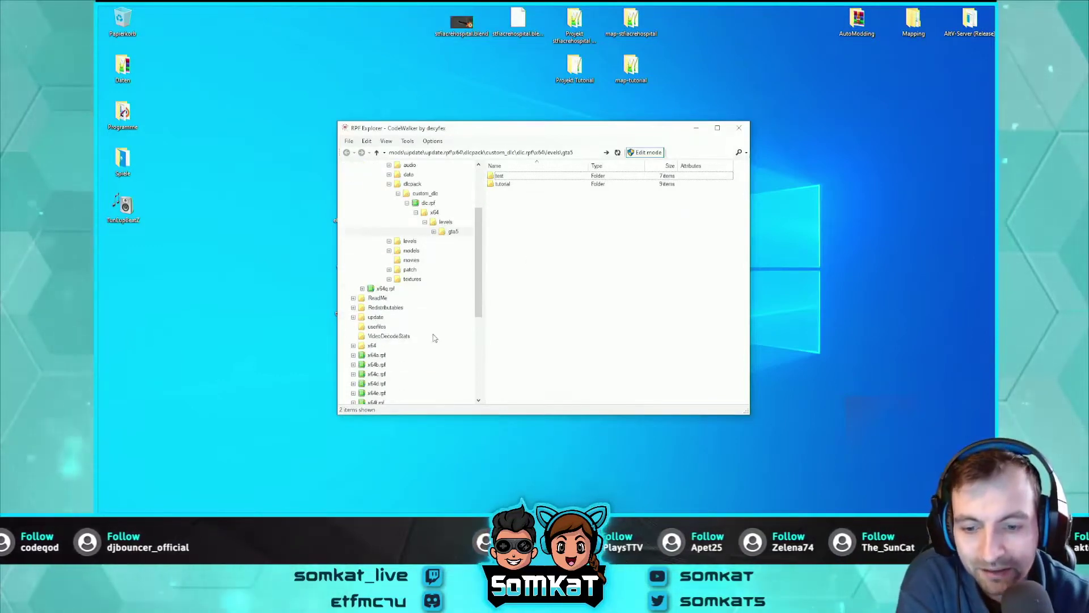
click(376, 317)
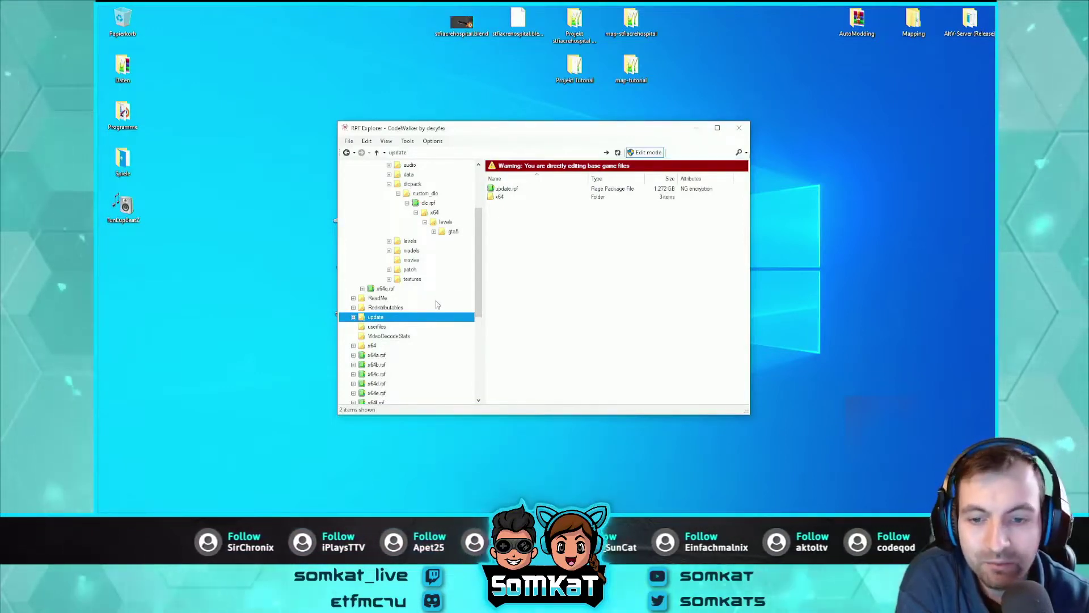
scroll(437, 304, up, 1)
scroll(437, 304, up, 1)
scroll(436, 304, up, 1)
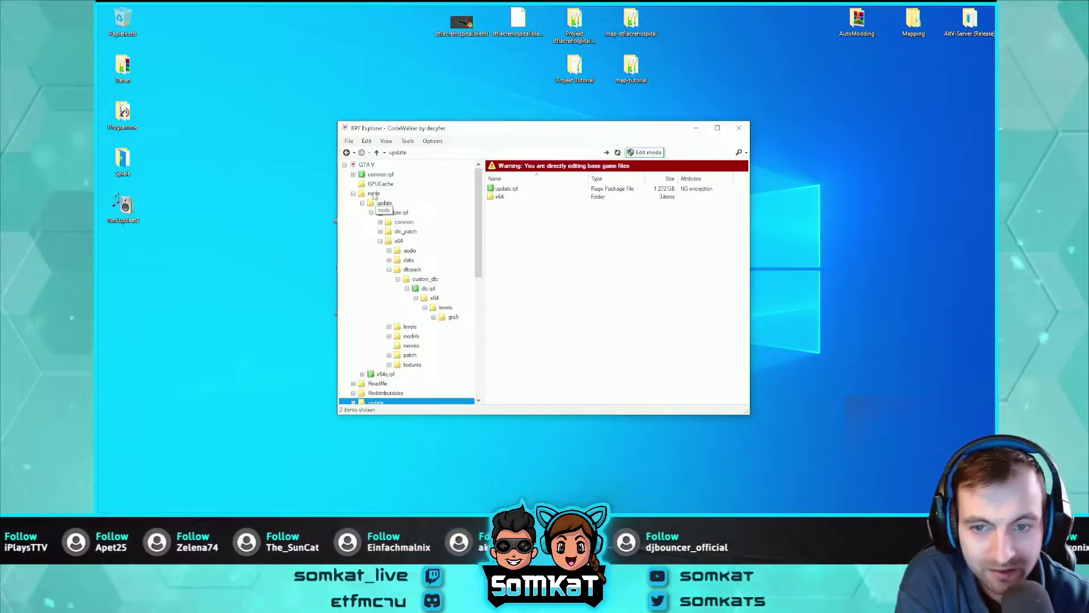
click(375, 195)
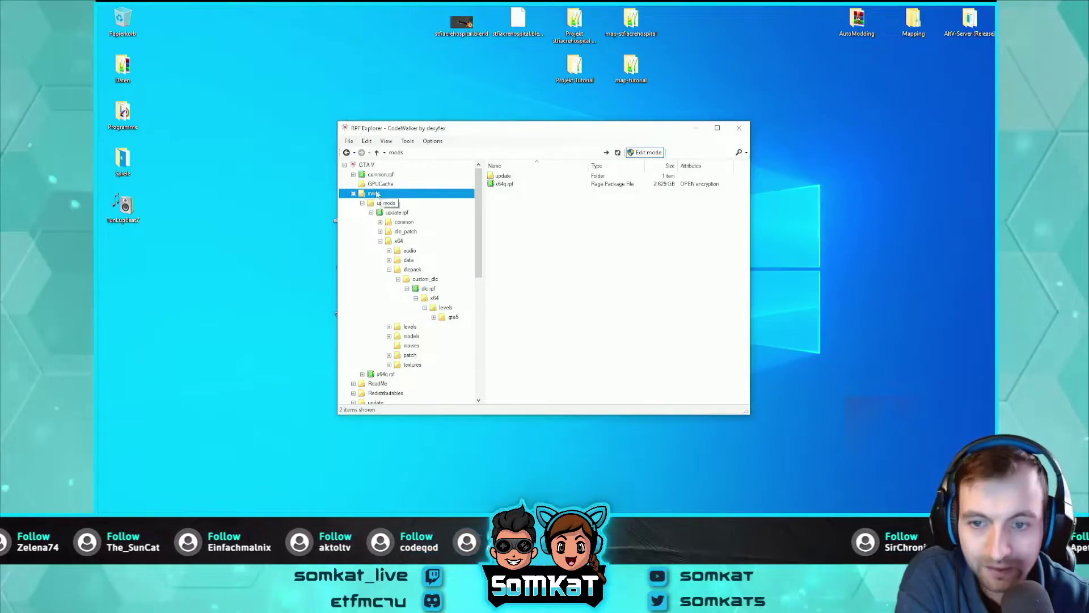
click(353, 194)
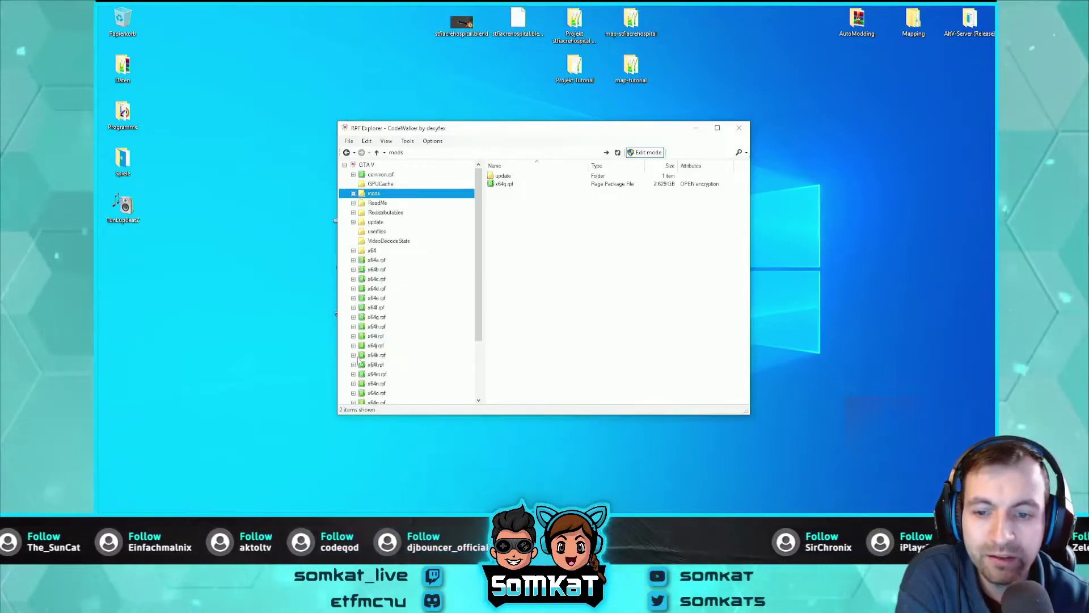
scroll(356, 272, down, 3)
scroll(366, 238, up, 3)
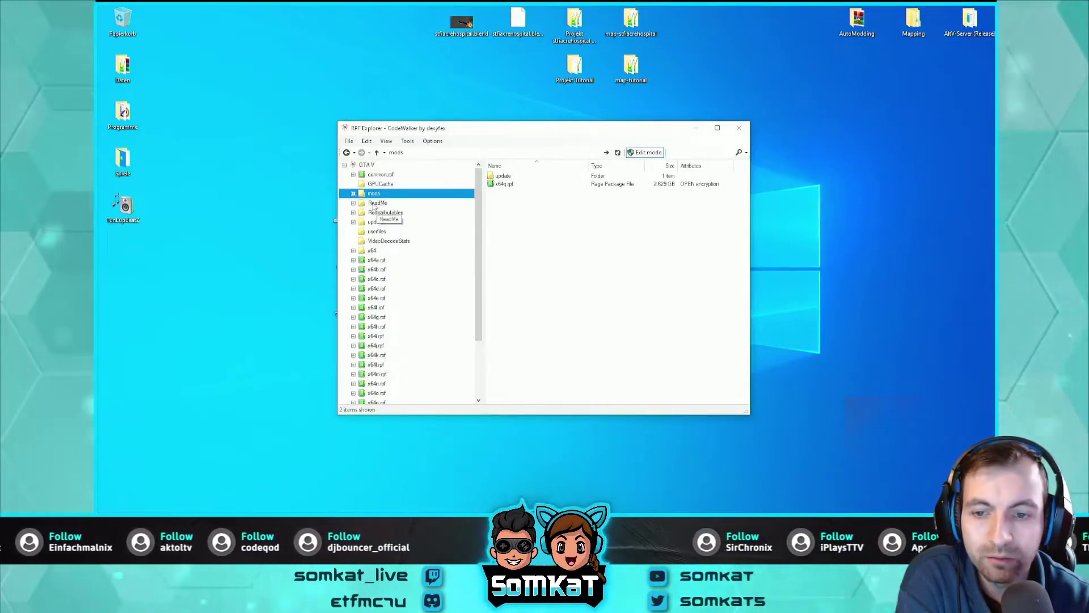
click(353, 194)
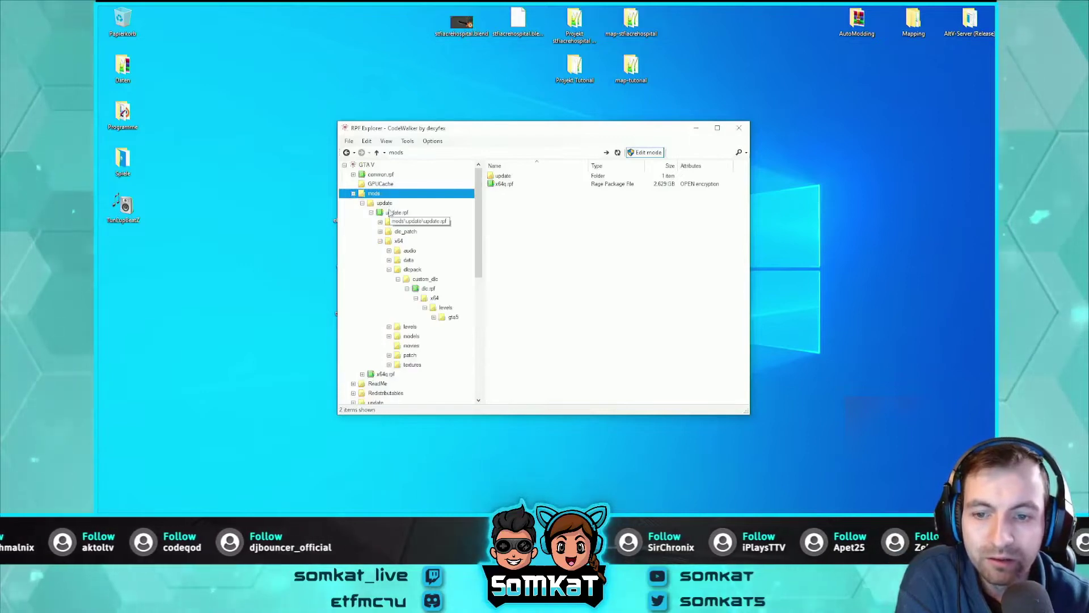
click(389, 203)
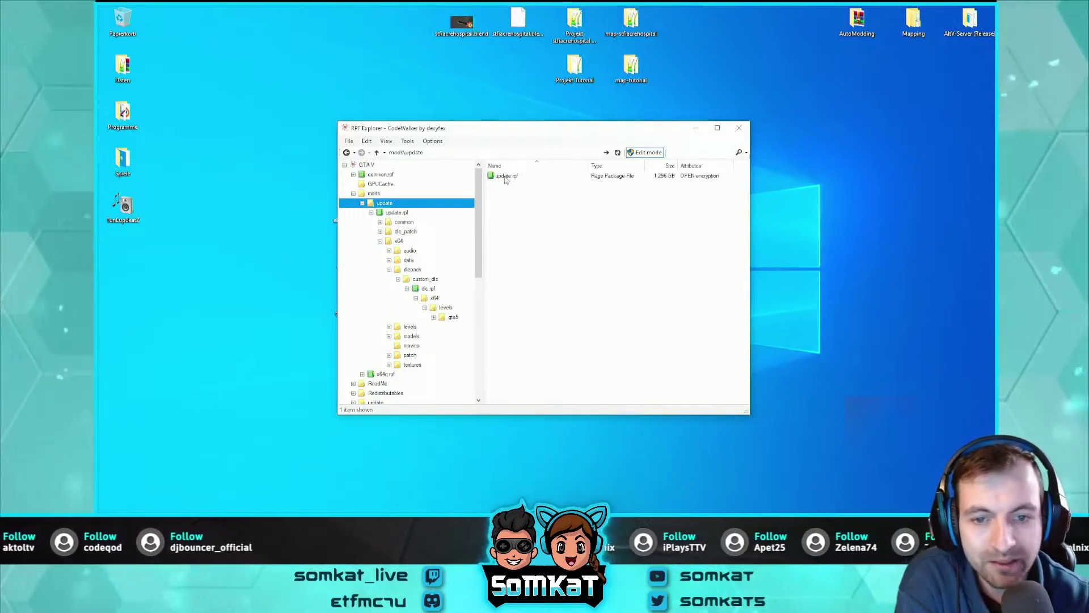
double_click(506, 176)
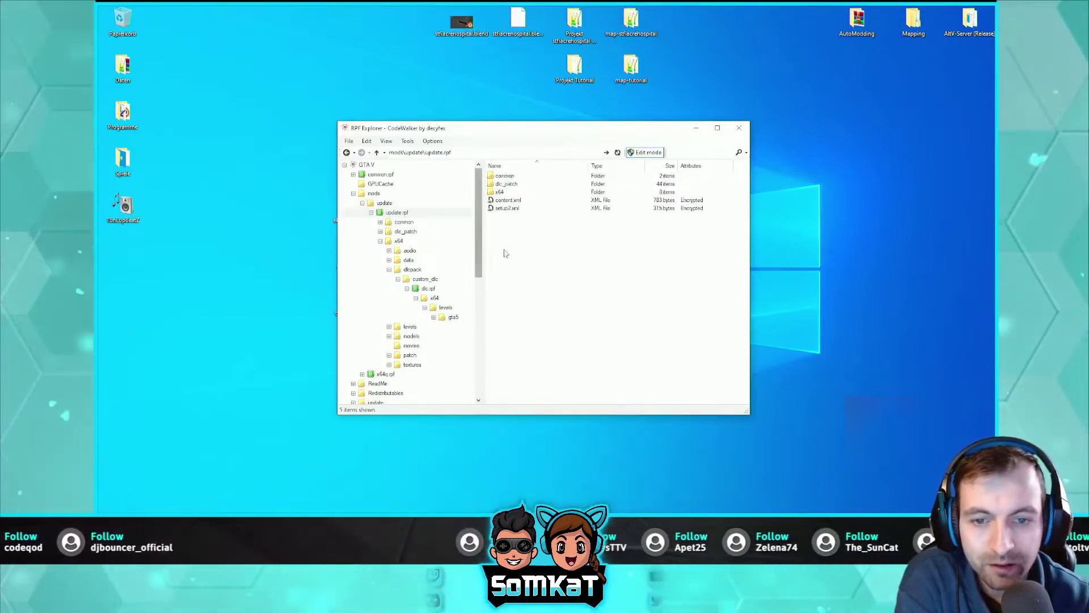
double_click(501, 192)
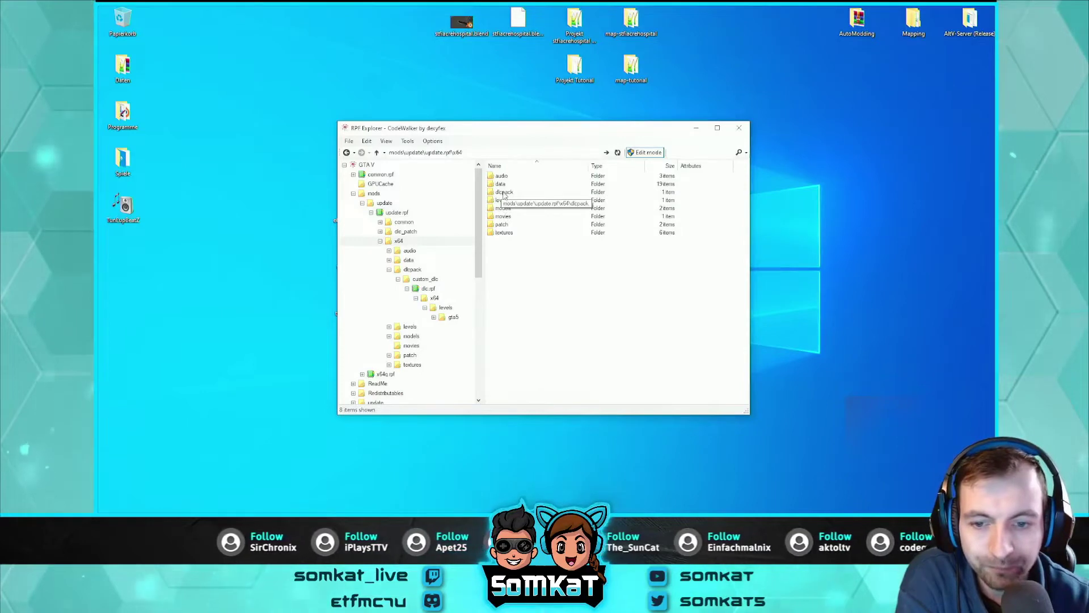
double_click(504, 193)
double_click(506, 177)
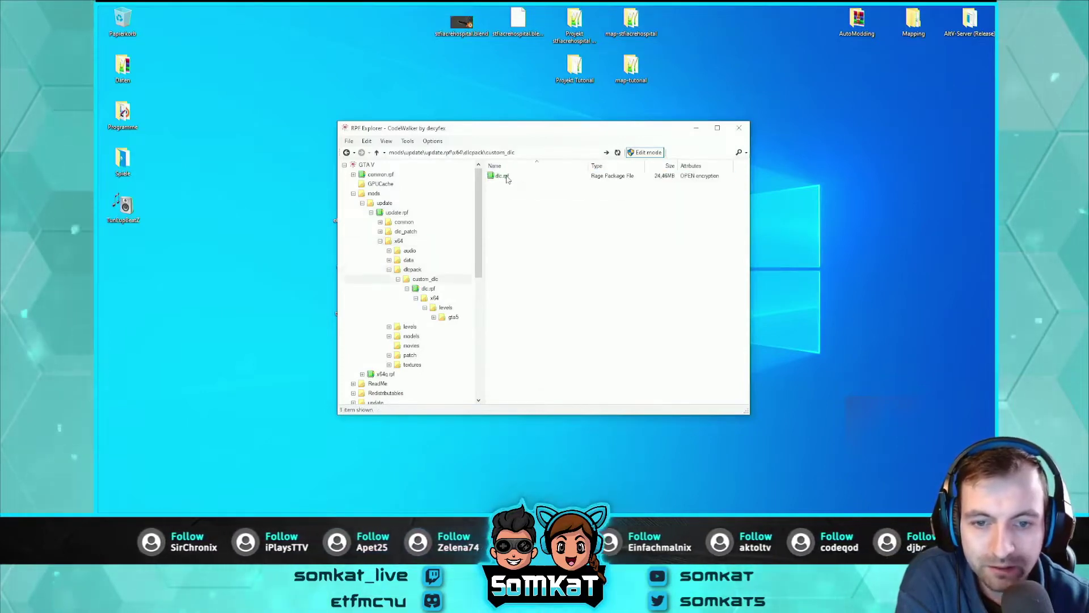
double_click(503, 177)
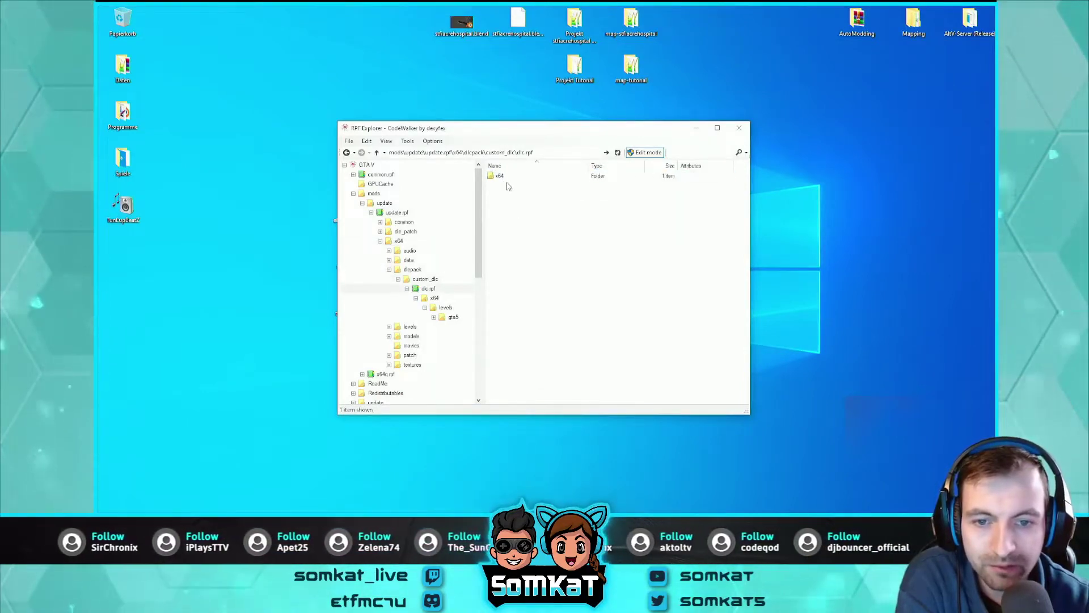
double_click(502, 177)
double_click(501, 177)
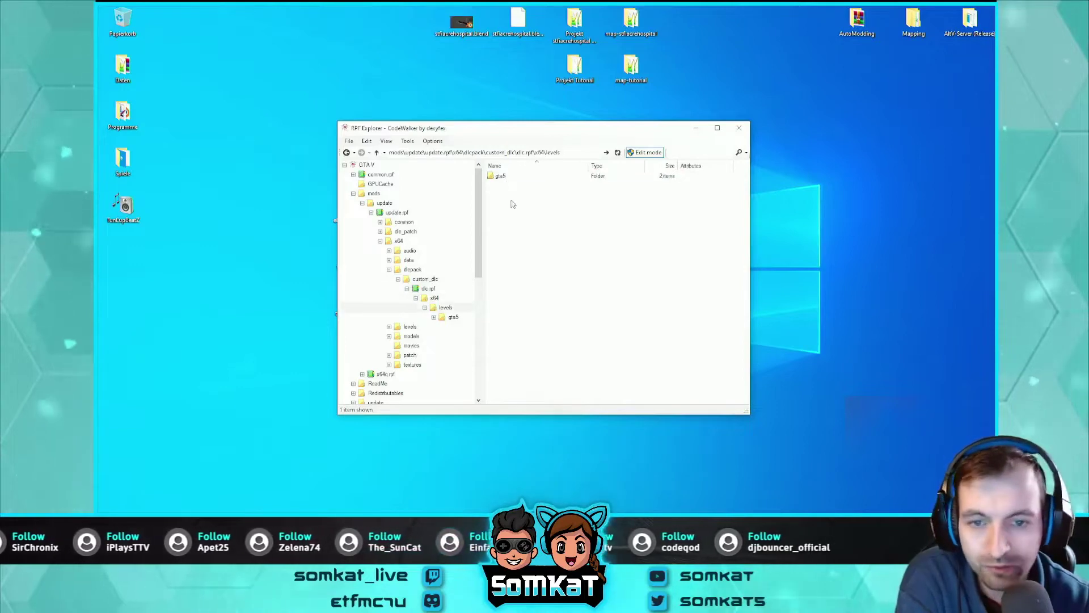
double_click(501, 176)
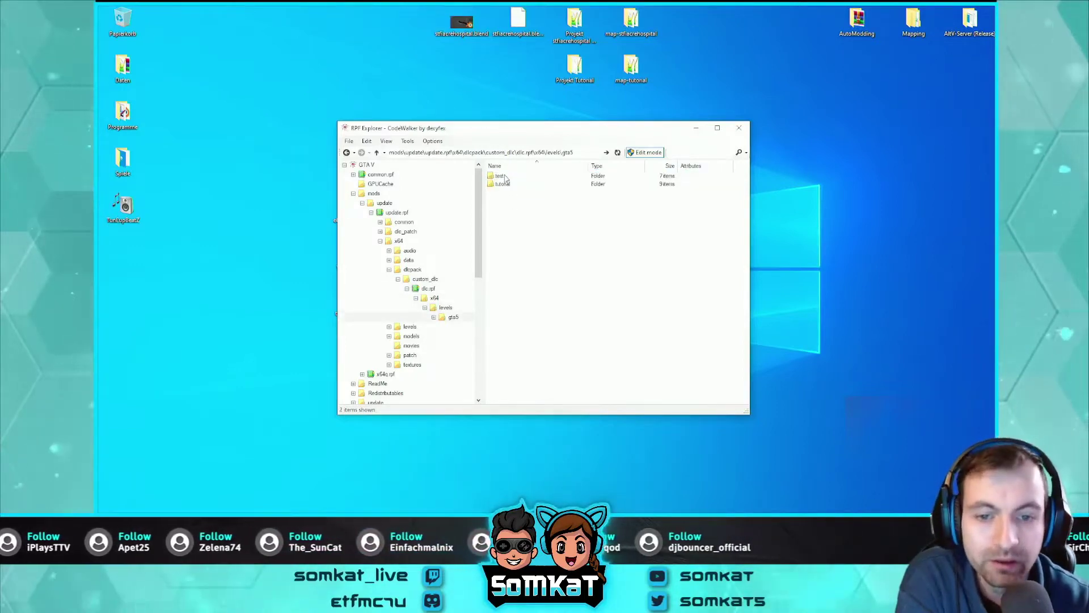
right_click(515, 233)
mouse_move(563, 306)
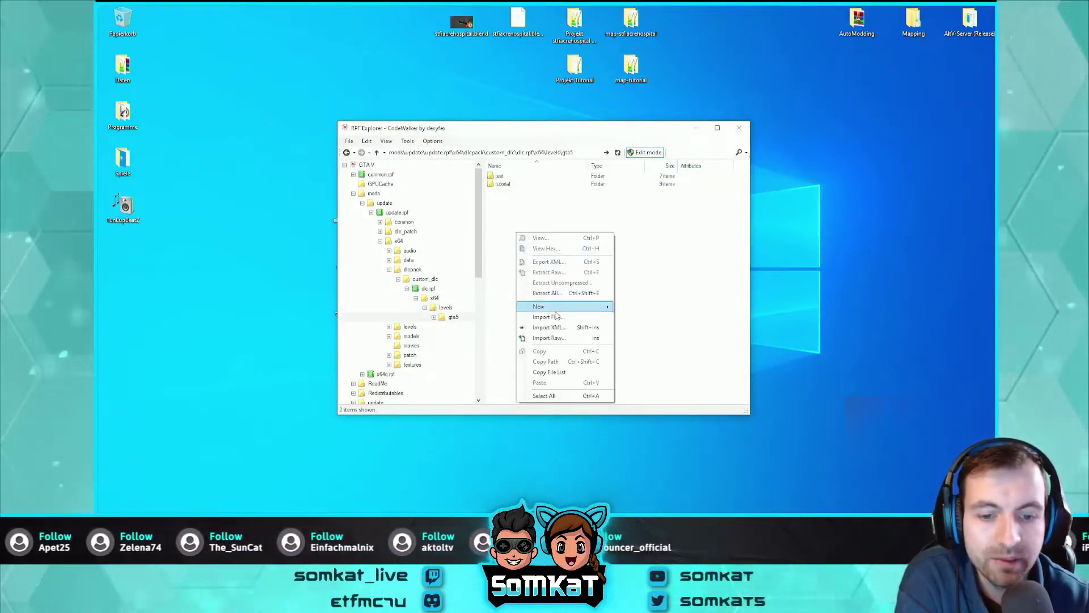
click(501, 182)
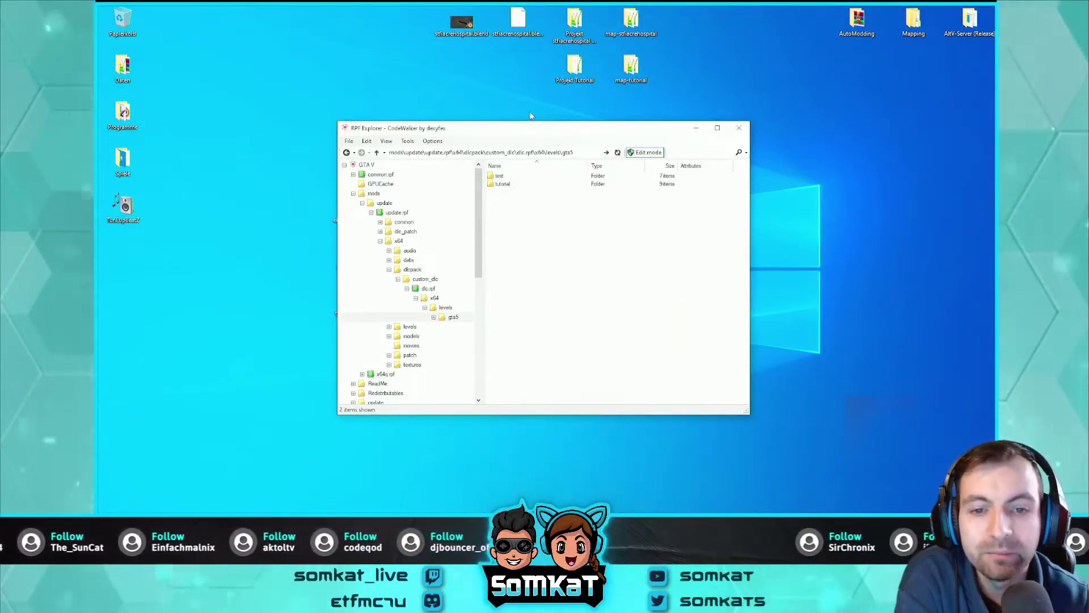
drag(524, 133, 501, 125)
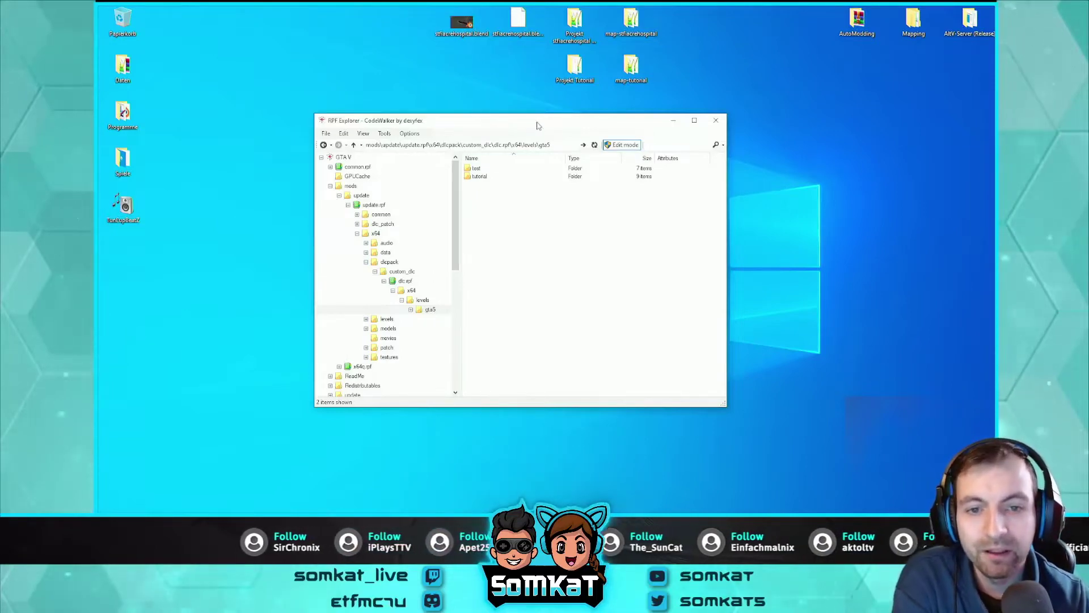
drag(537, 124, 548, 122)
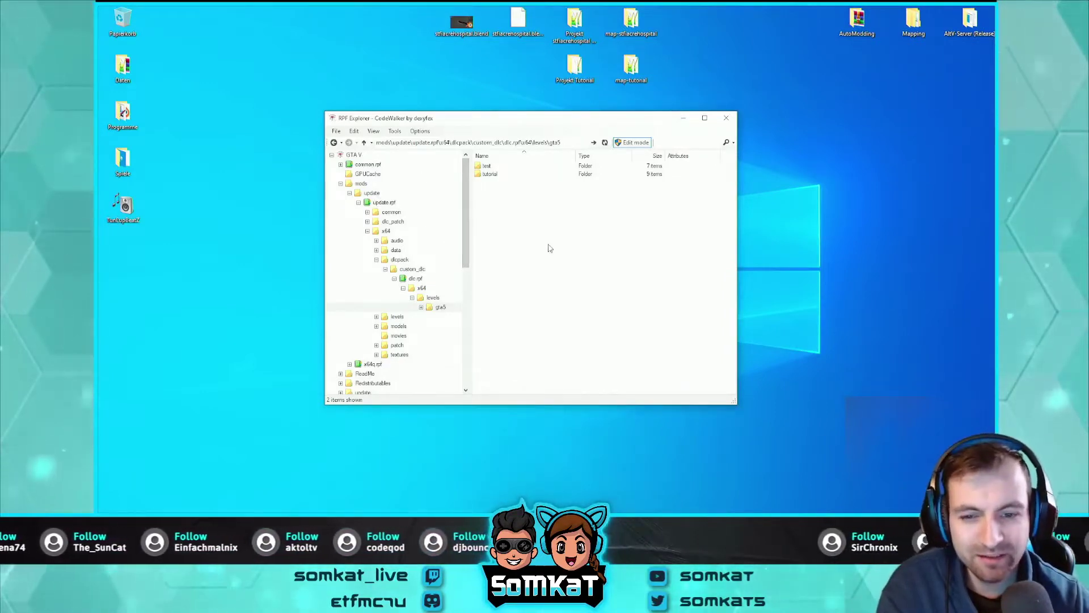
drag(509, 122, 506, 124)
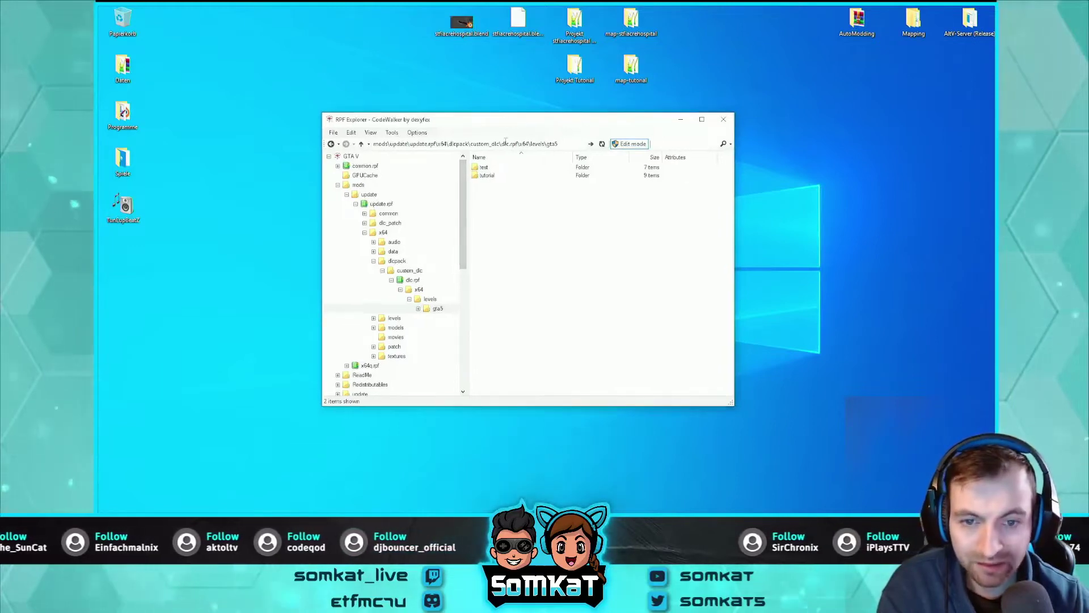
Step: Open the test folder, then browse the mlo1 files in the tutorial folder
double_click(488, 168)
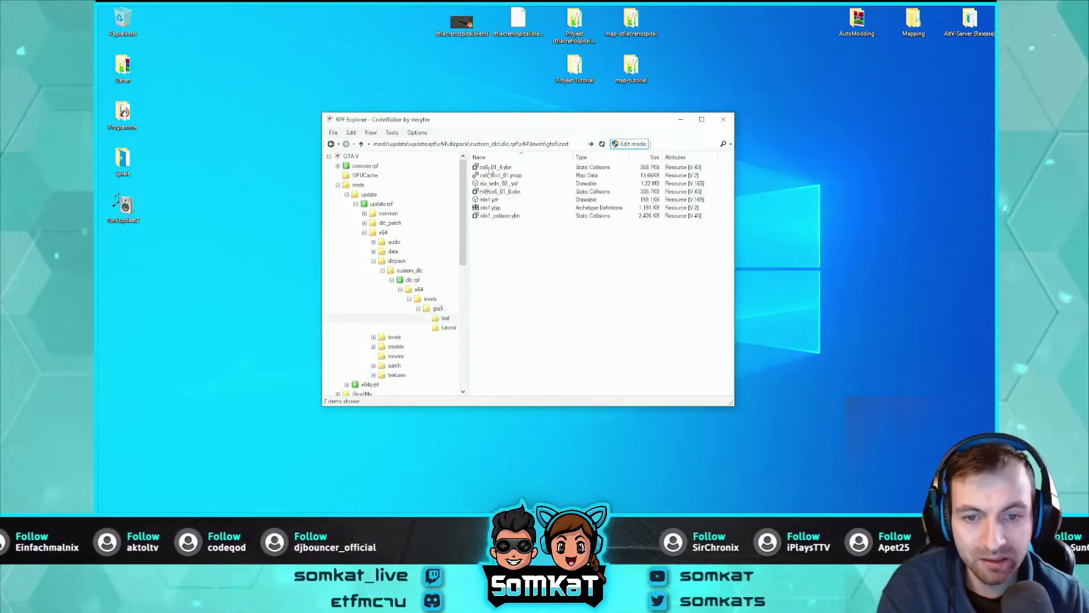
click(336, 145)
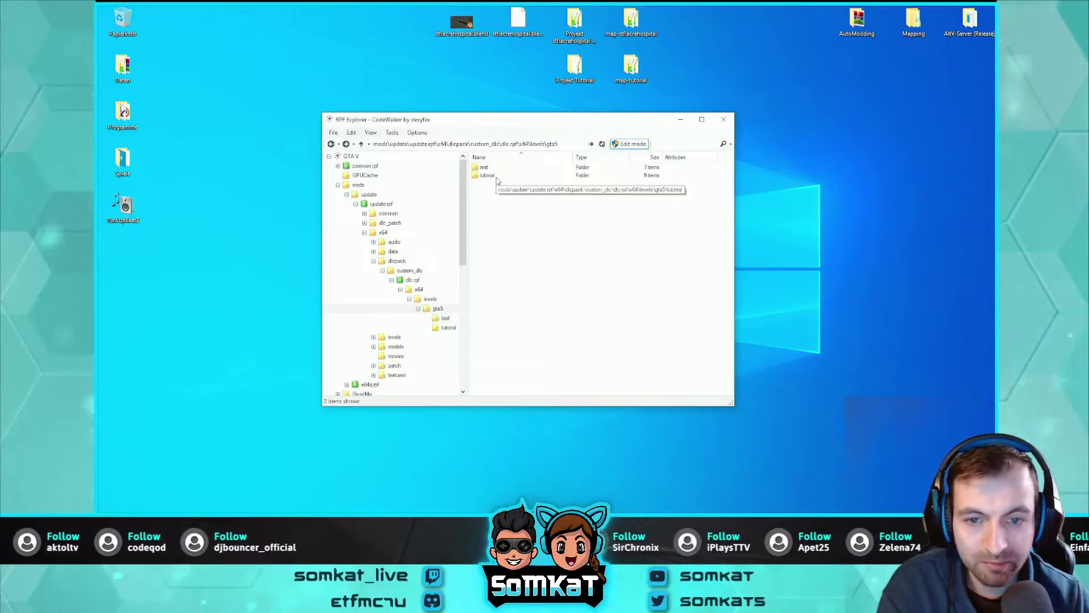
double_click(493, 175)
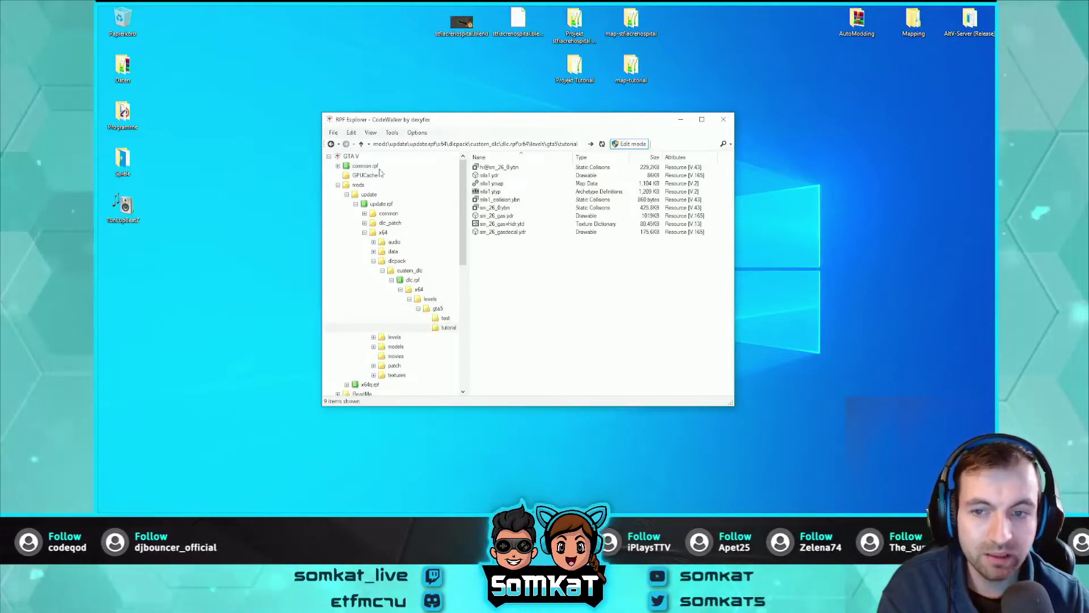
click(489, 176)
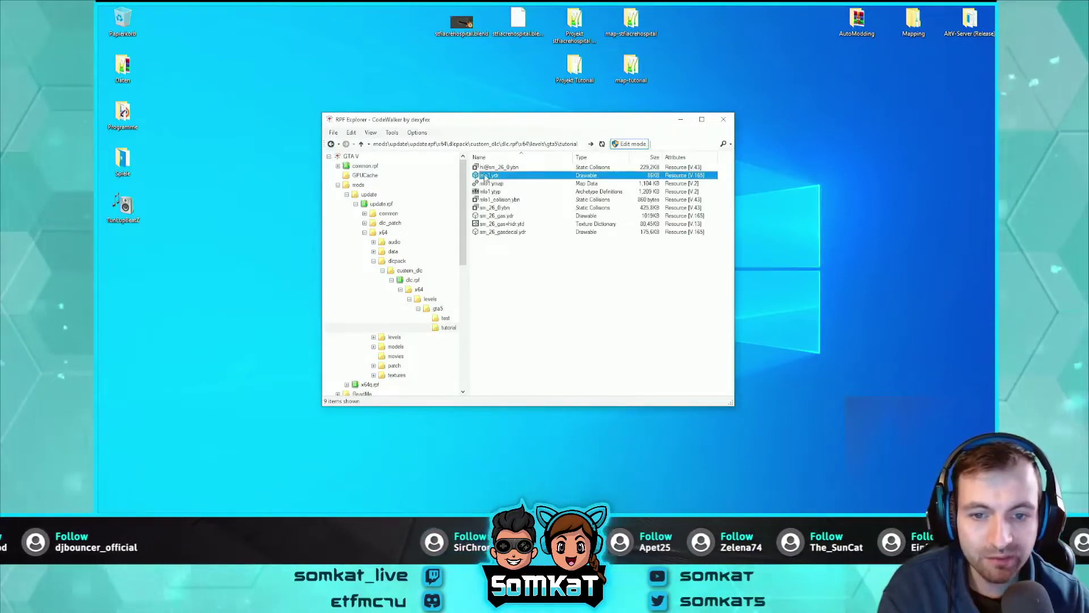
click(491, 184)
click(491, 176)
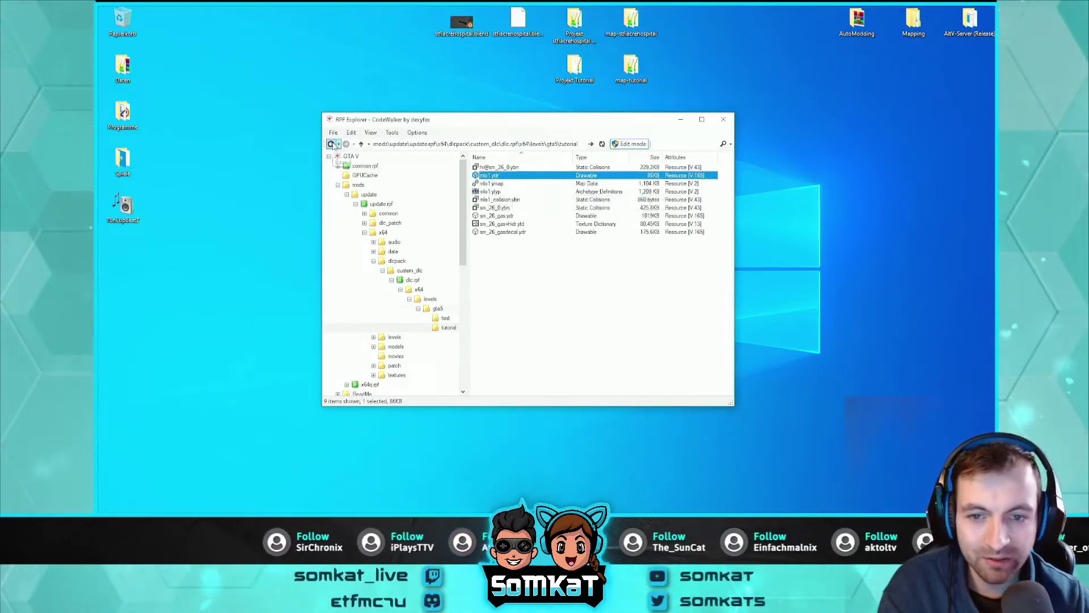
key(BackSpace)
Step: Inspect mlo1.ytyp in the test folder and return to gta5
double_click(485, 167)
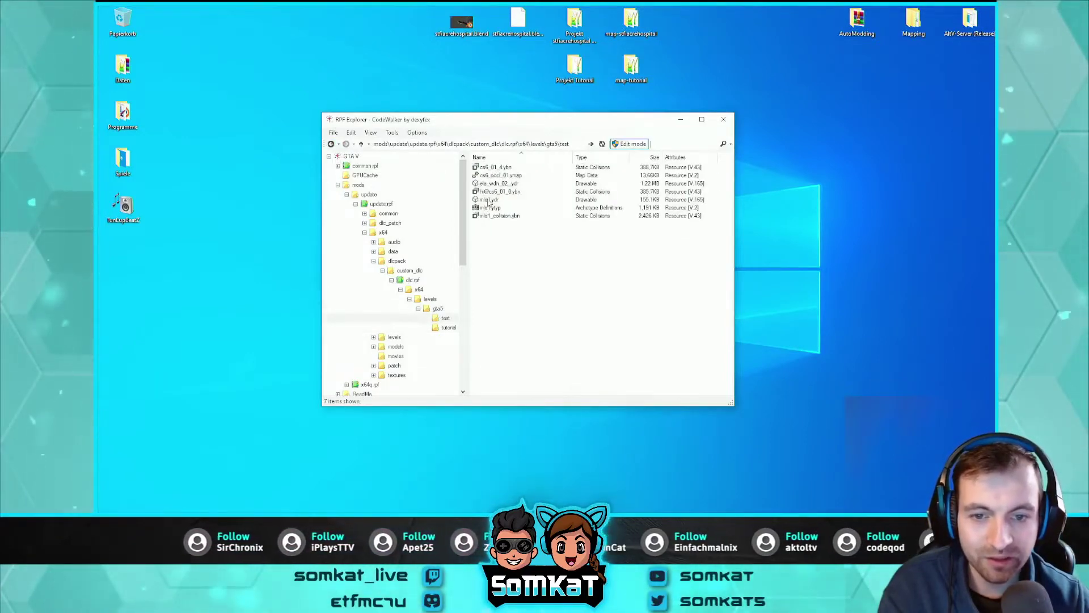
click(489, 208)
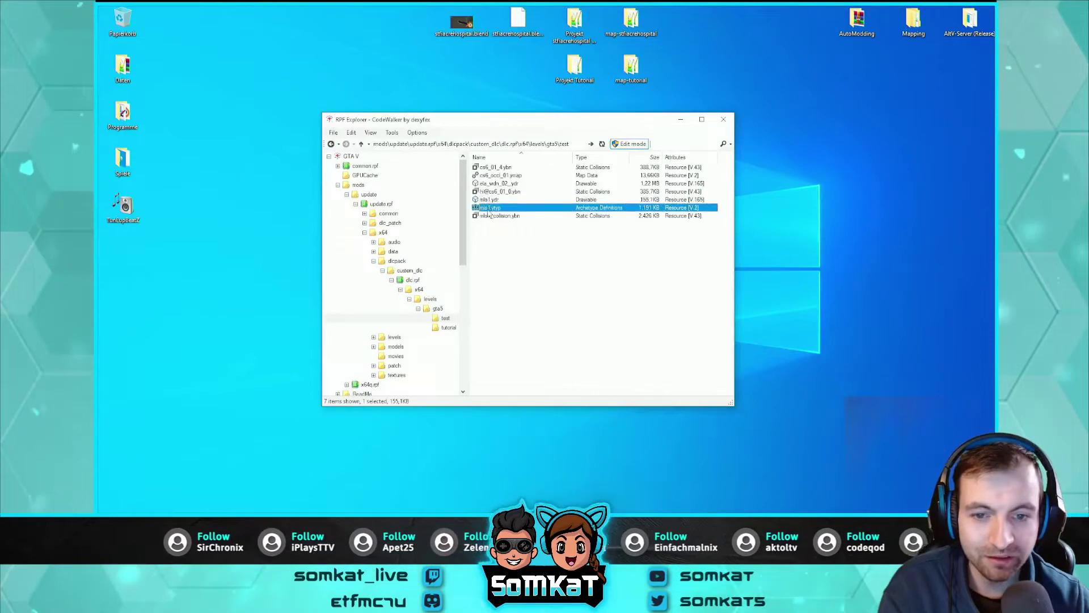
click(331, 144)
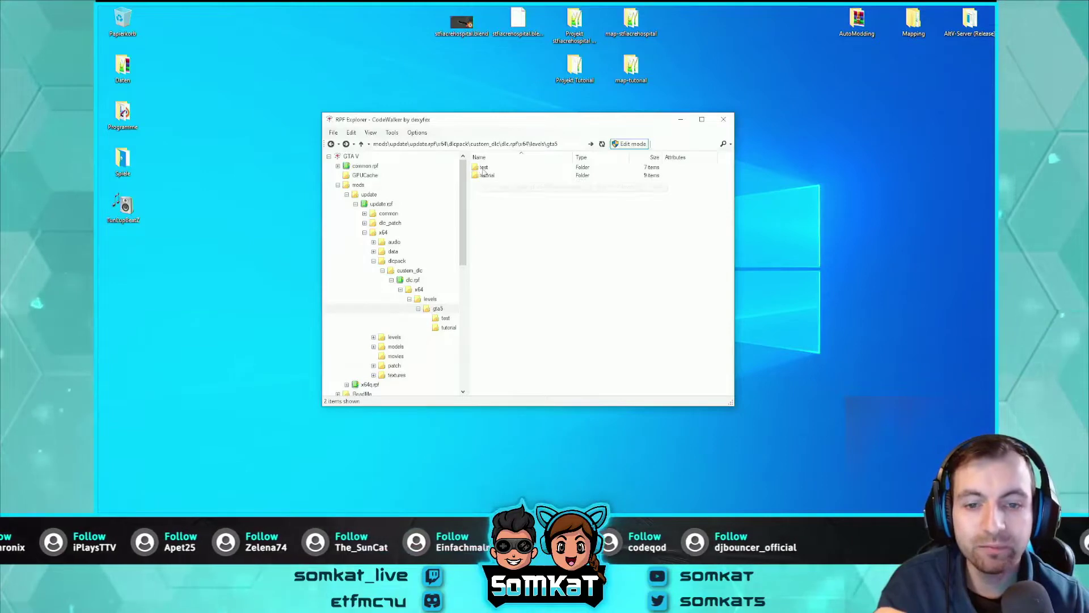
double_click(484, 167)
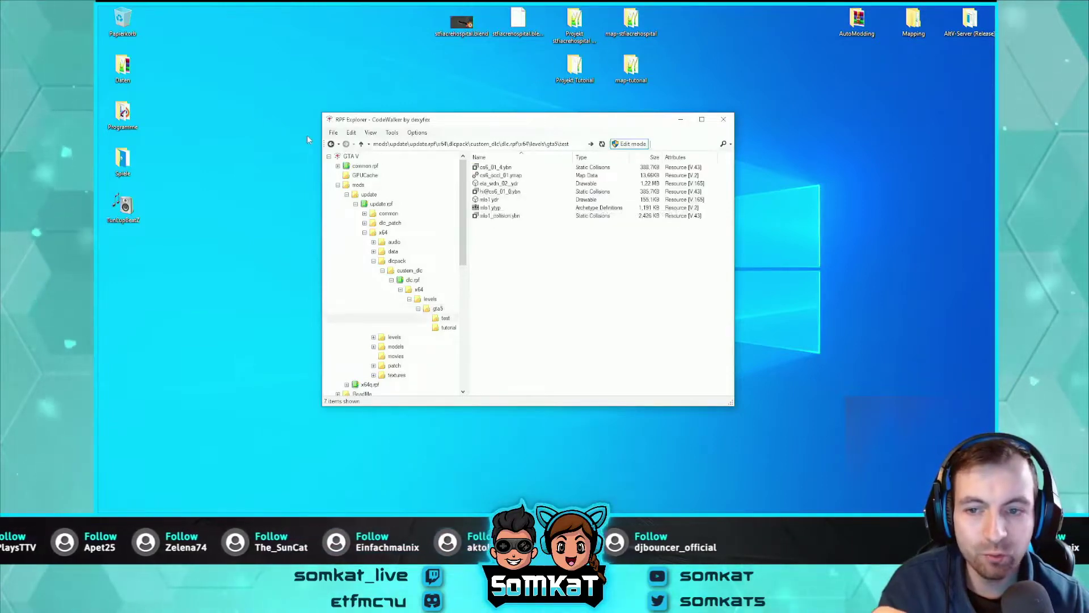
click(331, 144)
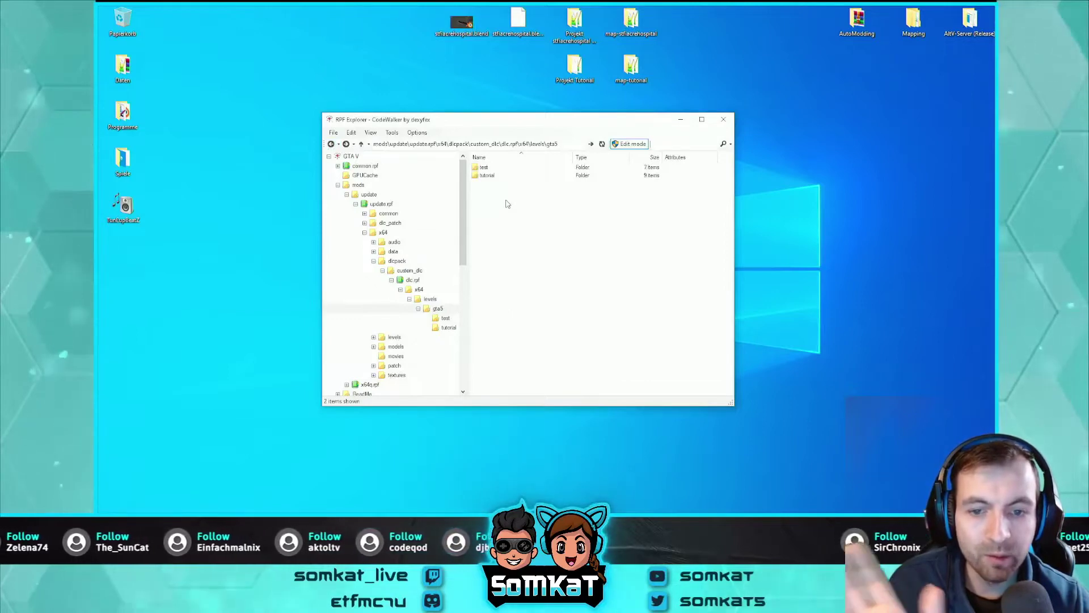
Step: Review tutorial's mlo1.ymap, mlo1.ydr and mlo1_collision.ybn, ending back in gta5 with test selected
double_click(492, 177)
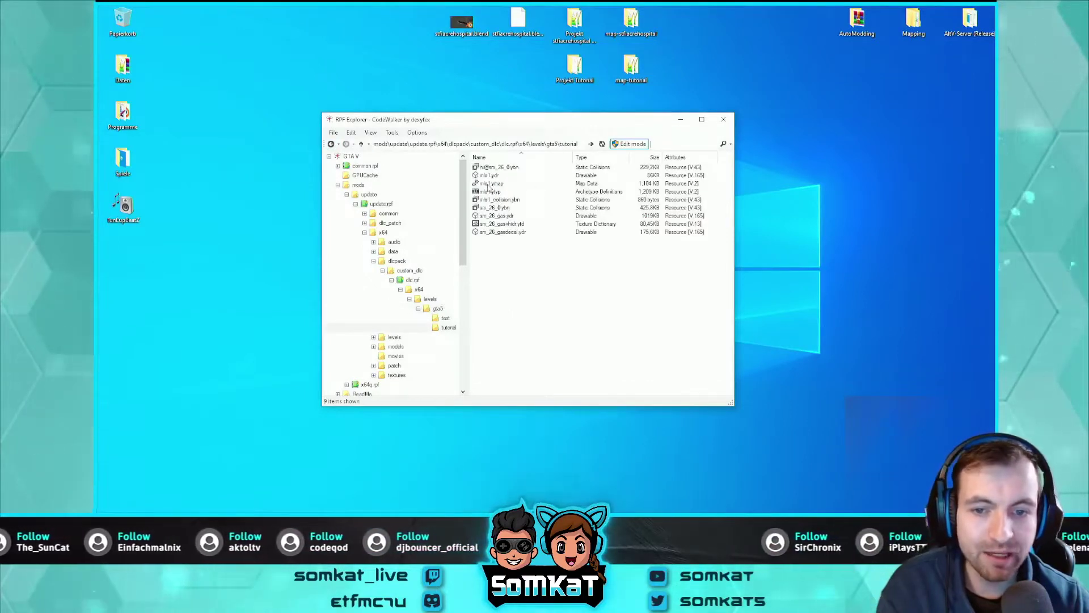
click(488, 185)
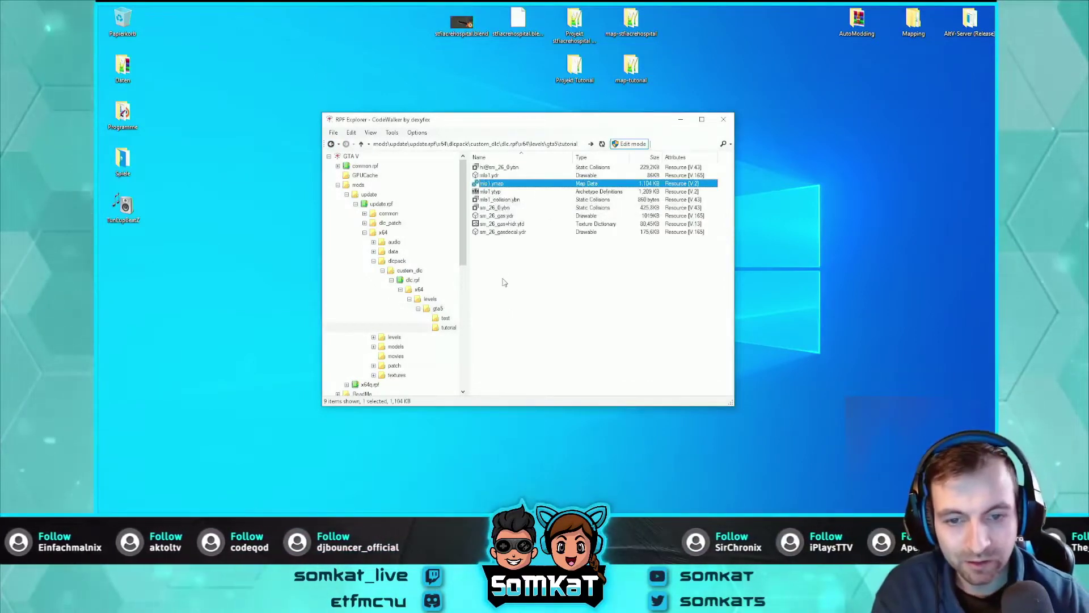
click(491, 179)
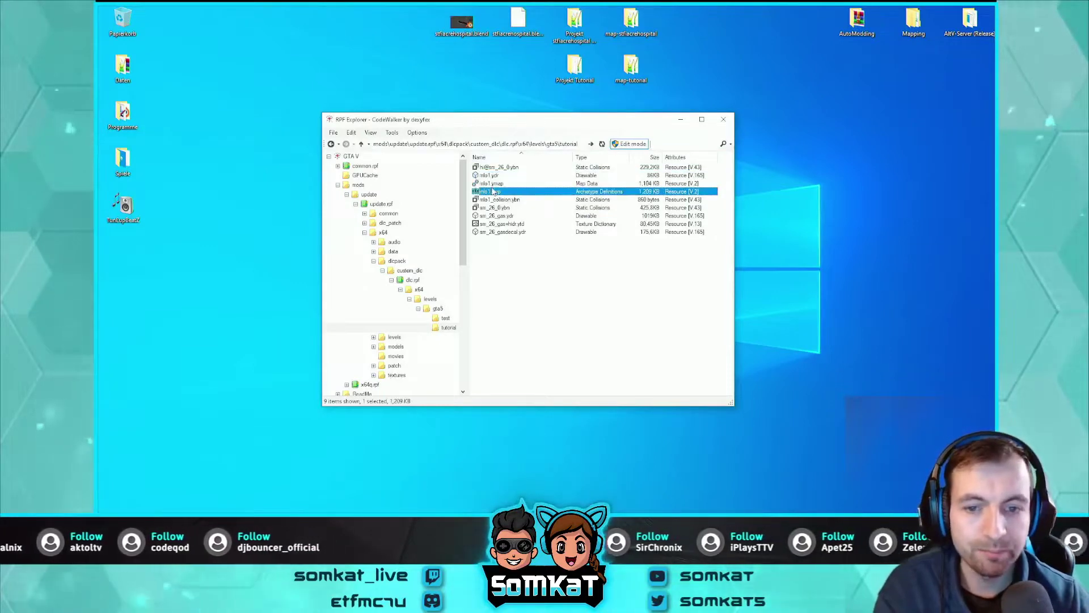
click(493, 183)
click(494, 199)
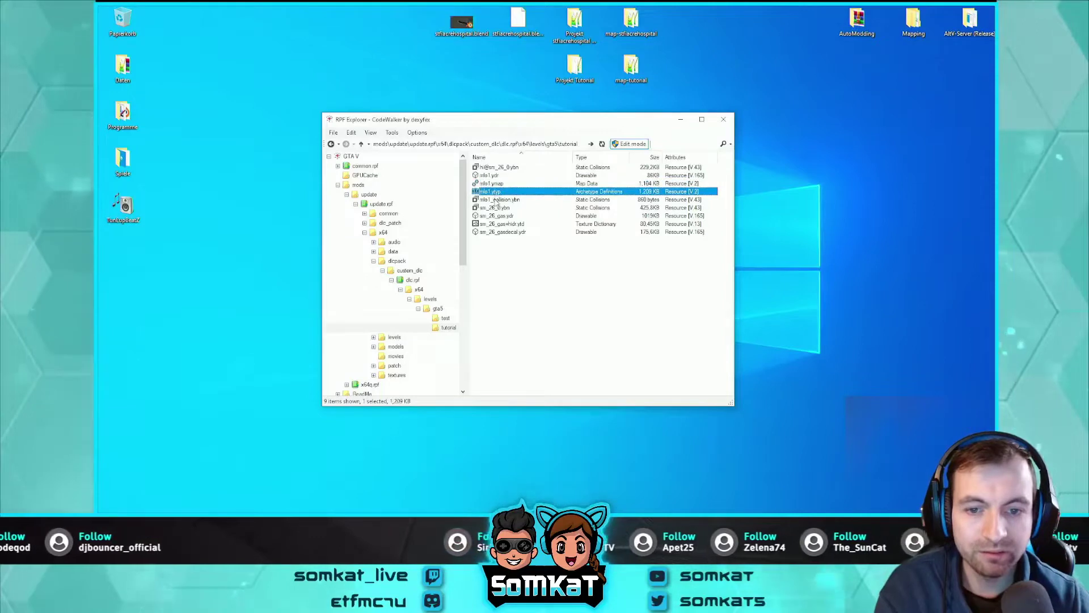
click(495, 199)
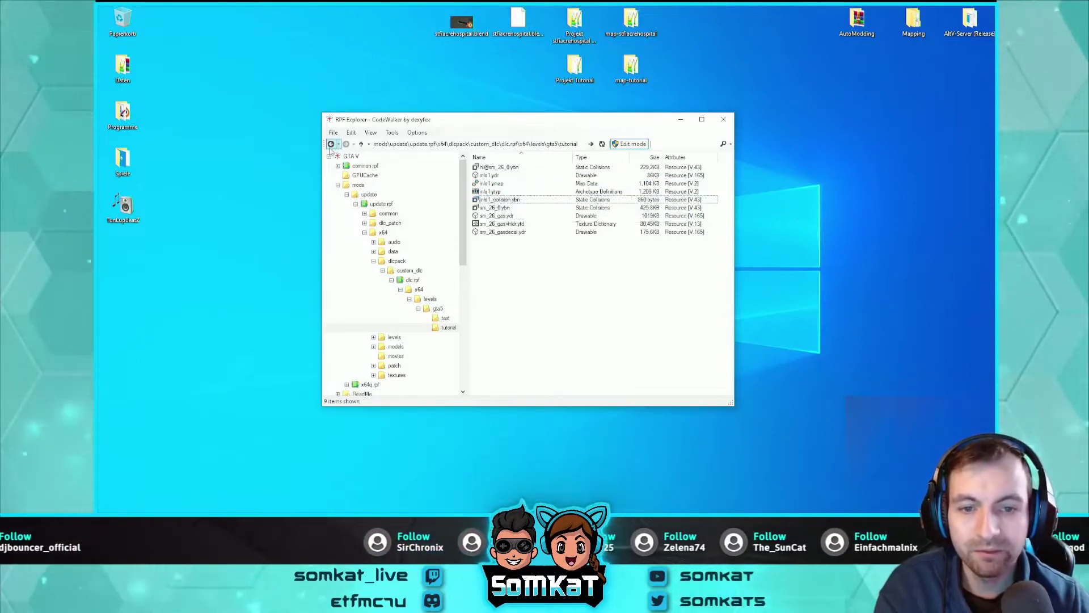
click(330, 143)
click(345, 144)
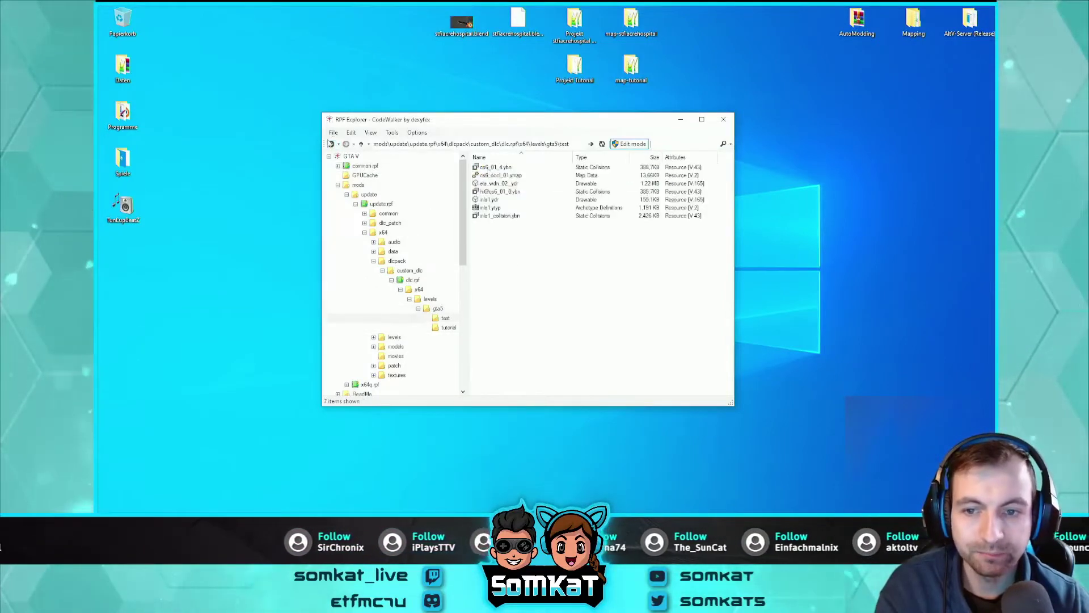
click(331, 144)
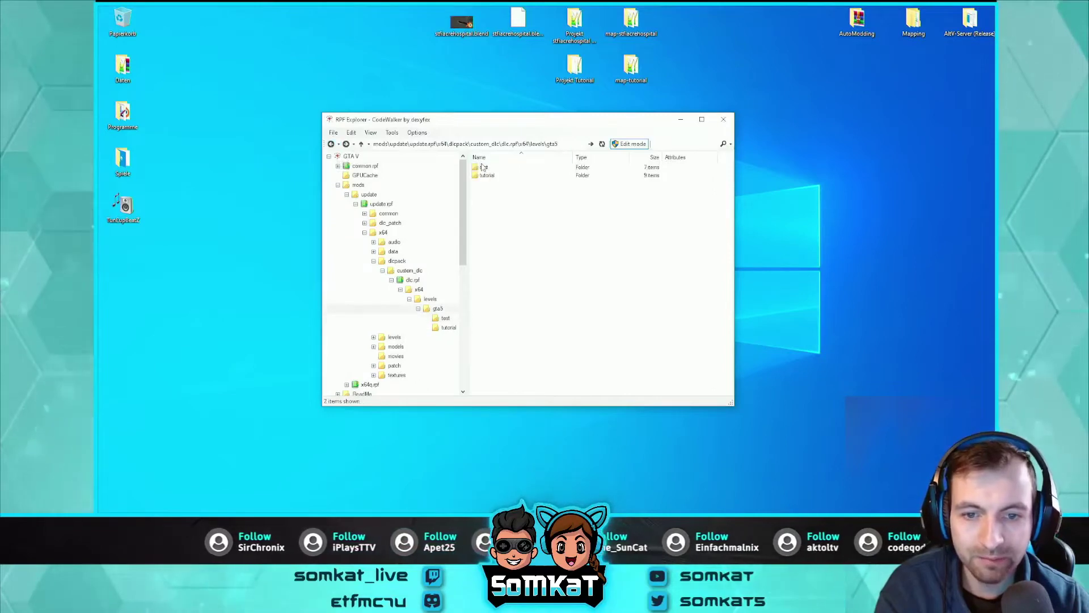
click(483, 167)
Step: Delete the test folder from levels\gta5, confirming with Ja, then open the tutorial folder
mouse_move(512, 136)
mouse_down()
mouse_move(570, 416)
mouse_move(603, 126)
mouse_move(554, 130)
mouse_up()
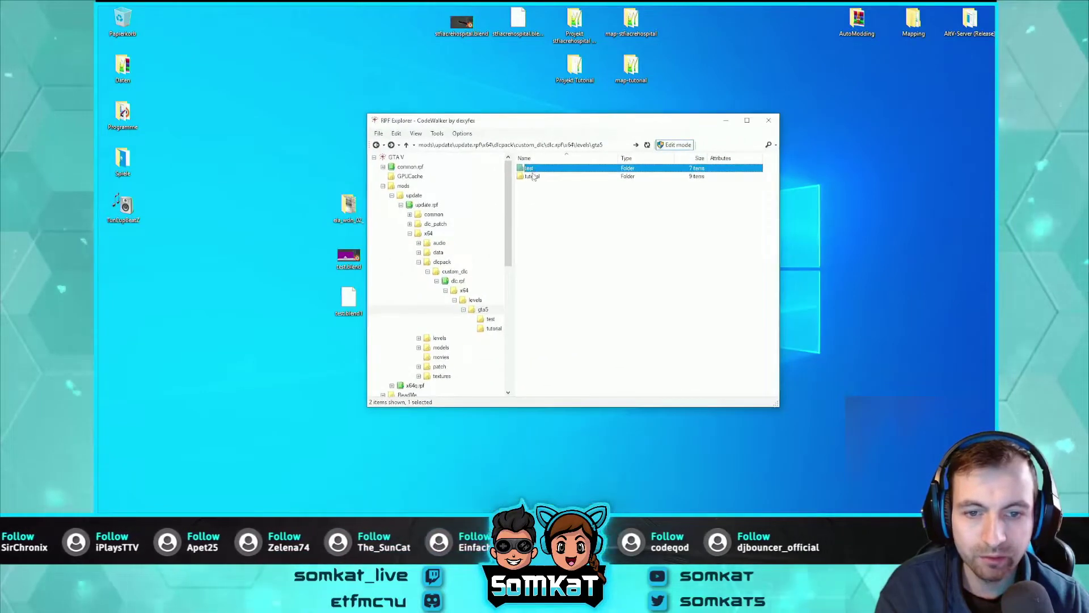
right_click(534, 170)
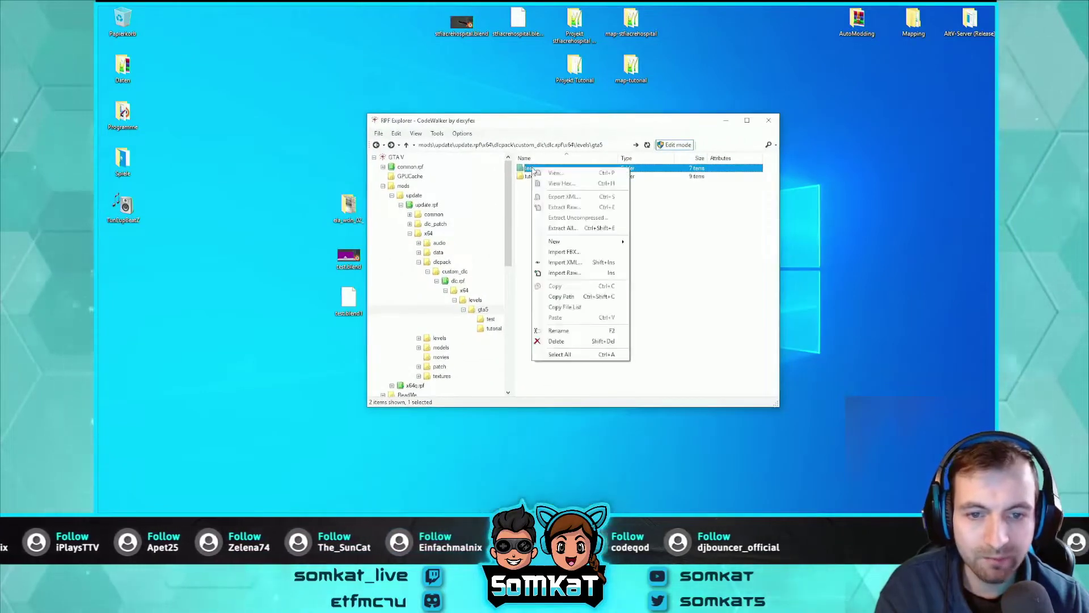
click(558, 341)
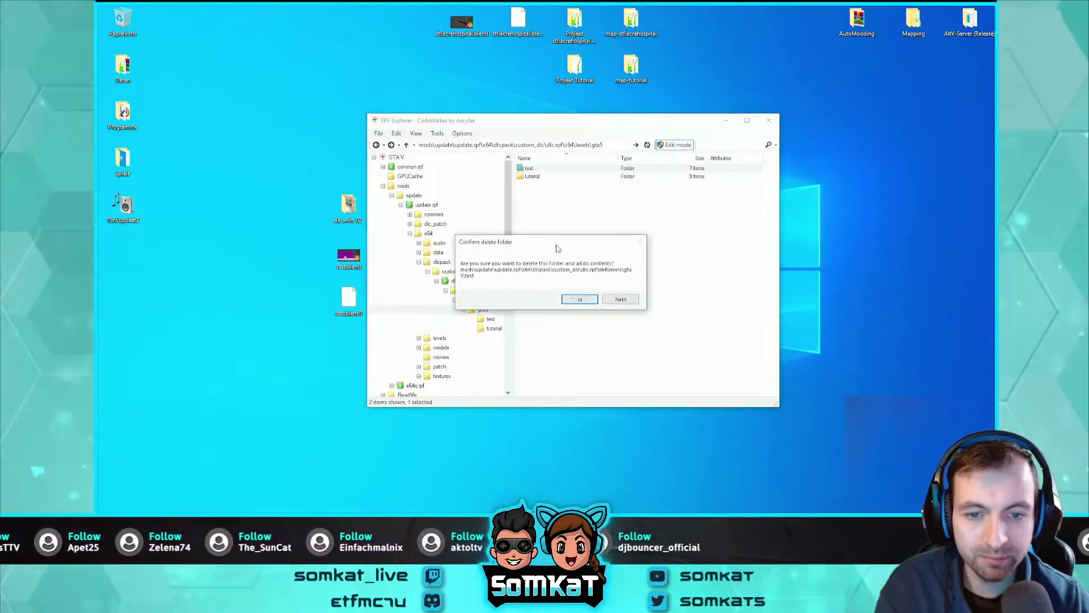
click(580, 304)
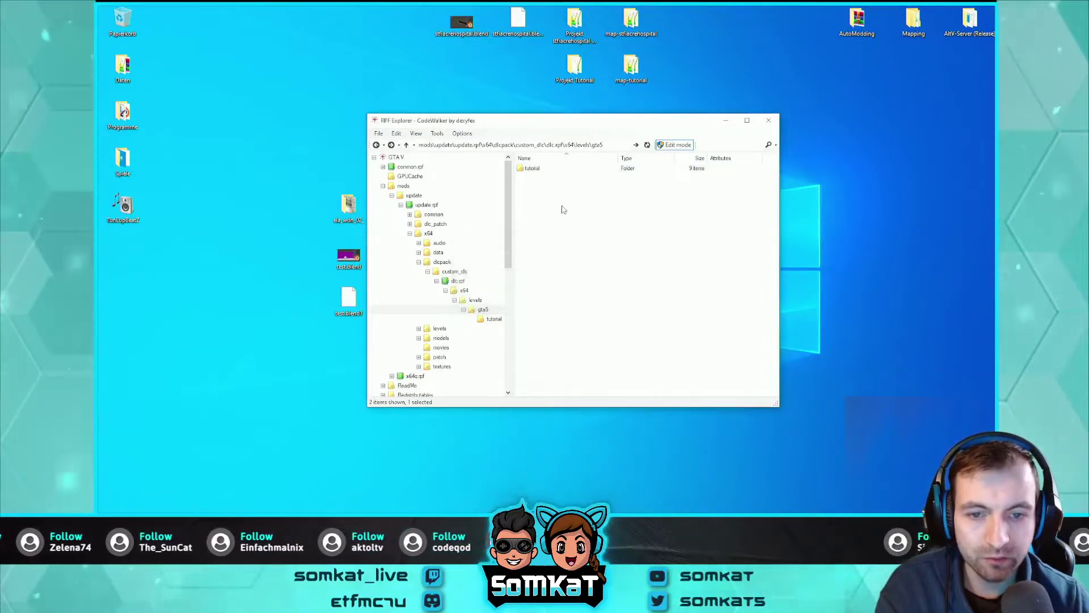
double_click(532, 168)
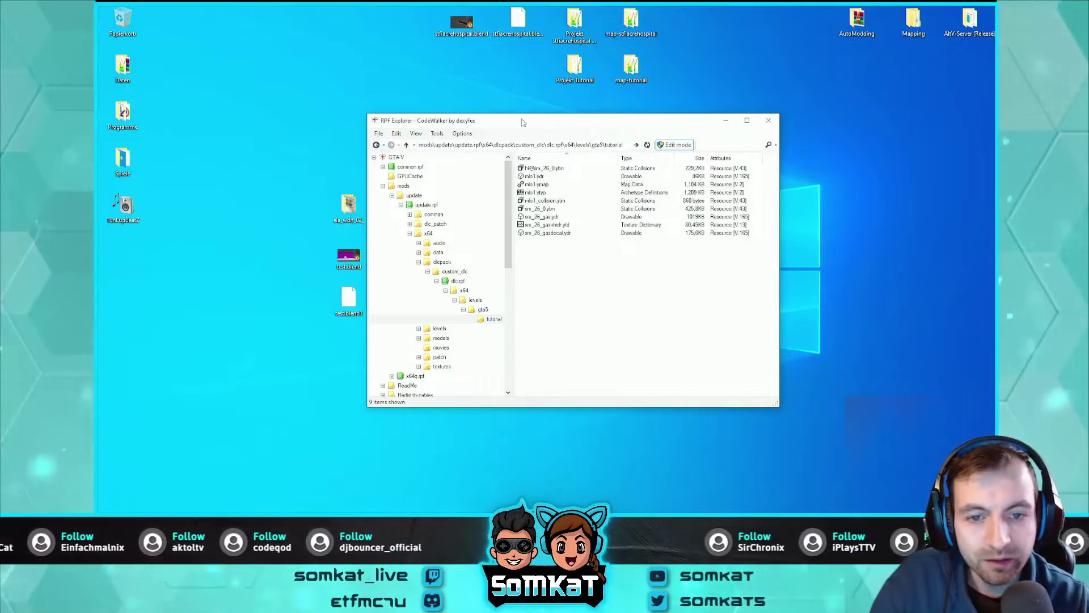
Step: Select all nine files in the tutorial folder and delete them, leaving it empty
drag(431, 120, 470, 118)
click(418, 143)
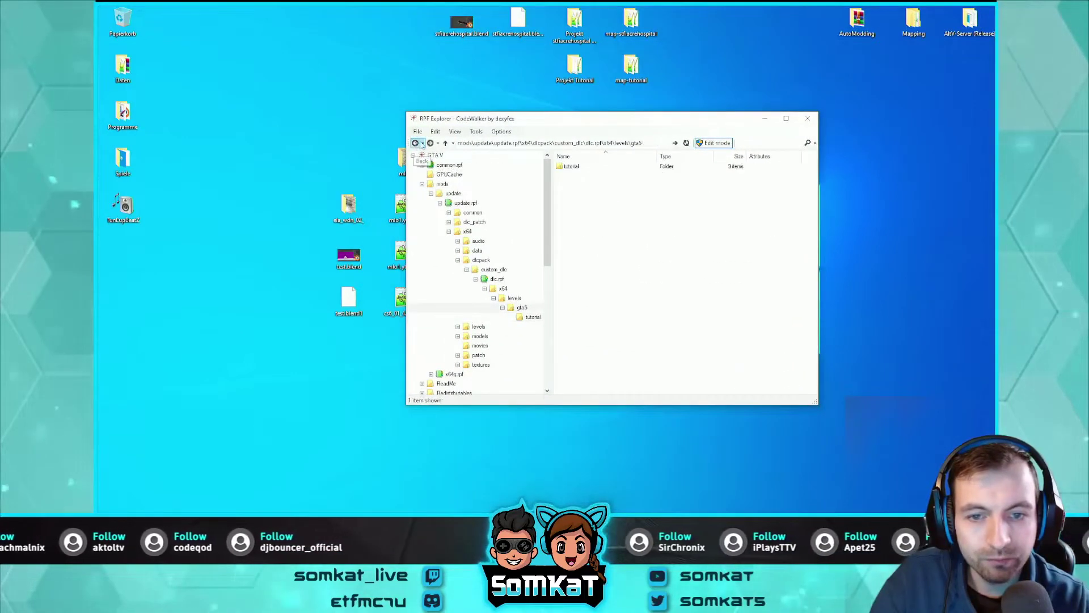
double_click(570, 168)
drag(603, 227, 595, 162)
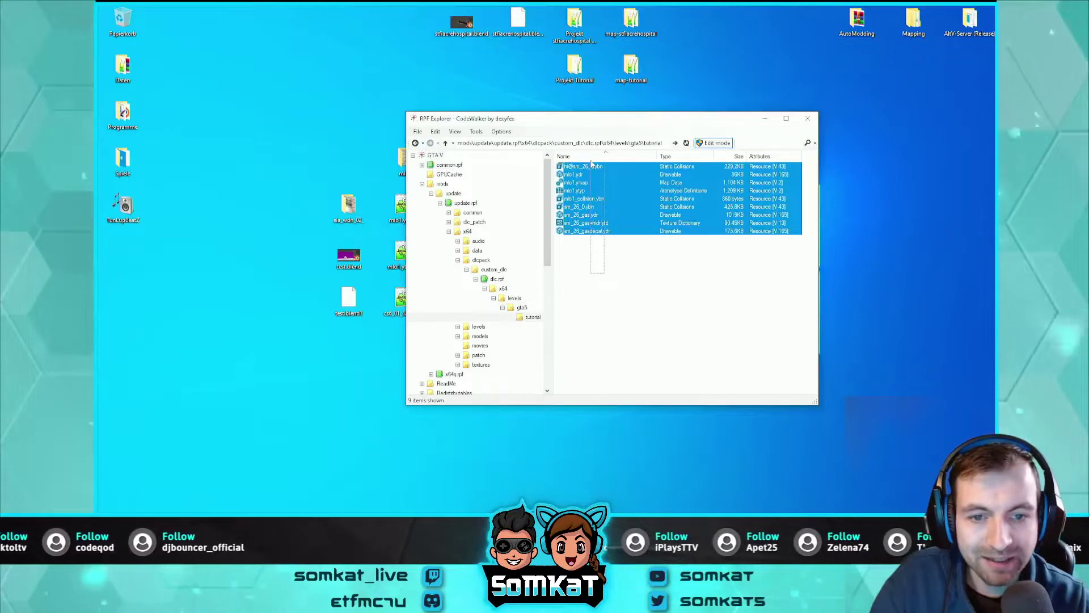
right_click(590, 214)
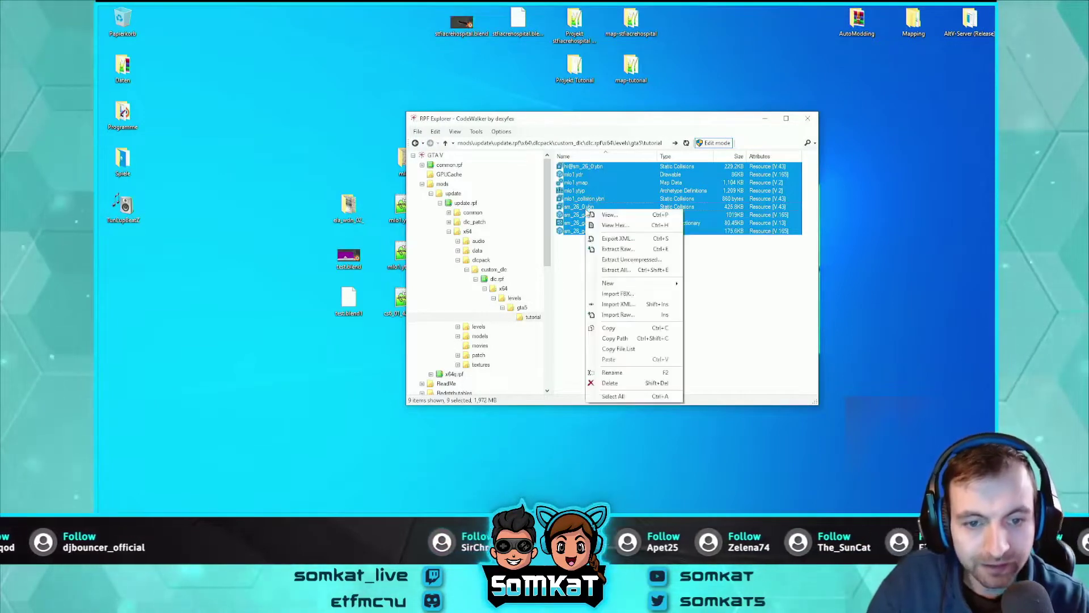
click(618, 382)
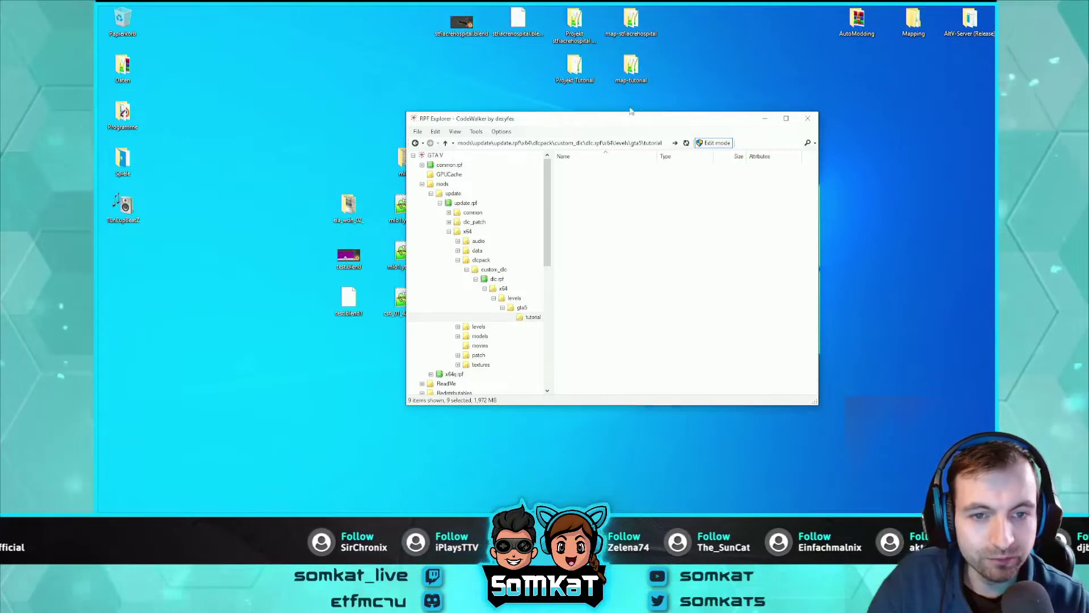
mouse_move(602, 123)
mouse_down()
mouse_move(694, 121)
mouse_move(676, 129)
mouse_up()
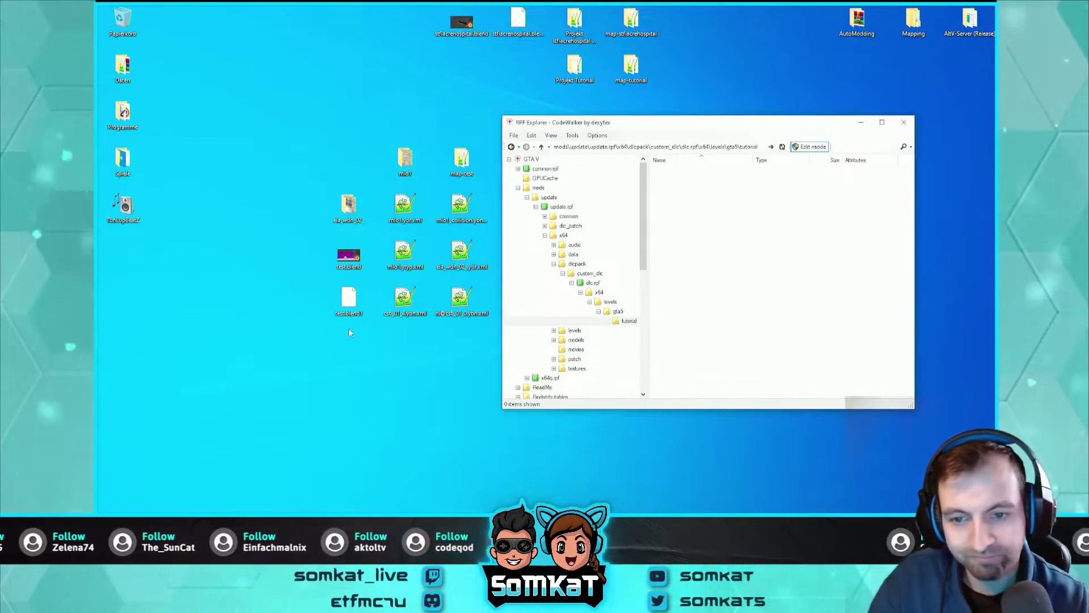
drag(703, 130, 698, 132)
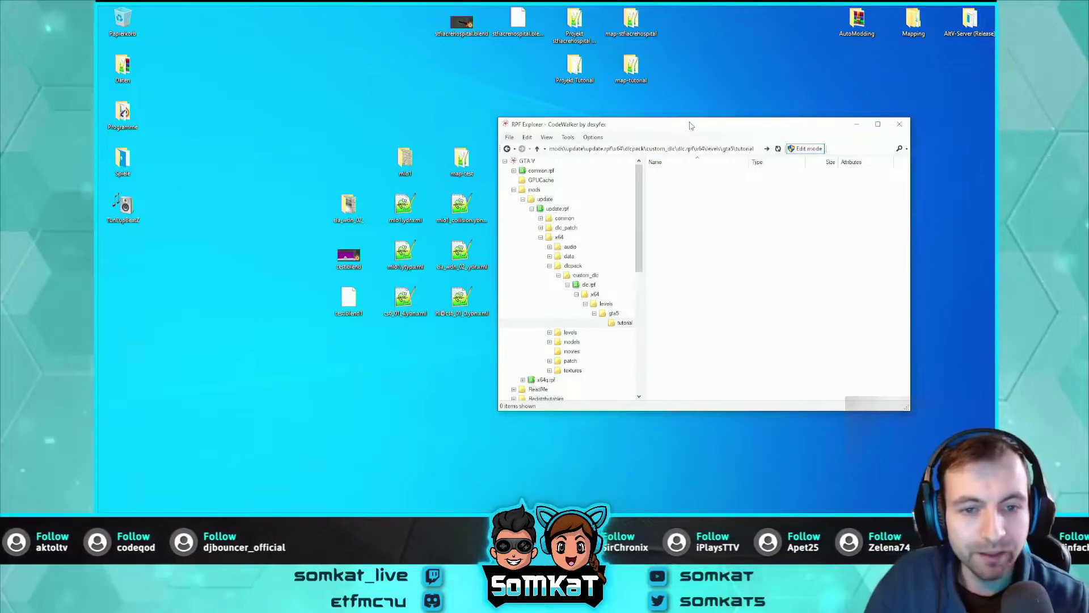
drag(691, 125, 684, 131)
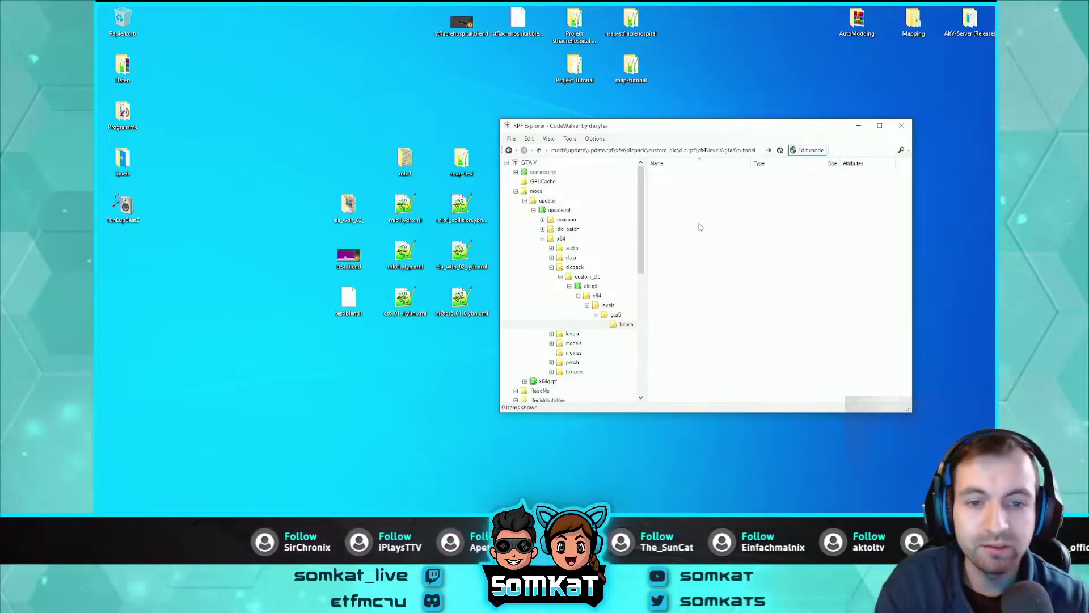
drag(689, 132, 691, 132)
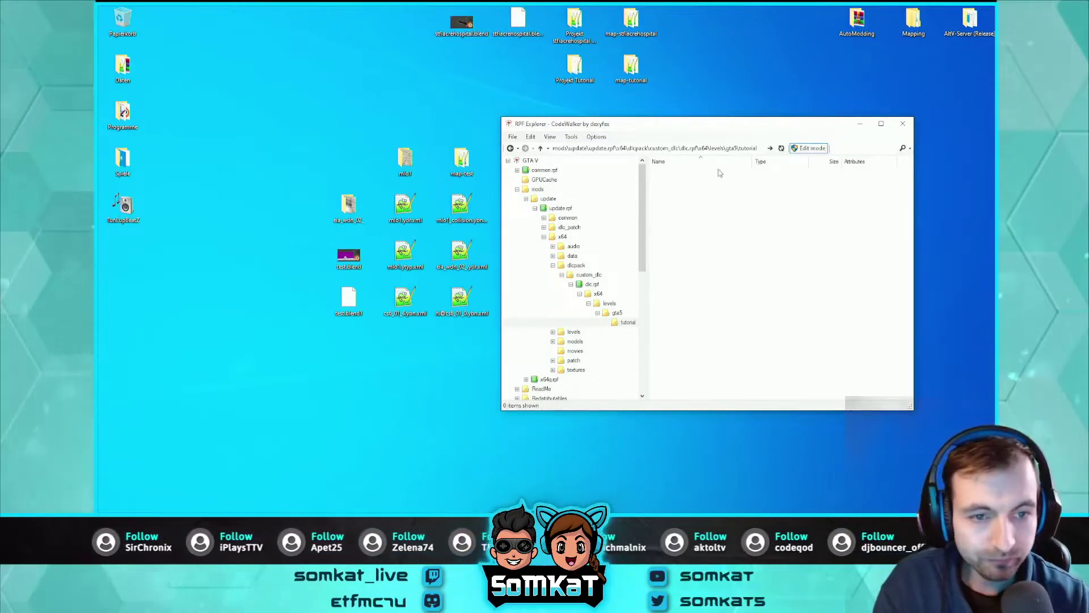
drag(701, 126, 707, 127)
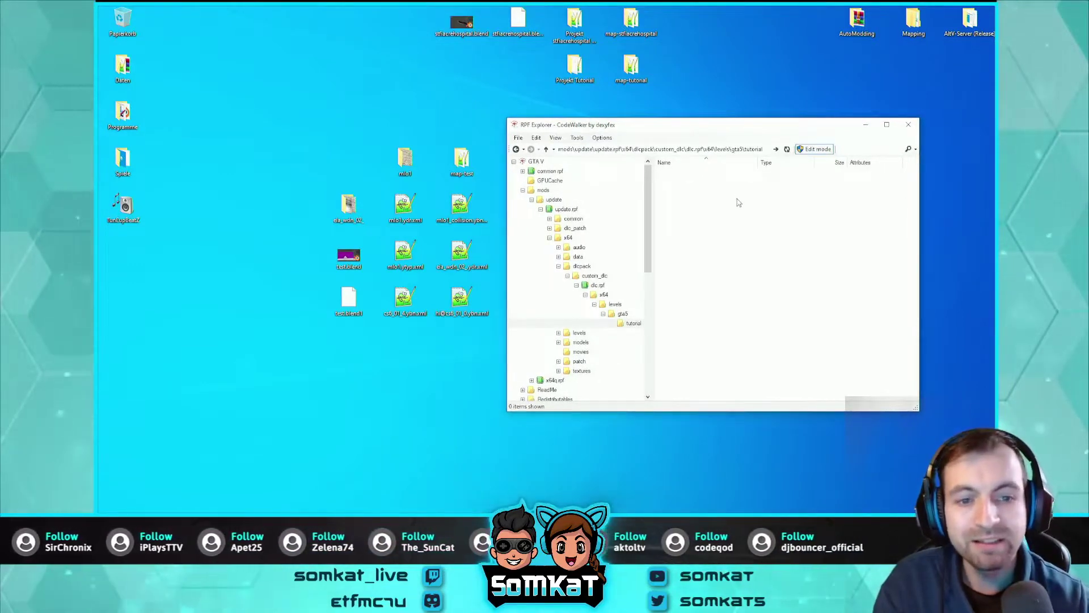
drag(702, 130, 705, 127)
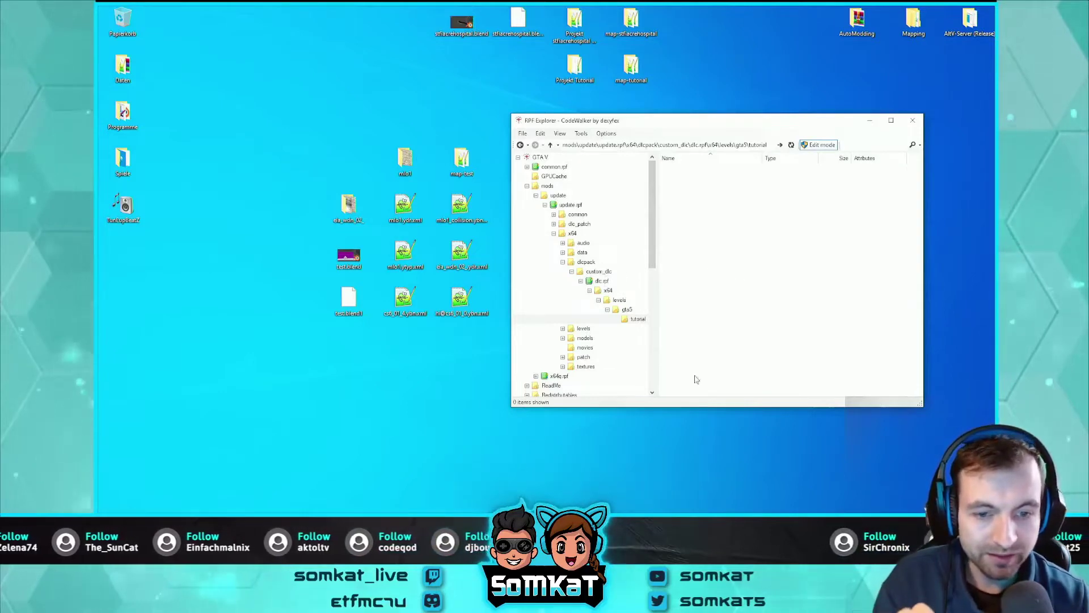
click(585, 263)
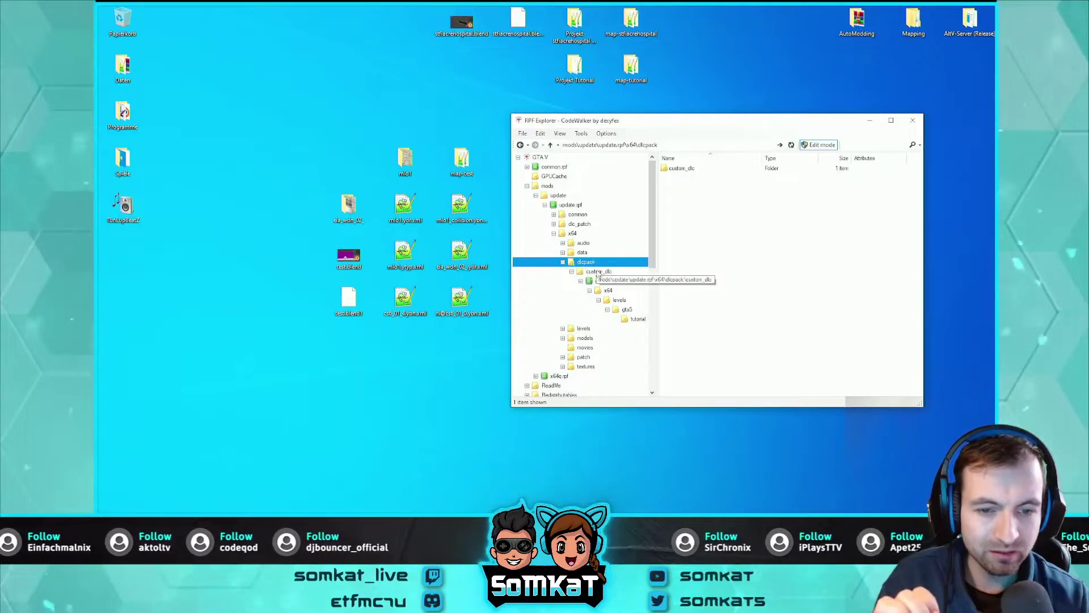
Step: Navigate from x64 through dlcpack into the custom_dlc archive
click(574, 234)
click(697, 266)
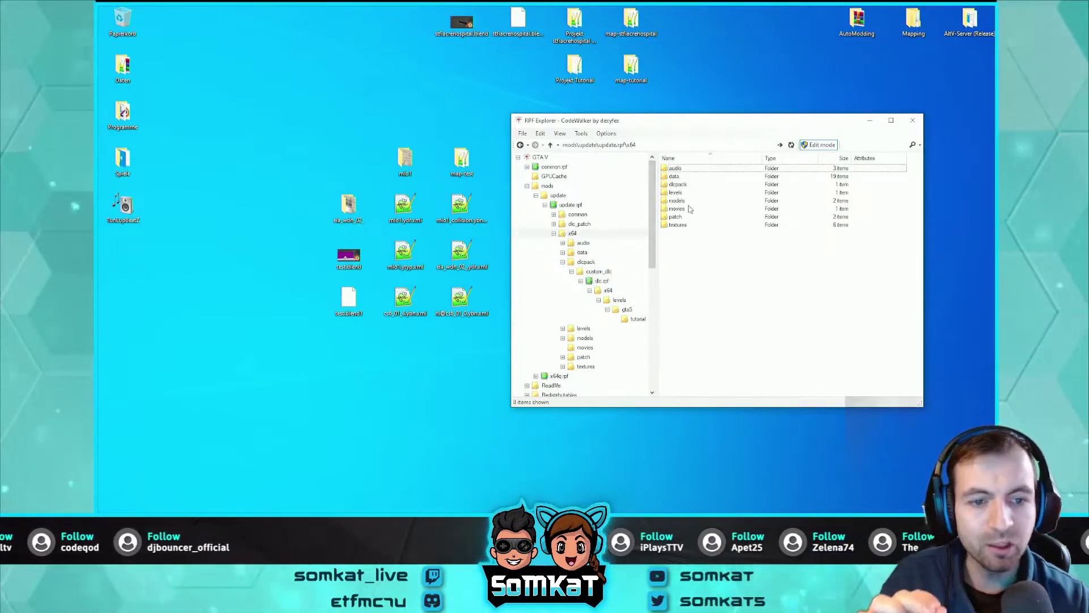
click(683, 185)
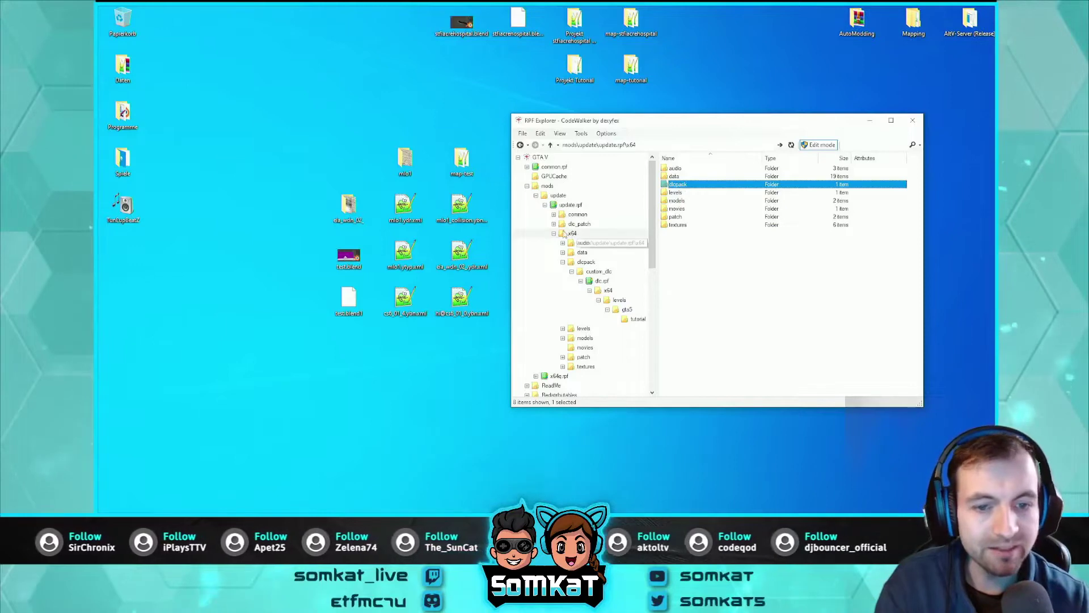
click(572, 235)
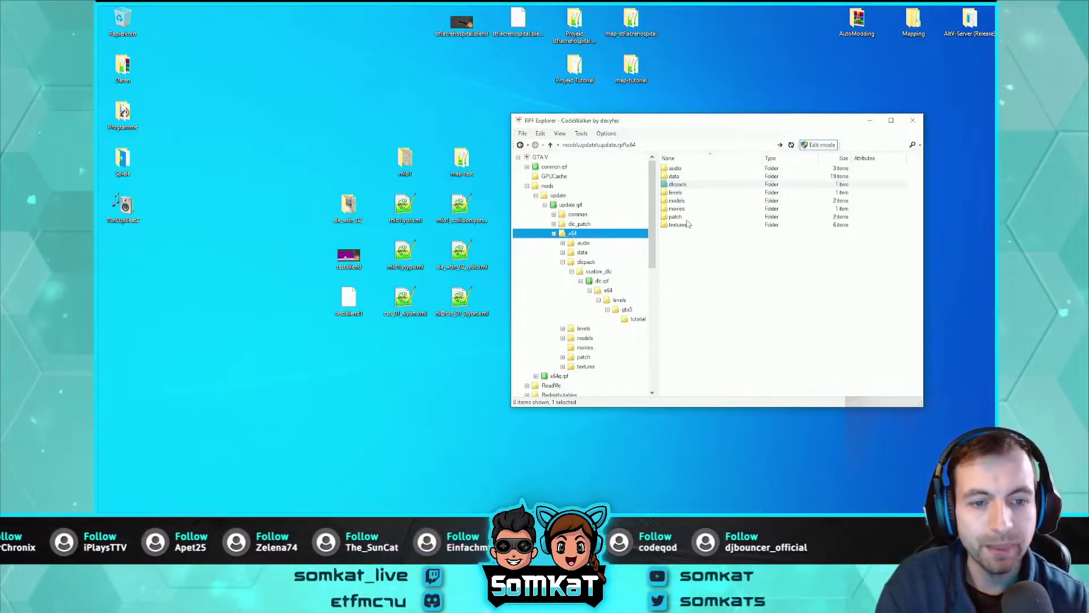
click(680, 187)
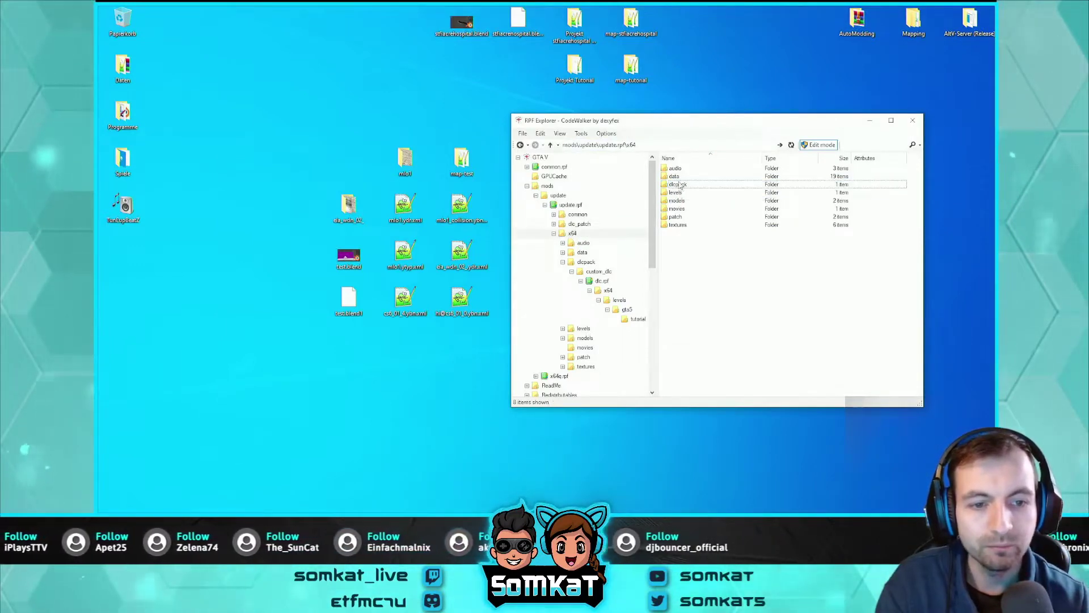
double_click(677, 184)
double_click(673, 168)
Step: Check the empty tutorial folder, return to levels\gta5, and dismiss its context menu
click(636, 319)
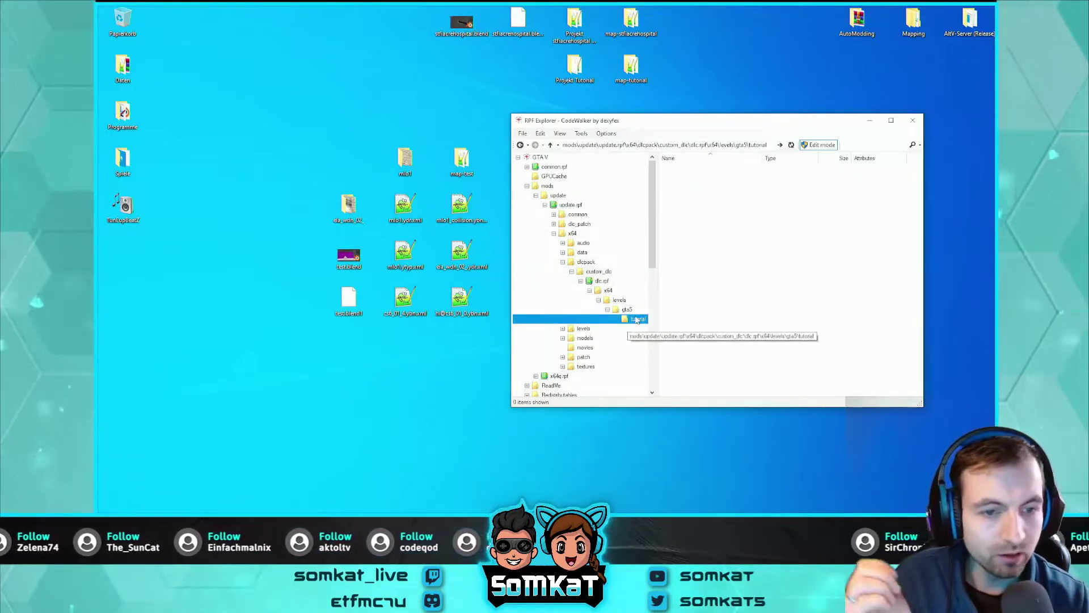
click(626, 309)
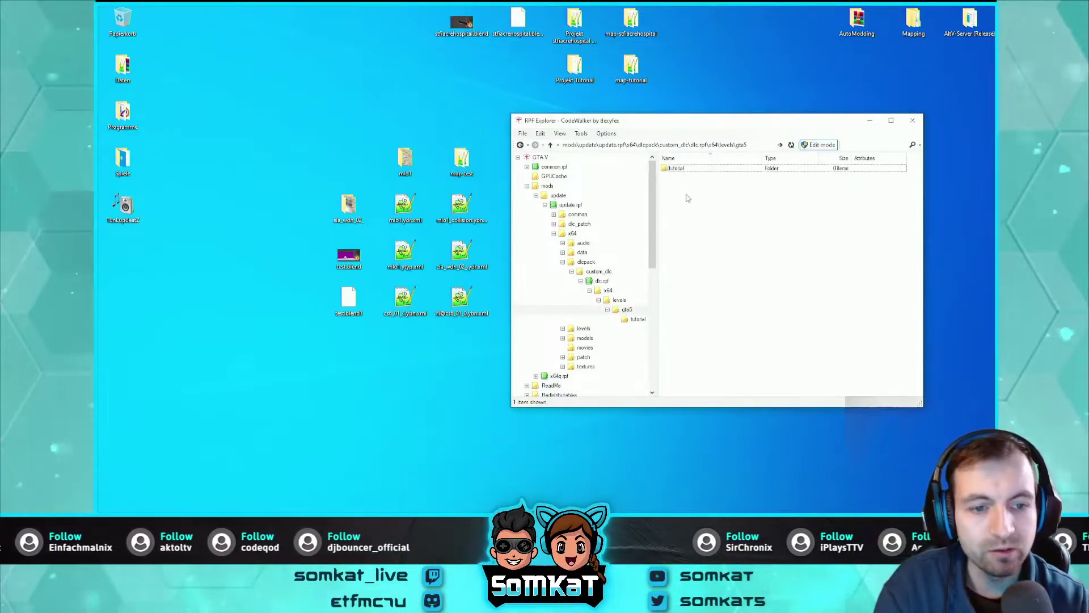
right_click(688, 194)
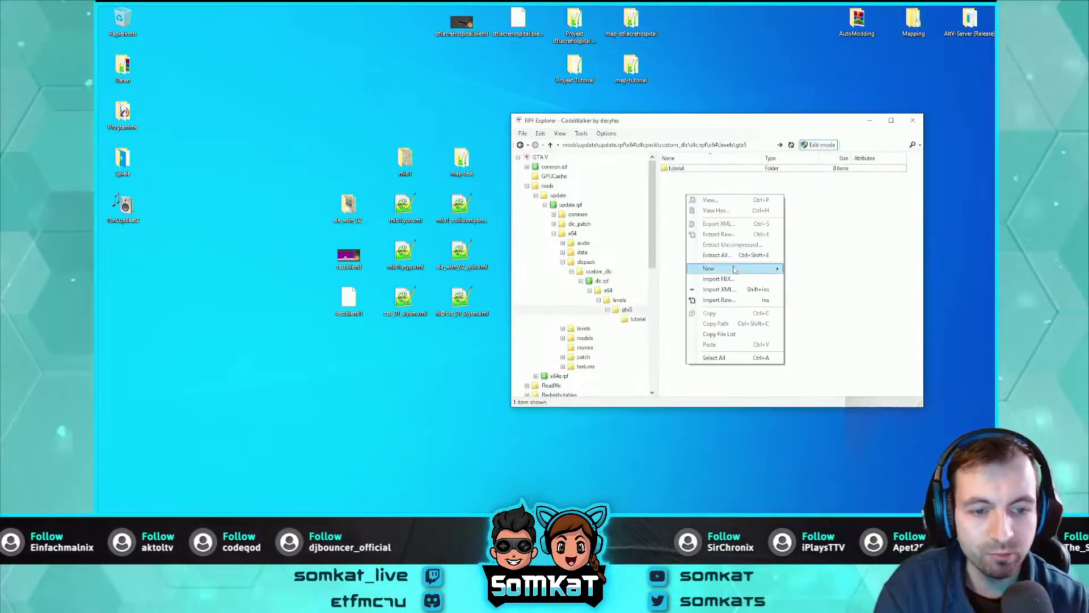
click(679, 203)
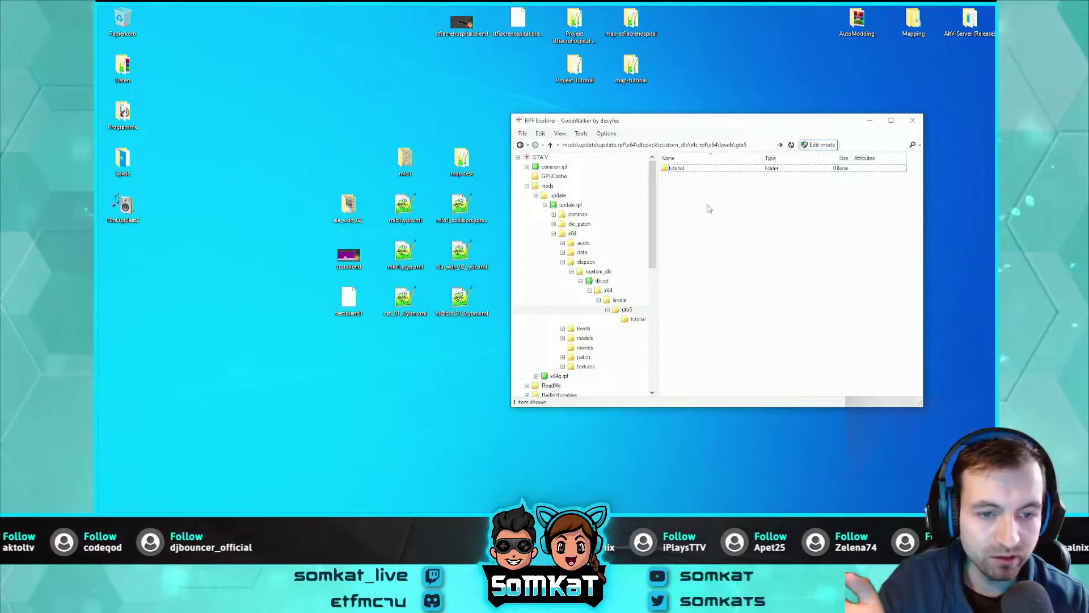
right_click(707, 205)
click(681, 184)
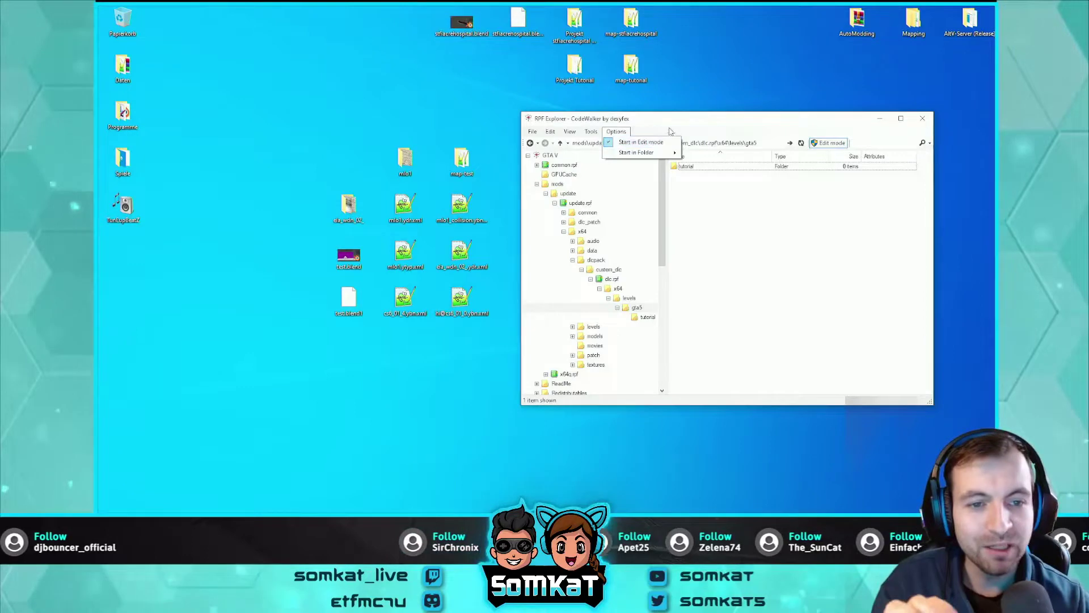
Step: Set Start in Folder to the current custom_dlc levels\gta5 path, then close RPF Explorer
drag(671, 123, 657, 126)
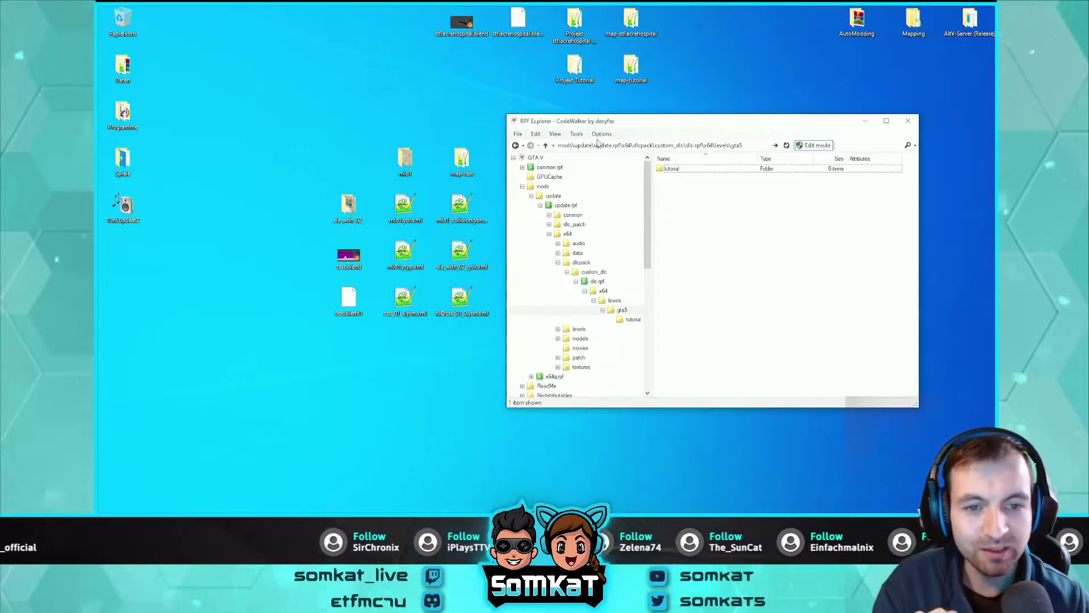
click(602, 134)
mouse_move(622, 154)
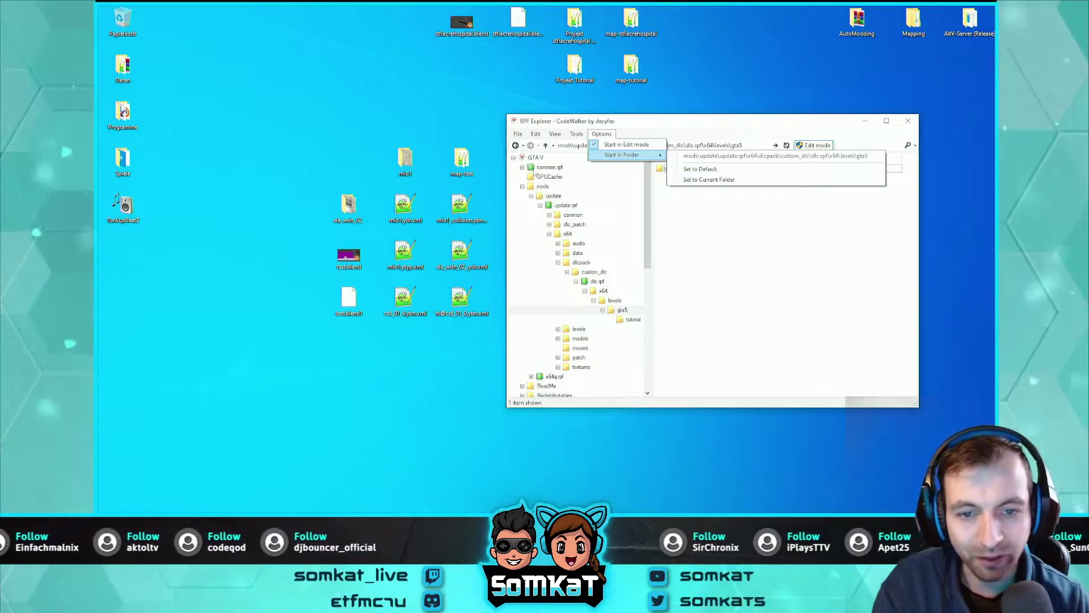
click(539, 187)
key(Up)
key(Up)
key(Up)
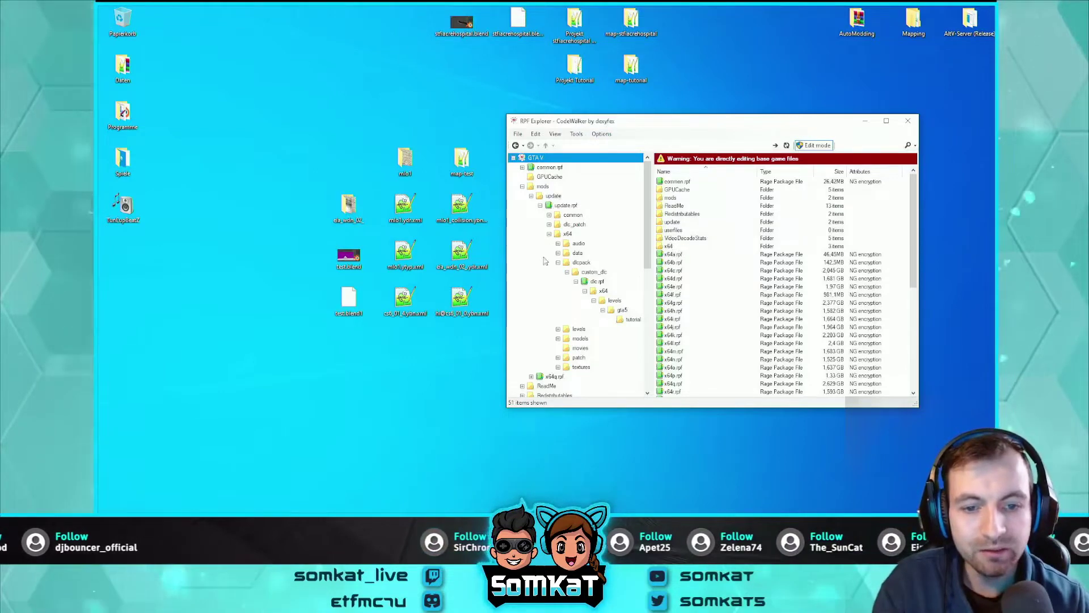
click(521, 187)
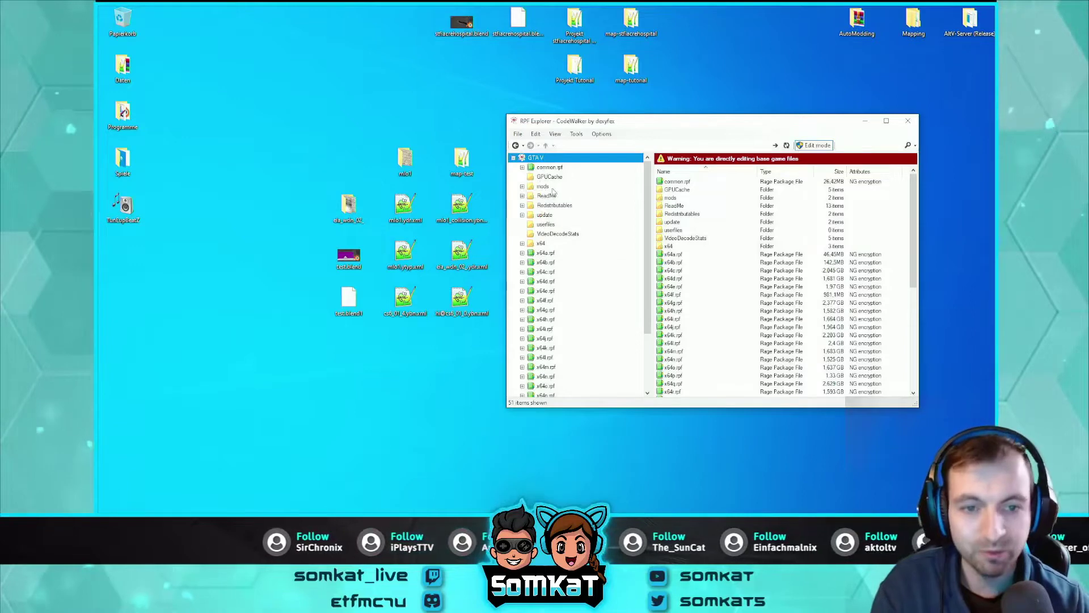
click(602, 135)
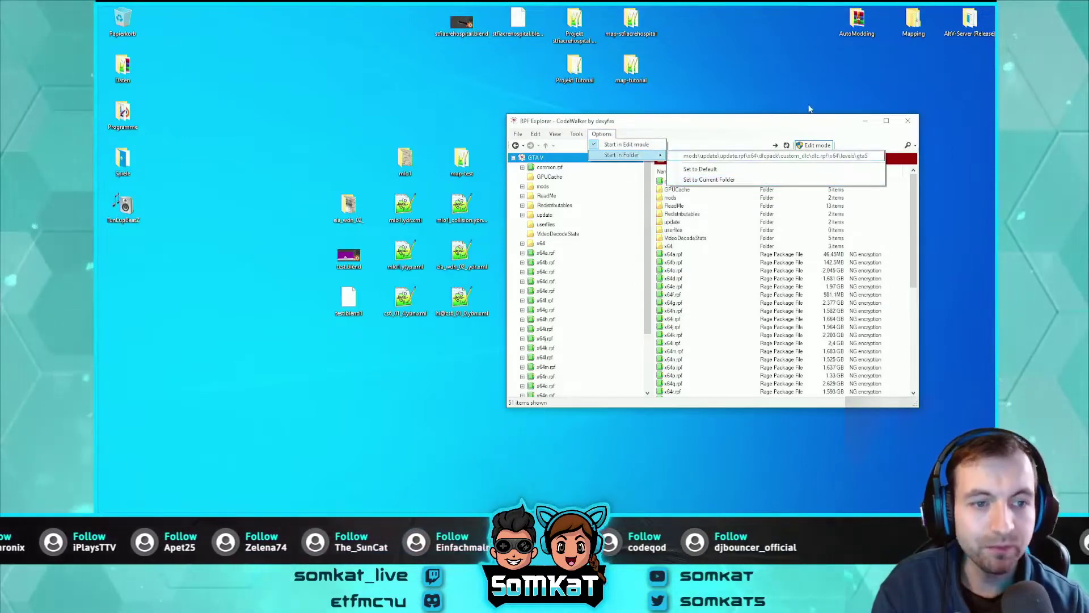
click(757, 124)
click(909, 123)
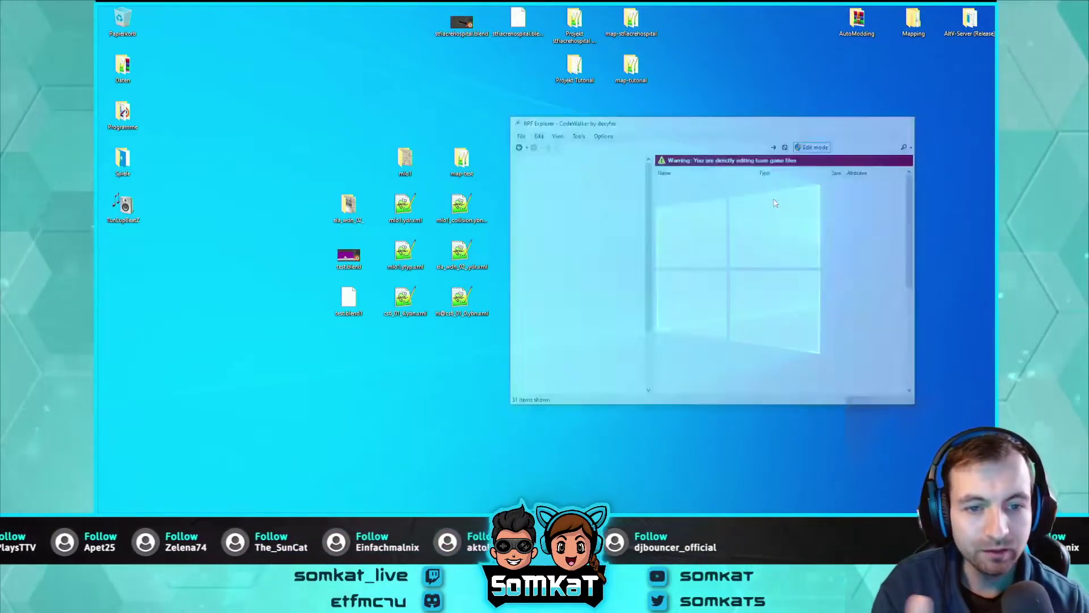
Step: Relaunch CodeWalker RPF Explorer.exe from Mapping\CodeWalker30_dev42 and close File Explorer
double_click(905, 24)
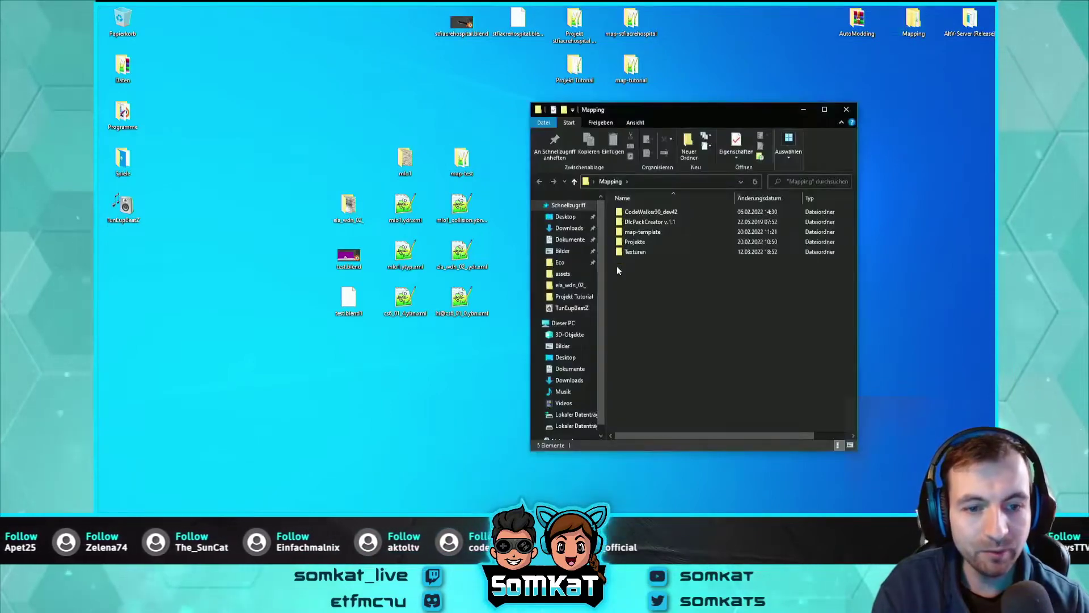
double_click(635, 212)
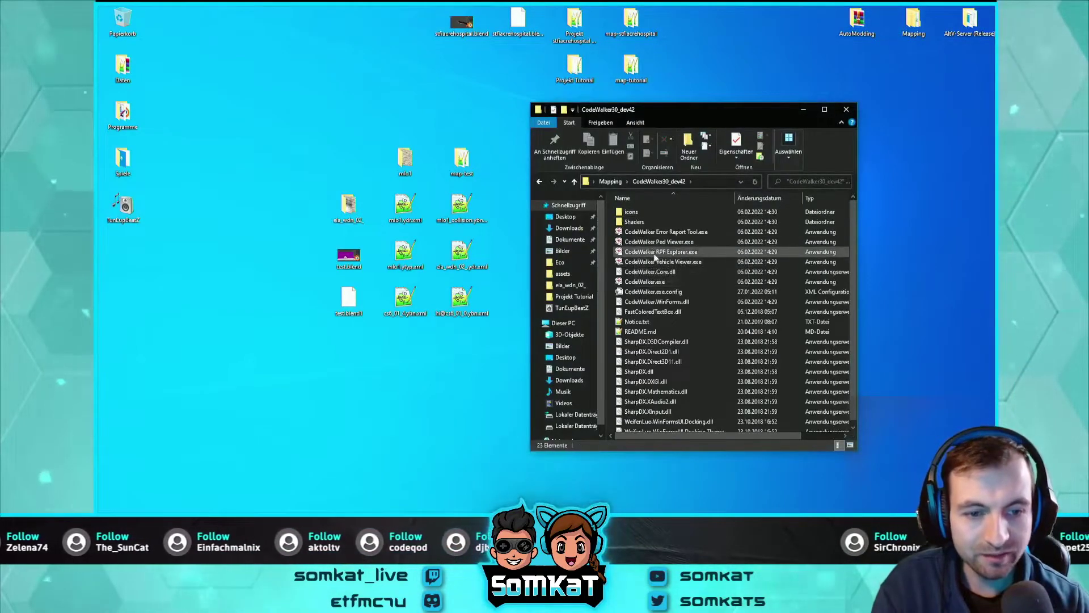
double_click(652, 251)
click(846, 110)
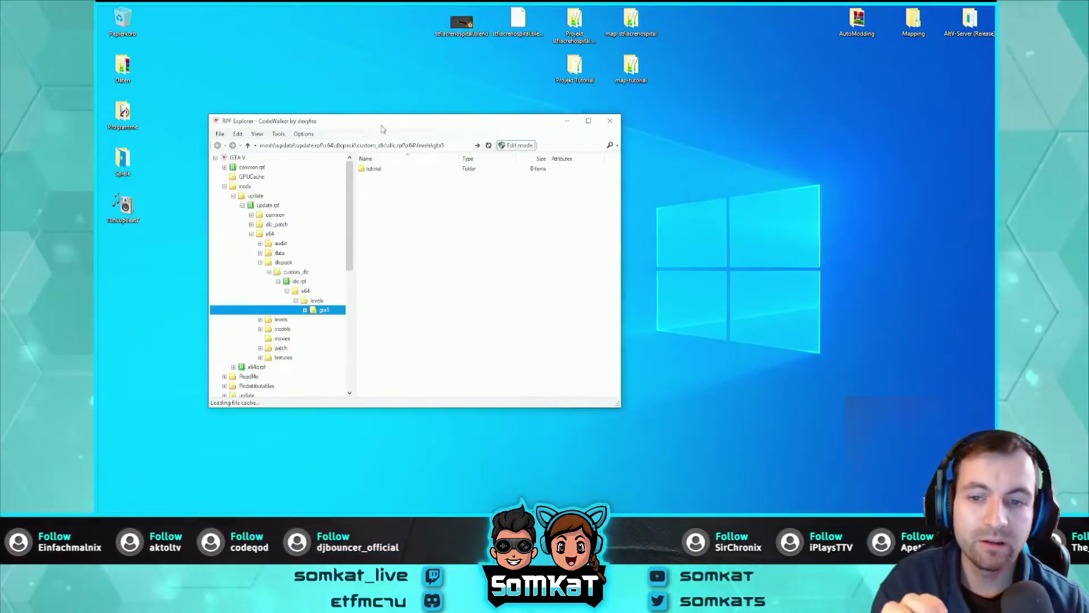
drag(369, 122, 598, 163)
Step: Open tutorial, go back to gta5, reposition the window, then reopen the empty tutorial folder
double_click(605, 210)
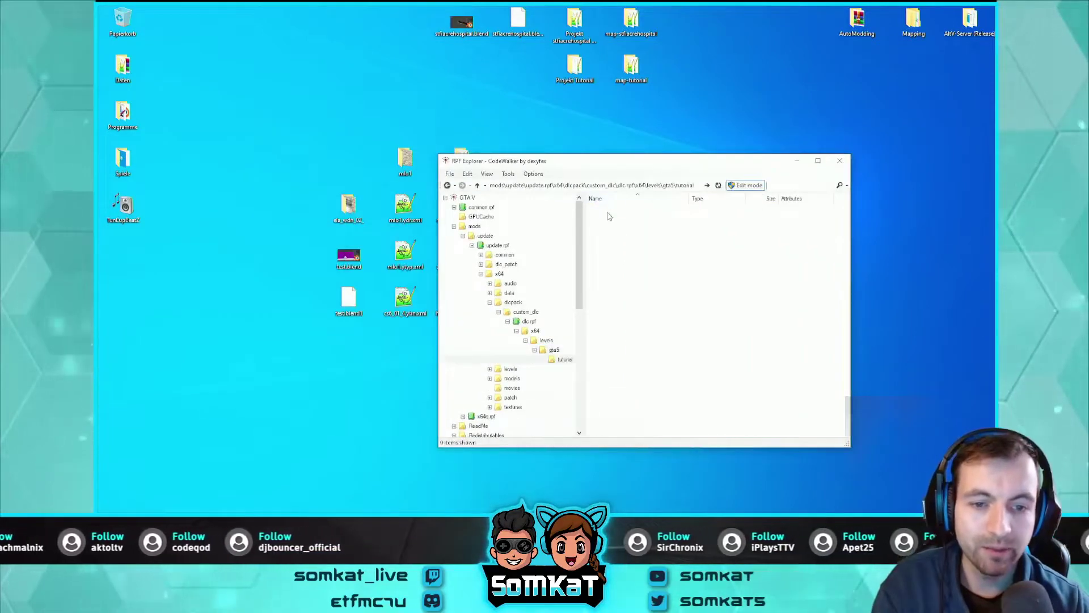
click(448, 186)
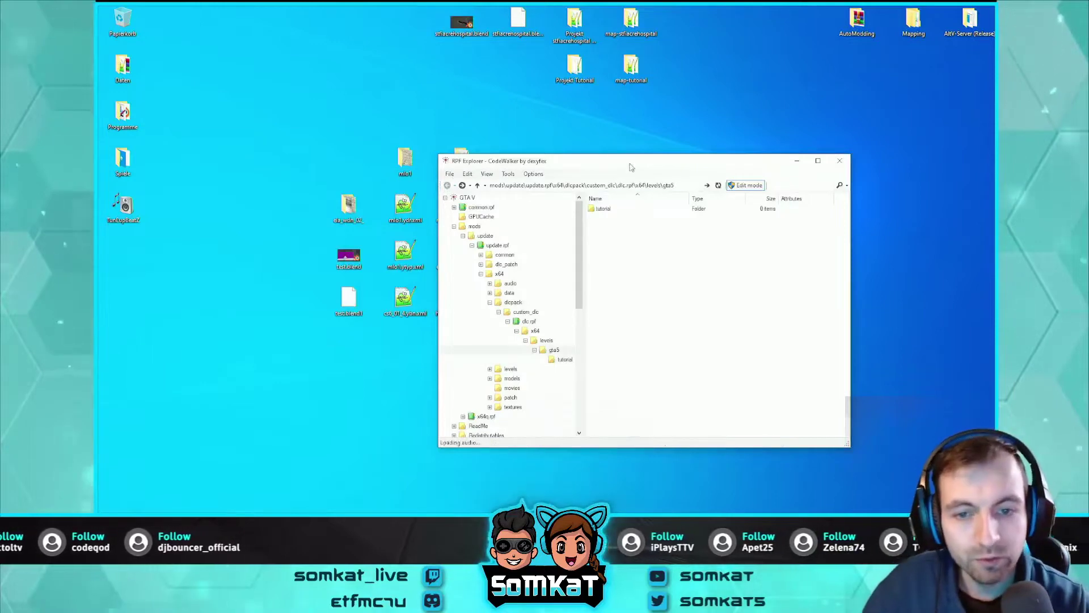
drag(630, 167, 704, 136)
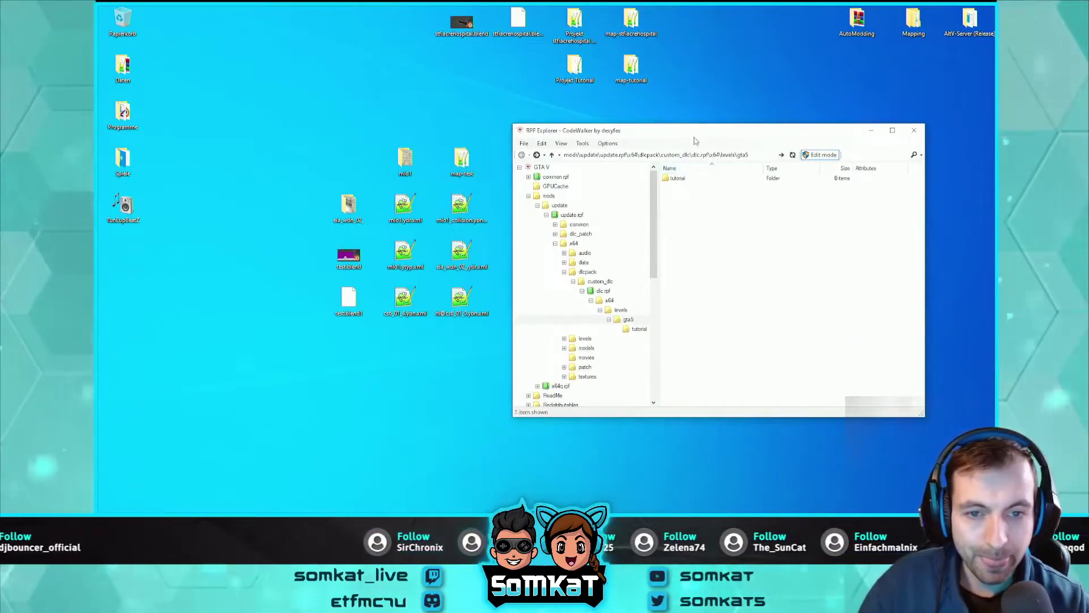
drag(653, 130, 648, 135)
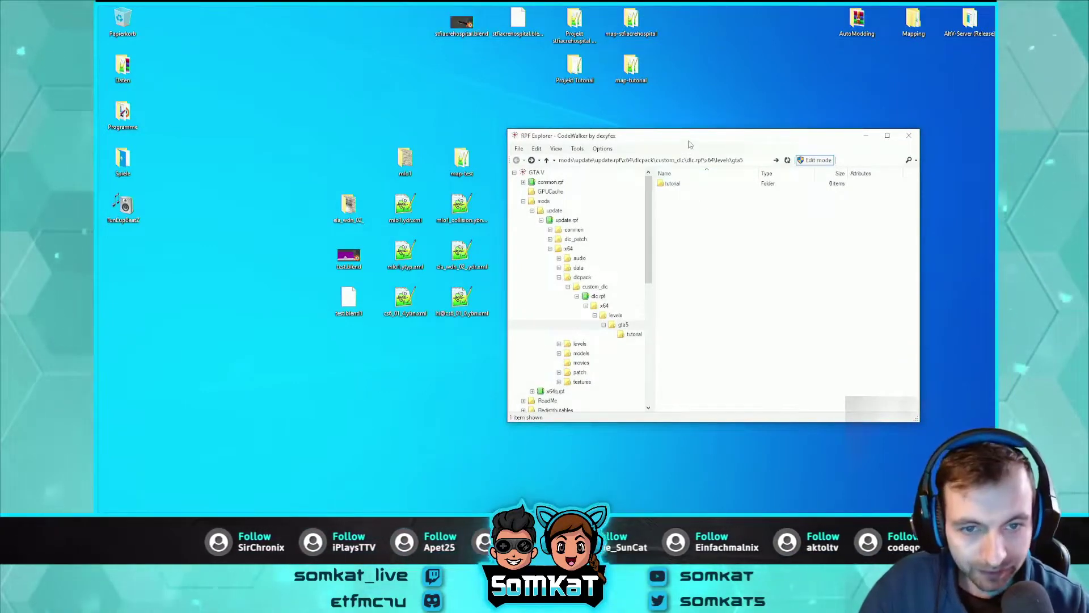
drag(690, 144, 692, 146)
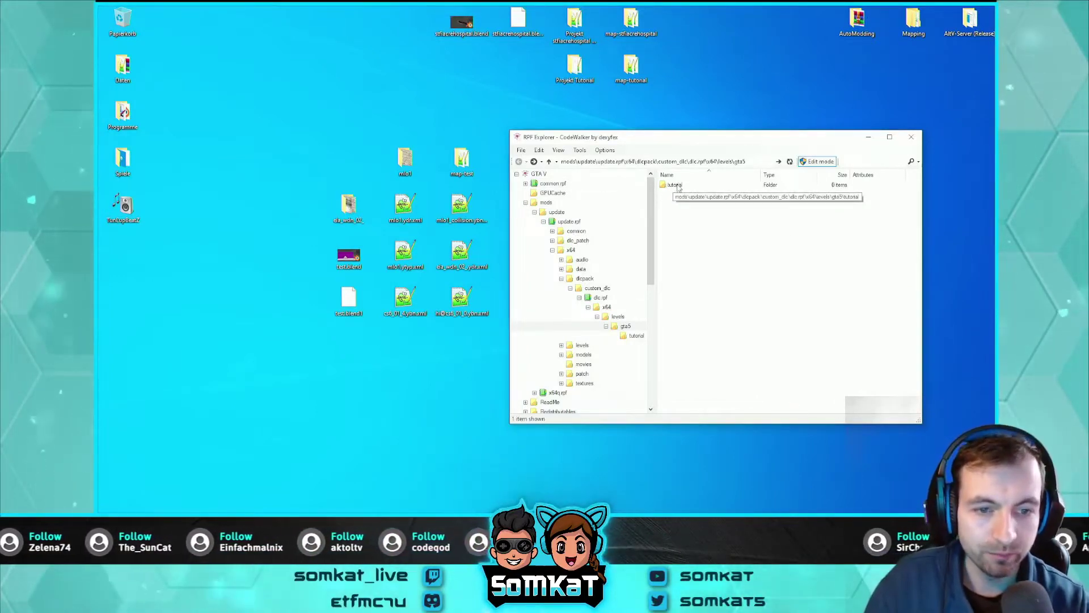
double_click(678, 186)
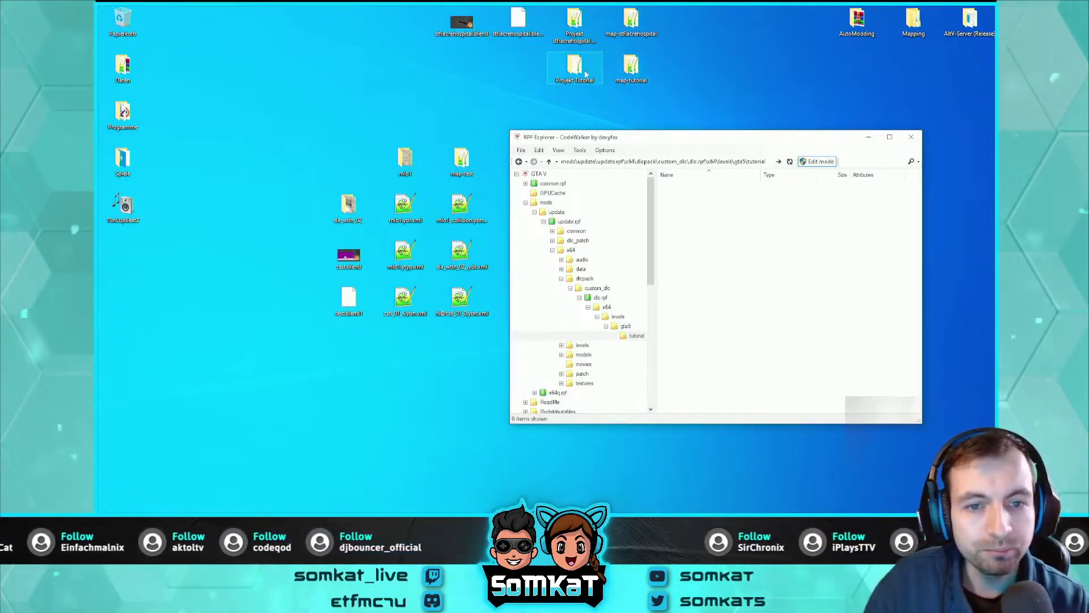
Step: Open map-tutorial's stream folder, close it, then open the Projekt Tutorial desktop folder
double_click(629, 67)
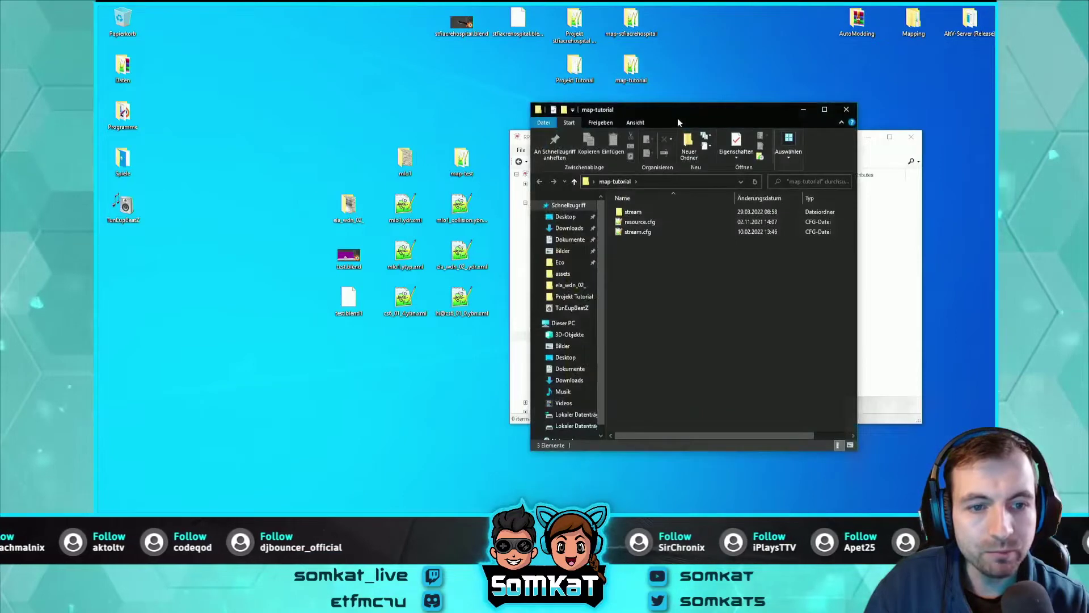
drag(663, 107, 349, 80)
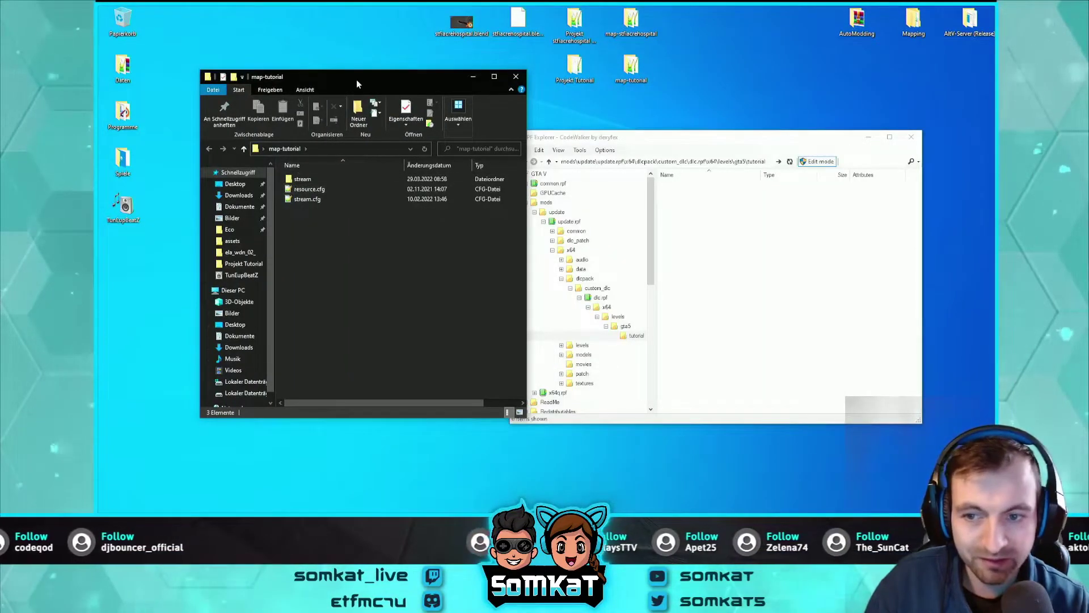
drag(358, 79, 367, 94)
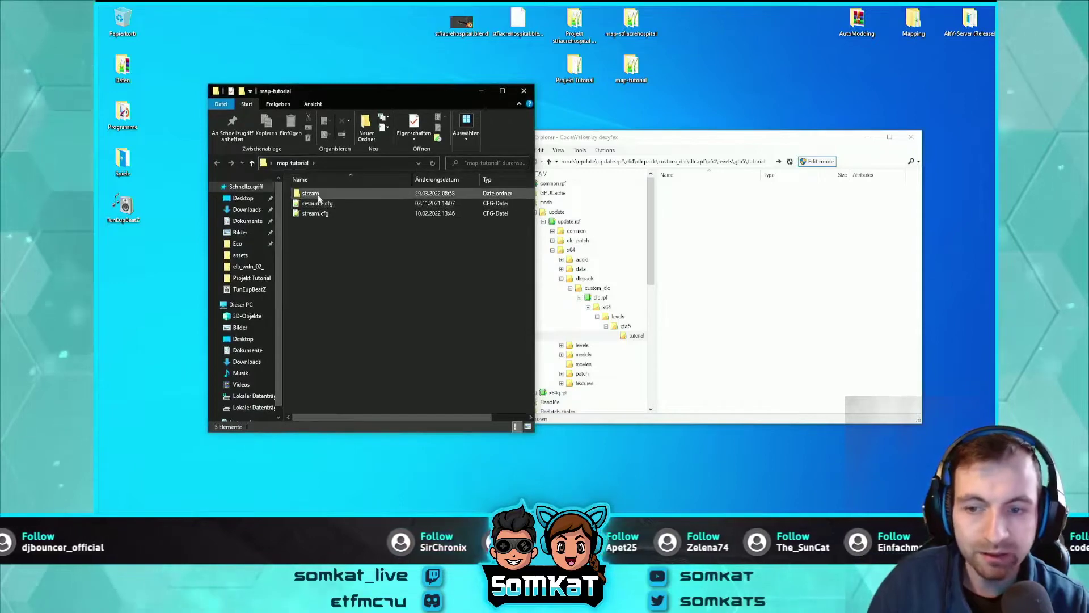
double_click(319, 195)
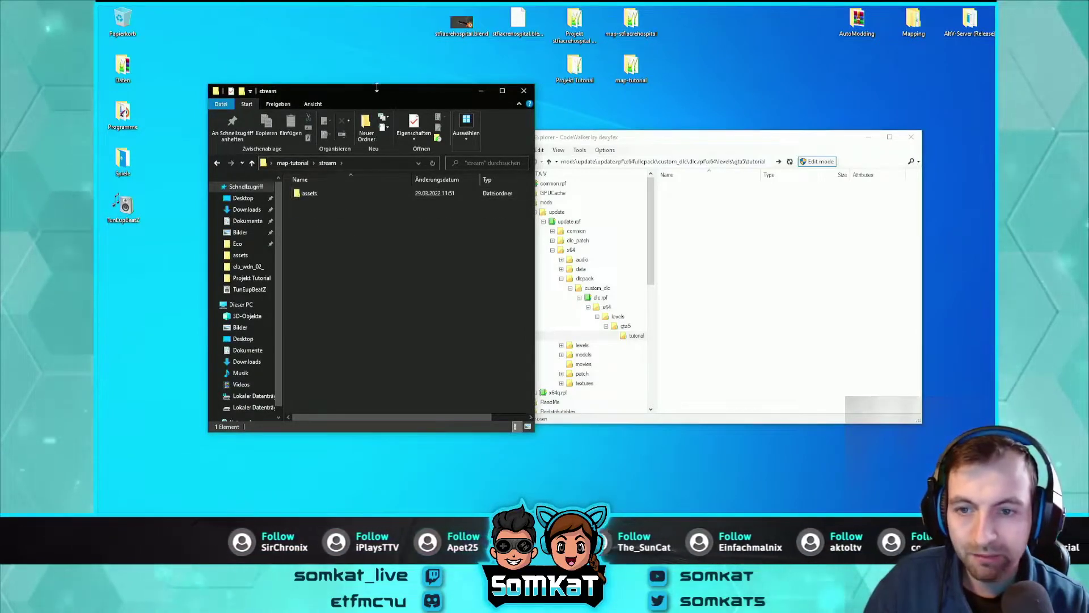
drag(375, 92, 354, 91)
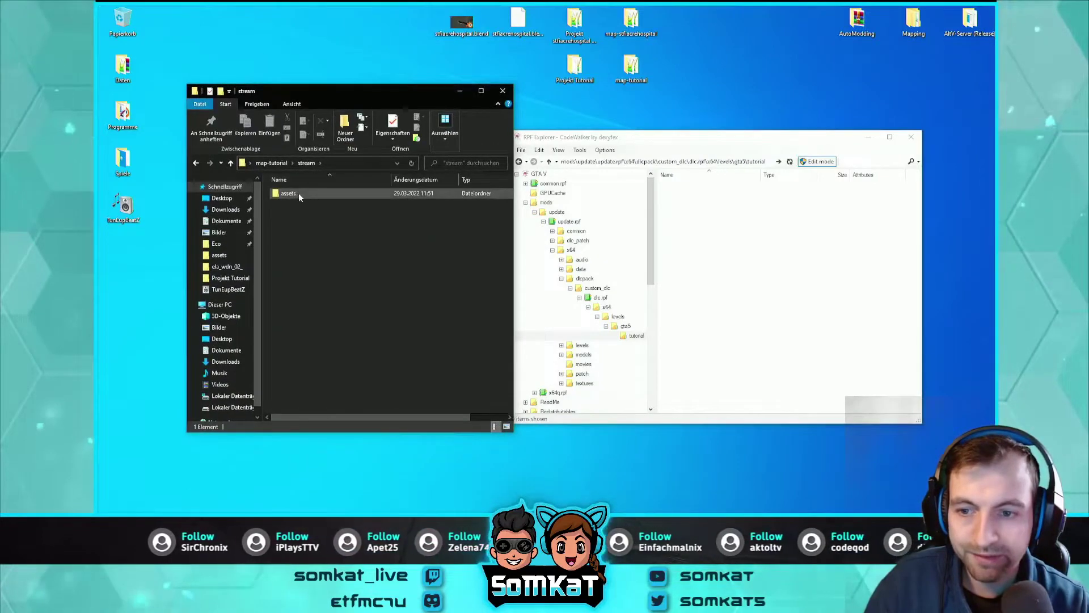
click(502, 91)
double_click(571, 69)
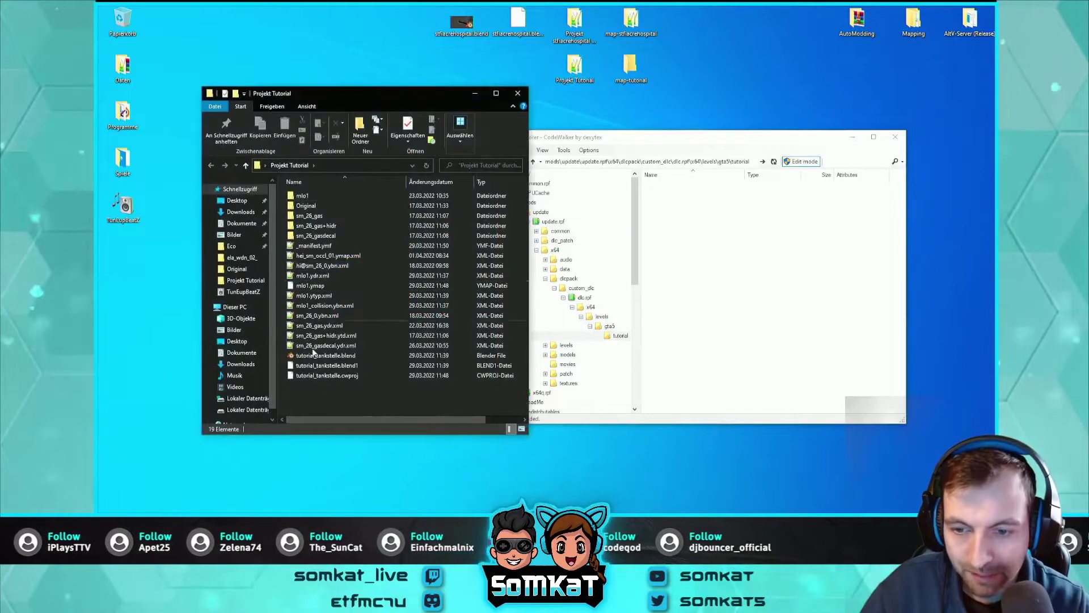
Step: Drag hei_sm_occl_01.ymap.xml into CodeWalker's tutorial folder to import it
click(369, 256)
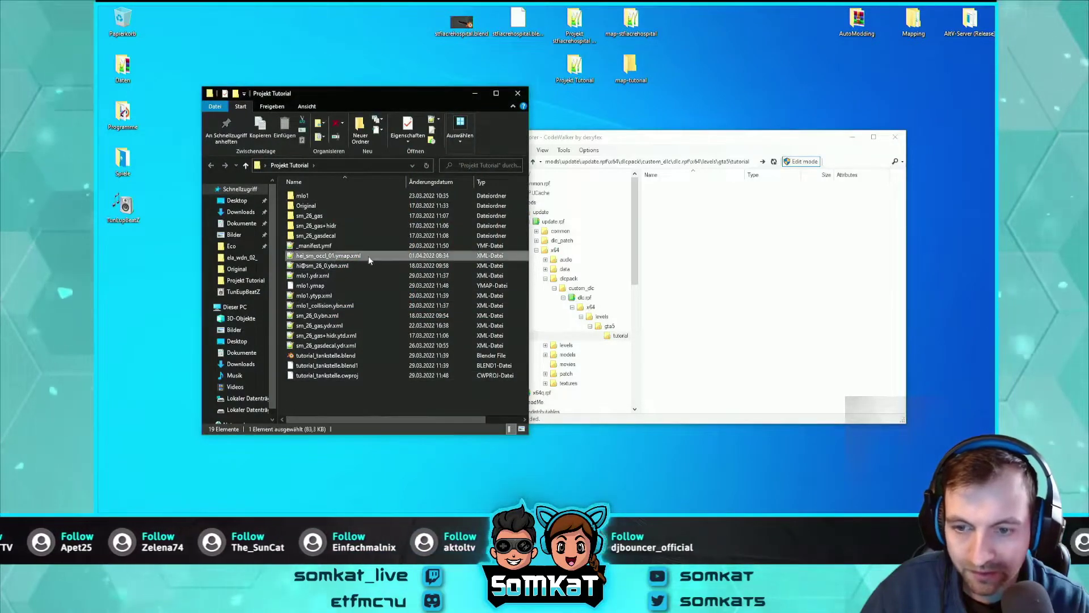
drag(369, 256, 764, 239)
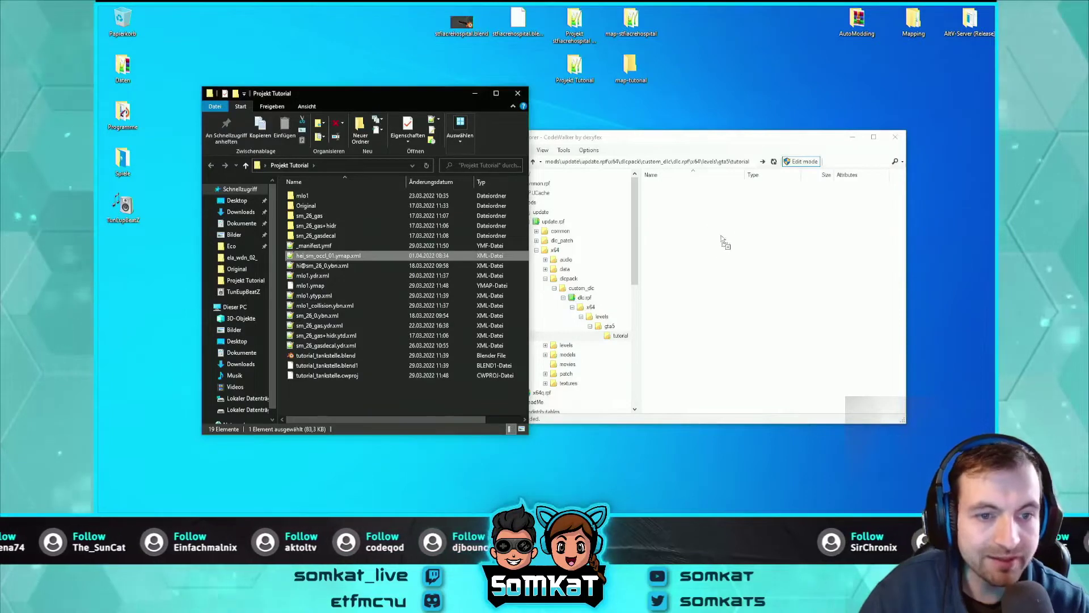
drag(724, 241, 724, 241)
drag(445, 98, 347, 90)
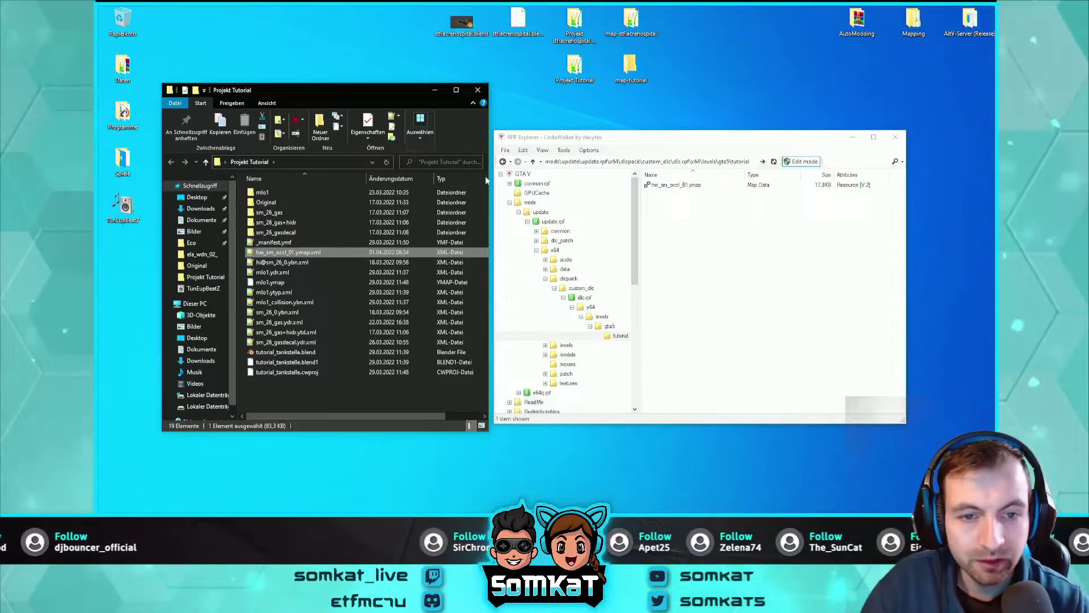
Step: Arrange the Projekt Tutorial window beside CodeWalker and select the imported hei_sm_occl_01.ymap
click(774, 214)
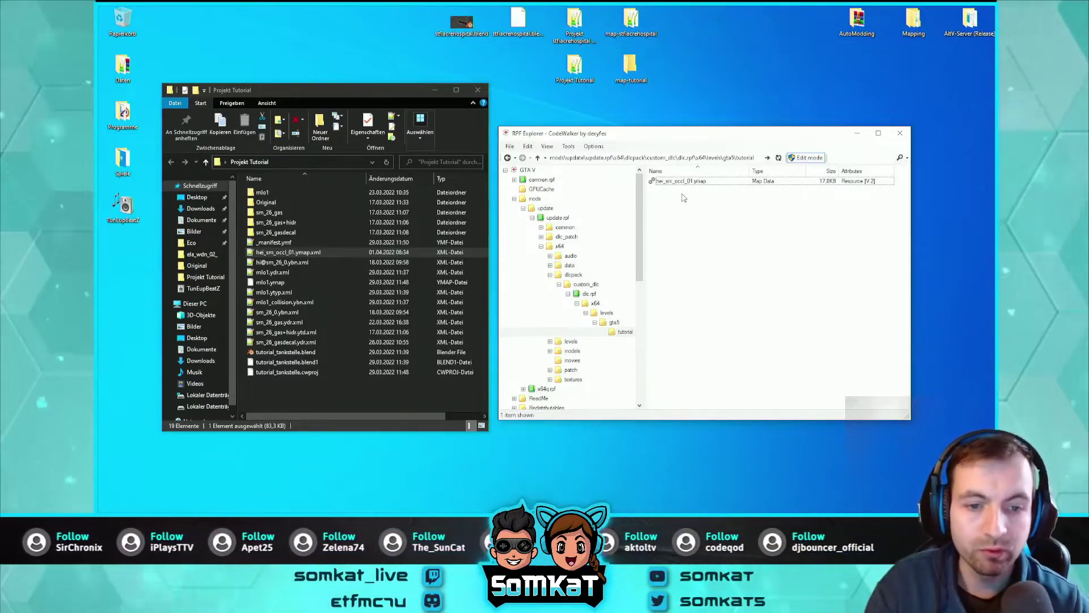
drag(332, 95, 313, 98)
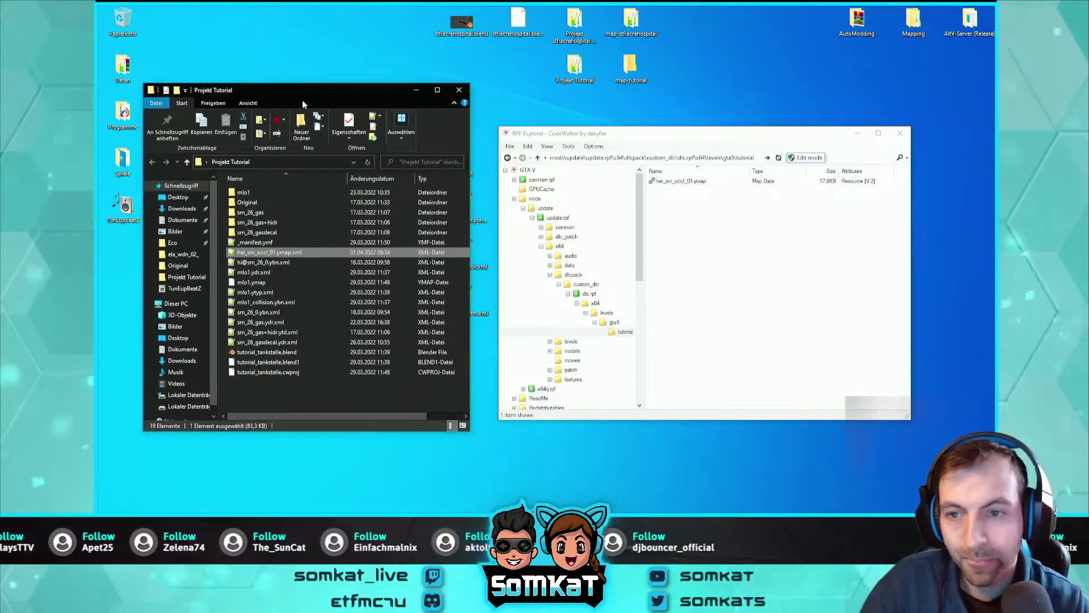
drag(317, 90, 327, 90)
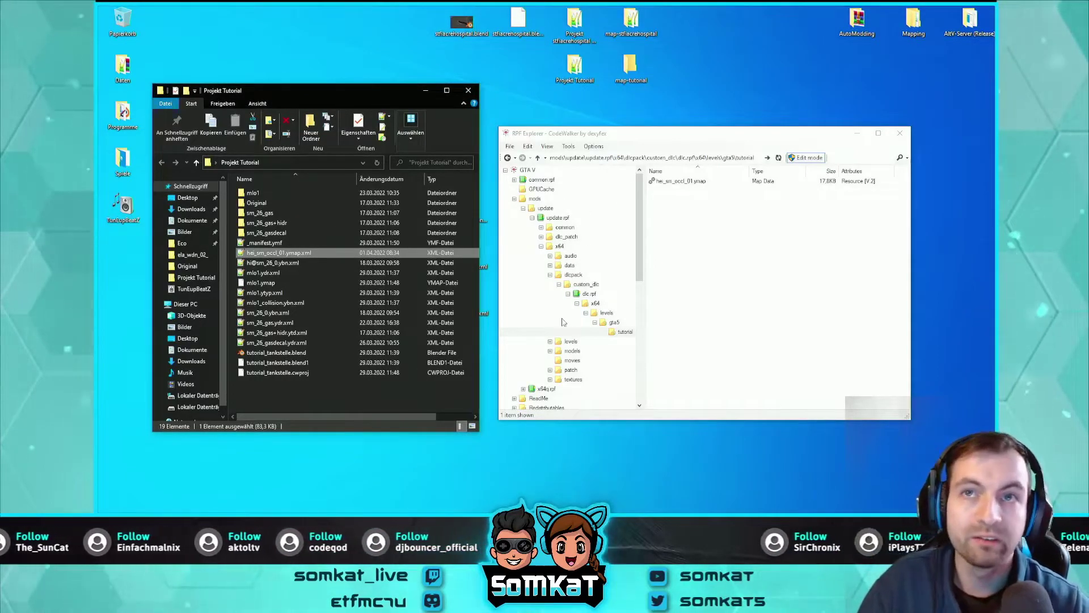
mouse_move(324, 91)
mouse_down()
mouse_move(393, 151)
mouse_move(328, 90)
mouse_up()
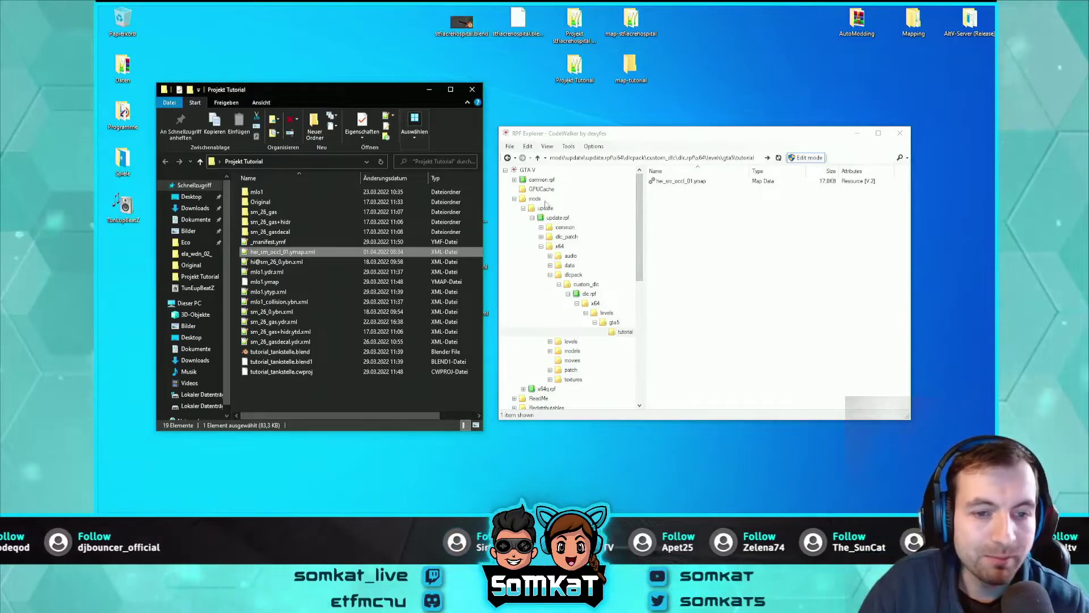
click(677, 184)
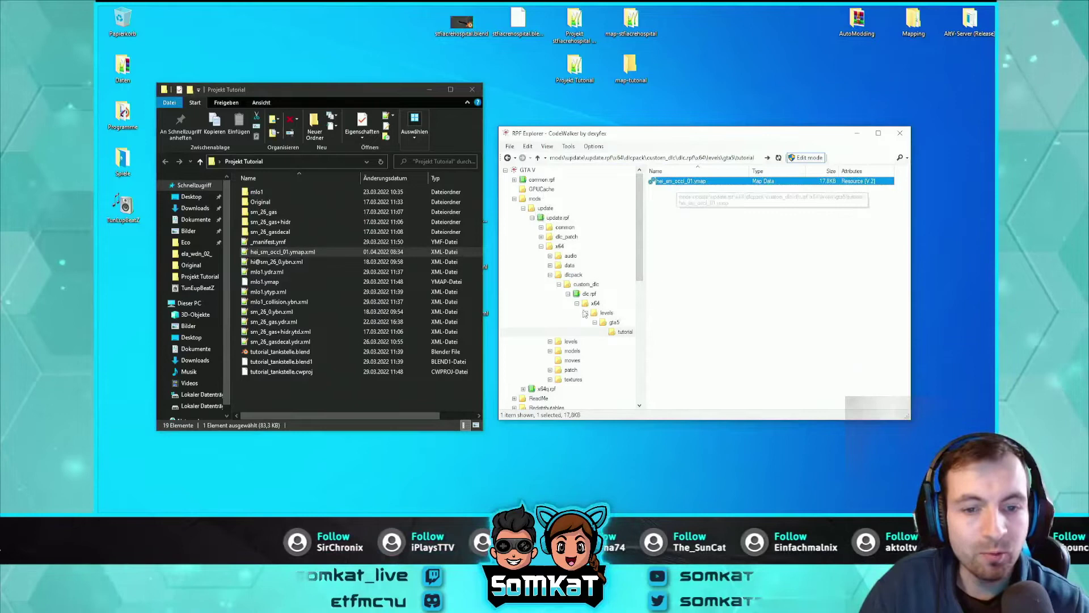
click(681, 181)
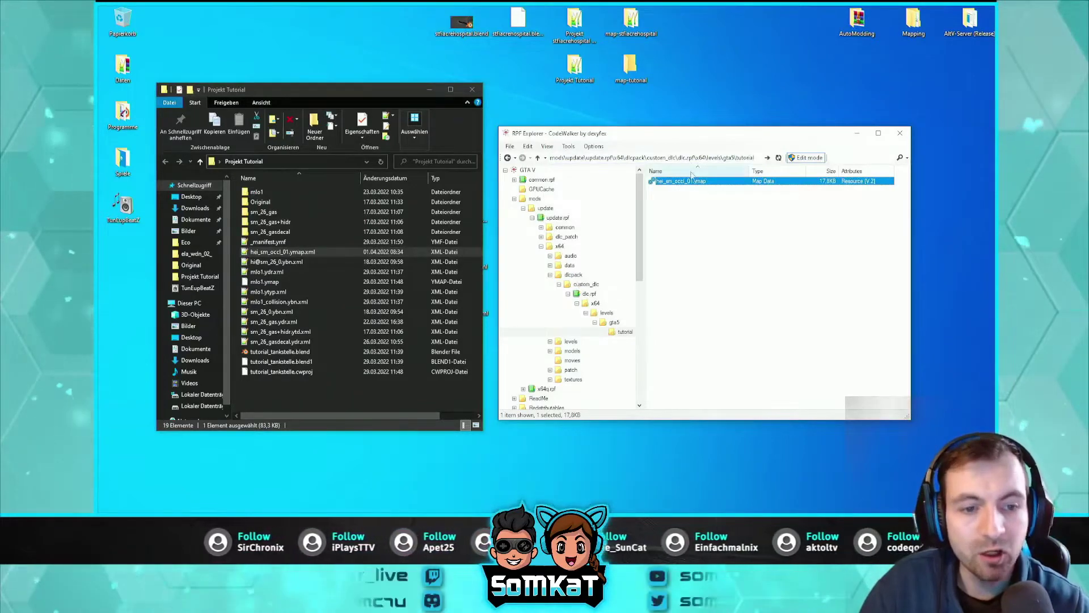
Step: Reposition both windows and confirm the 17.8 KB hei_sm_occl_01.ymap in the tutorial folder
mouse_move(681, 138)
mouse_down()
mouse_move(695, 144)
mouse_move(710, 131)
mouse_up()
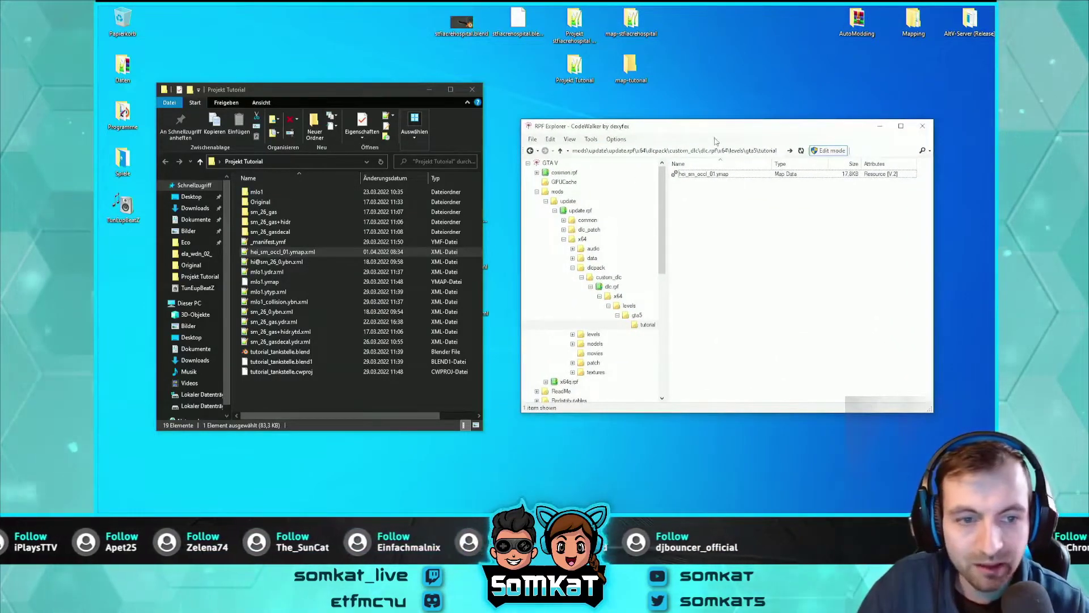
drag(702, 132, 711, 131)
drag(311, 99, 325, 97)
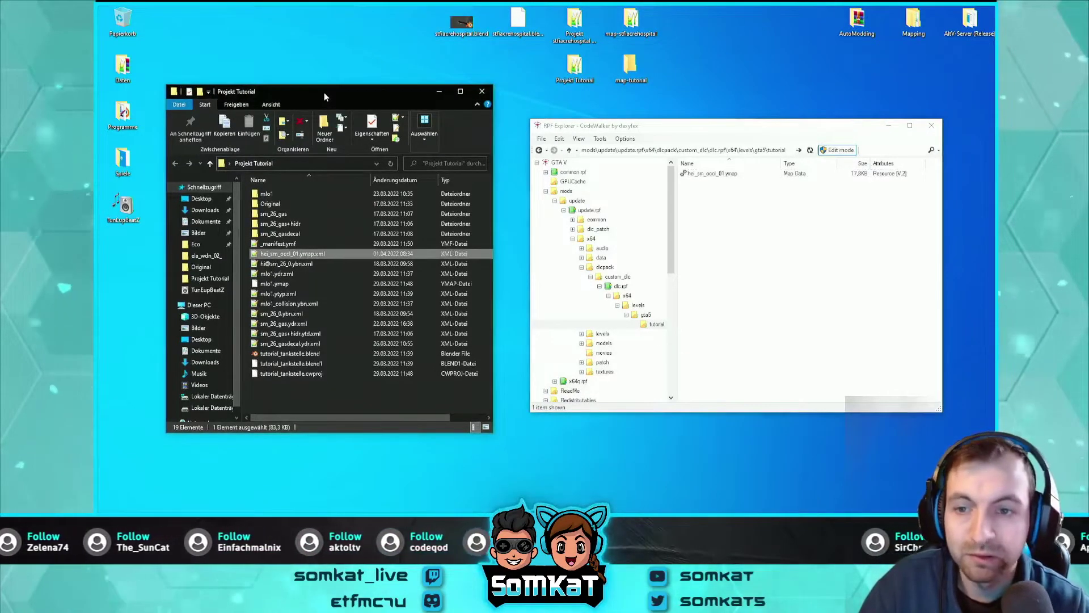
drag(324, 92, 329, 67)
click(318, 359)
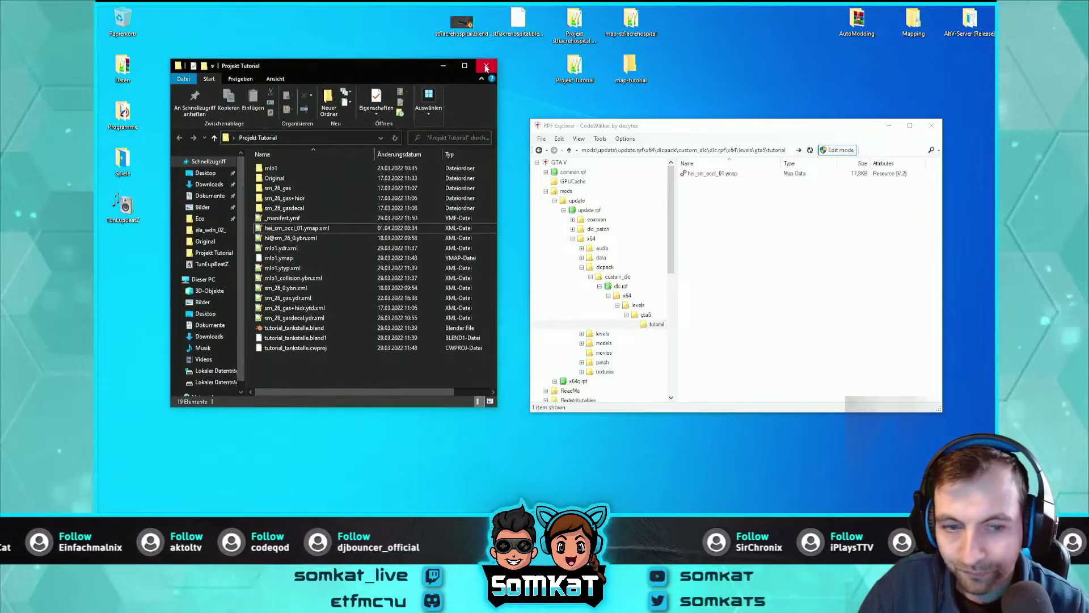
click(706, 174)
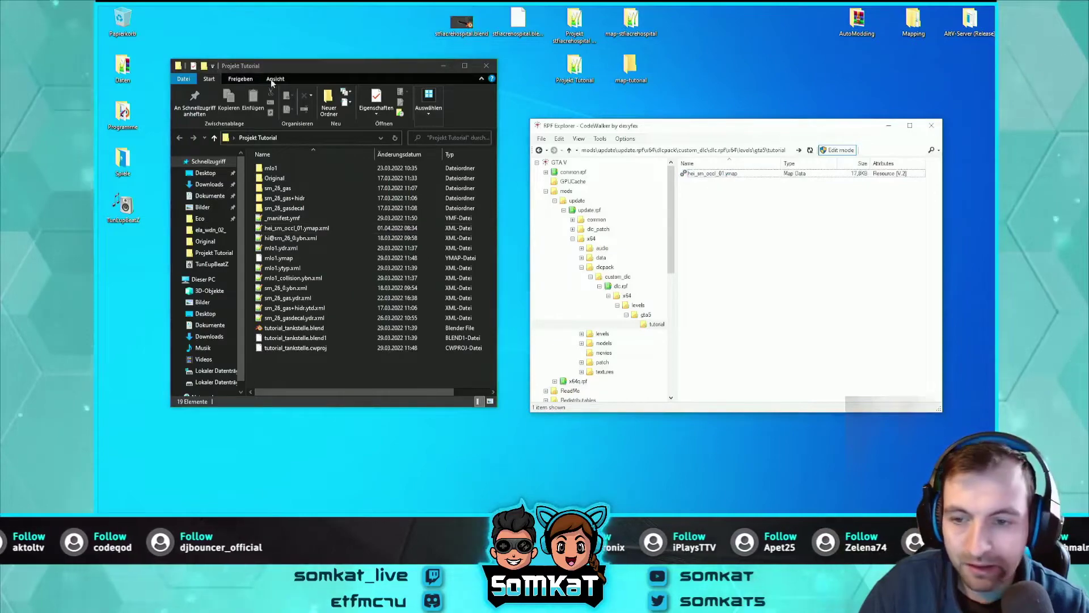
mouse_move(335, 72)
mouse_down()
mouse_move(361, 83)
mouse_move(352, 80)
mouse_up()
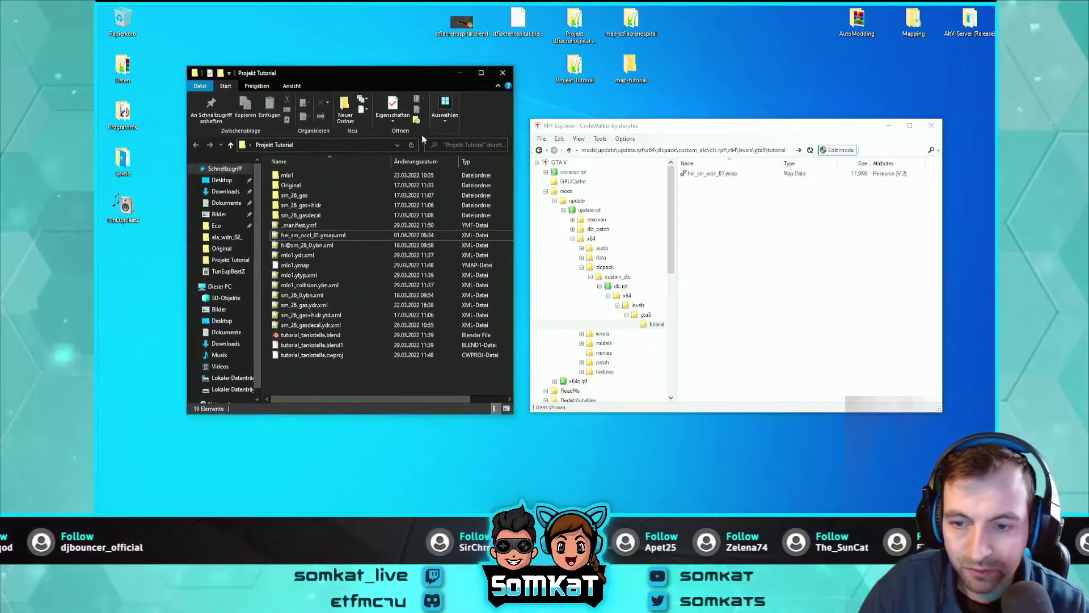
click(302, 255)
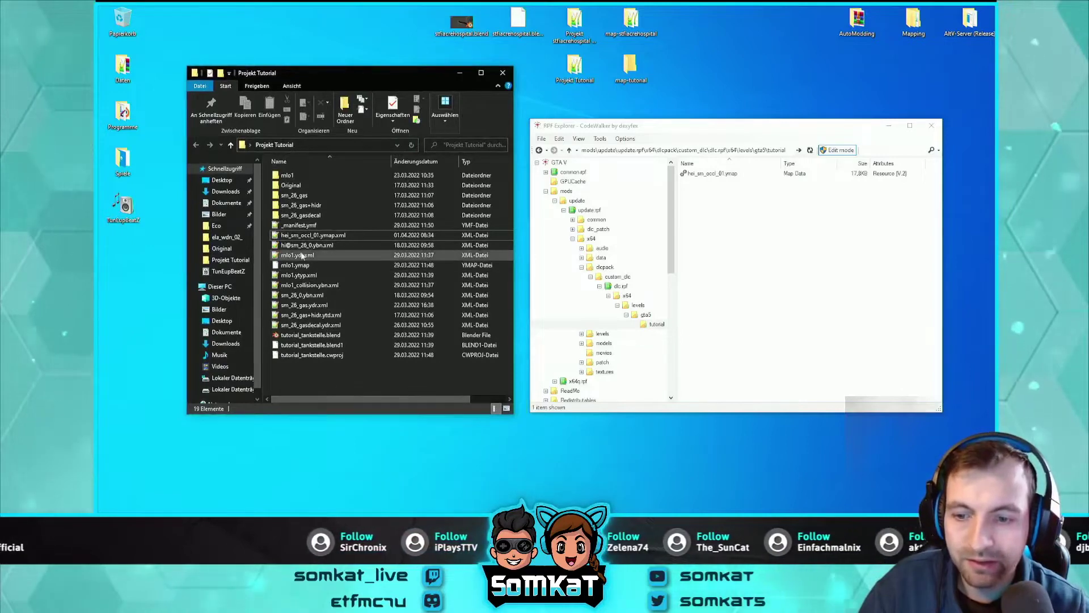
Step: Delete mlo1.ymap and _manifest.ymf with Löschen, leaving 17 items in the folder
right_click(303, 265)
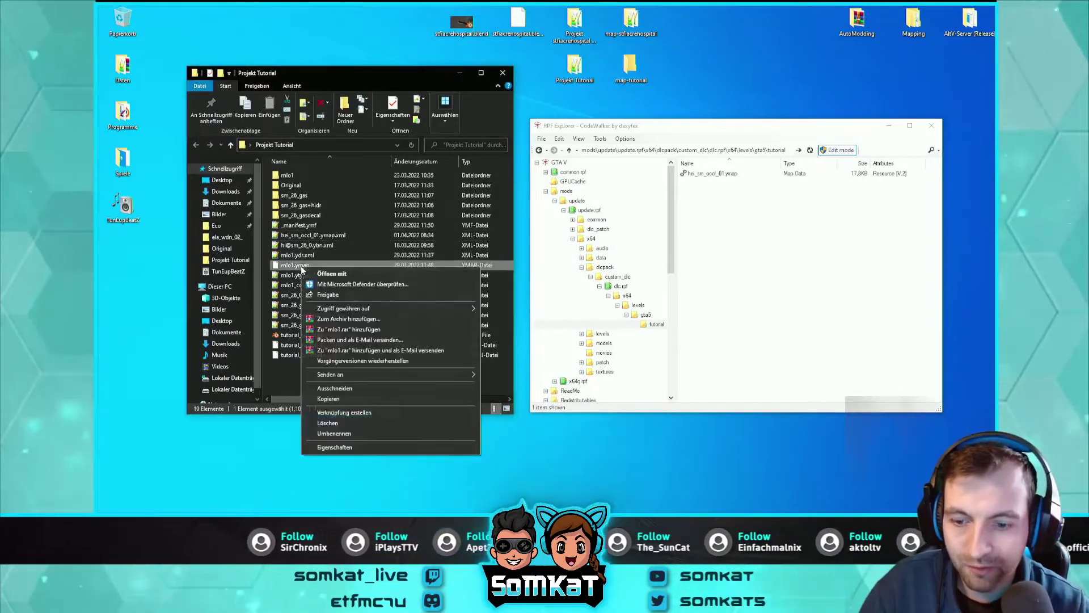
click(309, 425)
right_click(309, 225)
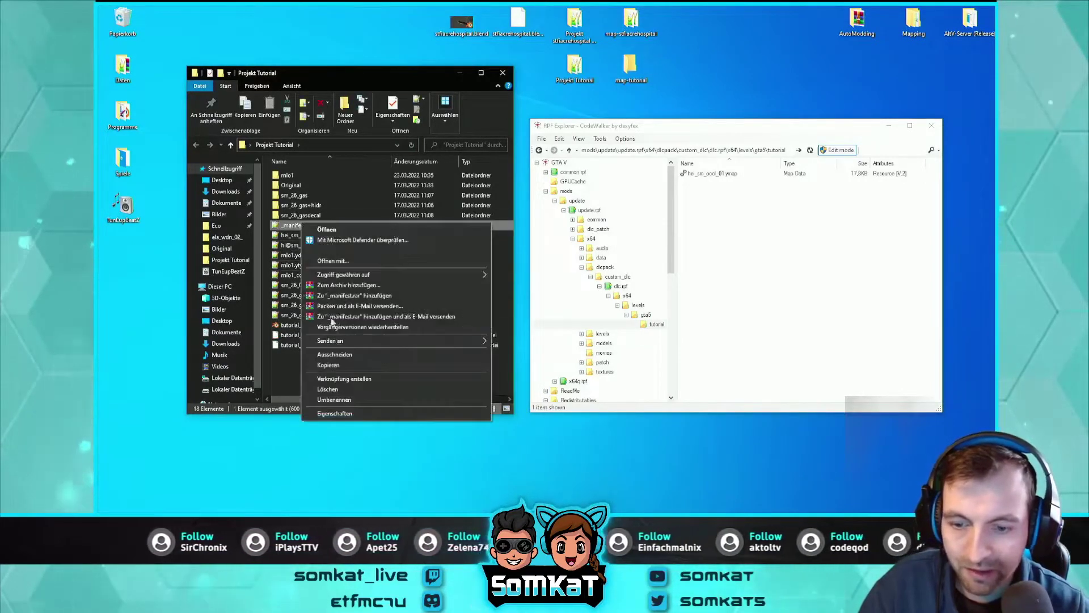
click(321, 389)
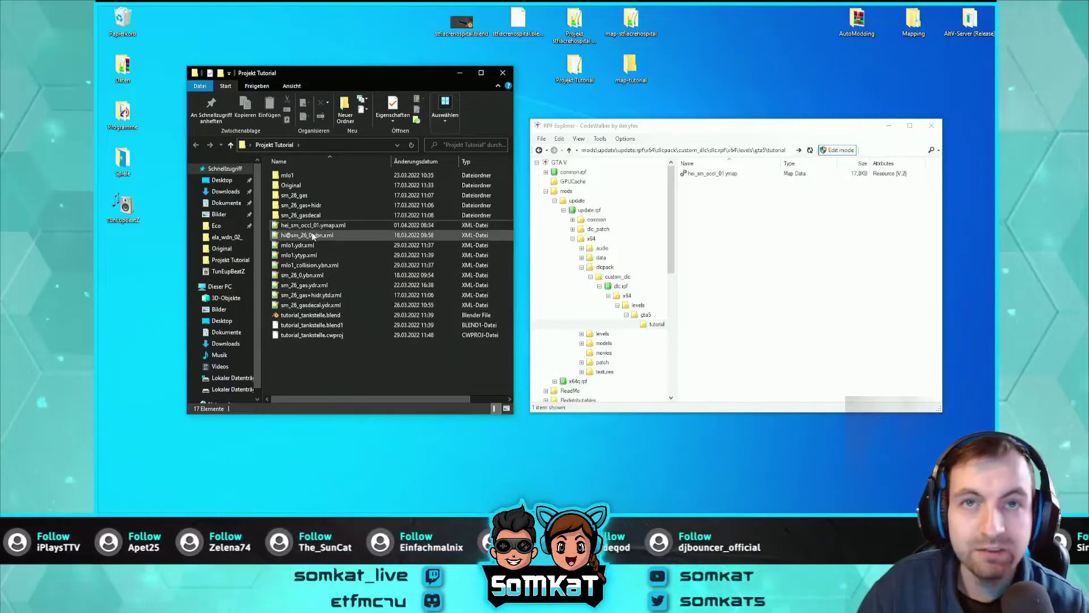
drag(771, 126, 791, 110)
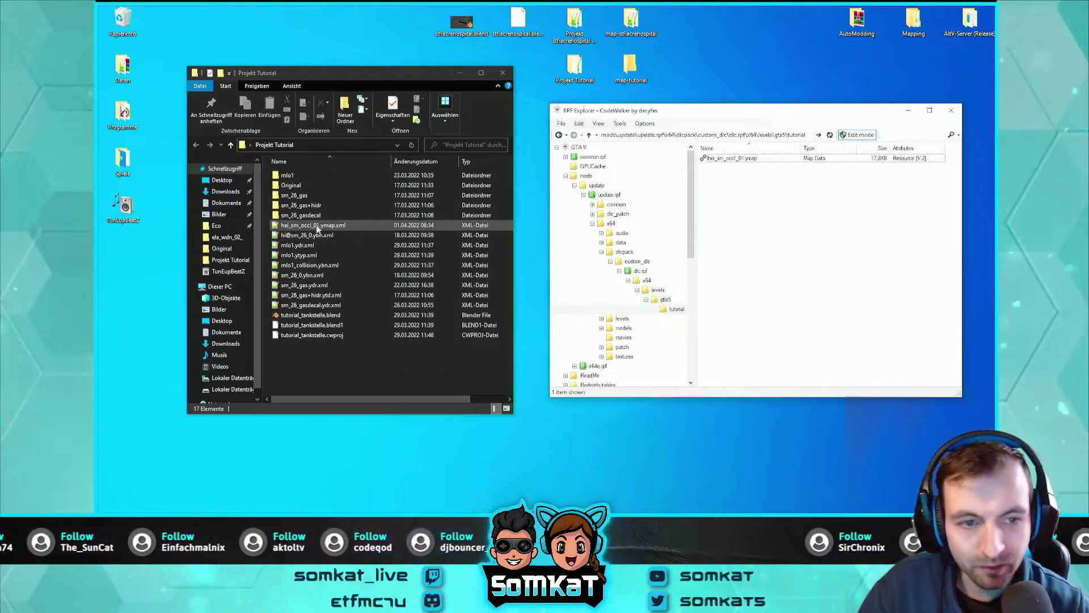
drag(304, 238, 376, 238)
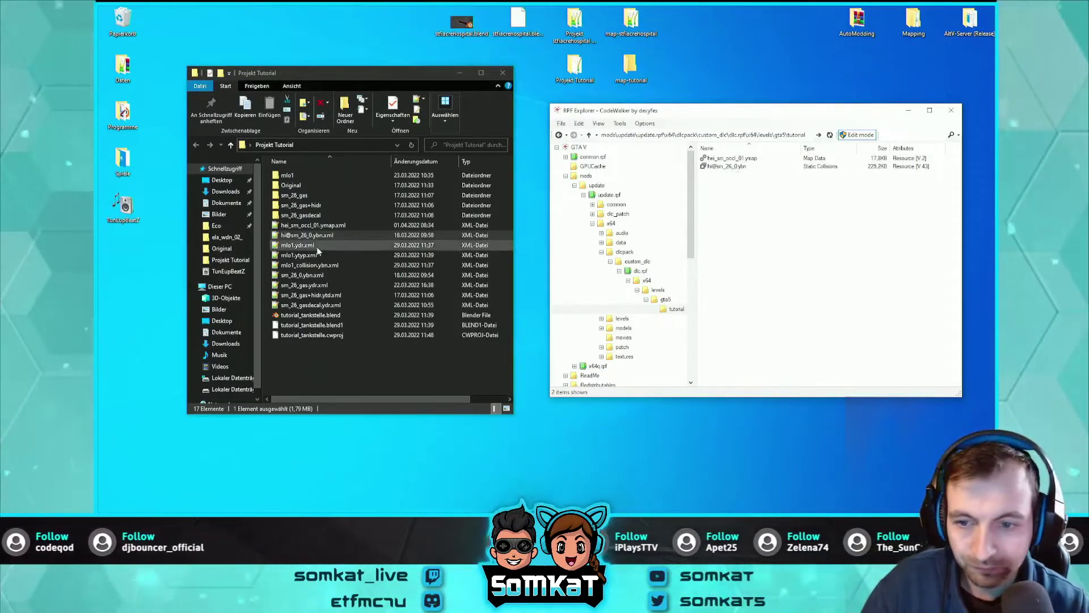
drag(304, 244, 653, 219)
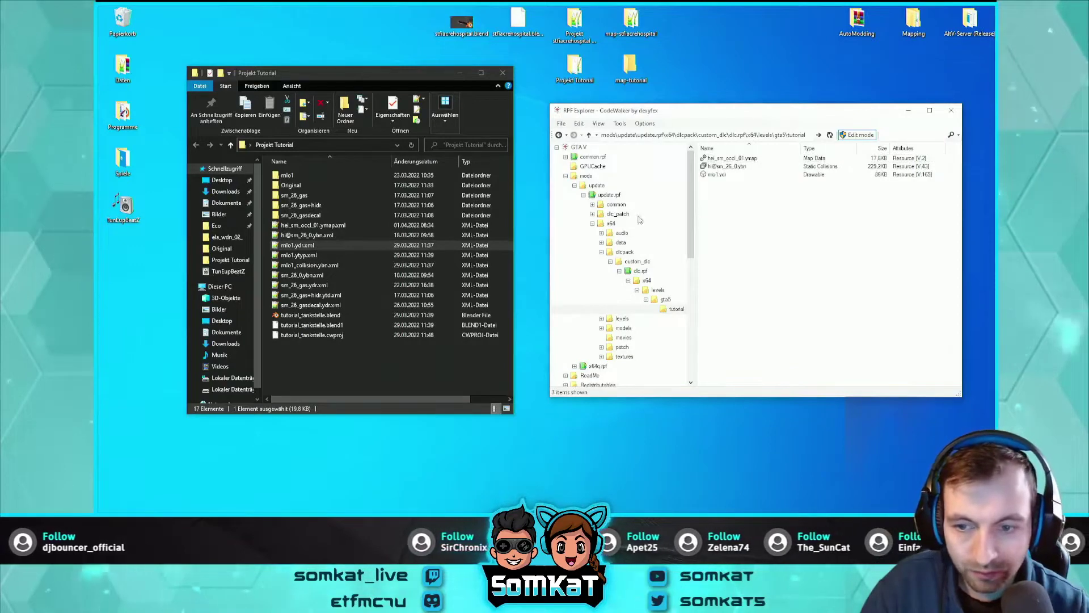
drag(732, 158, 296, 258)
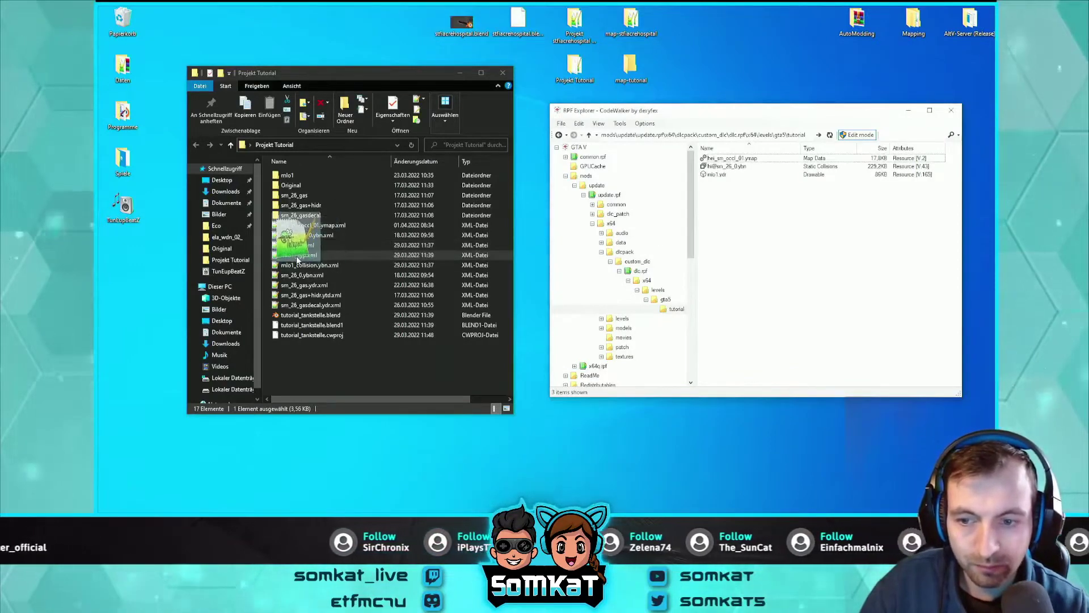
mouse_move(298, 258)
mouse_down()
mouse_move(736, 228)
mouse_move(304, 264)
mouse_up()
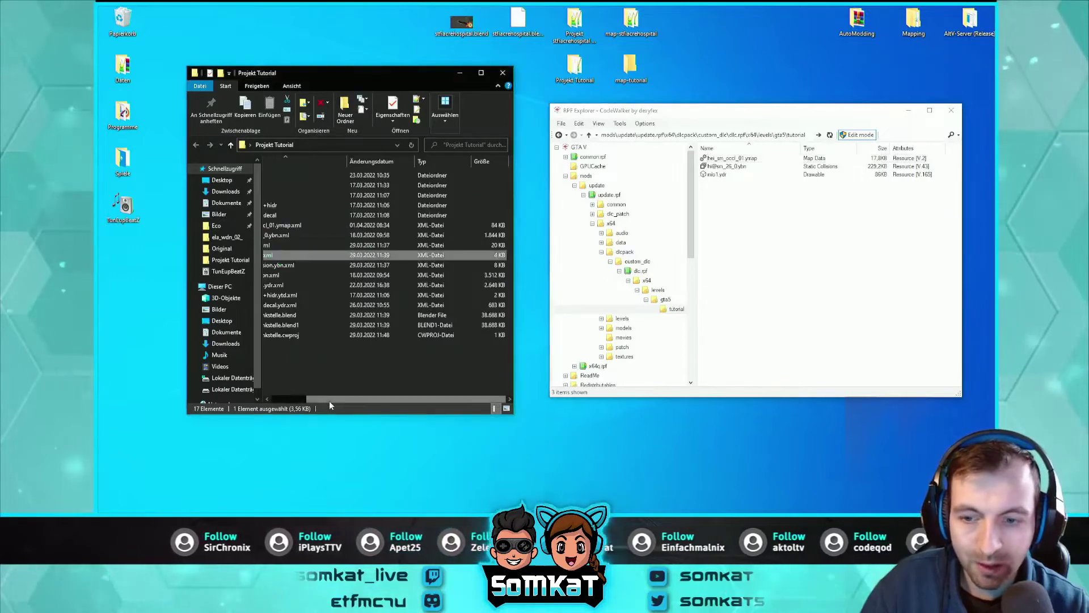
drag(317, 399, 279, 397)
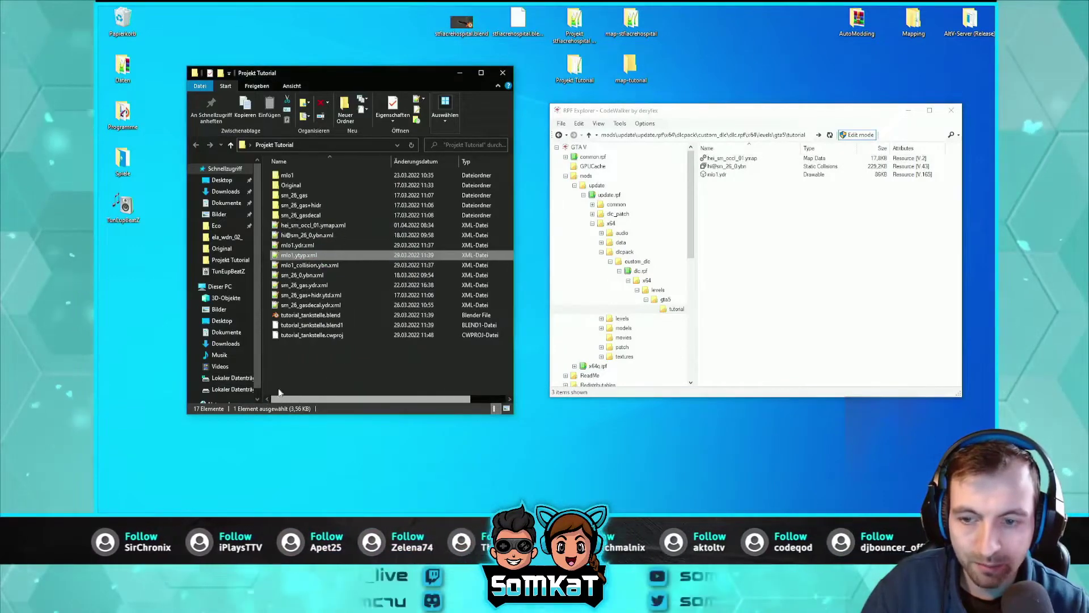
mouse_move(299, 254)
mouse_down()
mouse_move(780, 203)
mouse_move(756, 218)
mouse_move(730, 177)
mouse_up()
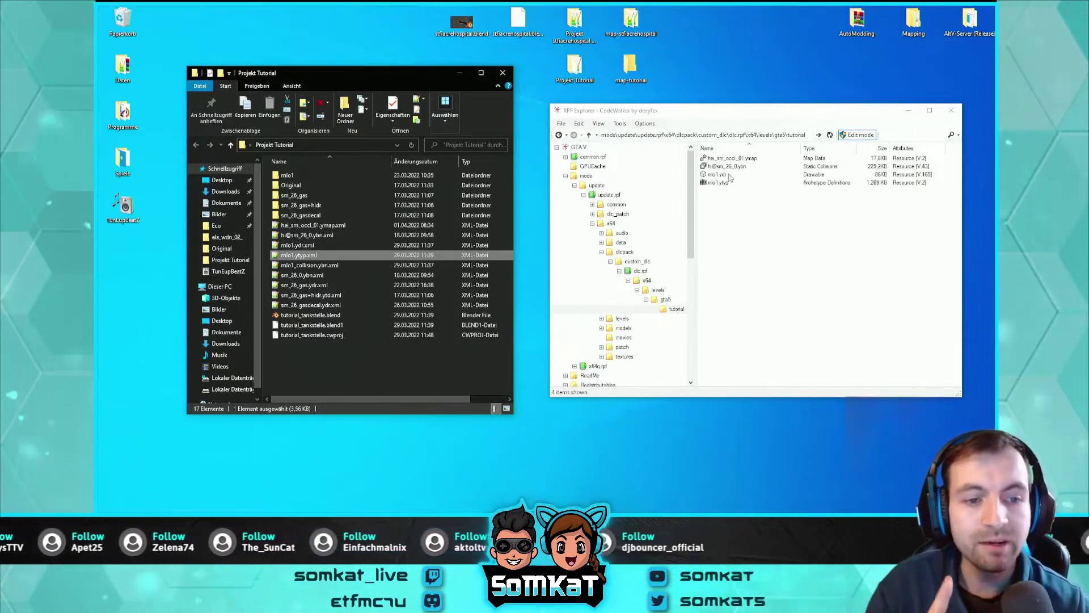
click(718, 176)
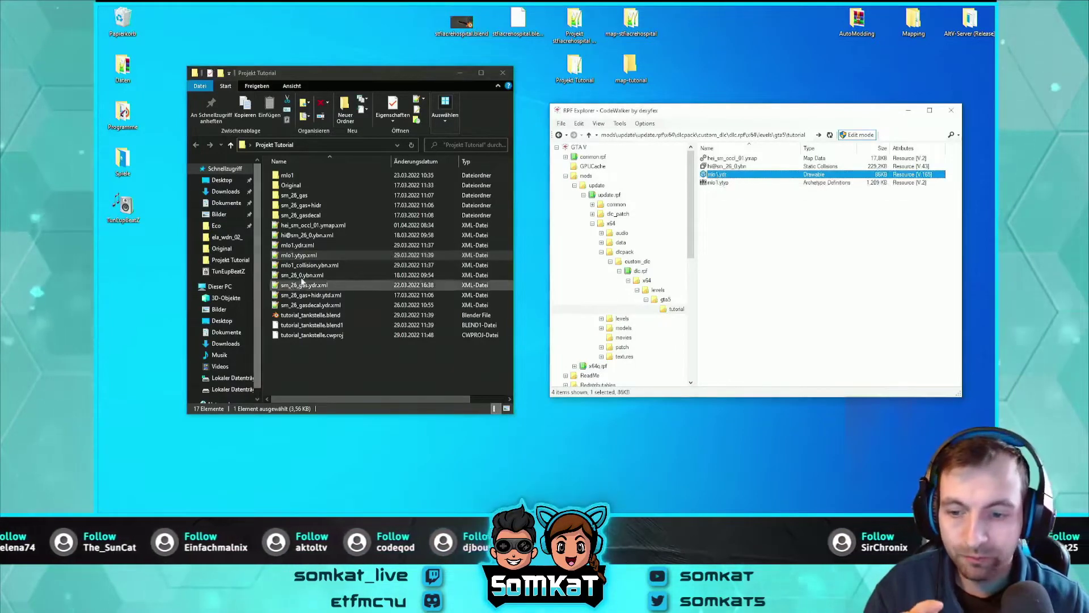
drag(296, 264, 739, 215)
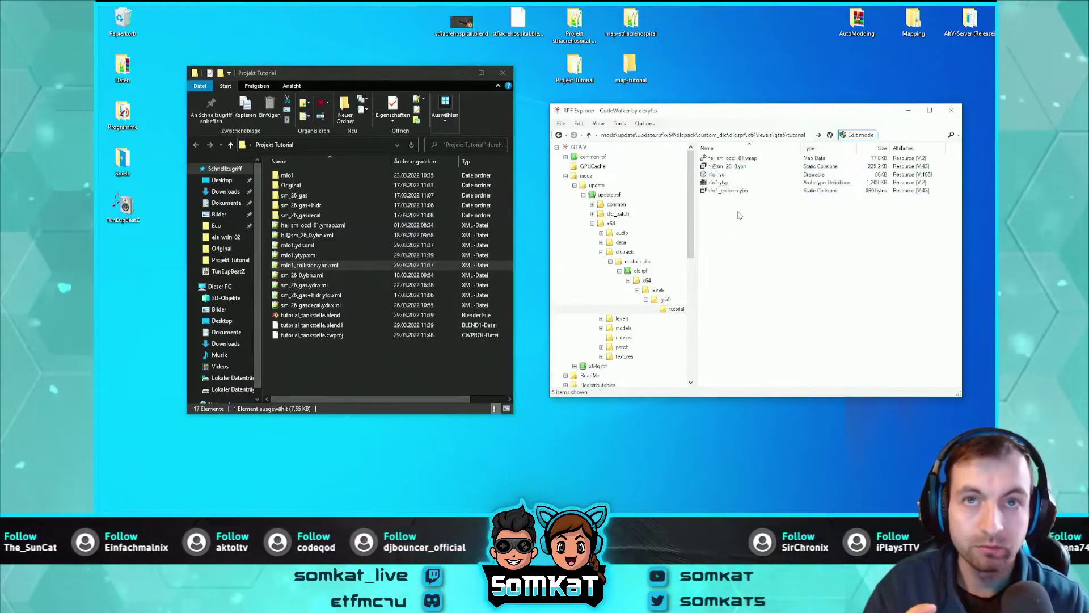
click(723, 184)
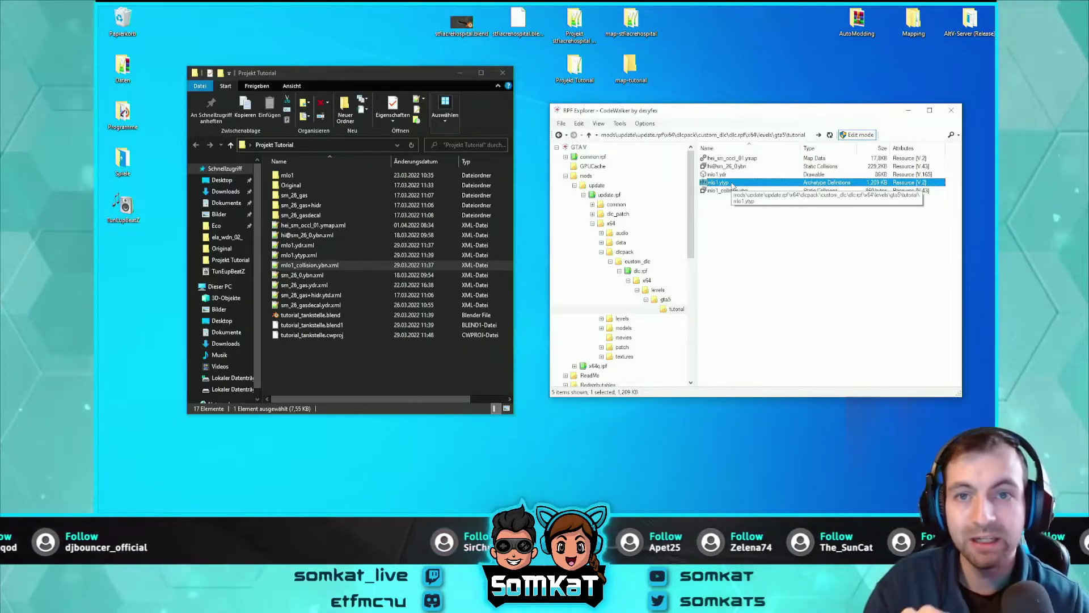
click(720, 195)
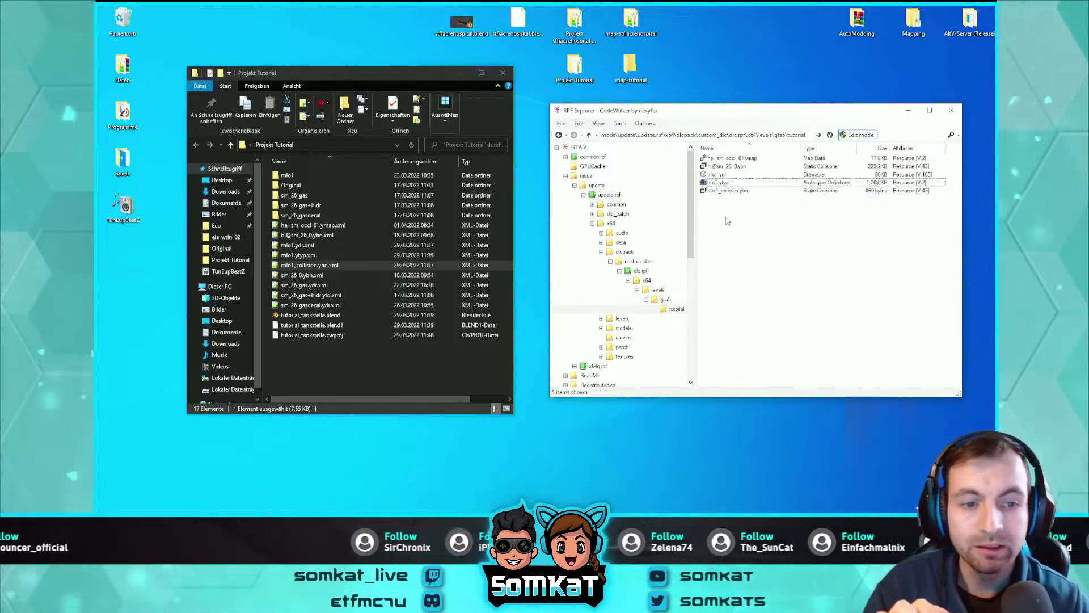
key(space)
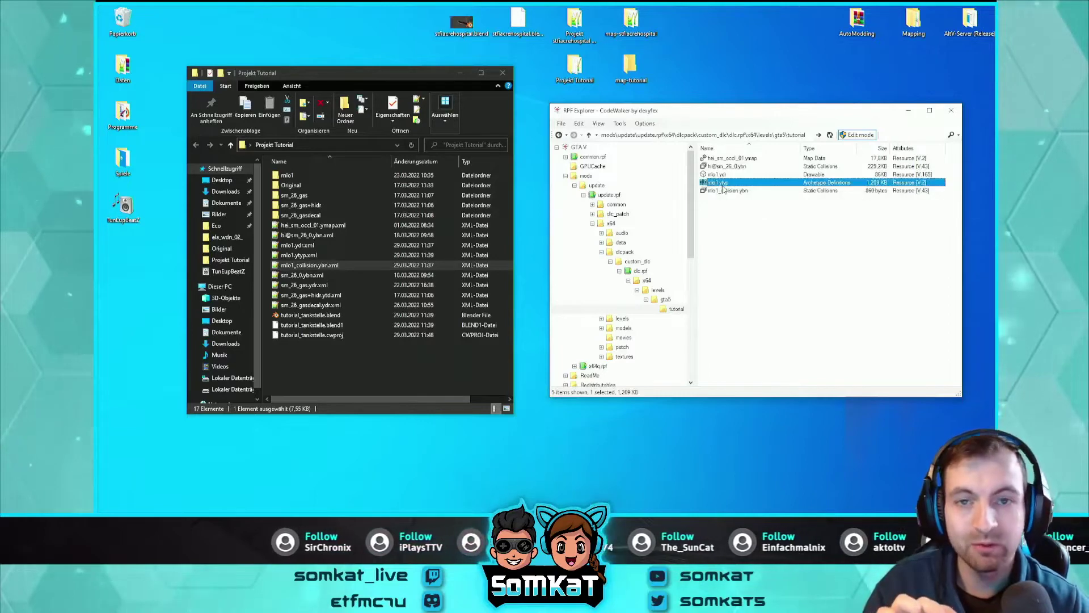
click(722, 175)
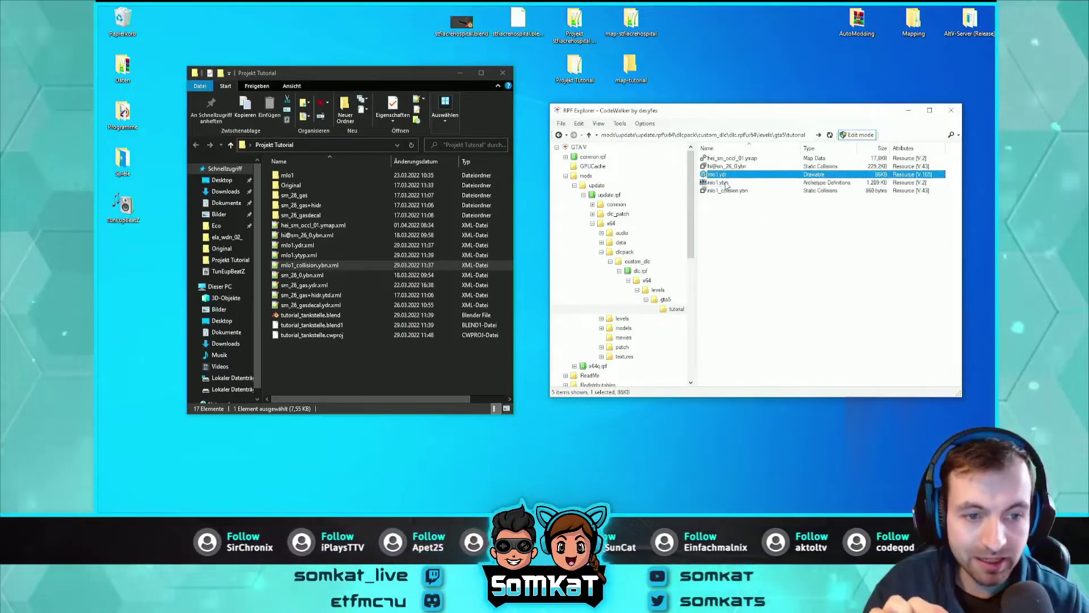
click(735, 191)
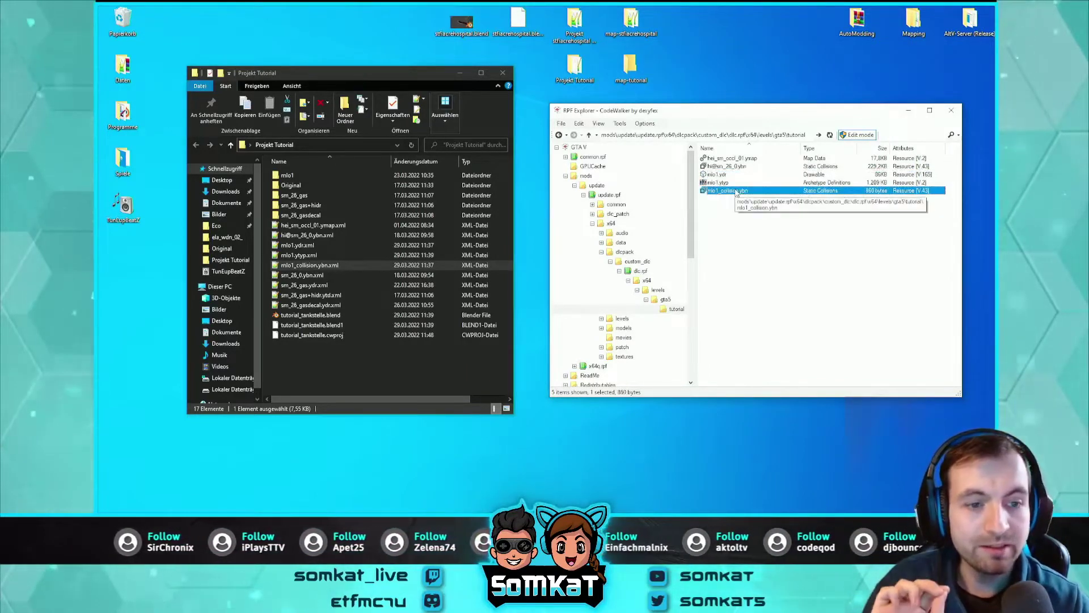
click(721, 175)
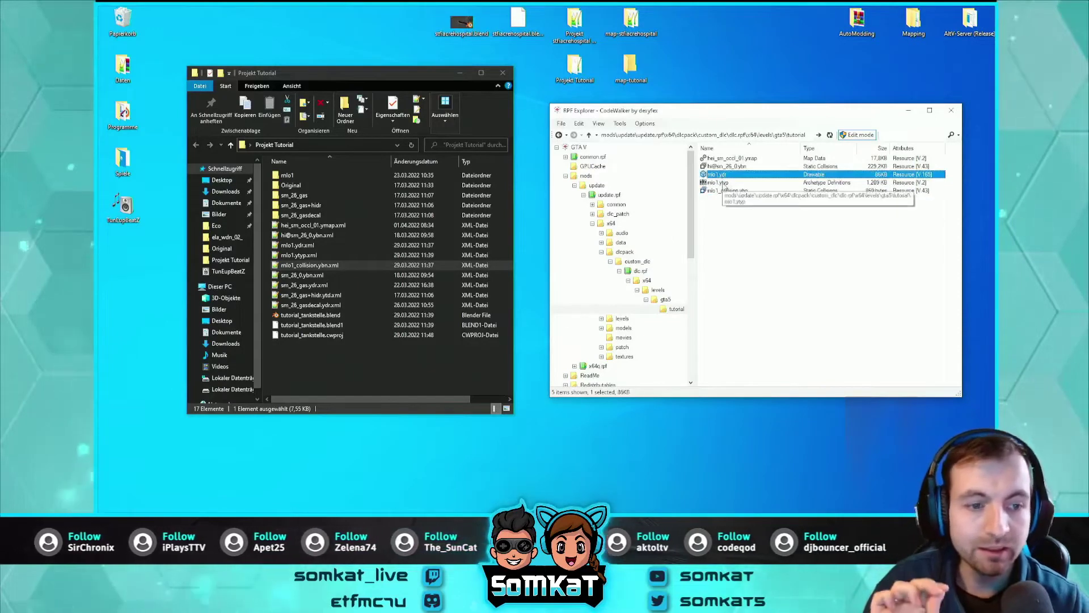
click(723, 183)
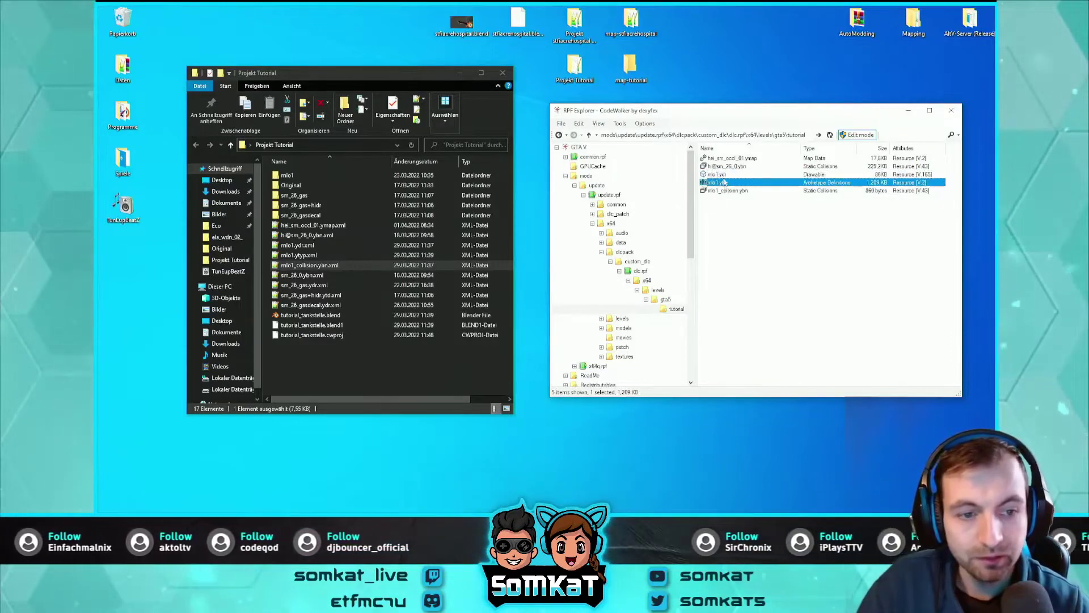
click(719, 183)
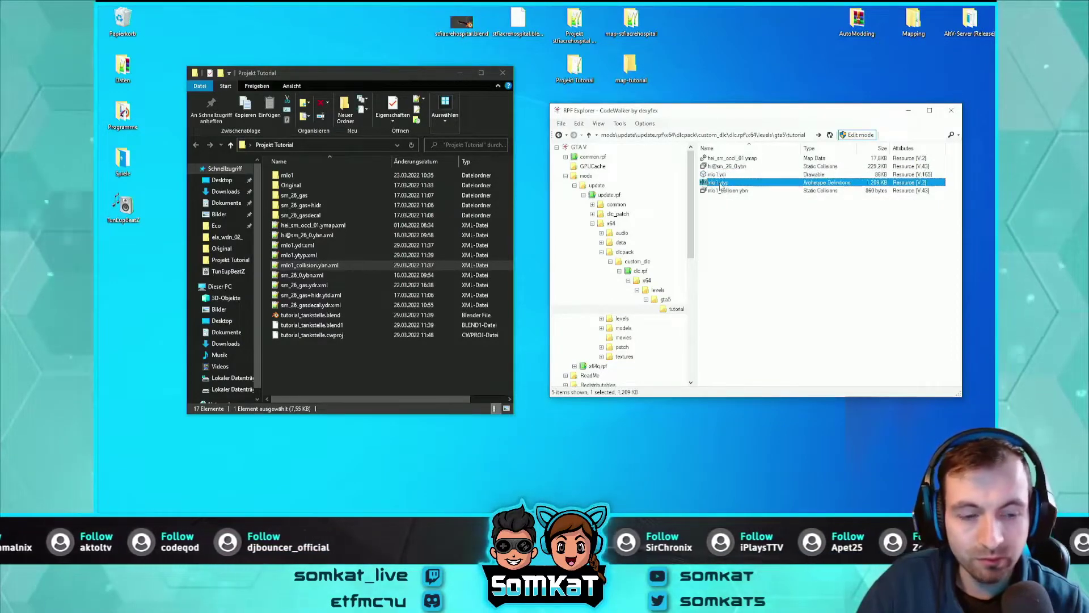
Step: Import sm_26_0.ybn, sm_26_gas.ydr and sm_26_gasdecal.ydr, bringing the tutorial folder to 8 files
ctrl+click(718, 182)
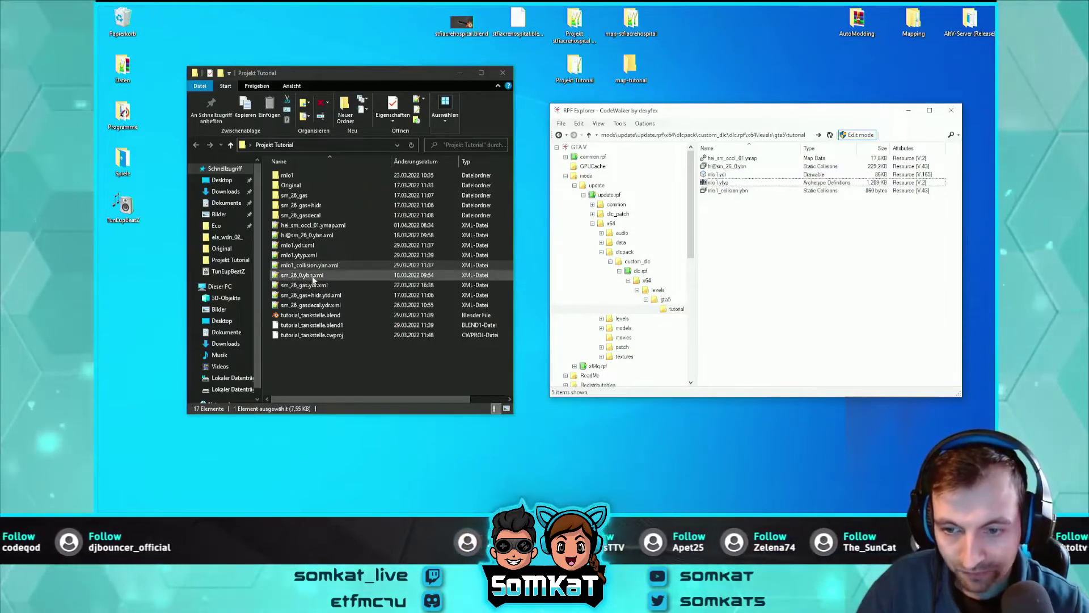
drag(310, 276, 758, 199)
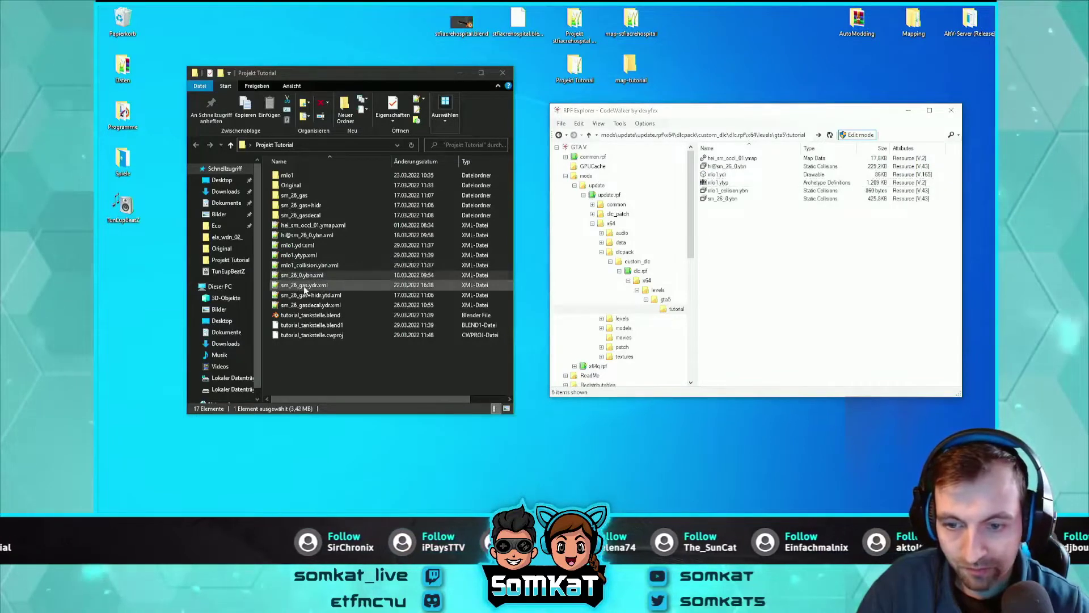
drag(304, 287, 730, 235)
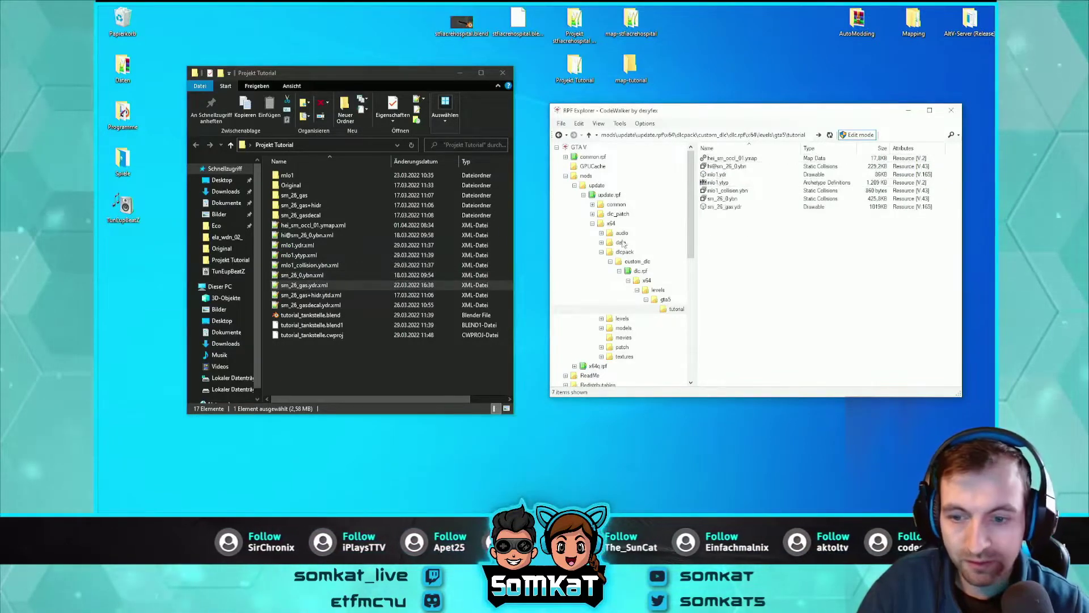
click(327, 297)
click(314, 306)
drag(310, 306, 753, 245)
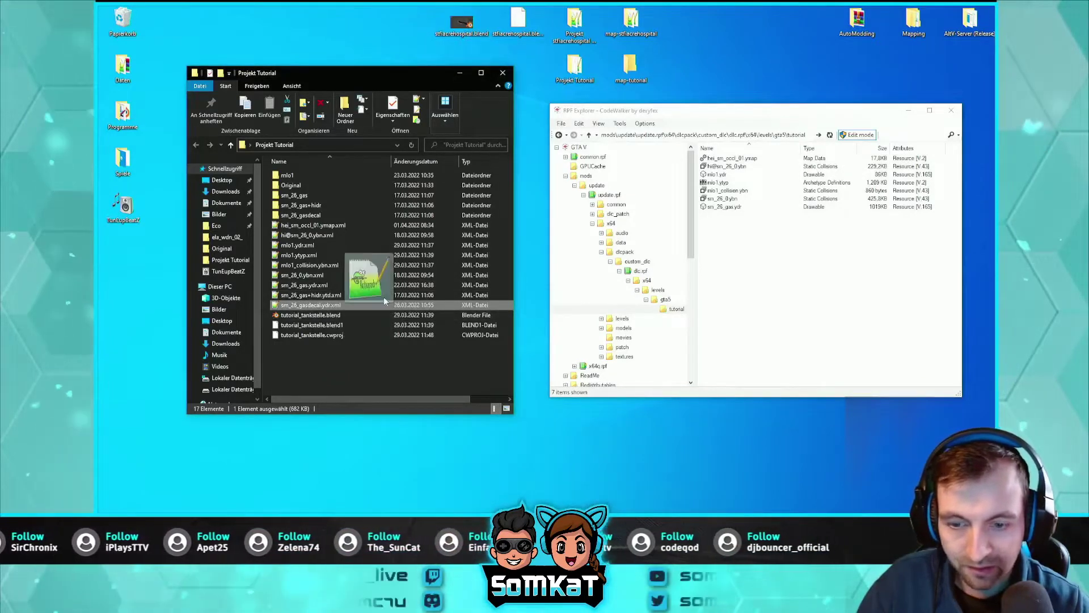
click(500, 74)
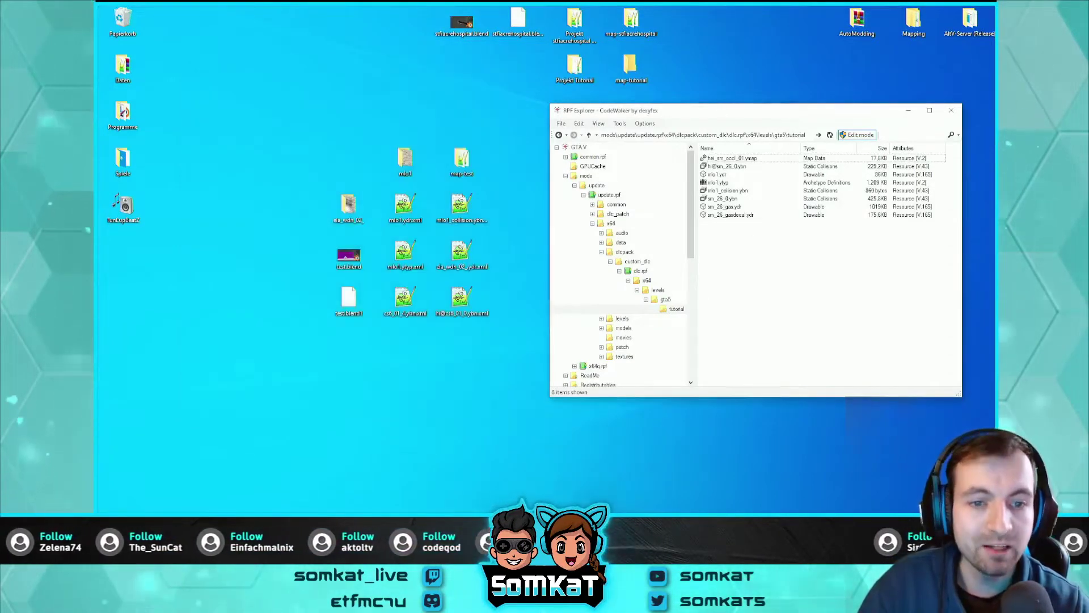
drag(721, 112, 693, 116)
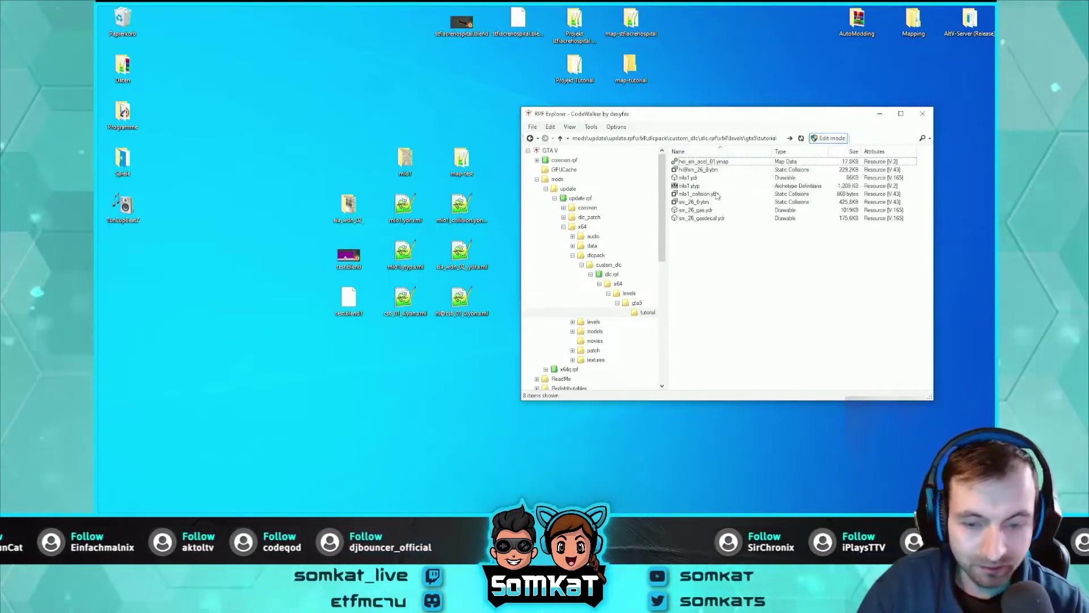
right_click(703, 169)
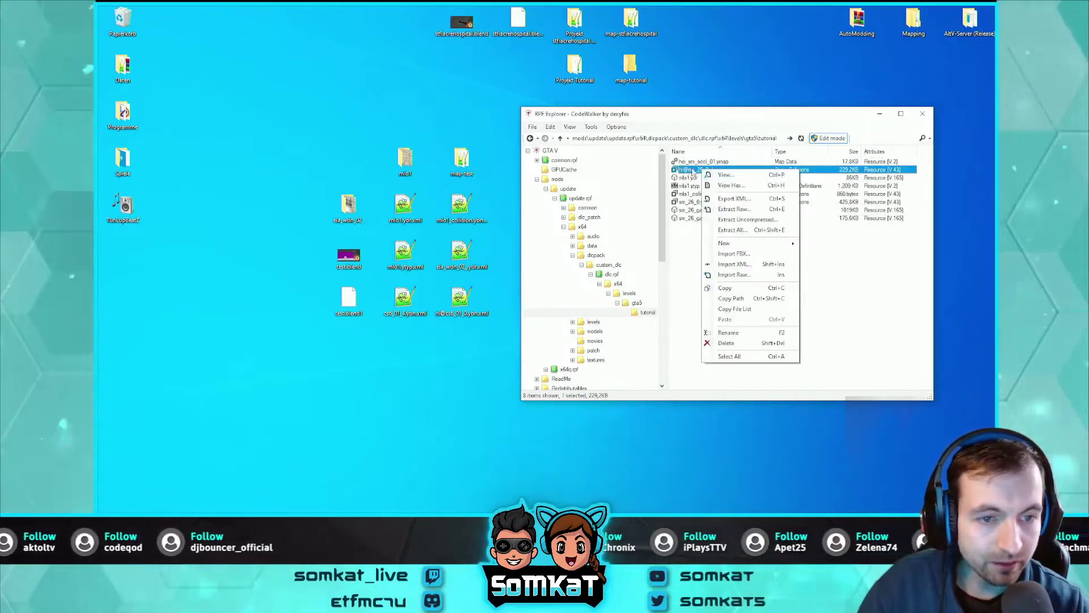
click(736, 176)
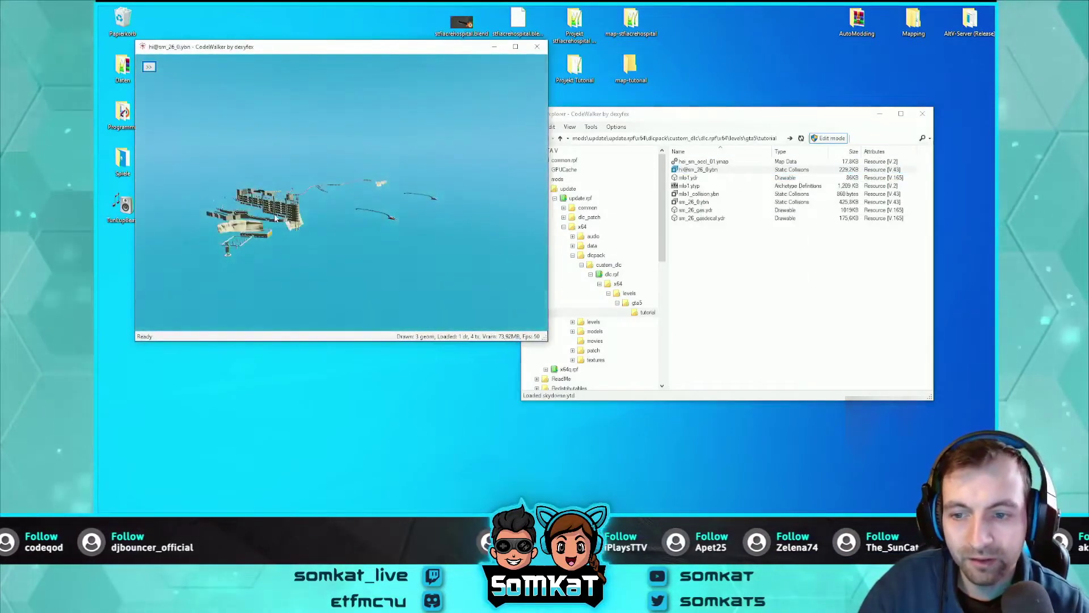
Step: Orbit and zoom around the collision model to inspect it, then close the preview
drag(291, 213, 321, 208)
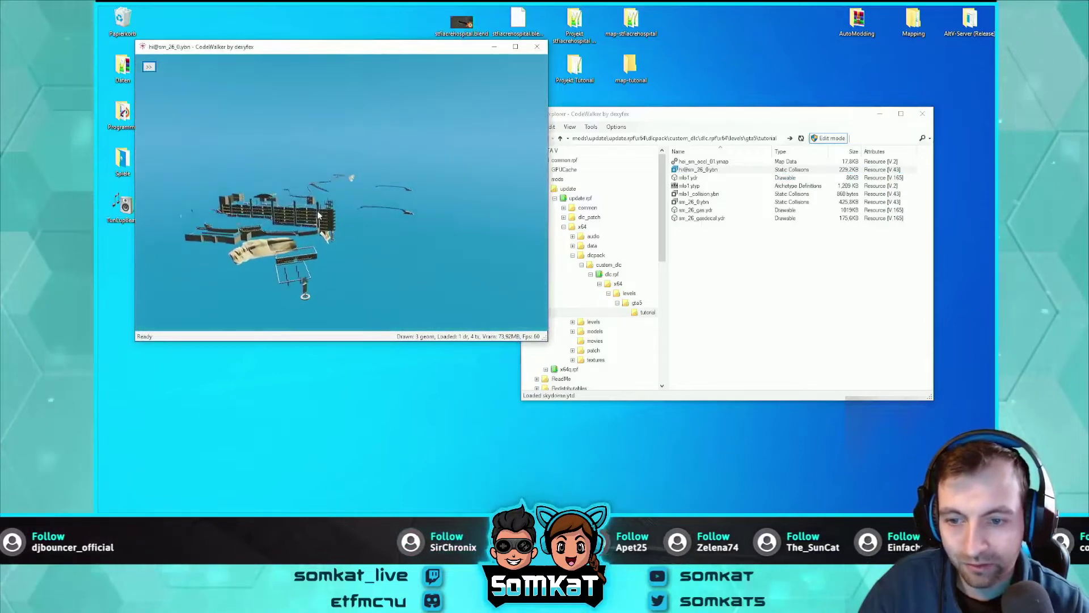
scroll(321, 208, up, 2)
scroll(321, 208, up, 2)
scroll(327, 196, up, 2)
scroll(327, 196, up, 2)
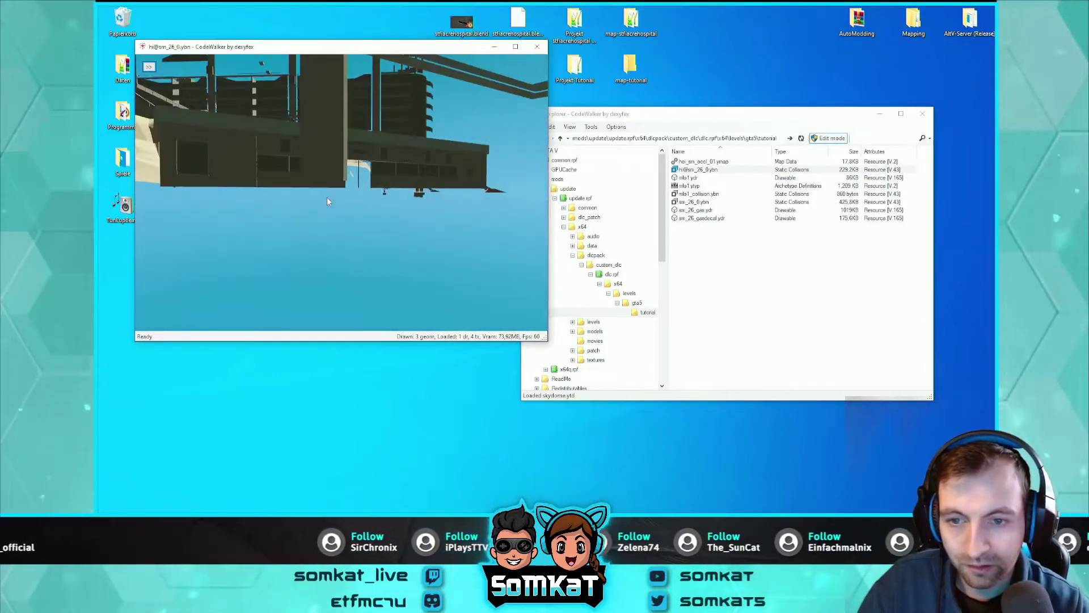
scroll(342, 193, up, 2)
scroll(395, 166, down, 3)
mouse_move(392, 164)
mouse_down()
mouse_move(418, 176)
mouse_move(512, 55)
mouse_up()
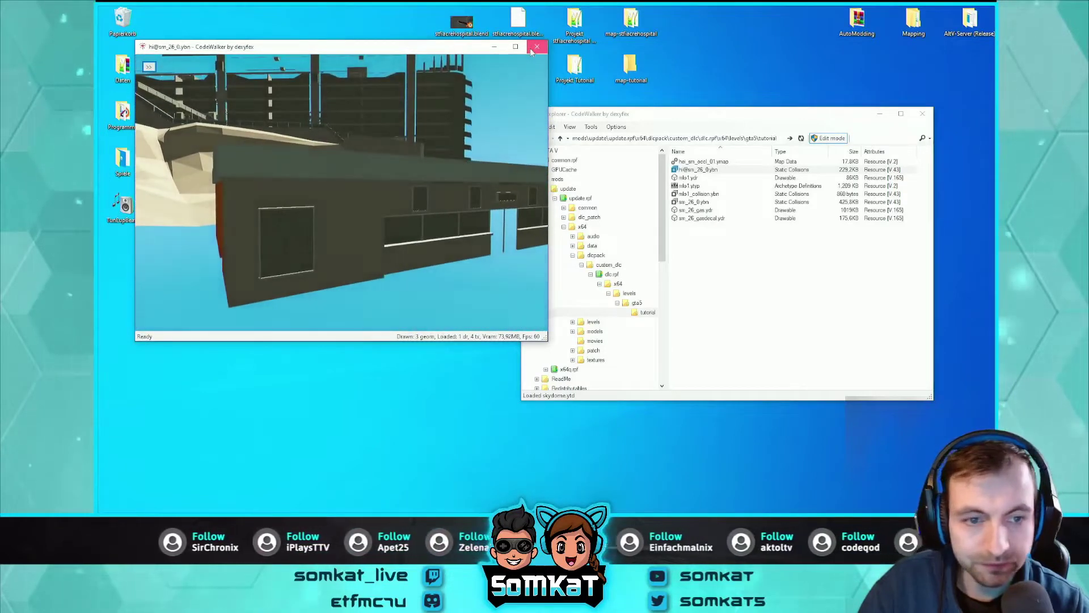
click(537, 47)
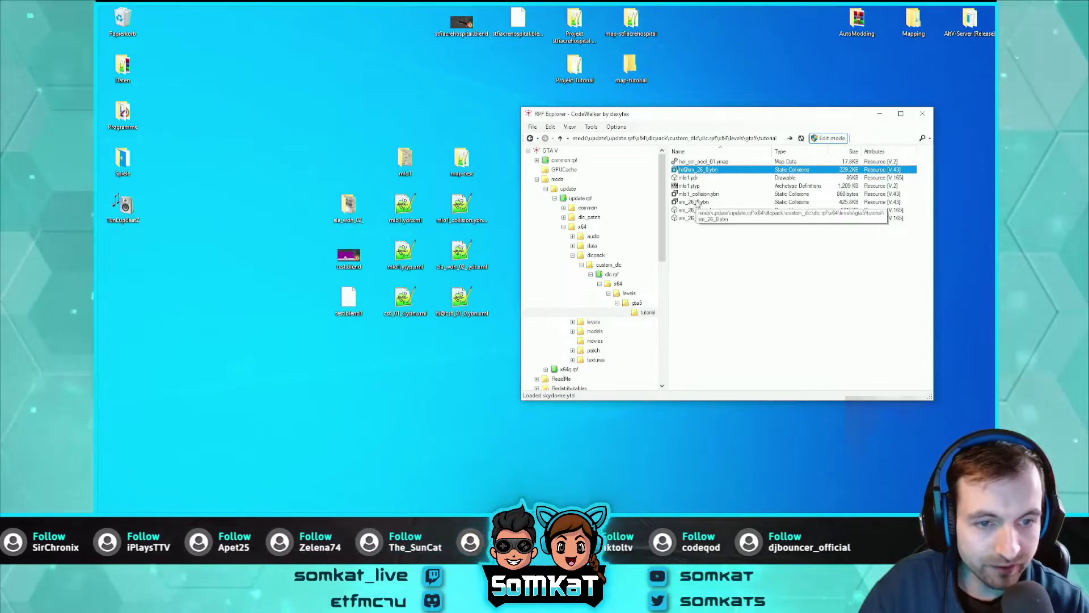
right_click(697, 202)
click(715, 206)
scroll(399, 215, up, 5)
drag(381, 204, 365, 196)
scroll(365, 193, up, 3)
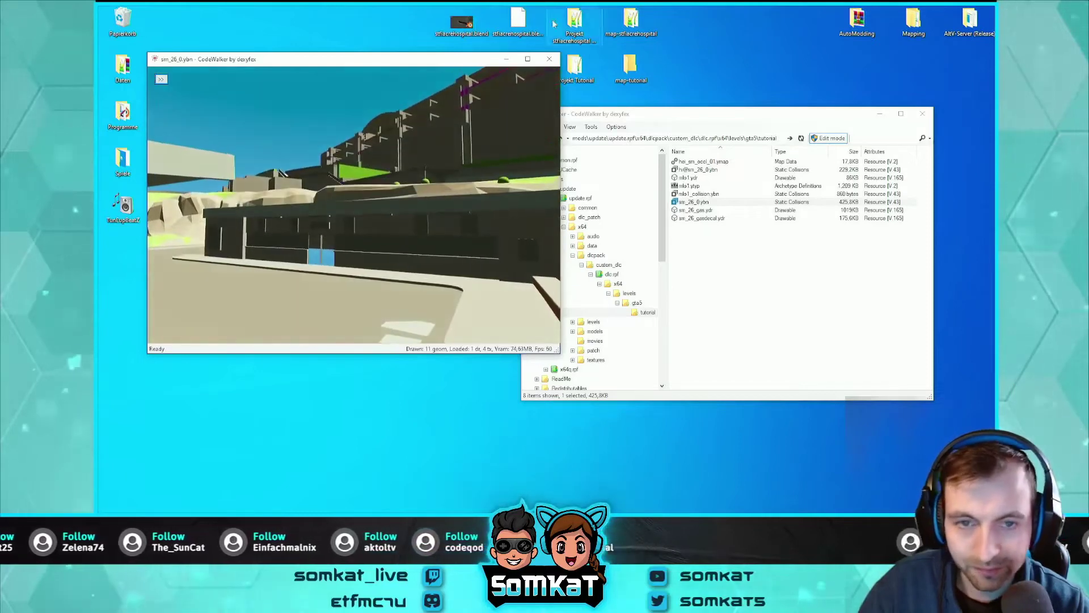
click(551, 59)
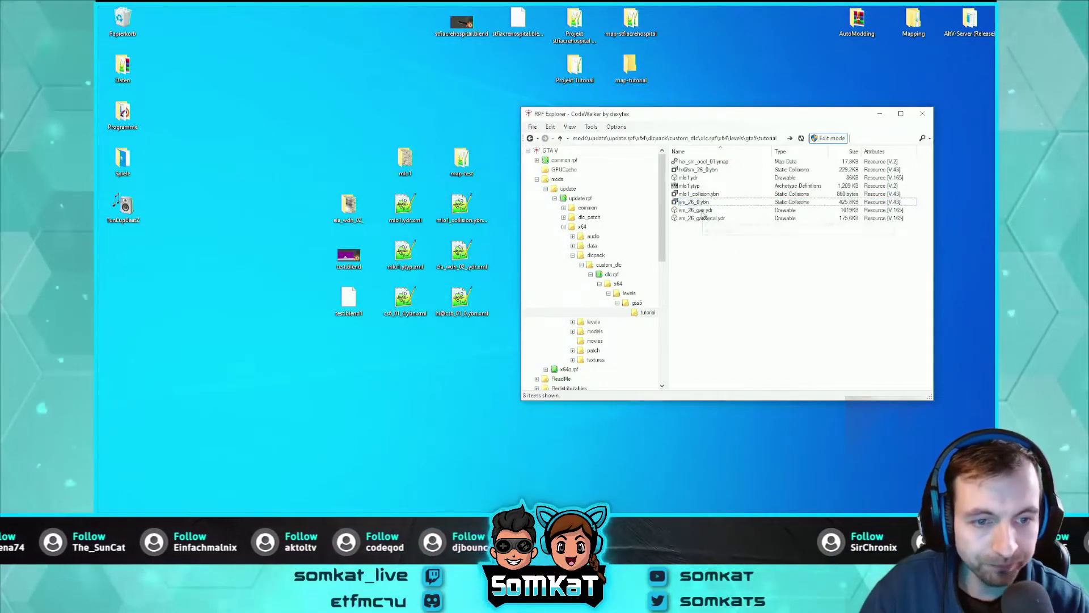
right_click(702, 211)
click(719, 218)
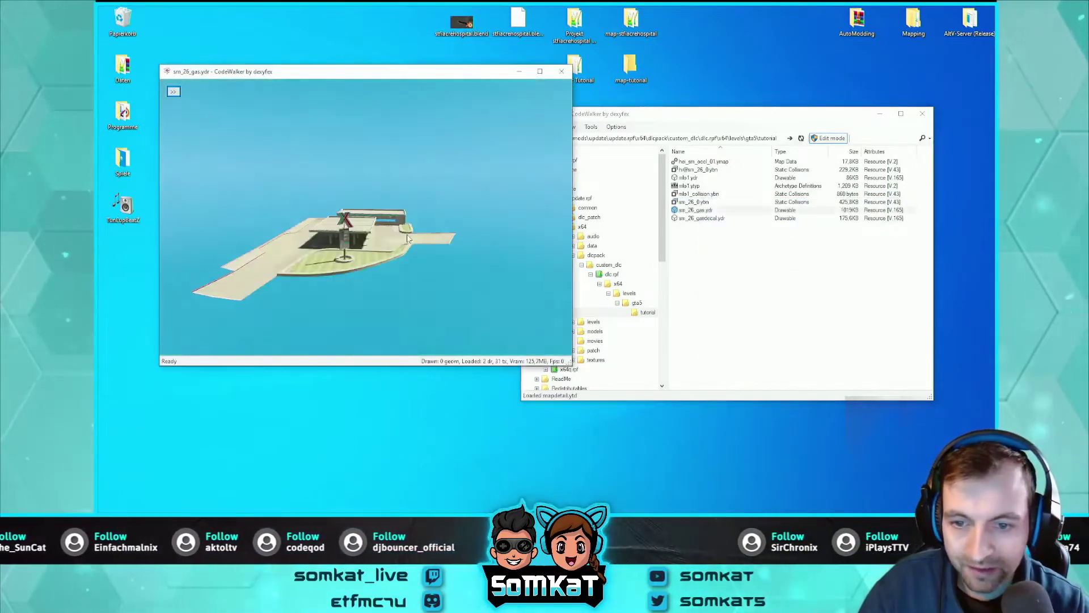
drag(407, 238, 453, 231)
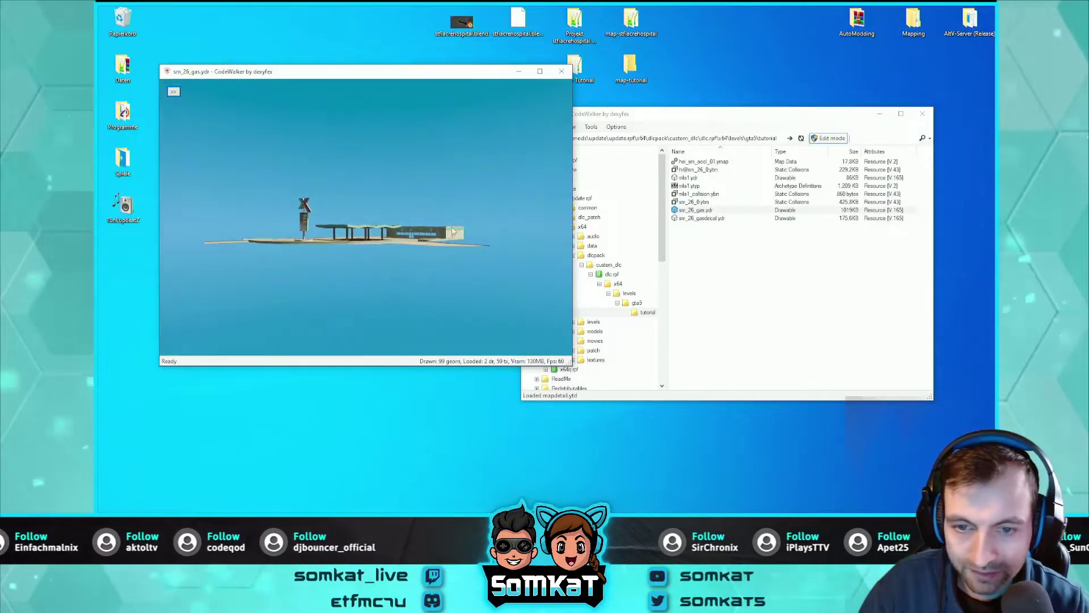
scroll(453, 231, up, 5)
scroll(443, 227, up, 5)
mouse_move(446, 225)
mouse_down()
mouse_move(482, 232)
mouse_move(435, 249)
mouse_move(465, 245)
mouse_move(448, 214)
mouse_move(395, 205)
mouse_move(344, 213)
mouse_move(464, 217)
mouse_move(460, 228)
mouse_move(471, 222)
mouse_move(494, 250)
mouse_move(464, 258)
mouse_move(496, 225)
mouse_up()
scroll(496, 224, down, 2)
scroll(496, 222, down, 2)
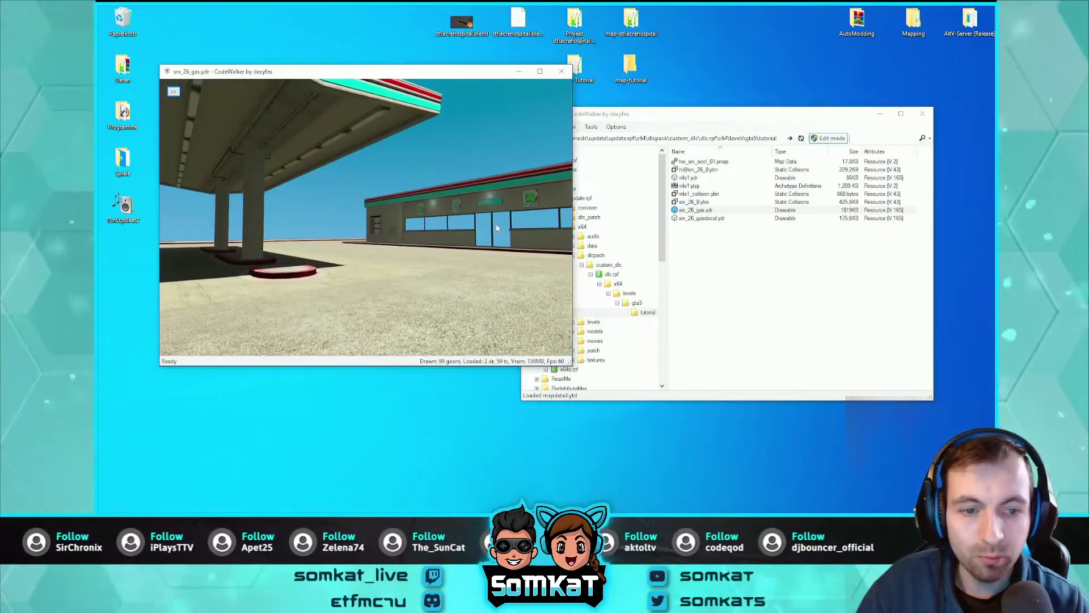
key(alt+F4)
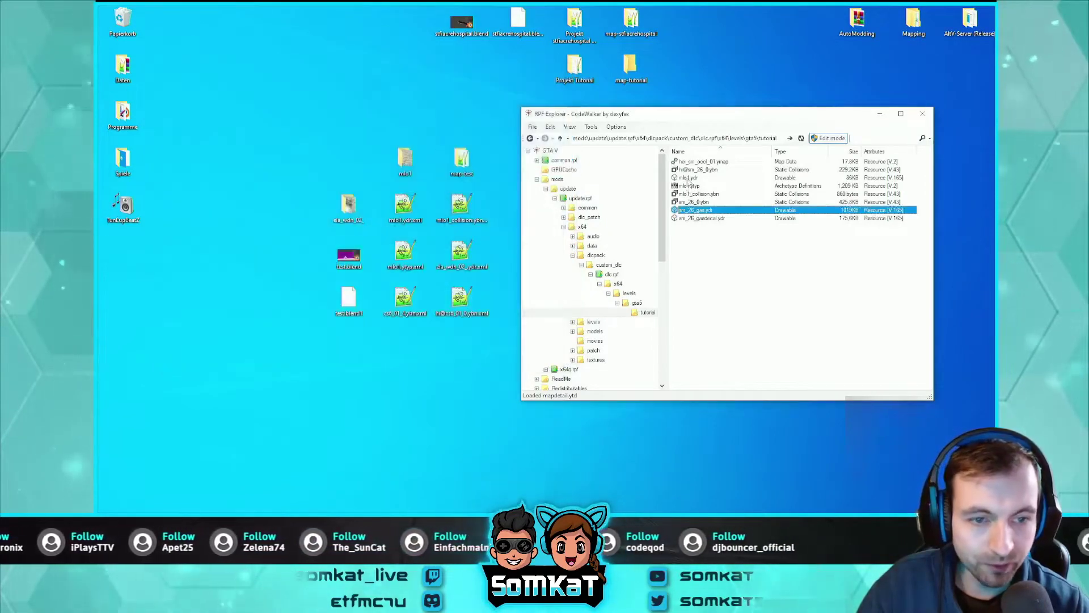
right_click(687, 178)
click(709, 183)
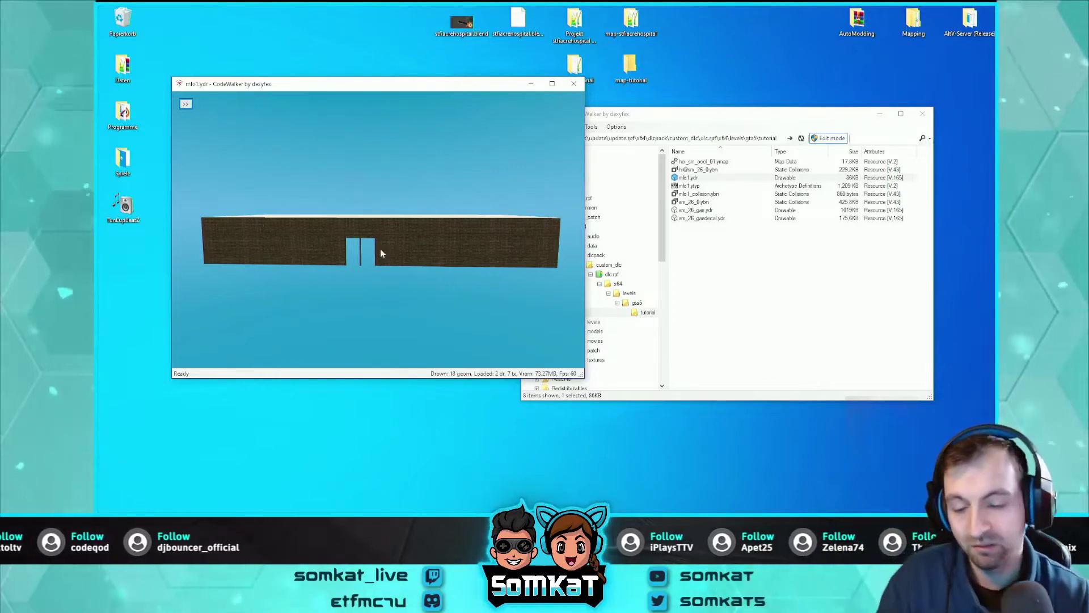
mouse_move(449, 267)
mouse_down()
mouse_move(488, 227)
mouse_move(472, 203)
mouse_move(325, 208)
mouse_move(382, 218)
mouse_move(318, 248)
mouse_move(444, 247)
mouse_move(434, 232)
mouse_move(322, 225)
mouse_move(306, 258)
mouse_move(410, 254)
mouse_move(413, 270)
mouse_move(318, 282)
mouse_move(397, 275)
mouse_move(425, 236)
mouse_move(421, 272)
mouse_move(395, 278)
mouse_move(412, 258)
mouse_move(453, 302)
mouse_move(342, 177)
mouse_move(353, 159)
mouse_move(391, 187)
mouse_move(375, 201)
mouse_move(404, 152)
mouse_move(413, 238)
mouse_move(365, 243)
mouse_move(487, 256)
mouse_move(277, 112)
mouse_move(445, 208)
mouse_move(417, 142)
mouse_move(410, 174)
mouse_move(455, 207)
mouse_move(365, 223)
mouse_move(380, 203)
mouse_move(436, 222)
mouse_move(366, 233)
mouse_move(462, 236)
mouse_move(369, 211)
mouse_move(439, 226)
mouse_move(542, 161)
mouse_up()
click(574, 85)
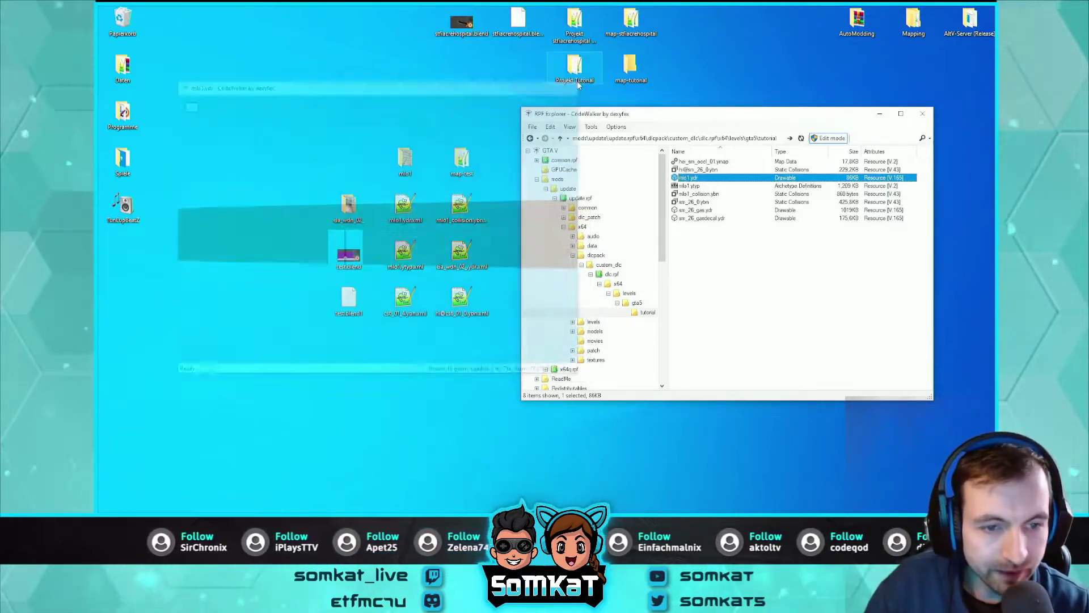
drag(689, 186, 710, 191)
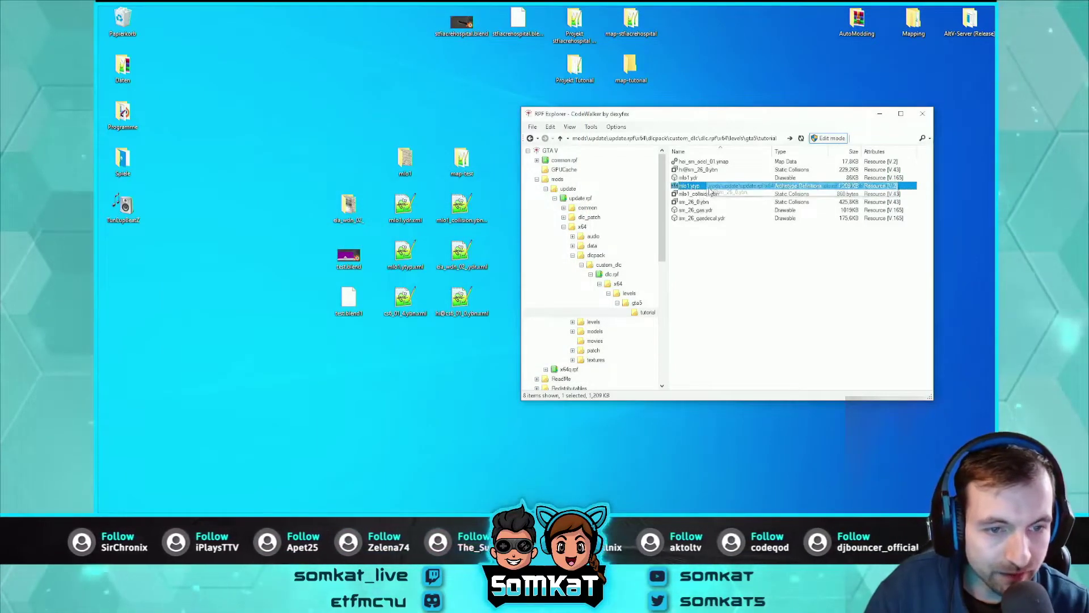
right_click(699, 188)
click(715, 195)
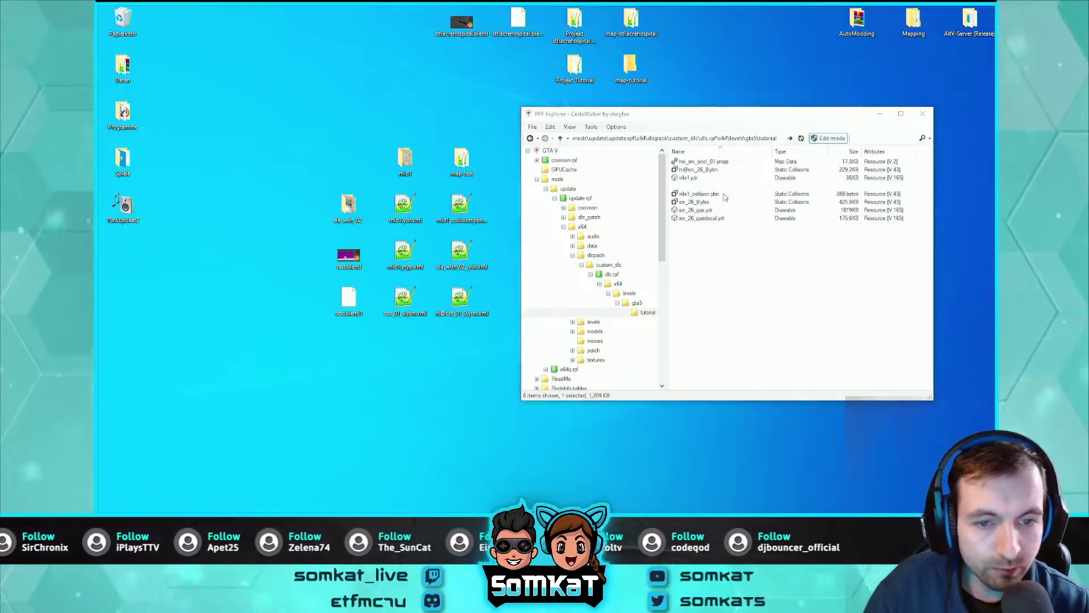
drag(362, 101, 294, 81)
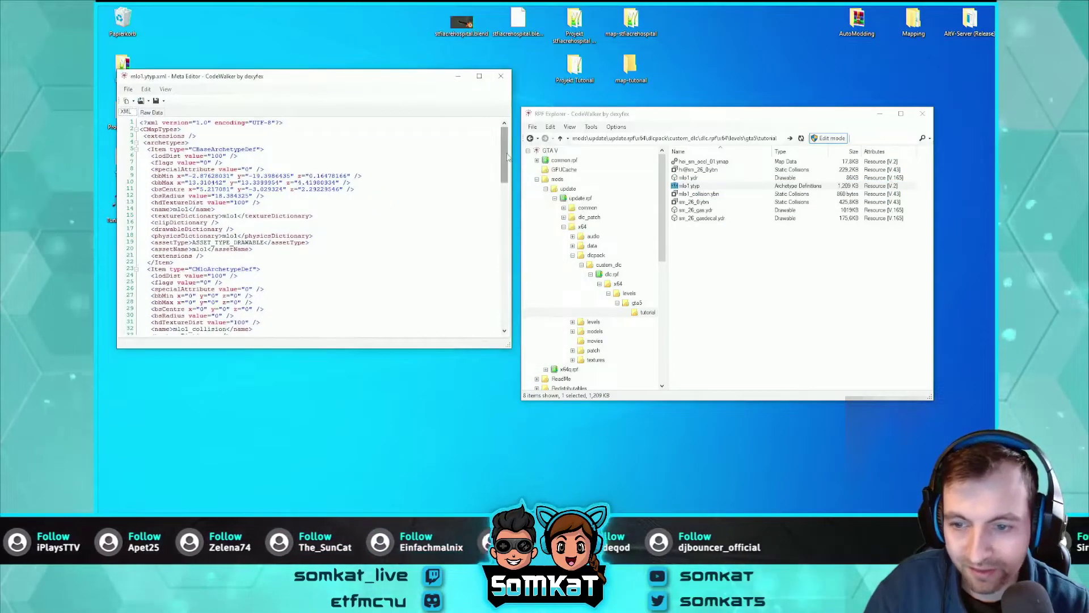
drag(505, 156, 505, 212)
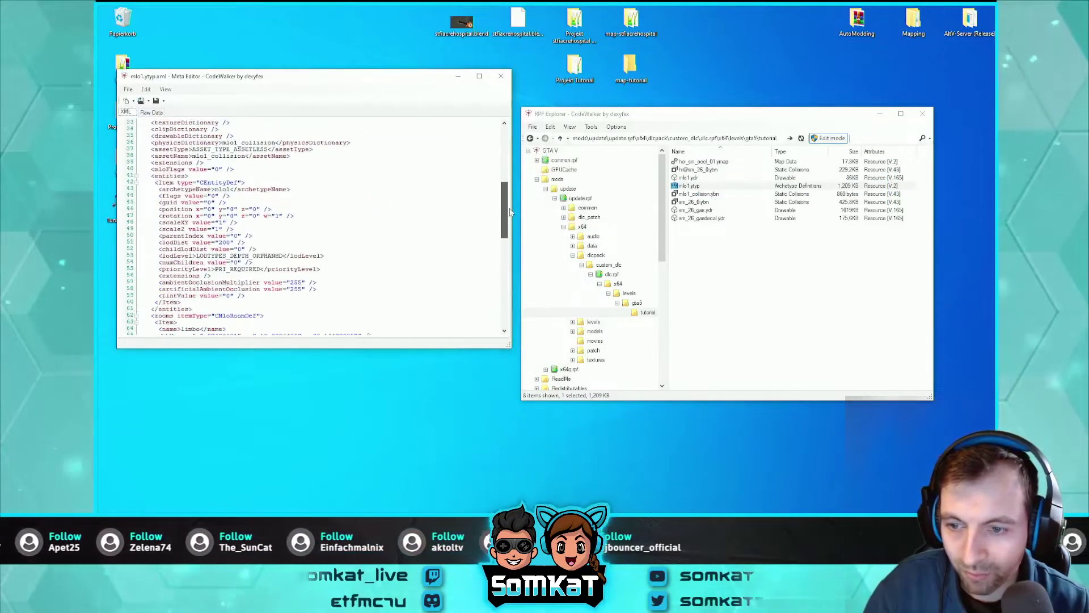
scroll(331, 217, down, 10)
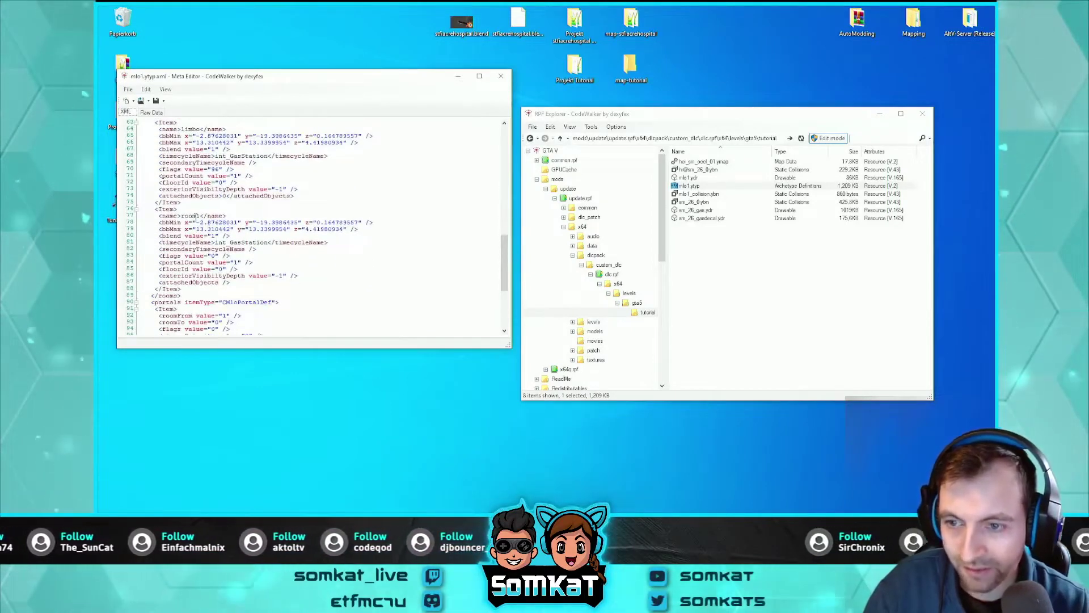
scroll(245, 268, down, 1)
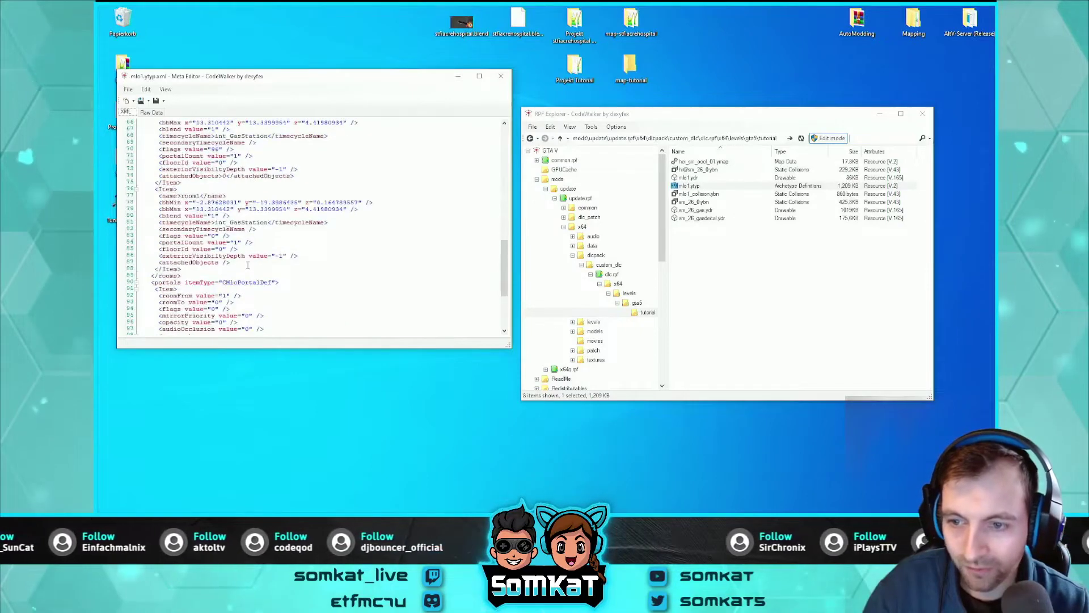
scroll(244, 195, up, 1)
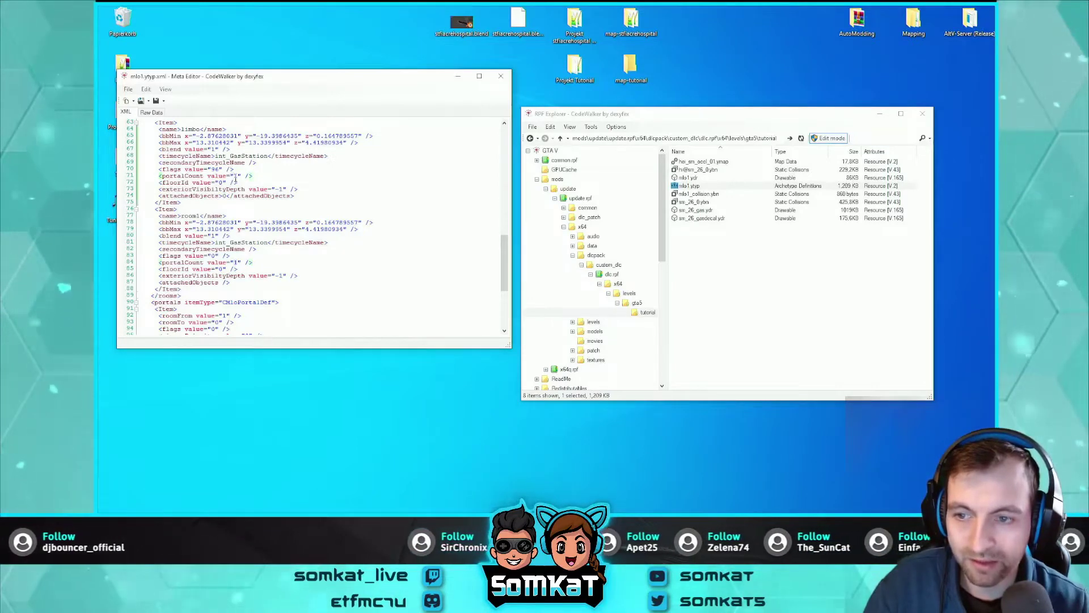
scroll(258, 265, down, 2)
scroll(264, 273, down, 2)
scroll(271, 283, down, 2)
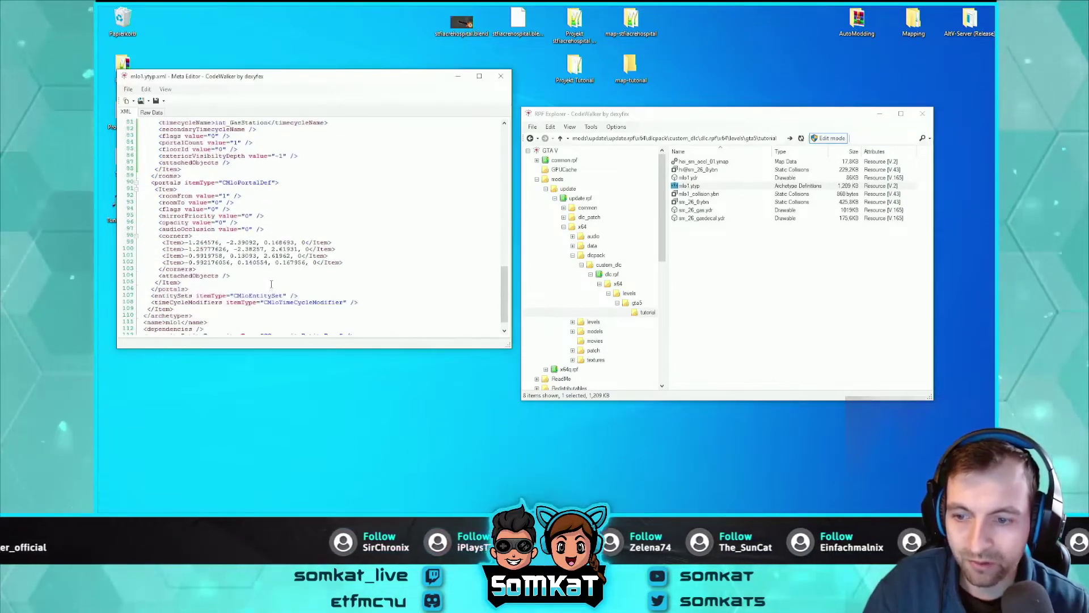
scroll(357, 249, down, 1)
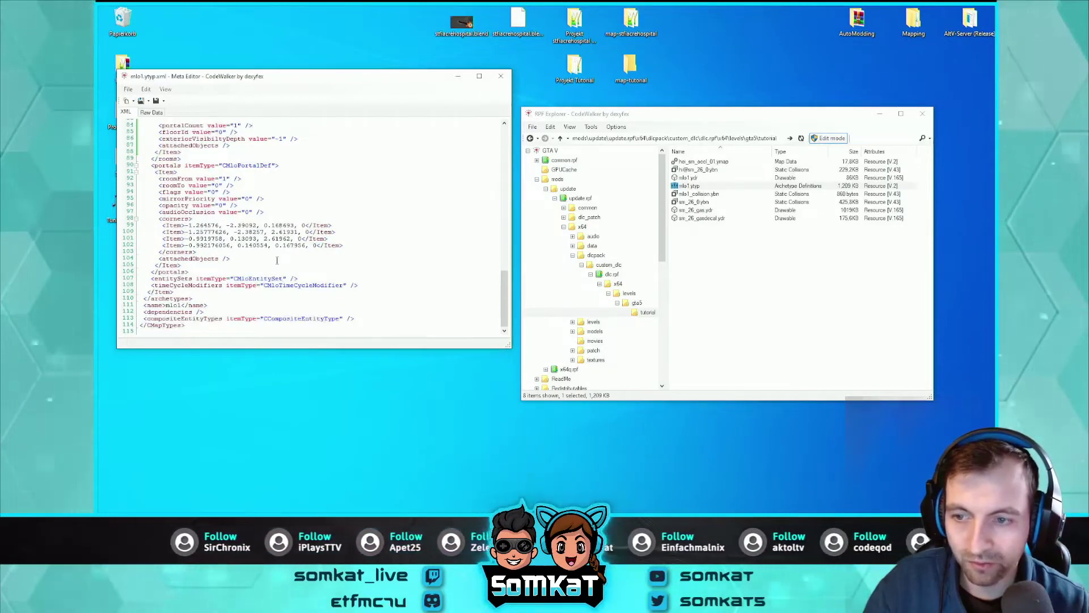
scroll(267, 256, up, 2)
scroll(238, 247, up, 2)
scroll(210, 235, up, 2)
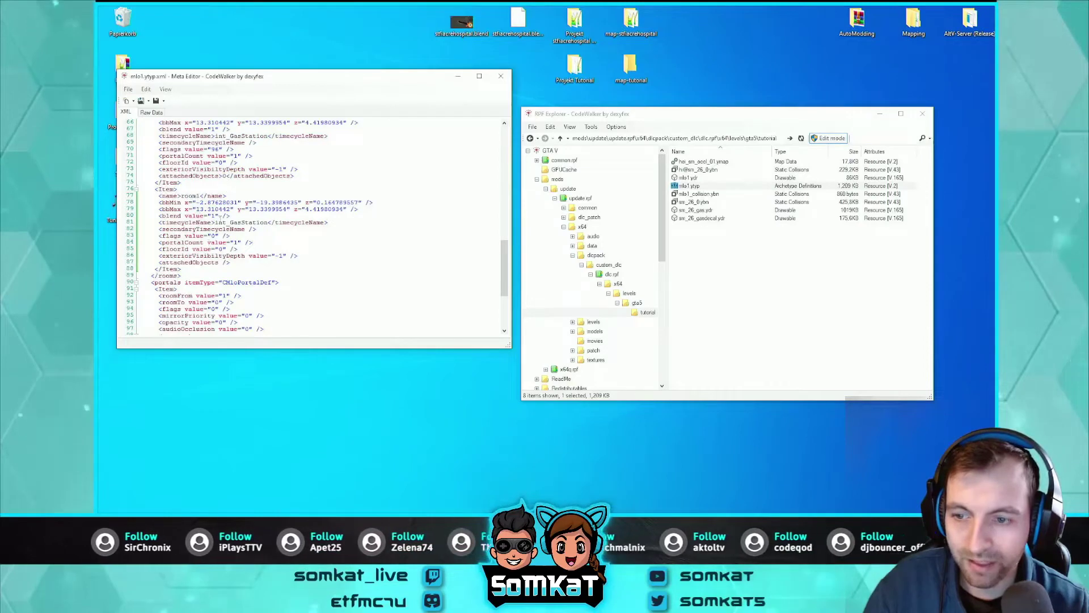
scroll(232, 264, down, 2)
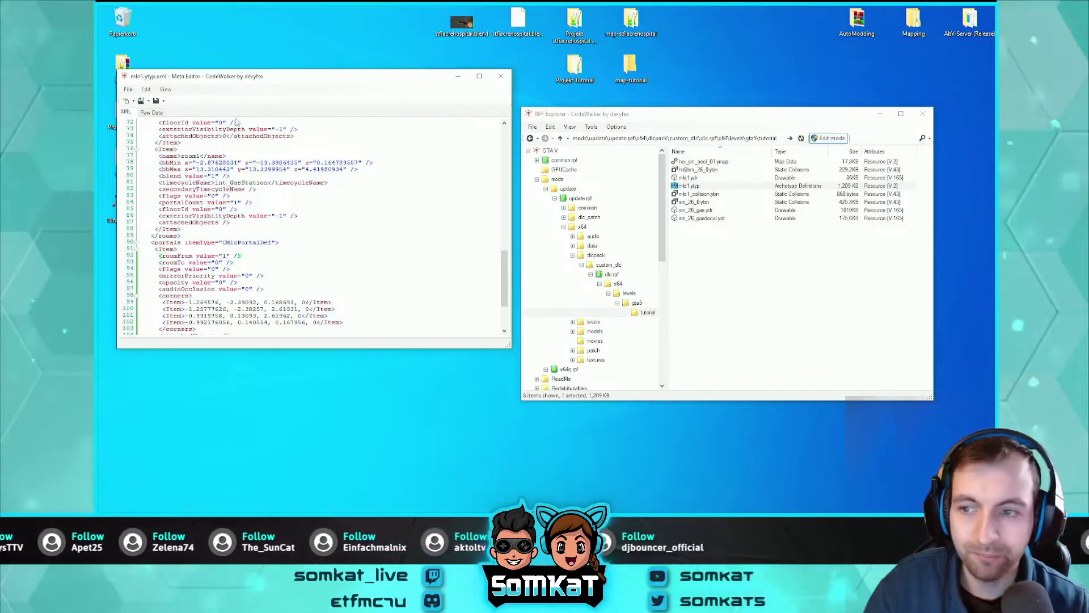
click(499, 78)
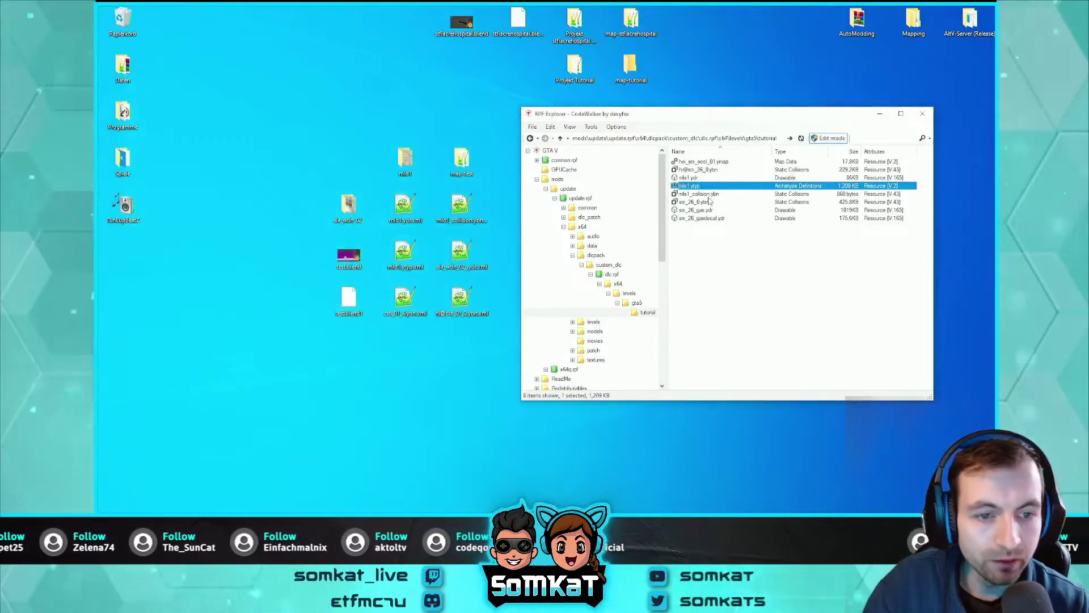
right_click(698, 193)
click(716, 198)
mouse_move(444, 239)
mouse_down()
mouse_move(501, 165)
mouse_move(538, 221)
mouse_move(460, 256)
mouse_move(464, 277)
mouse_move(430, 306)
mouse_move(427, 271)
mouse_move(373, 215)
mouse_move(622, 123)
mouse_up()
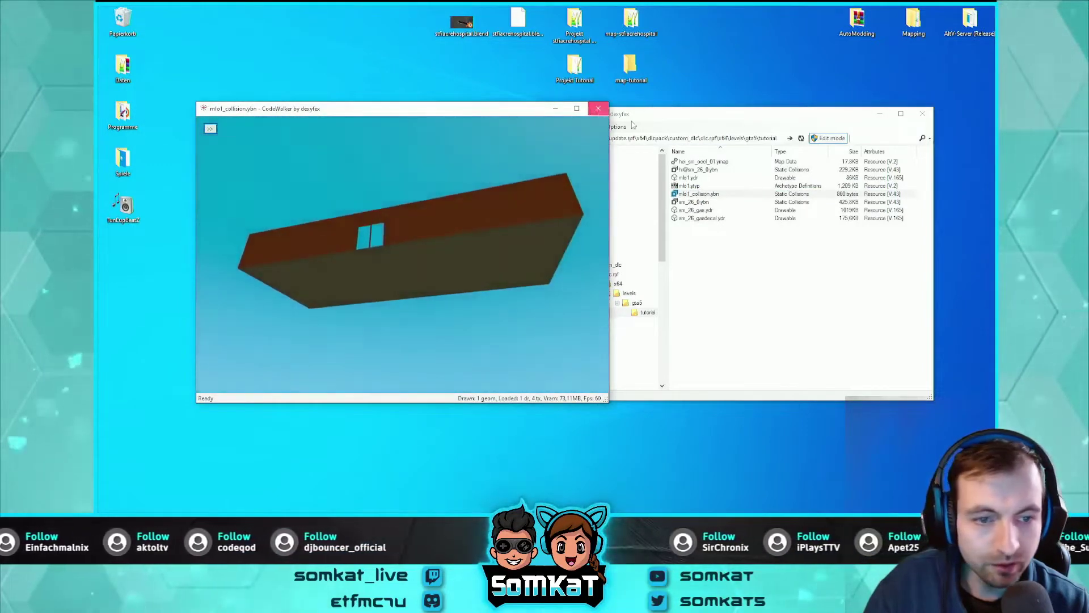
click(600, 109)
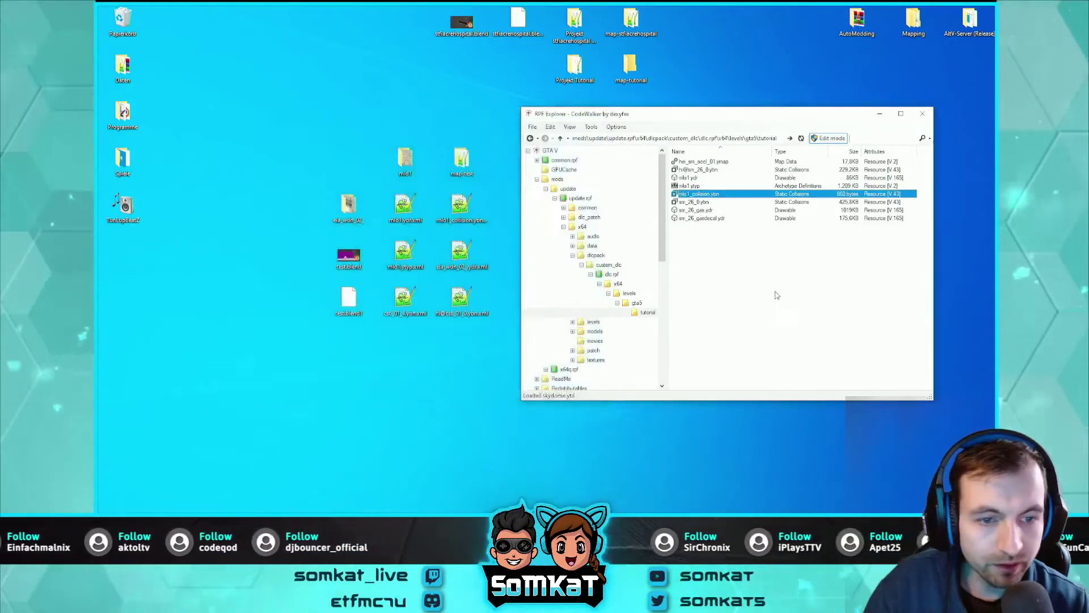
right_click(702, 217)
click(716, 226)
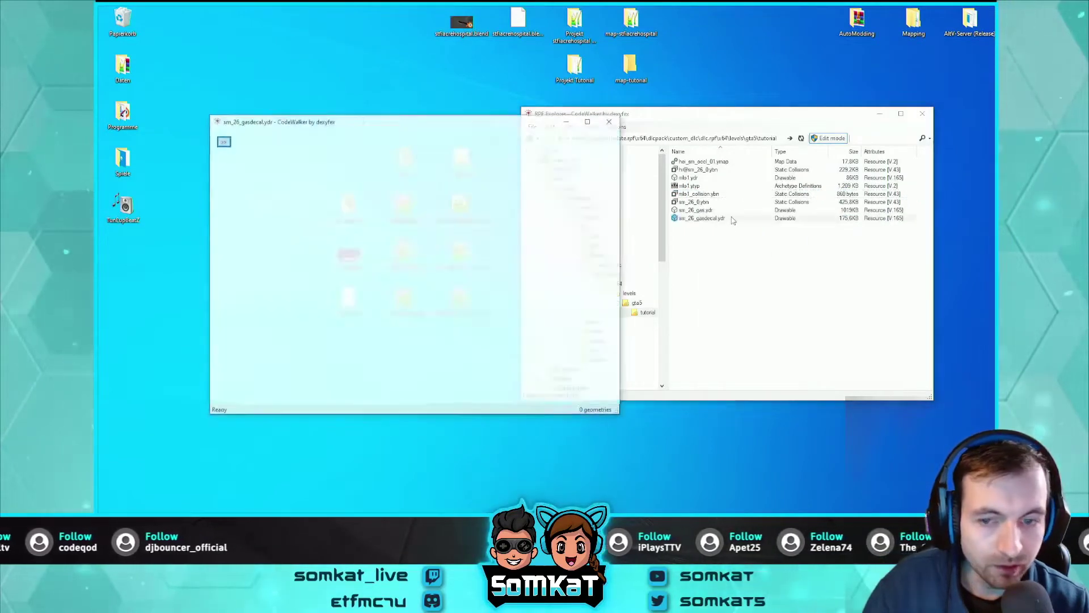
drag(479, 261, 563, 268)
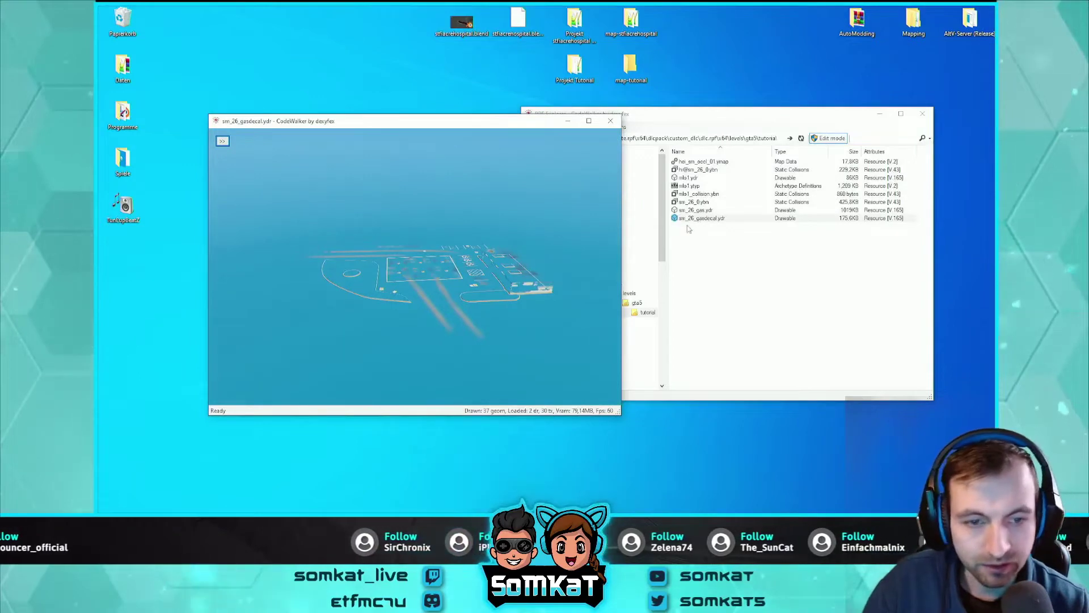
mouse_move(554, 245)
mouse_down()
mouse_move(493, 218)
mouse_move(560, 264)
mouse_move(487, 223)
mouse_move(498, 208)
mouse_move(448, 205)
mouse_up()
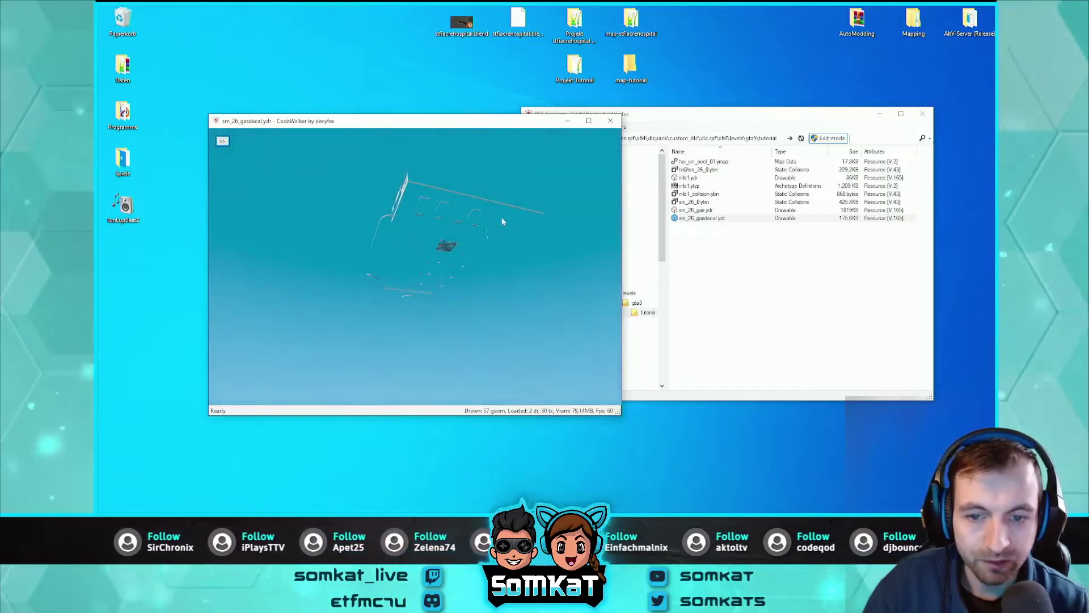
drag(425, 199, 499, 193)
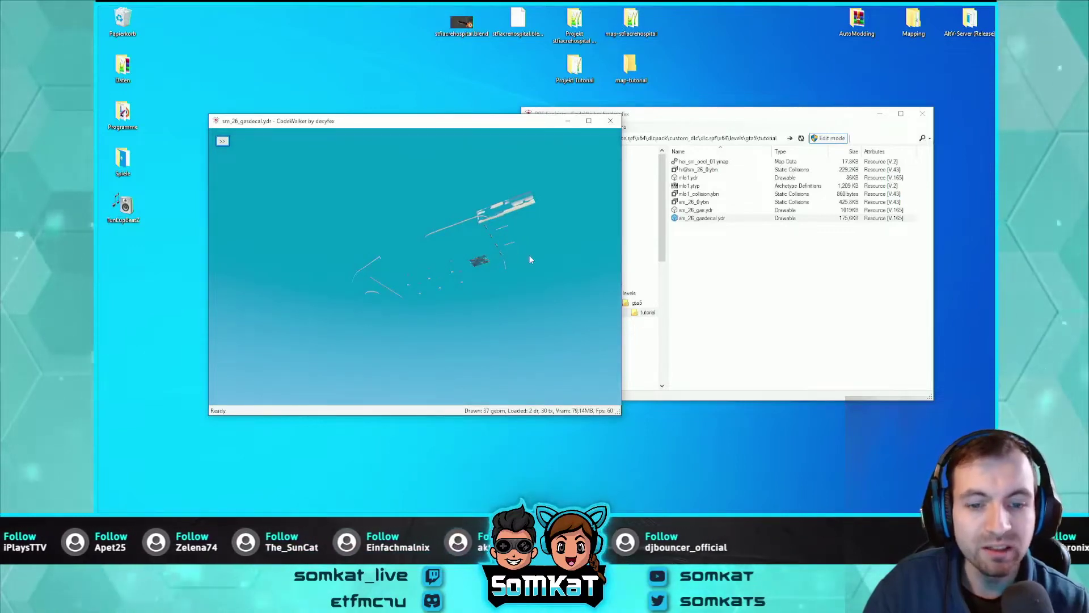
drag(524, 237, 469, 197)
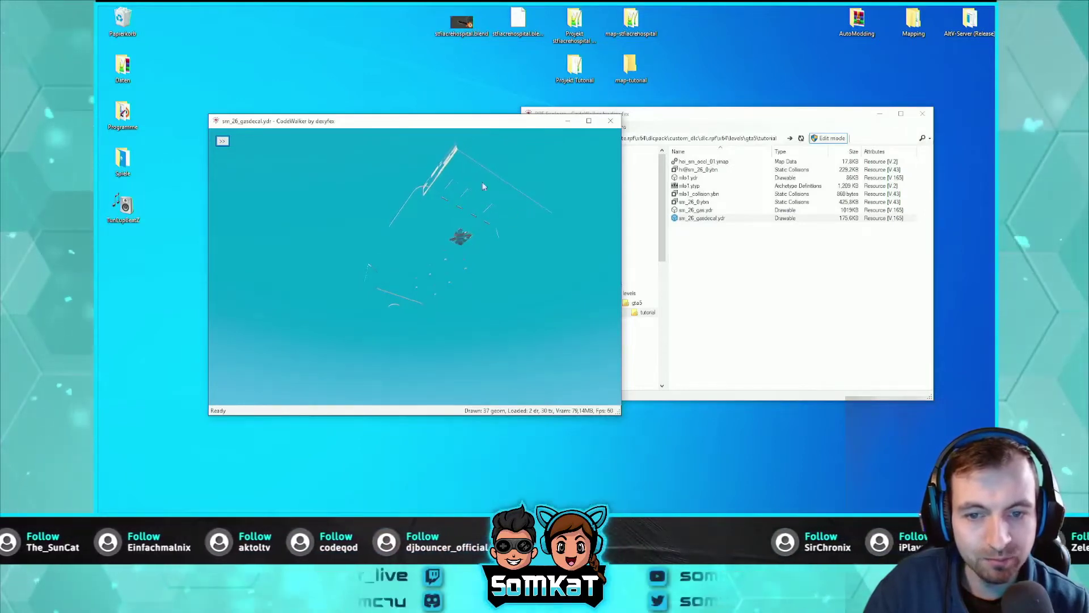
drag(478, 183, 484, 218)
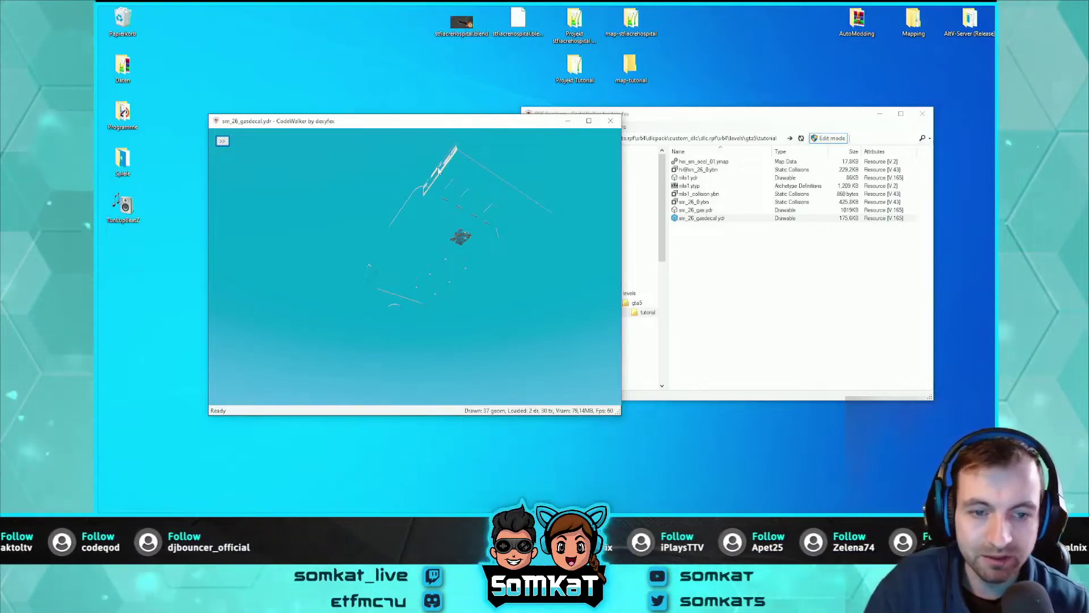
mouse_move(482, 202)
mouse_down()
mouse_move(560, 264)
mouse_move(567, 297)
mouse_move(527, 236)
mouse_move(525, 267)
mouse_move(517, 253)
mouse_move(584, 227)
mouse_up()
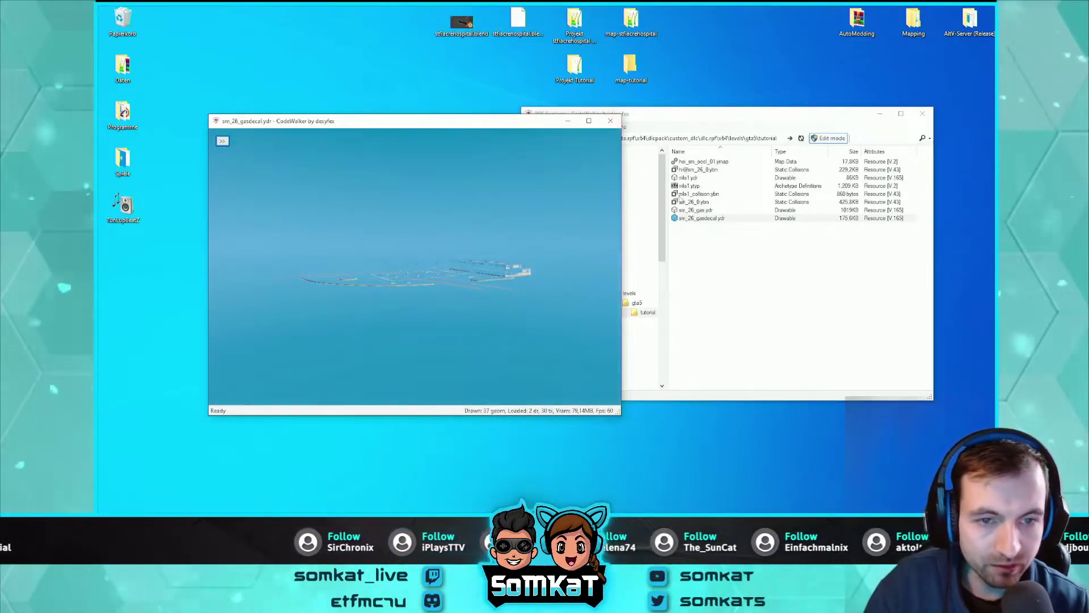
drag(425, 290, 453, 324)
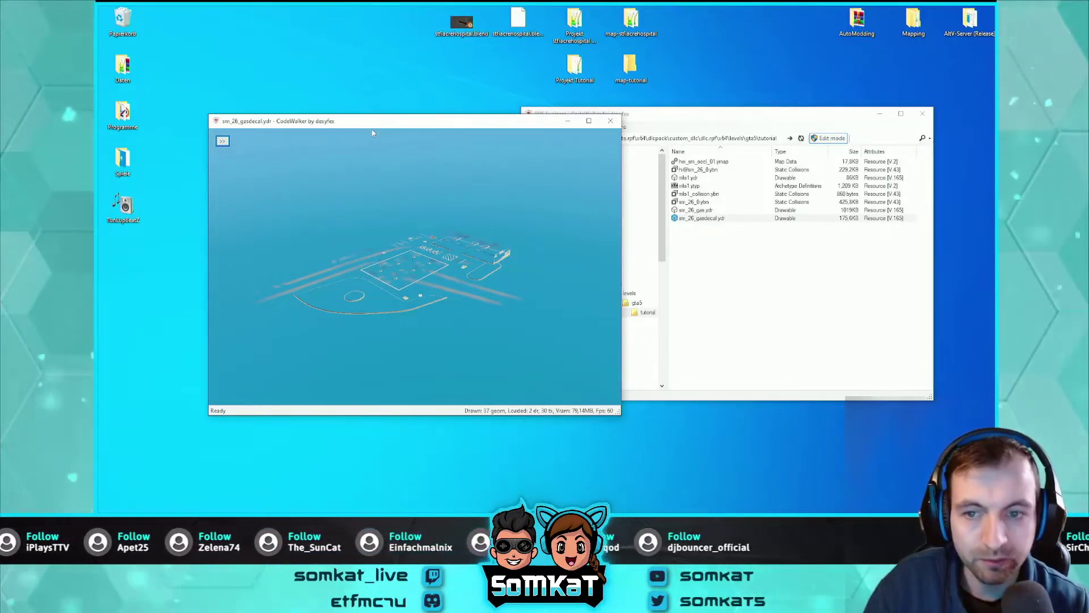
drag(373, 122, 328, 131)
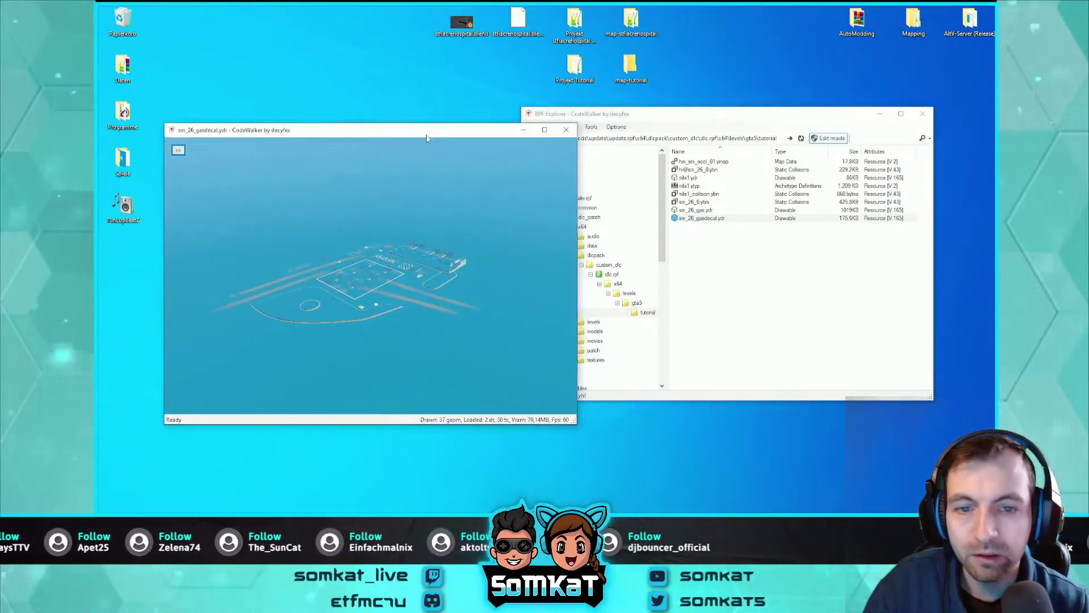
click(566, 129)
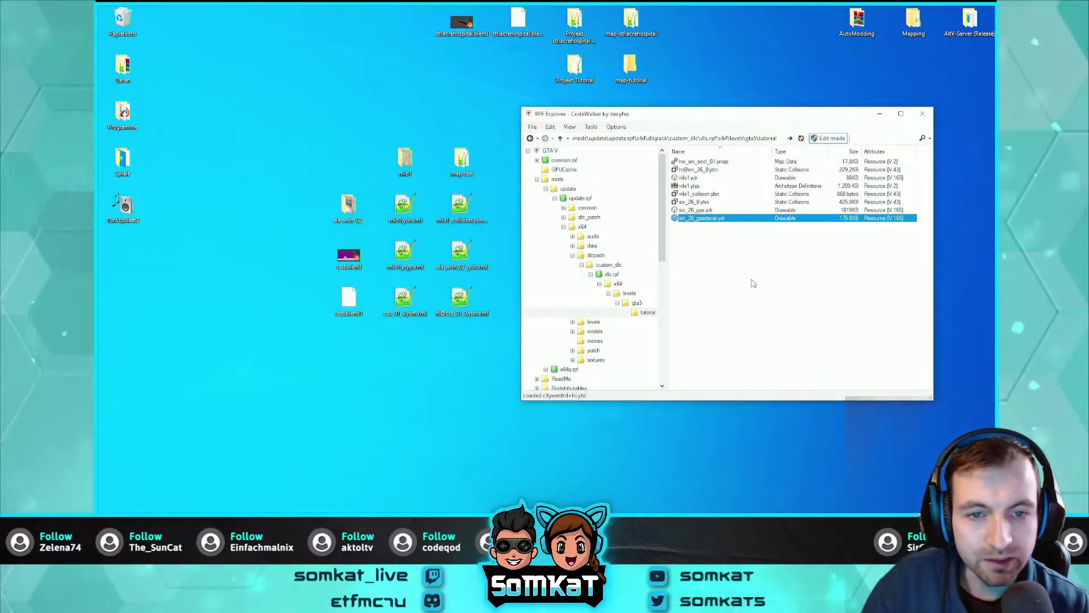
Step: Close RPF Explorer and open Mapping > CodeWalker30_dev42 on the desktop
drag(713, 119, 695, 122)
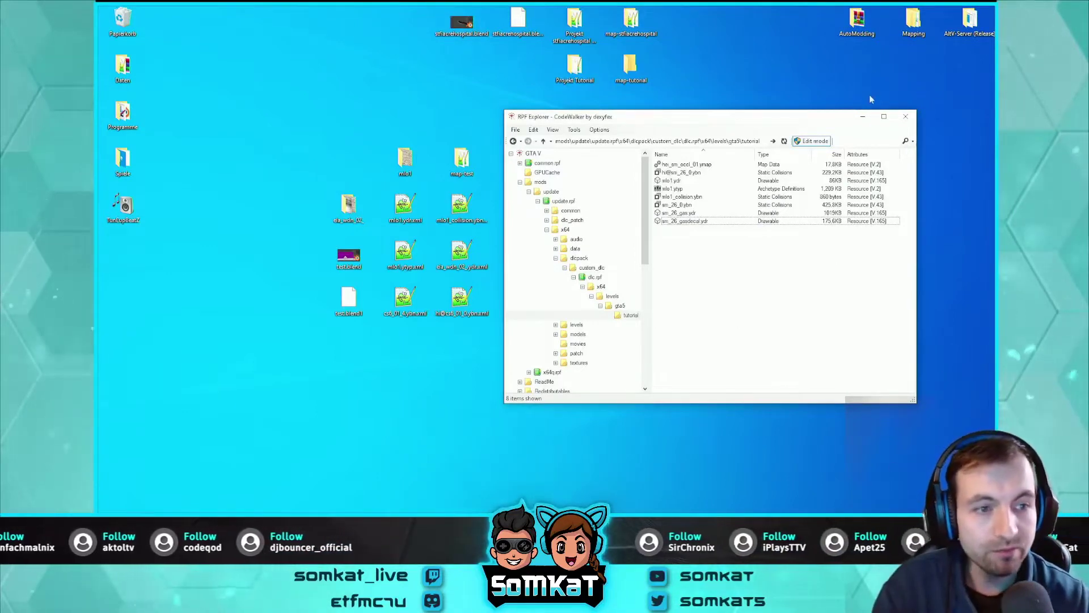
click(907, 117)
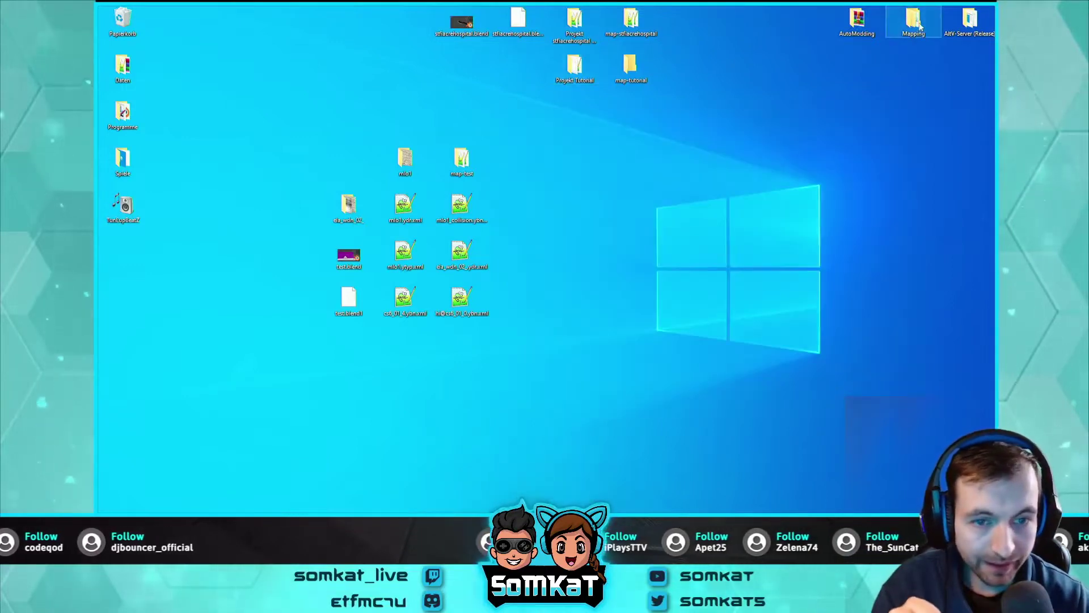
double_click(914, 19)
double_click(309, 177)
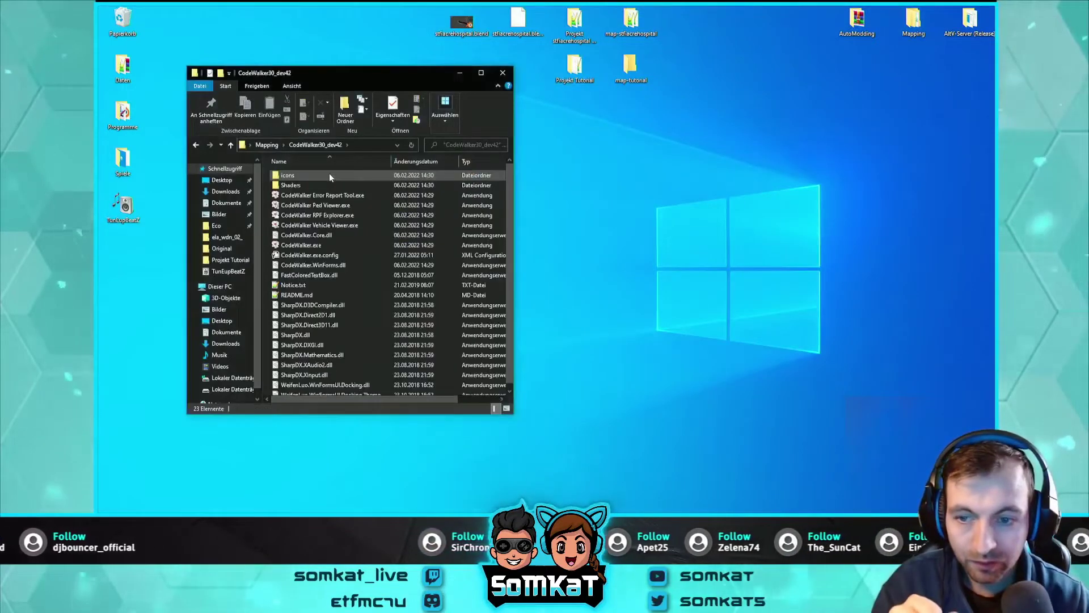
Step: Launch CodeWalker.exe to start the main world viewer
click(310, 245)
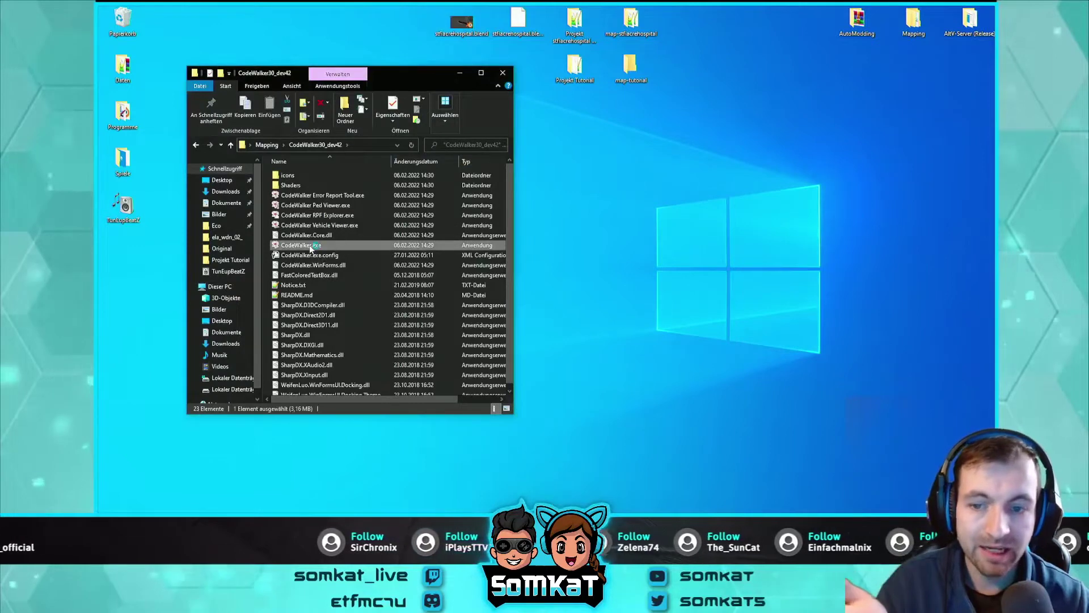
double_click(310, 245)
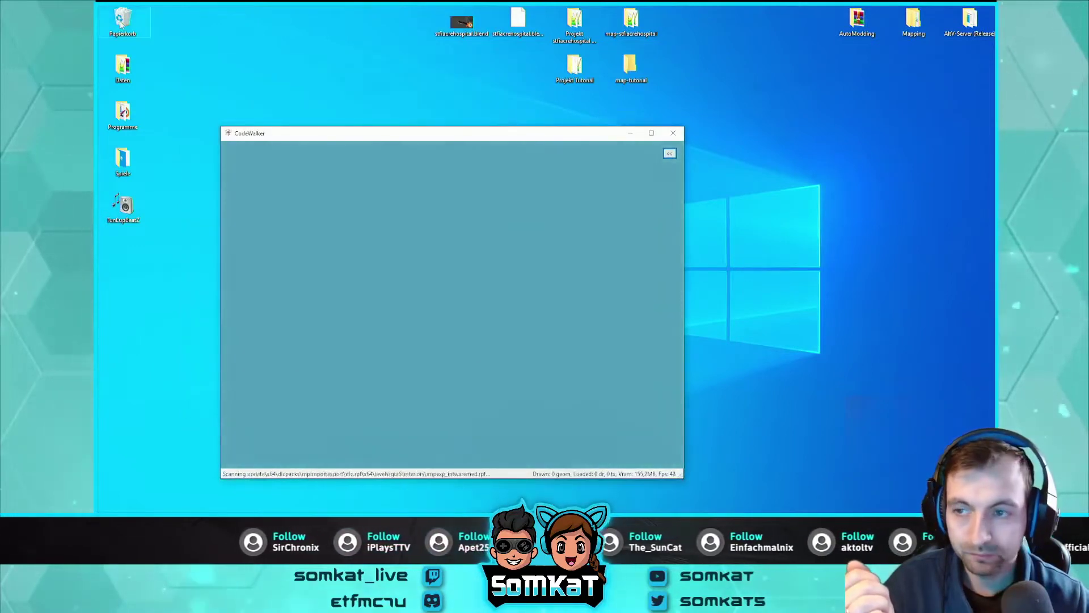
right_click(121, 21)
click(153, 41)
click(582, 271)
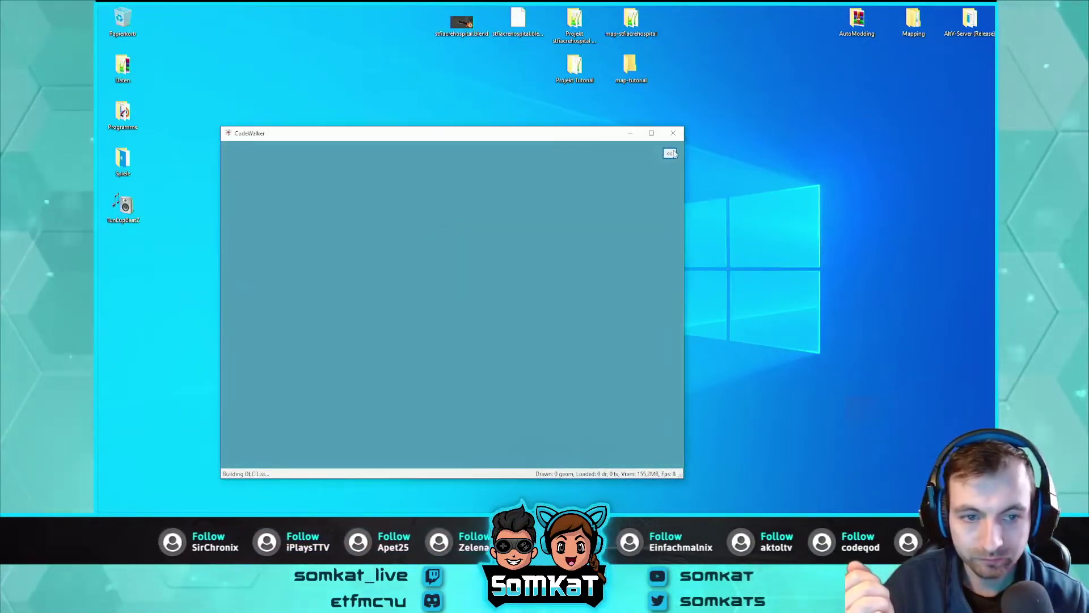
Step: Fly the camera over the city high-rises and hills toward the beachside gas station
click(670, 153)
drag(498, 134, 588, 126)
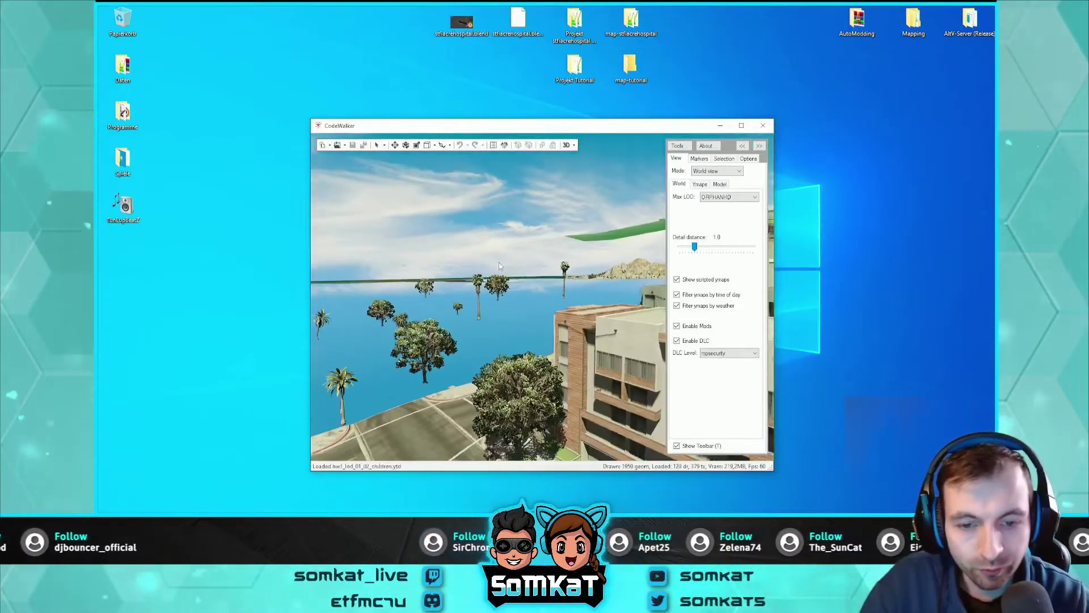
drag(471, 252, 726, 361)
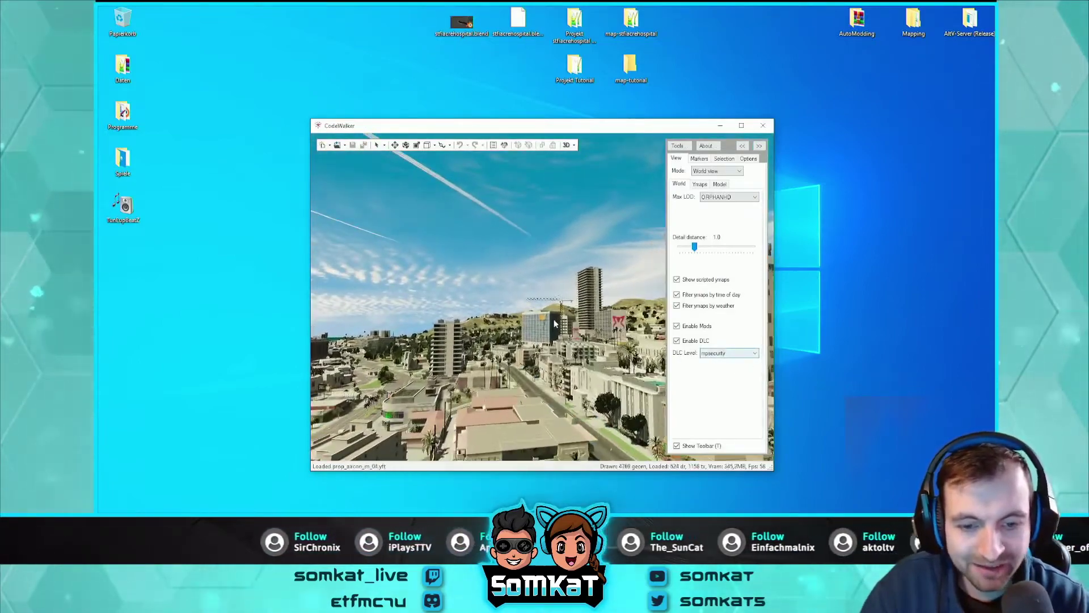
key(w)
key(w)
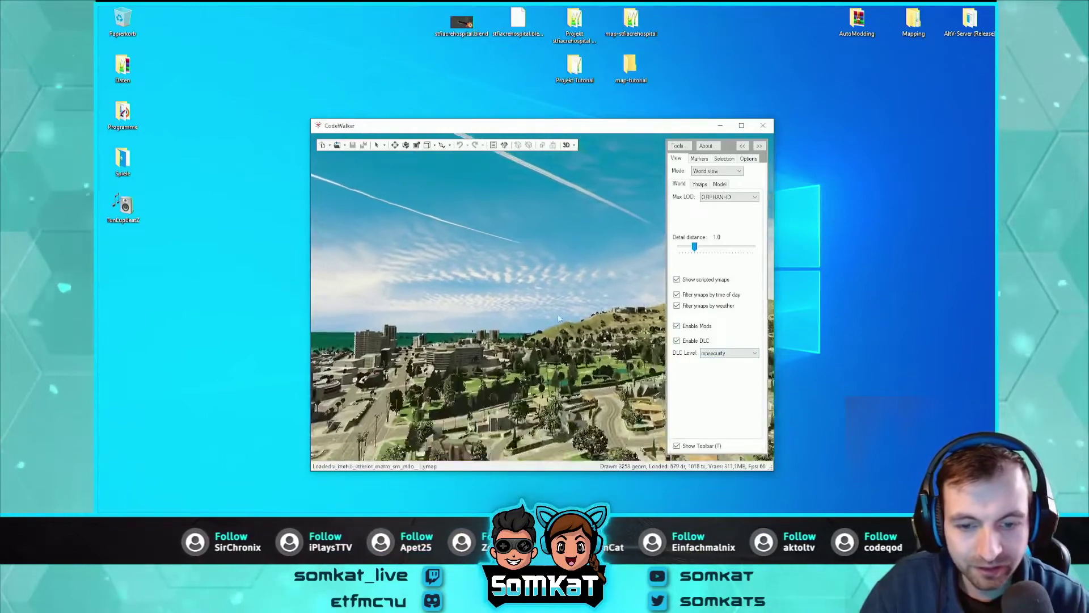
key(w)
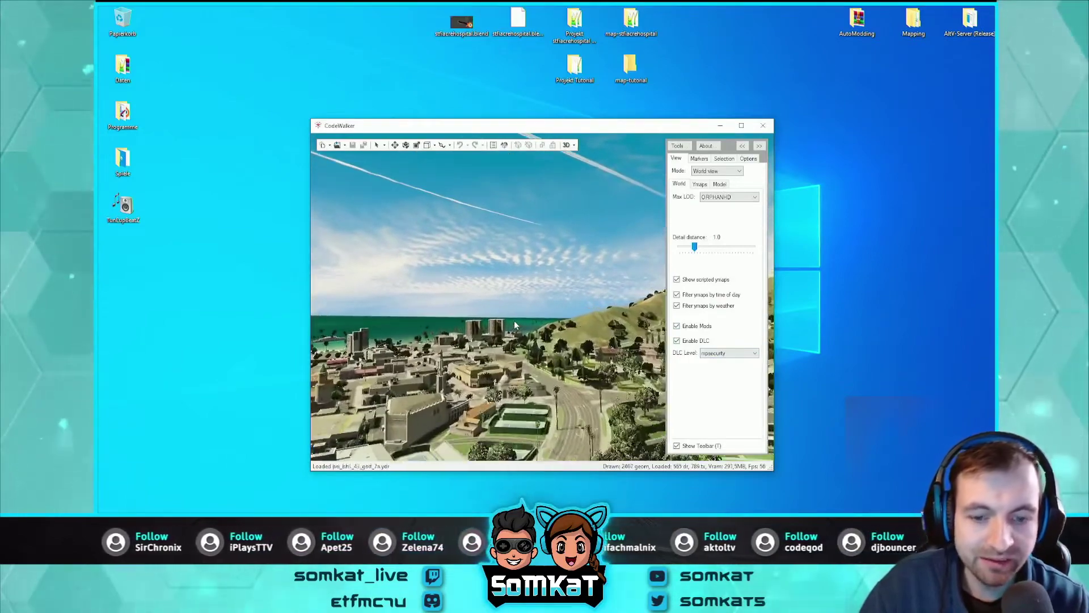
key(w)
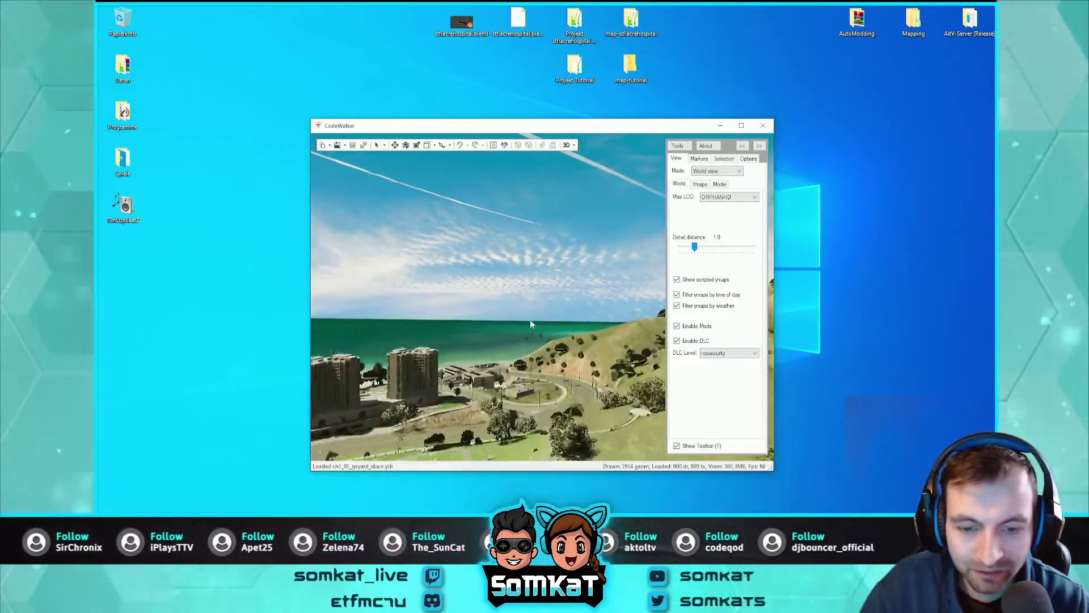
drag(533, 326, 553, 335)
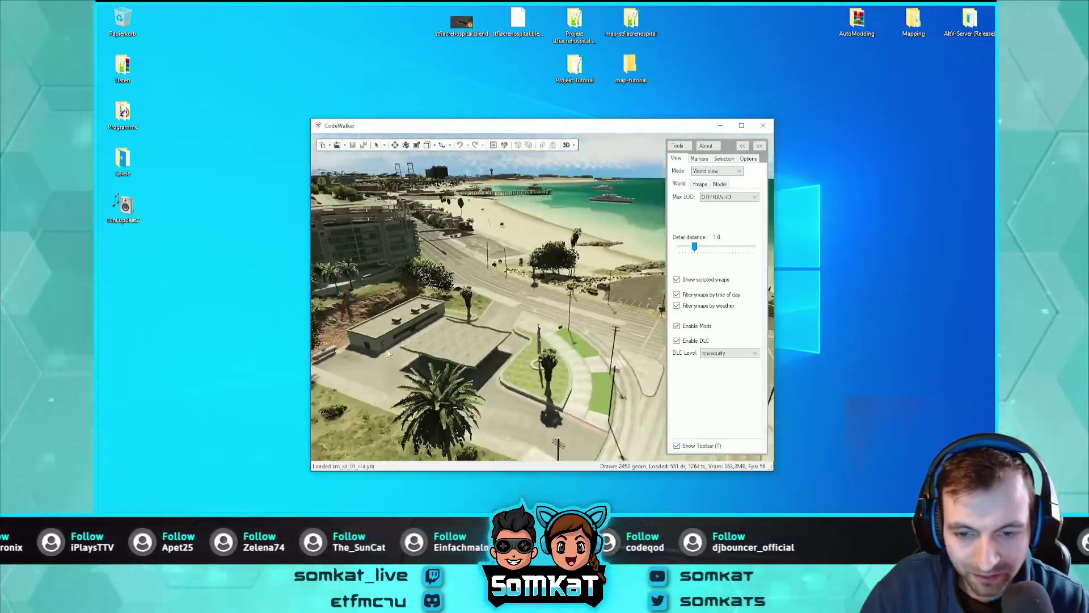
Step: Fly down to the gas station shop, past its side wall and into the storefront
key(w)
mouse_move(553, 336)
mouse_down()
mouse_move(474, 351)
mouse_move(569, 342)
mouse_up()
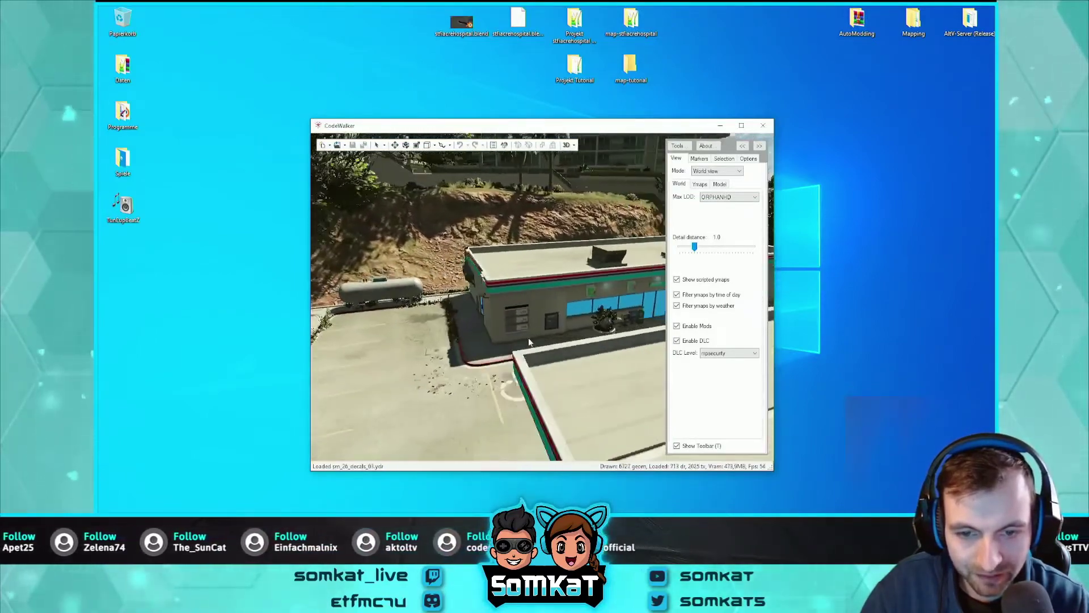
key(w)
mouse_move(569, 342)
mouse_down()
mouse_move(586, 357)
mouse_move(446, 333)
mouse_up()
key(s)
key(s)
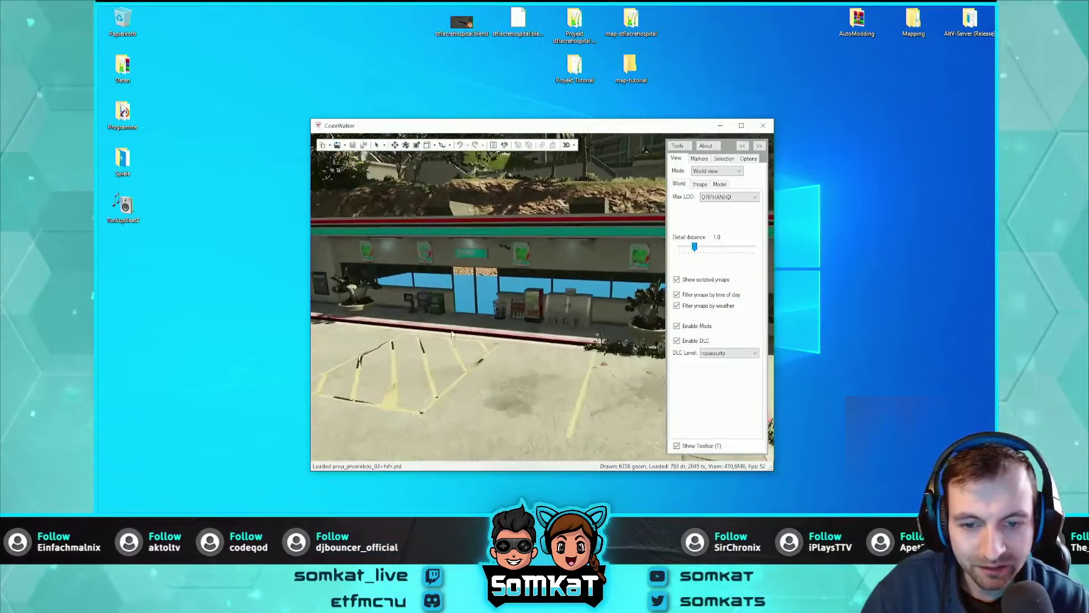
key(w)
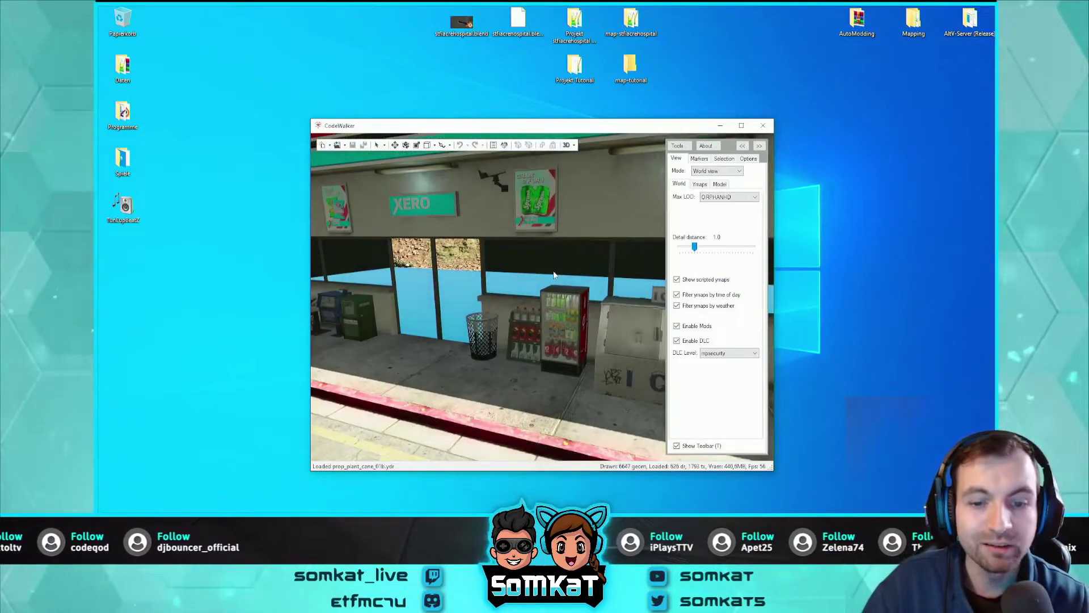
key(w)
Step: Look around inside the store and slide along the storefront between the drinks fridge and bin
mouse_move(532, 292)
mouse_down()
mouse_move(458, 293)
mouse_move(532, 297)
mouse_up()
key(s)
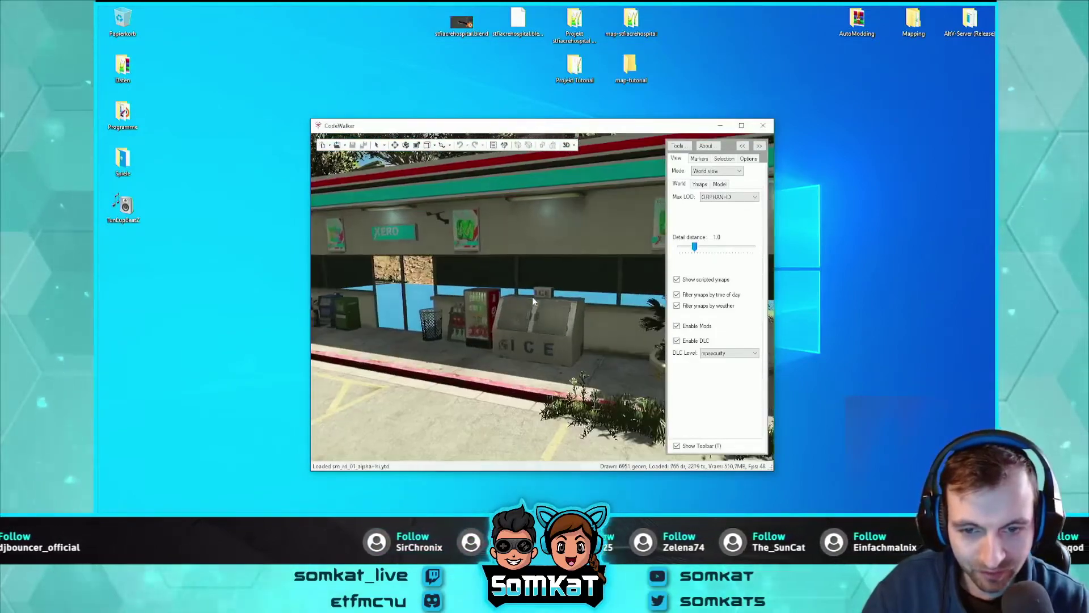
key(w)
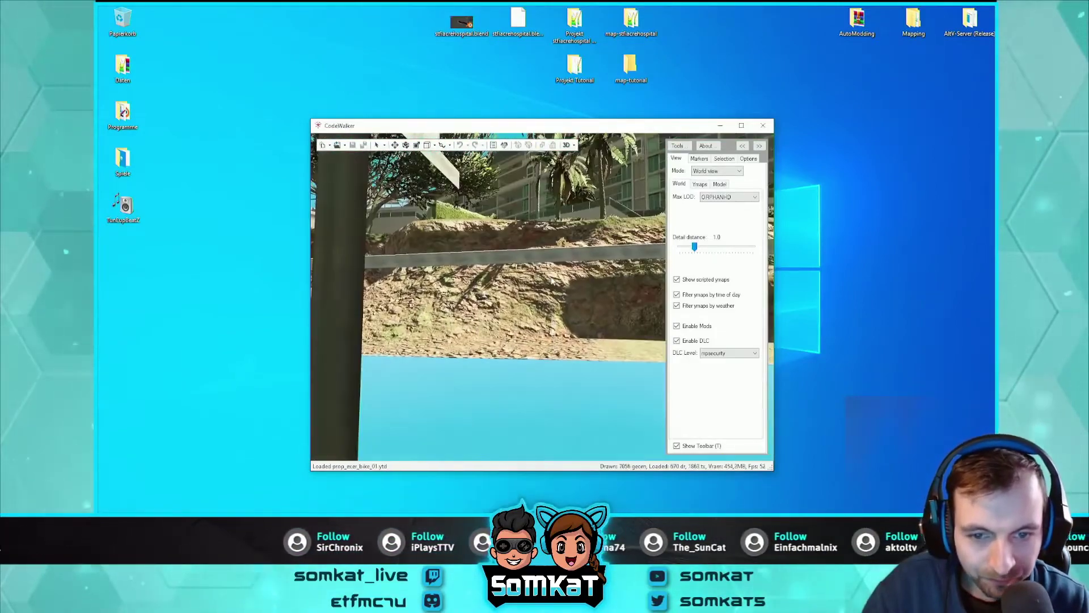
key(s)
key(d)
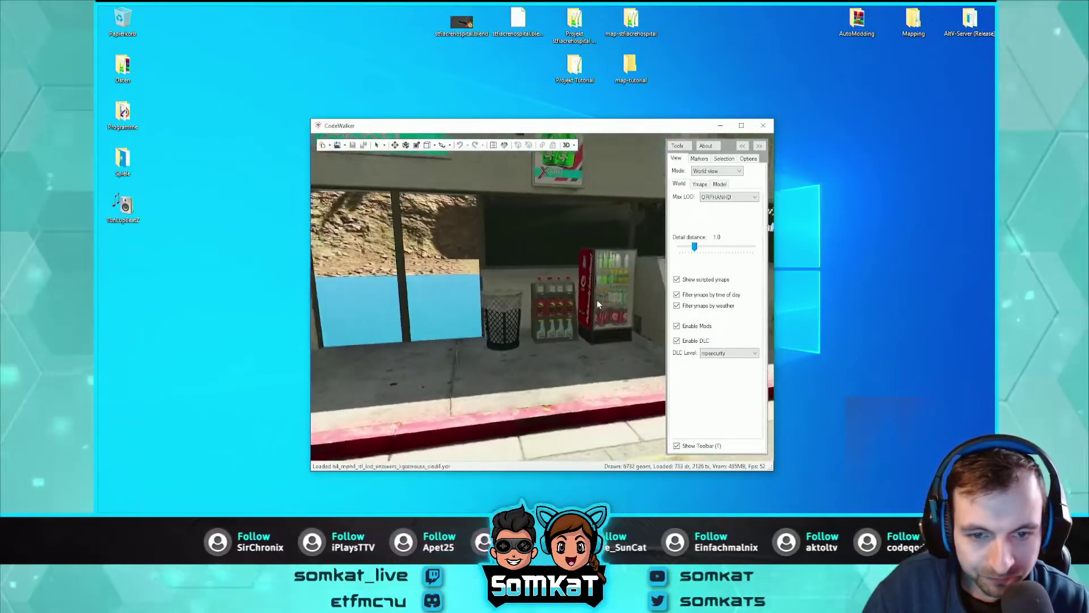
key(a)
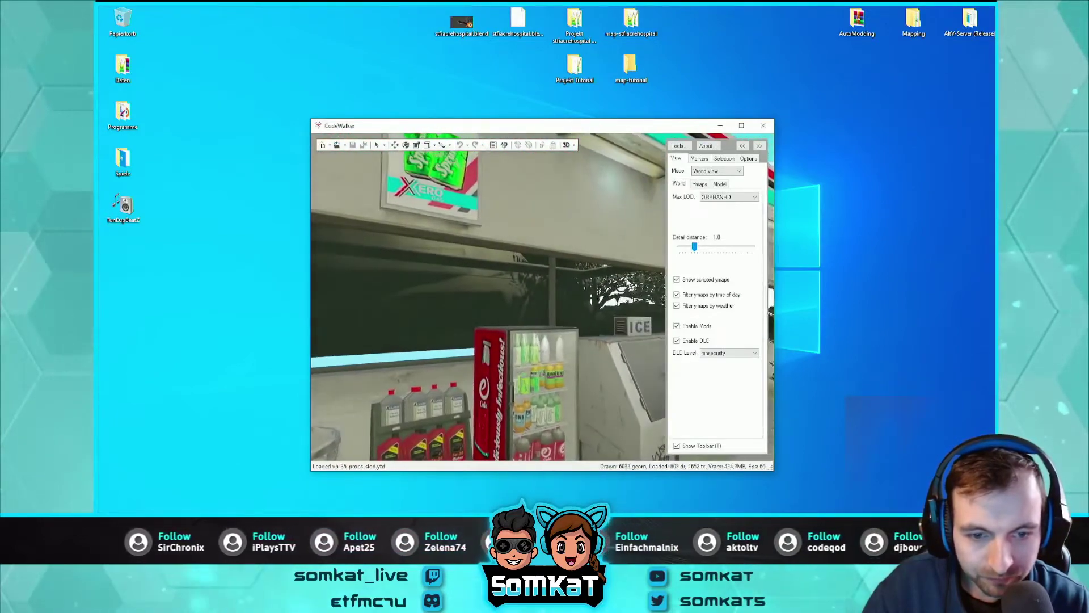
key(w)
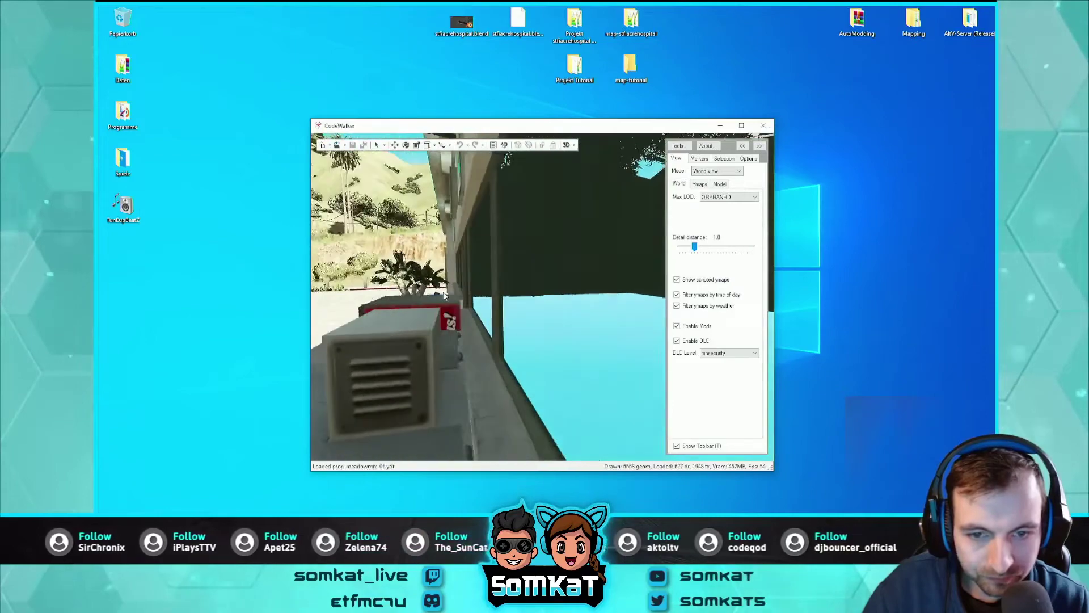
Step: Back out of the store to frame the shop front and parking lot
mouse_move(399, 281)
mouse_down()
mouse_move(547, 260)
mouse_move(477, 266)
mouse_move(505, 249)
mouse_move(544, 279)
mouse_move(484, 291)
mouse_move(597, 290)
mouse_up()
key(s)
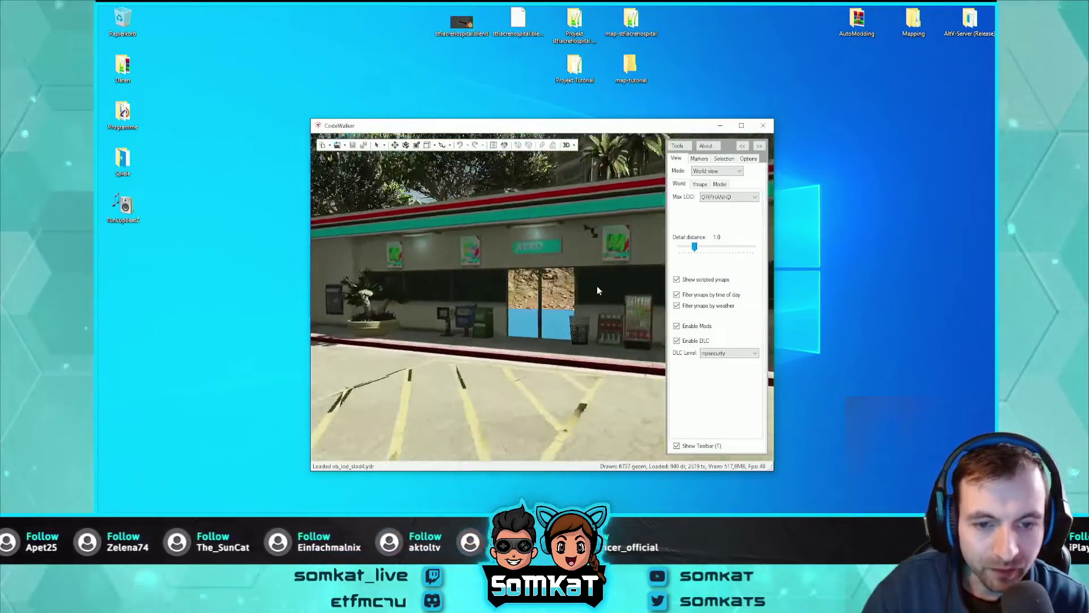
key(s)
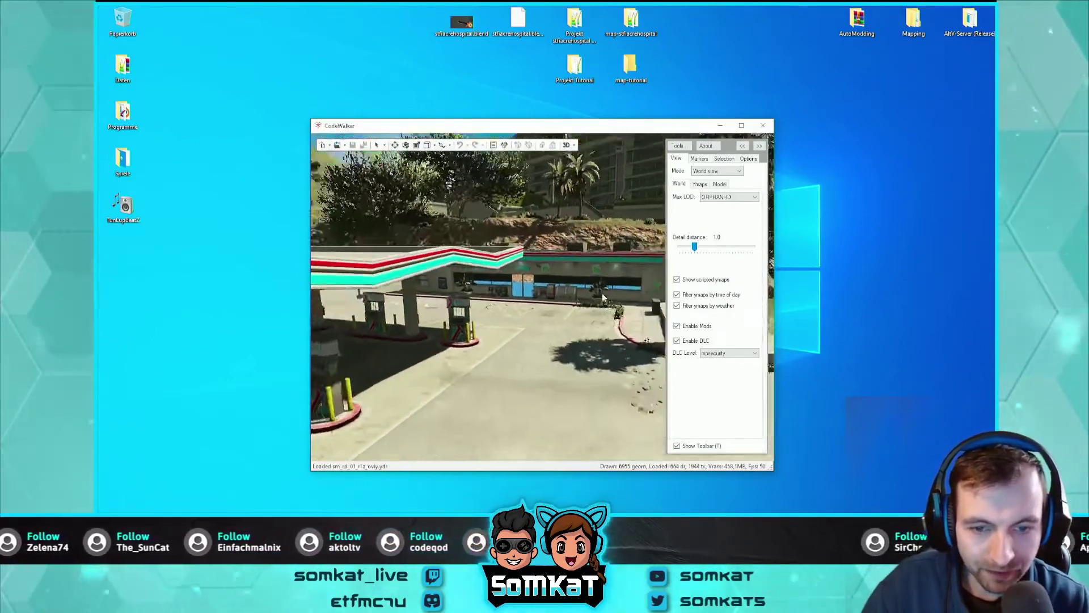
key(s)
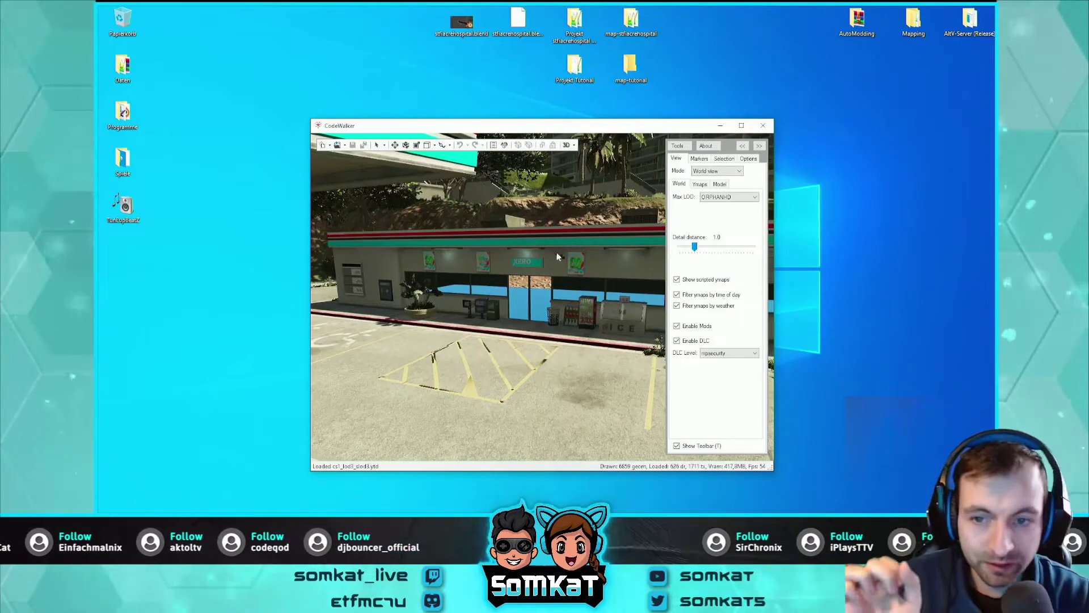
click(330, 146)
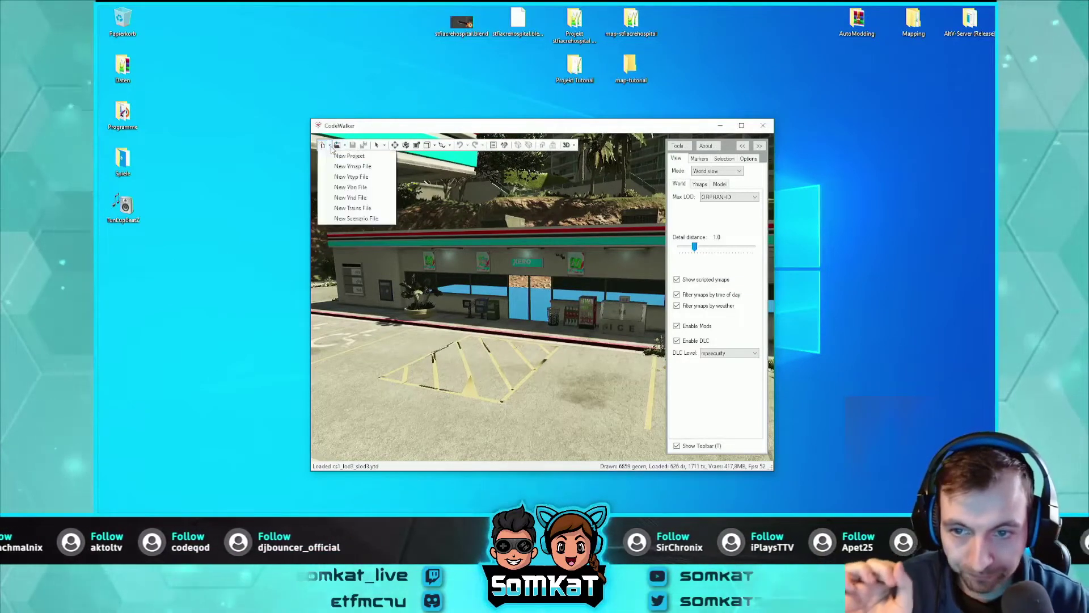
Step: Create a new ymap file in a new project
click(347, 168)
click(325, 145)
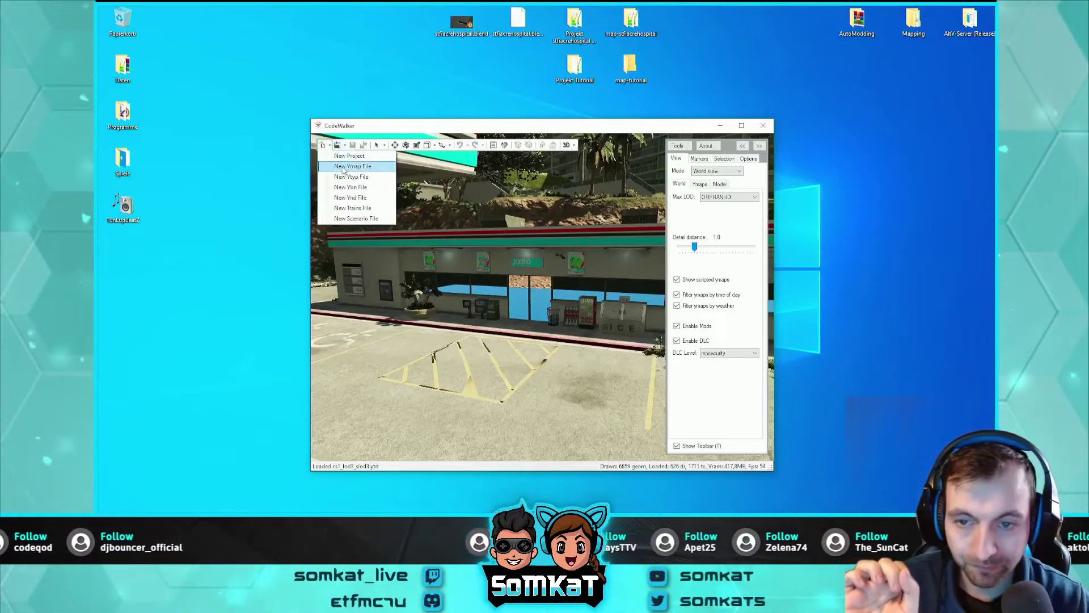
click(343, 167)
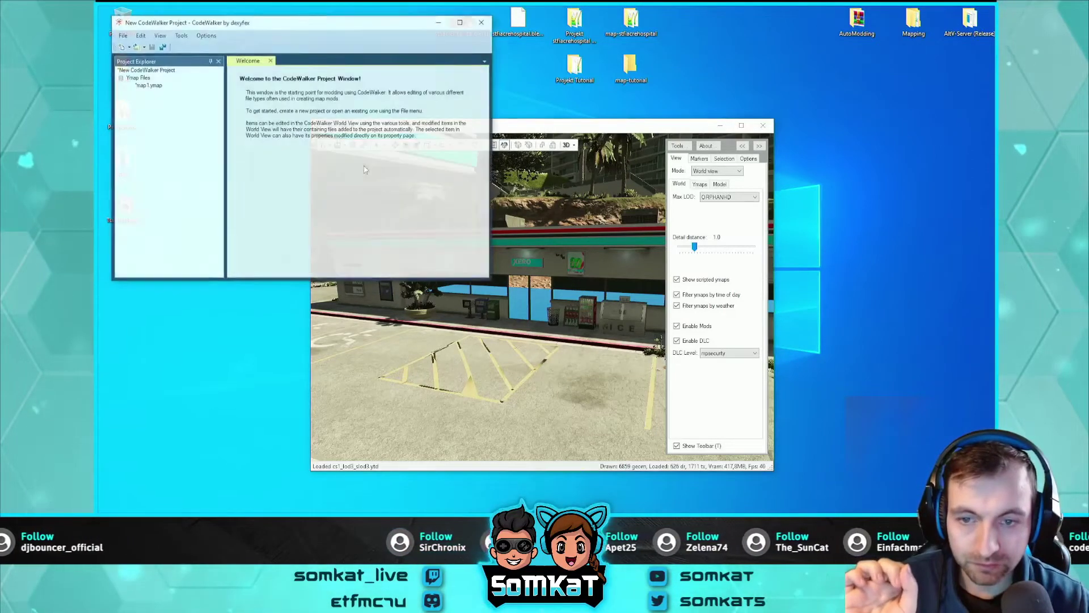
Step: Place the project window beside the world view and open map1.ymap's properties
drag(516, 130, 703, 111)
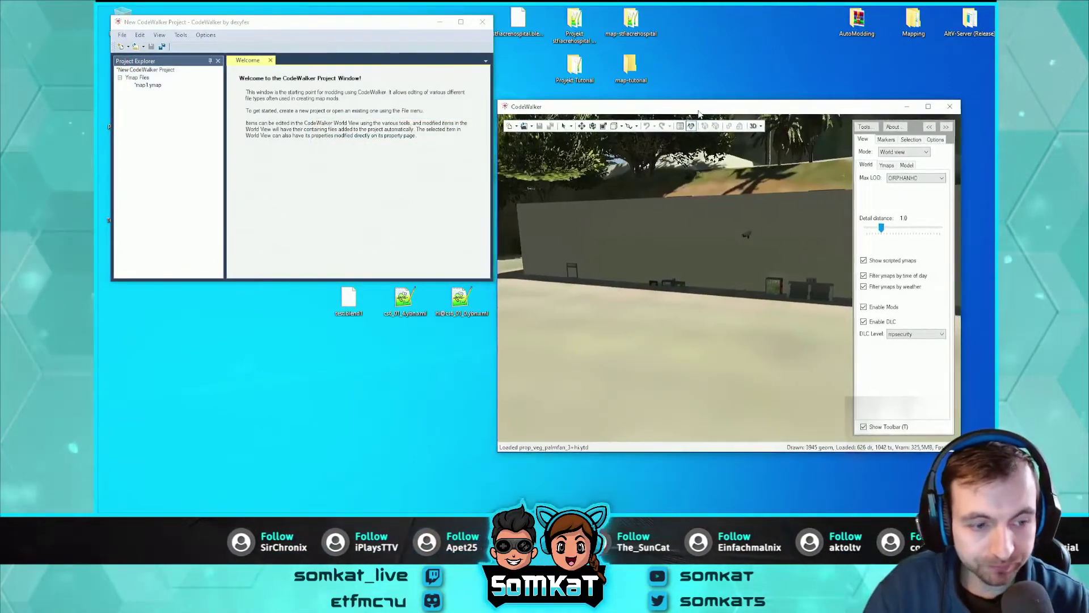
drag(349, 25, 350, 109)
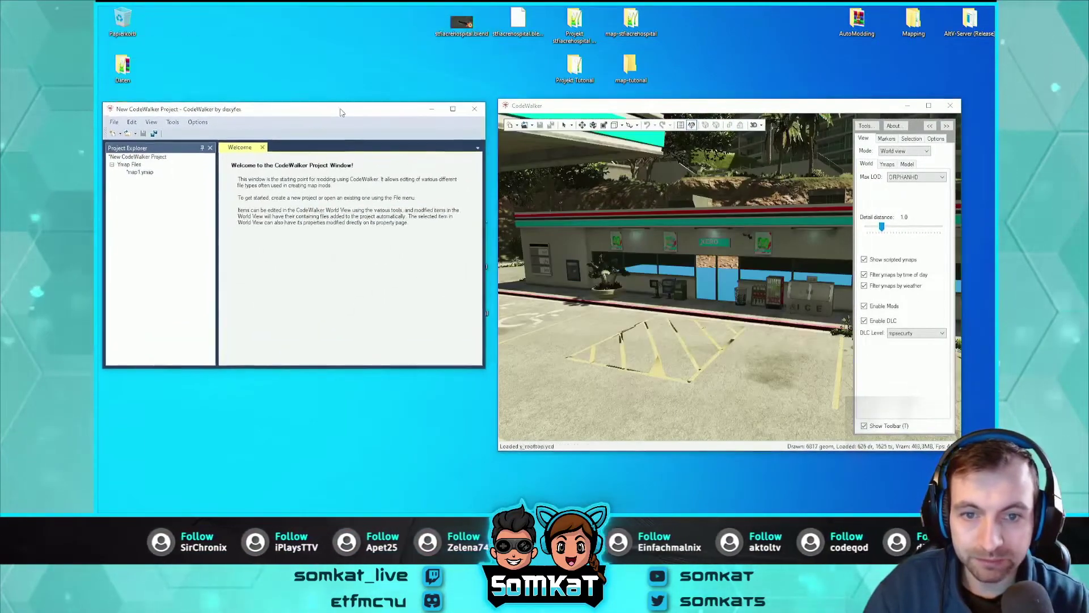
click(190, 210)
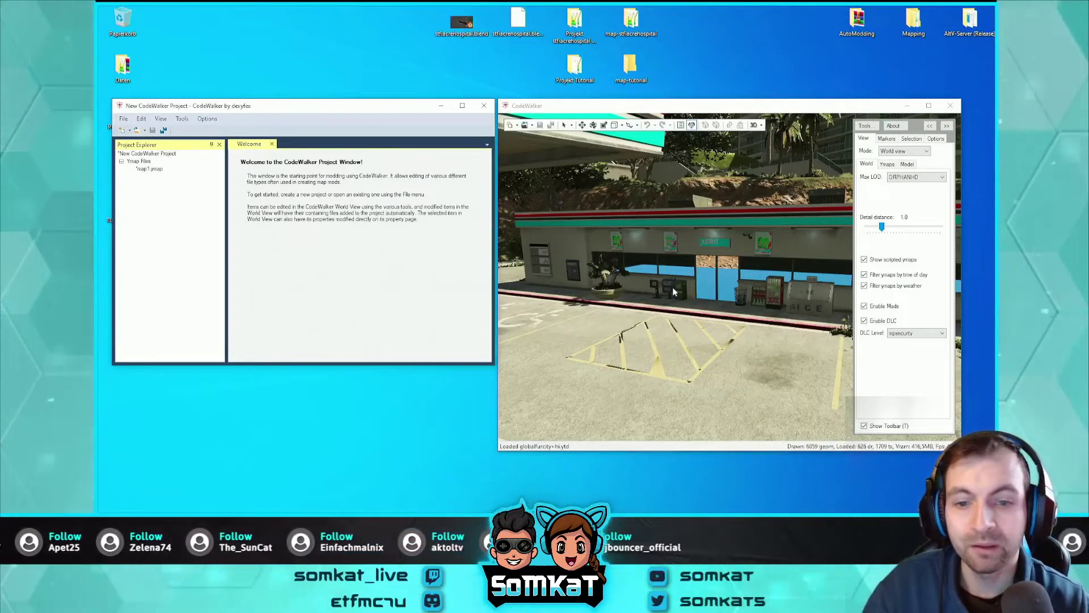
double_click(149, 168)
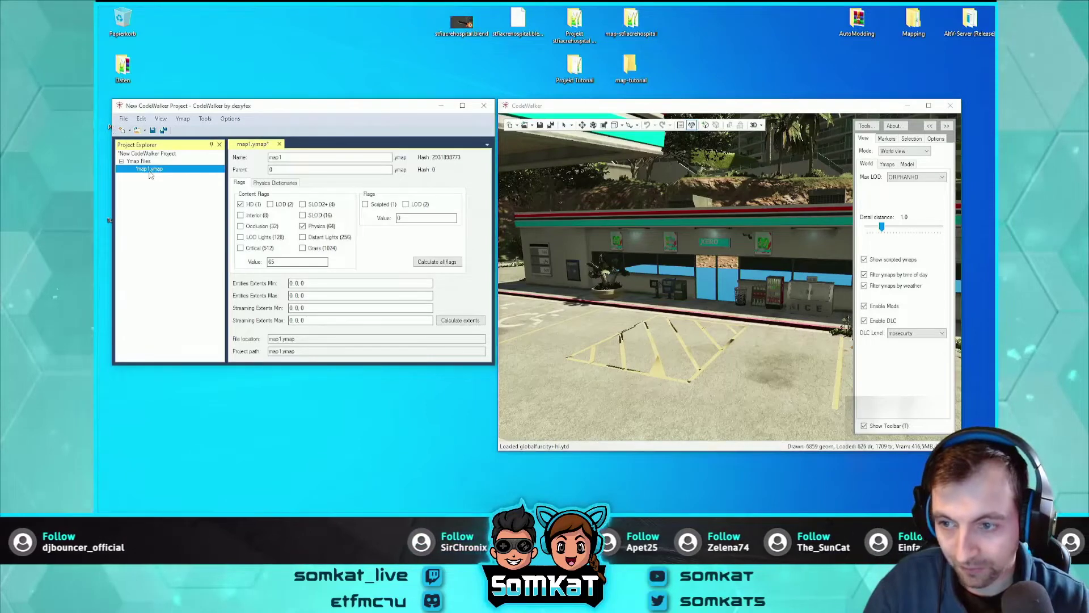
Step: Rename the ymap to mlo1 and settle the project window into place
text(mlo1)
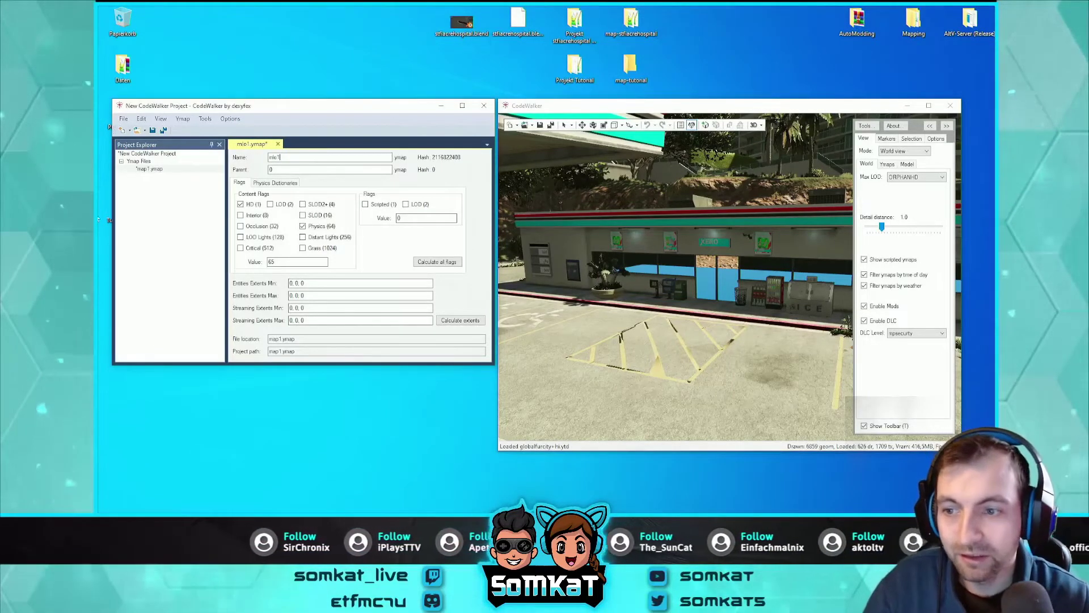
click(155, 221)
drag(280, 107, 279, 125)
click(629, 64)
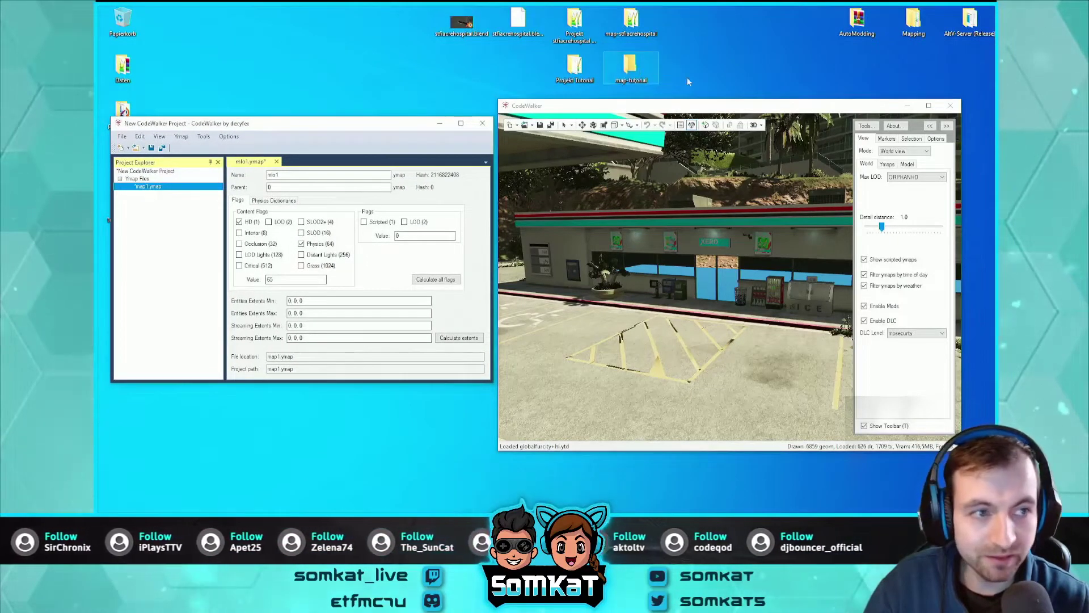
drag(310, 129, 310, 139)
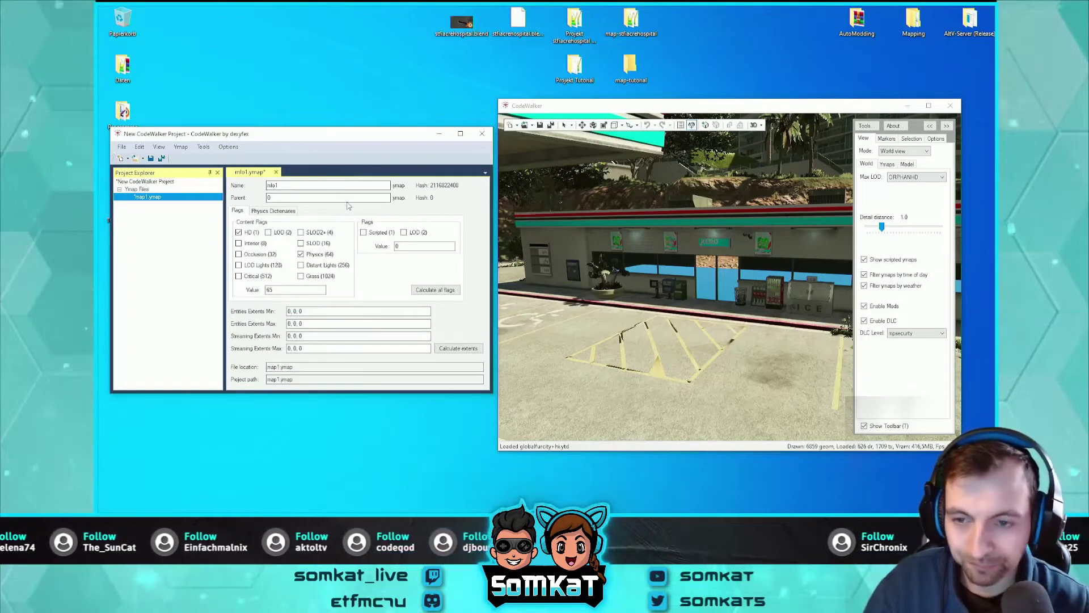
drag(279, 141, 280, 143)
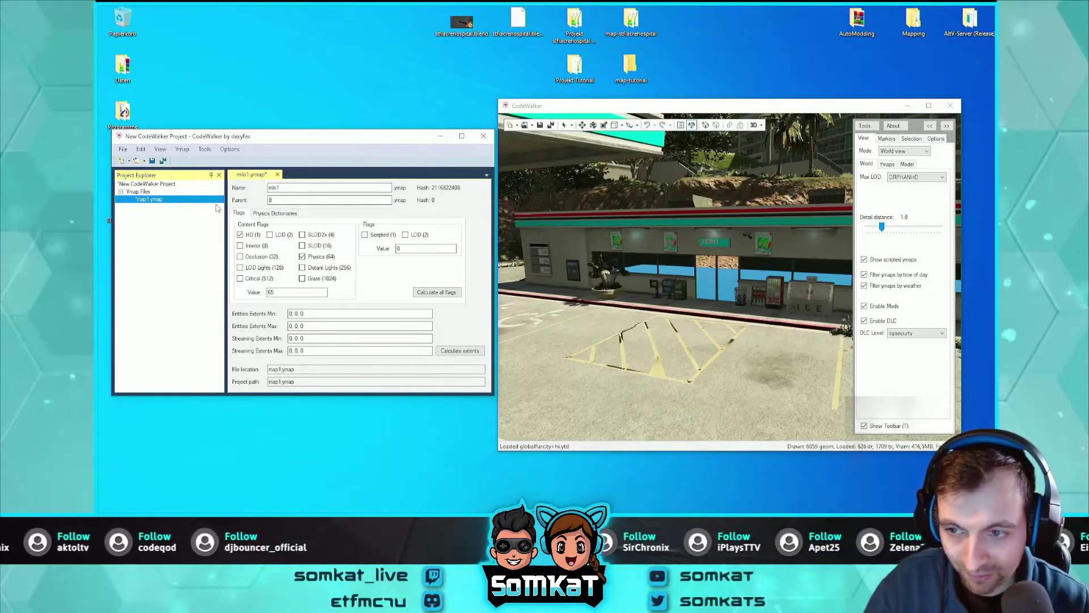
Step: Recalculate the mlo1 ymap's extents and all its flags
click(460, 353)
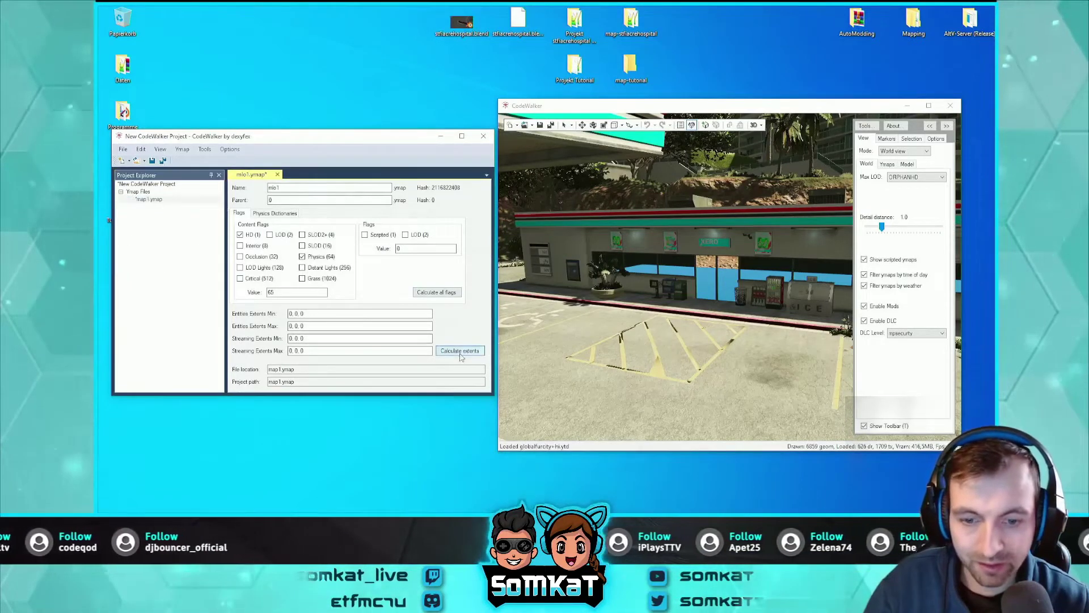
click(443, 295)
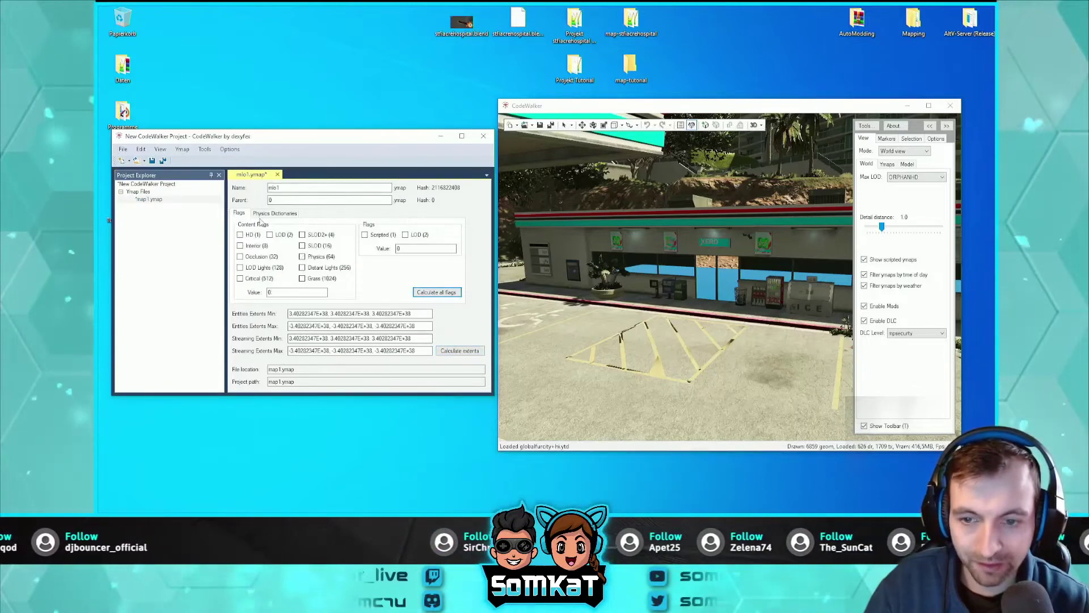
click(150, 199)
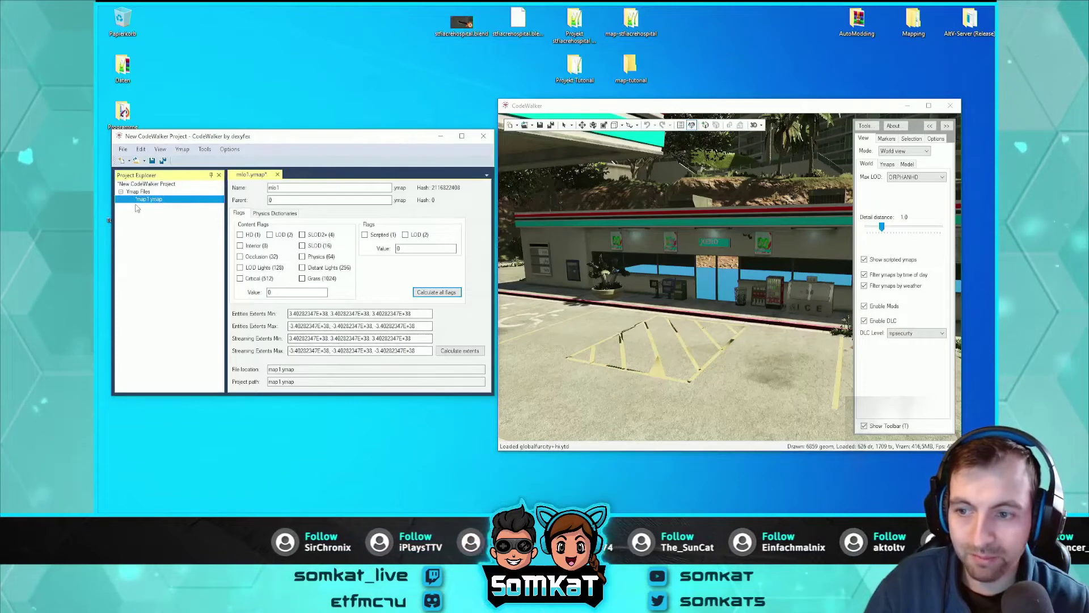
Step: Add a new entity to mlo1.ymap and change its archetype name to mlo1_collision
click(182, 150)
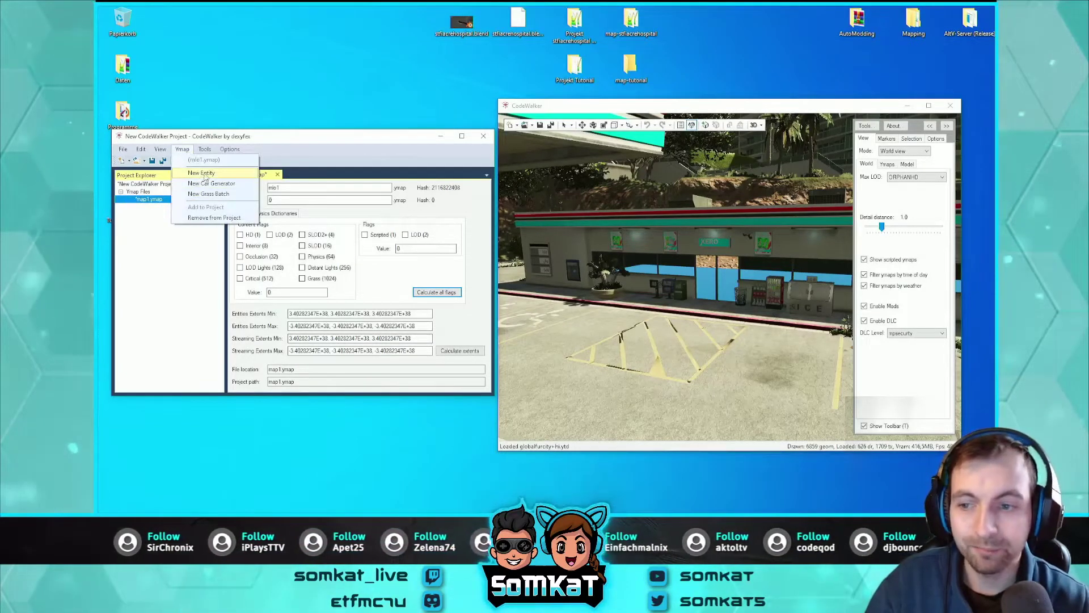
click(202, 173)
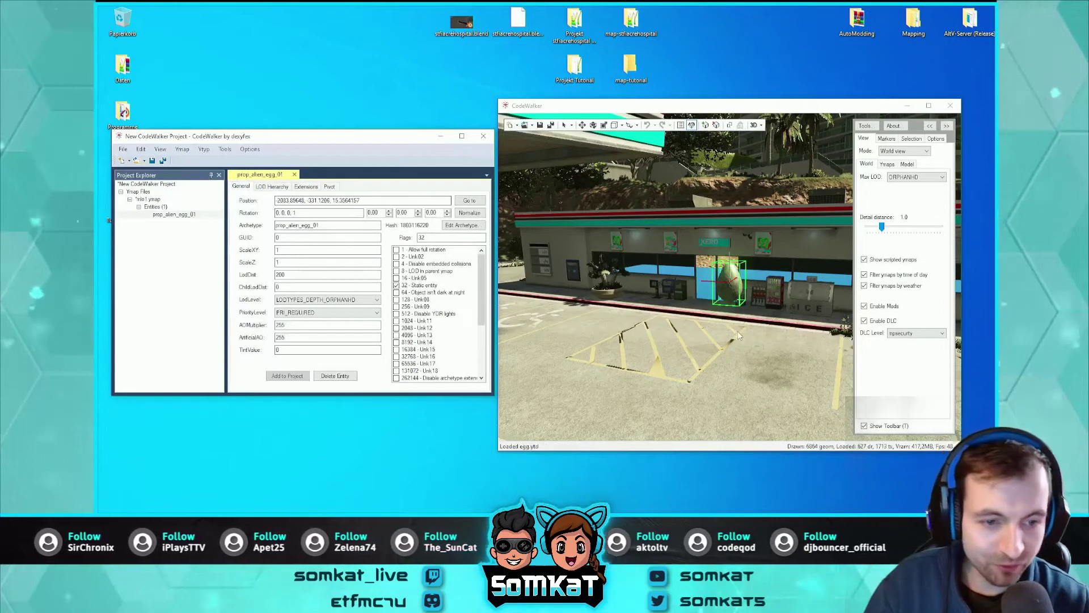
click(703, 109)
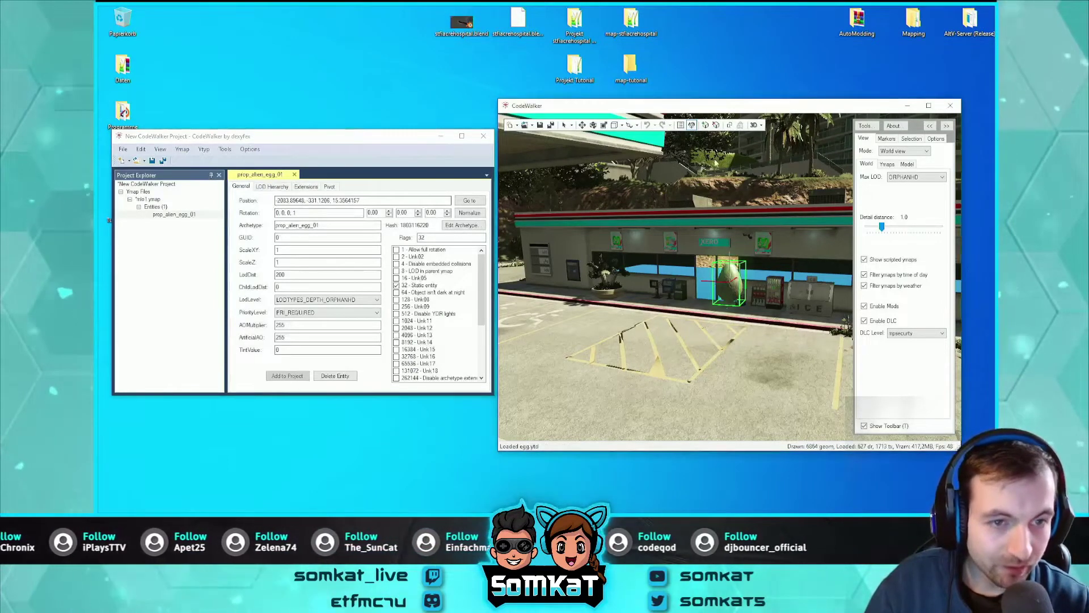
click(337, 212)
text(nilo1)
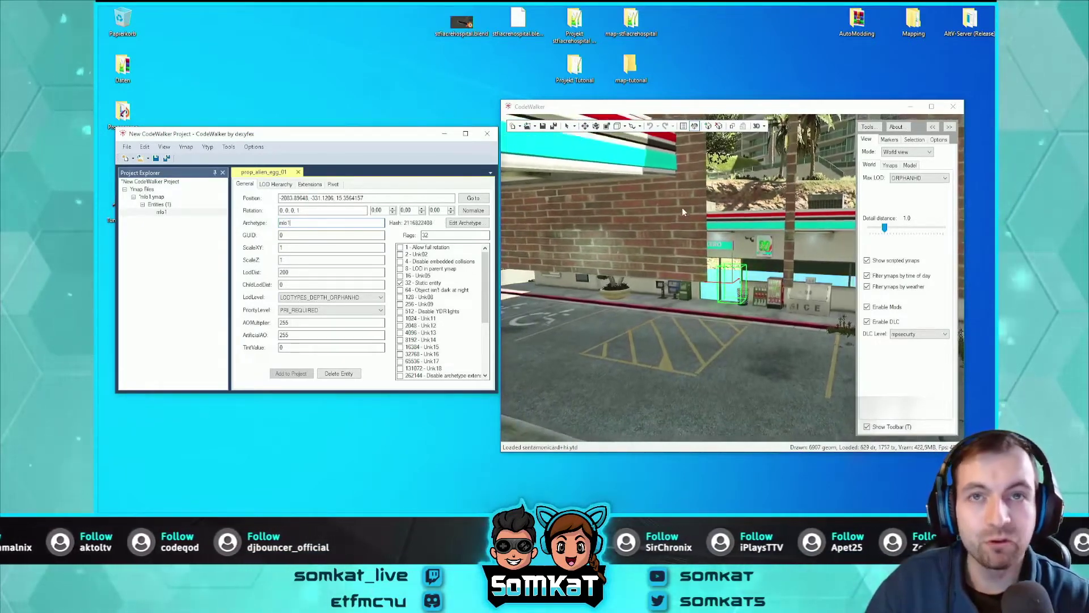
key(s)
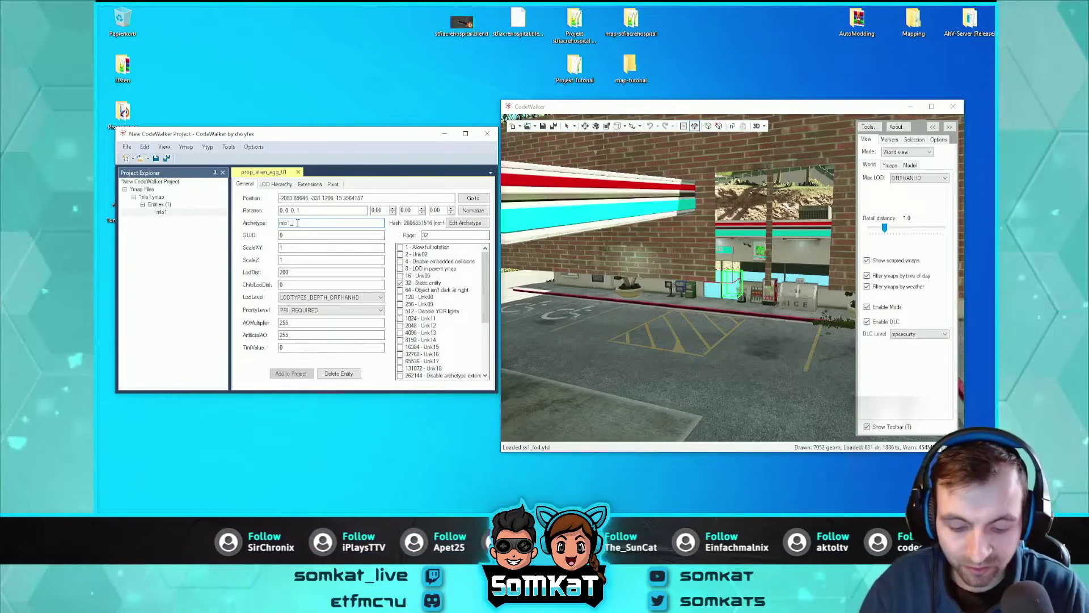
text(_collisio)
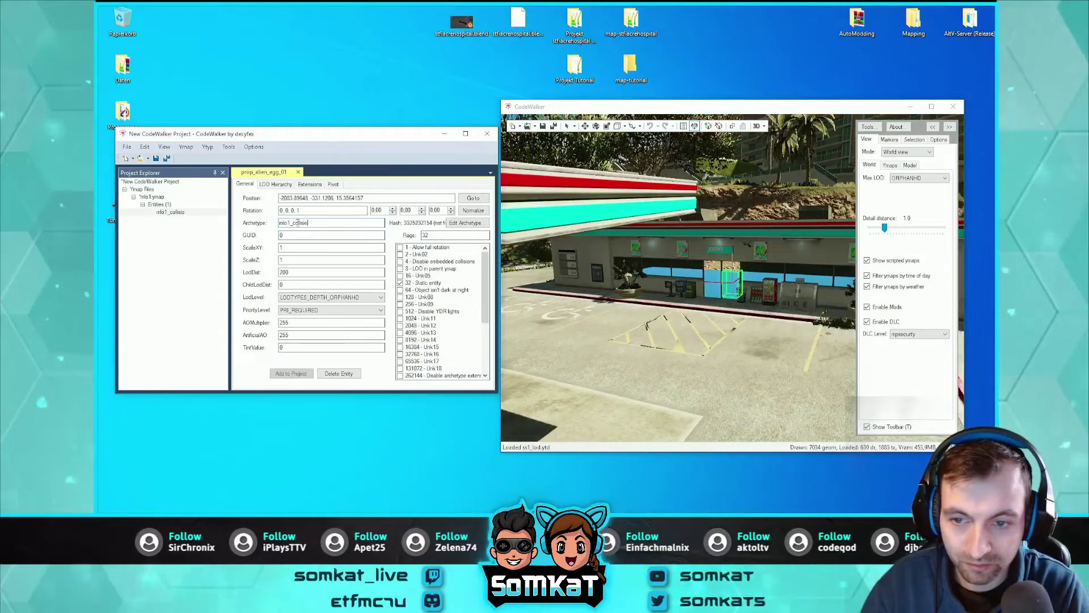
text(n)
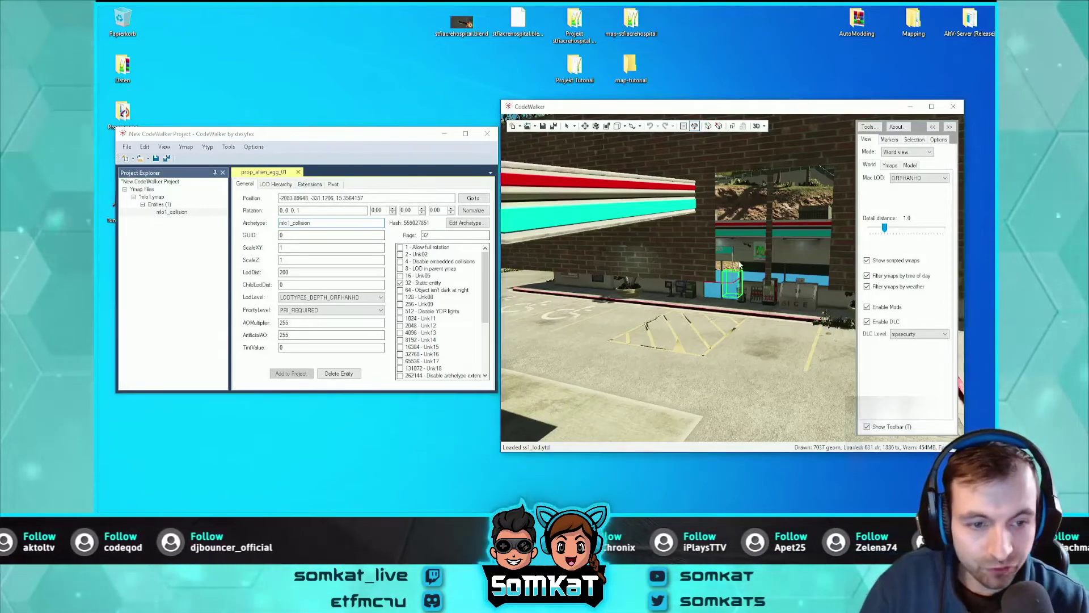
scroll(736, 271, down, 5)
Step: Tilt the camera downward and fly it over the gas station building
scroll(736, 271, down, 5)
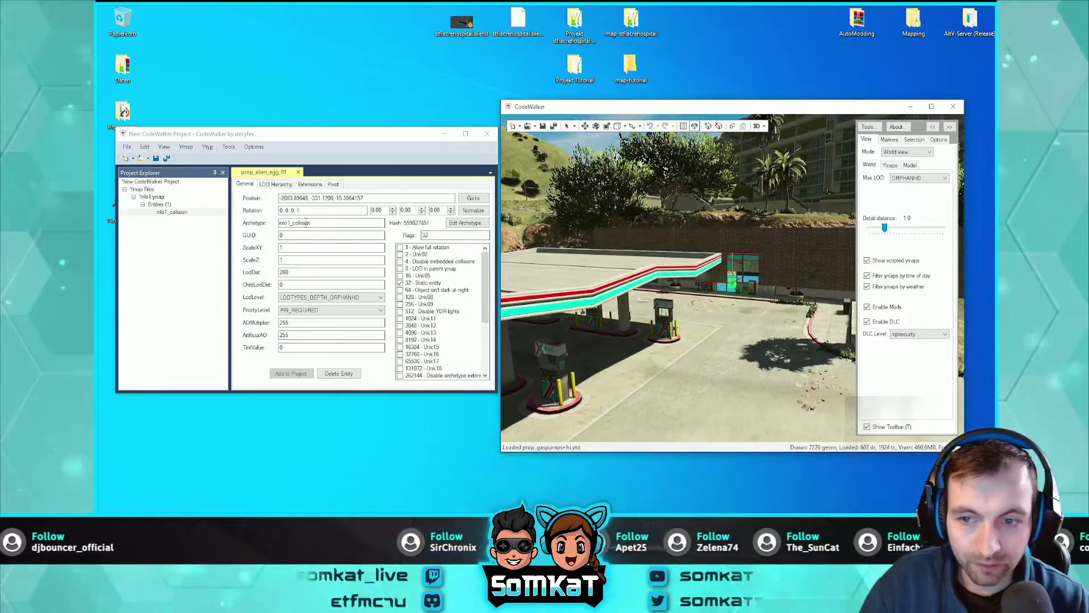
drag(330, 139, 321, 140)
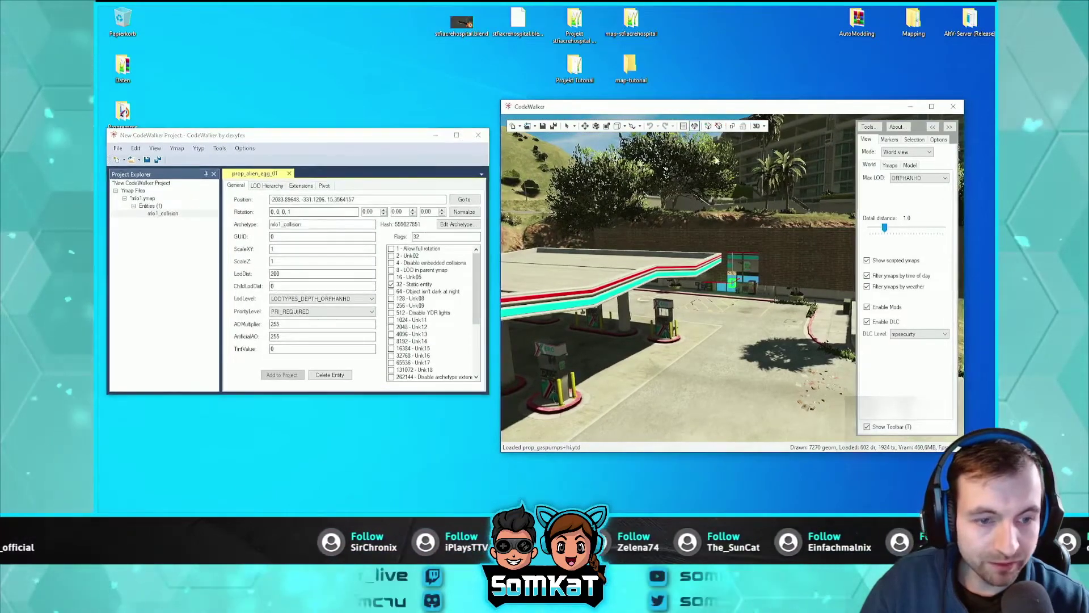
drag(760, 267, 765, 288)
scroll(766, 289, up, 5)
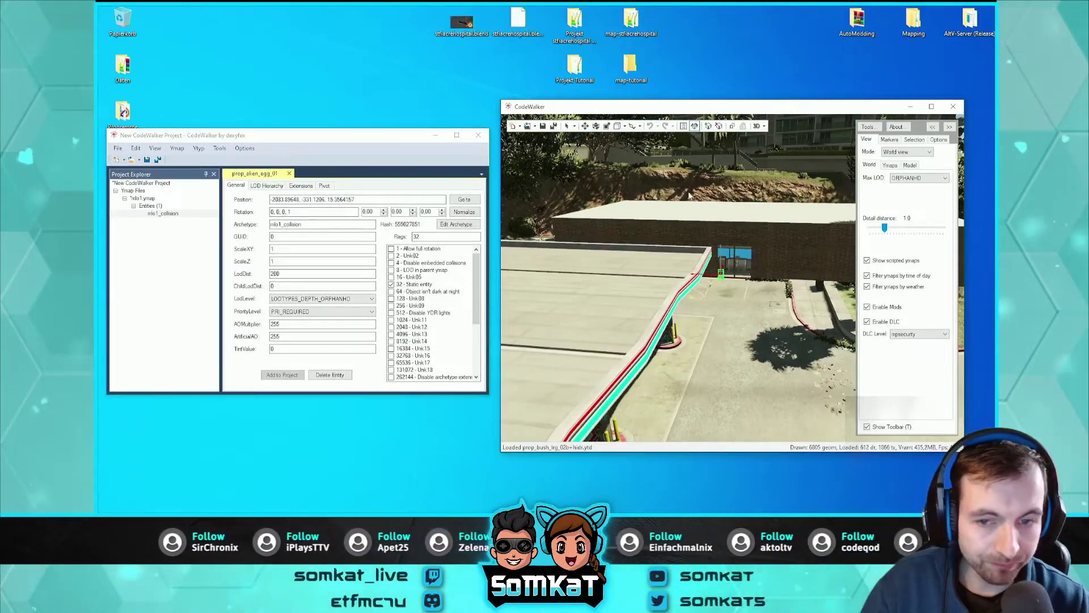
key(w)
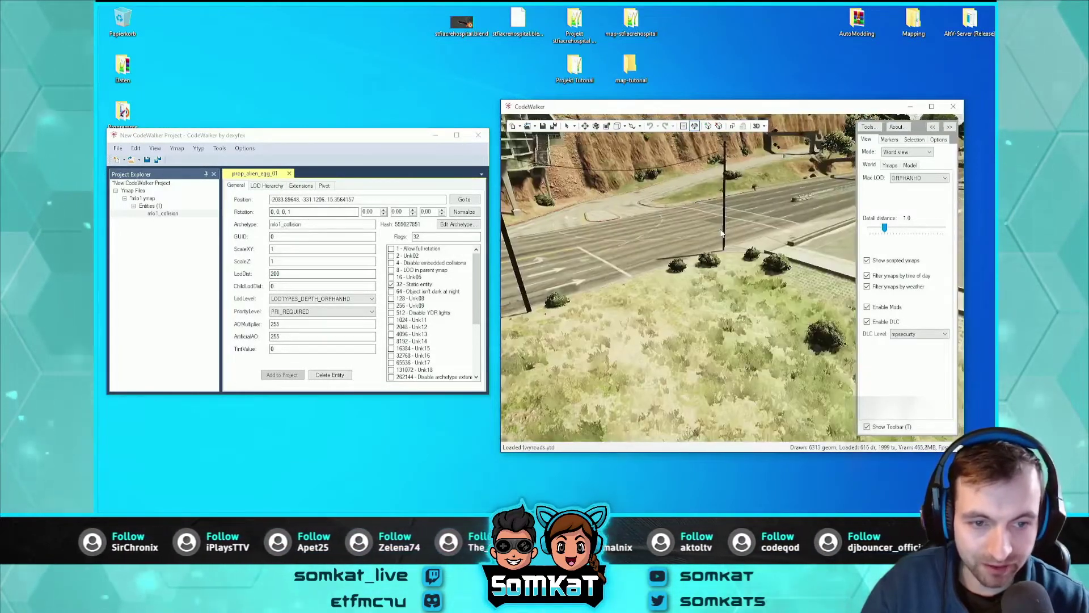
key(s)
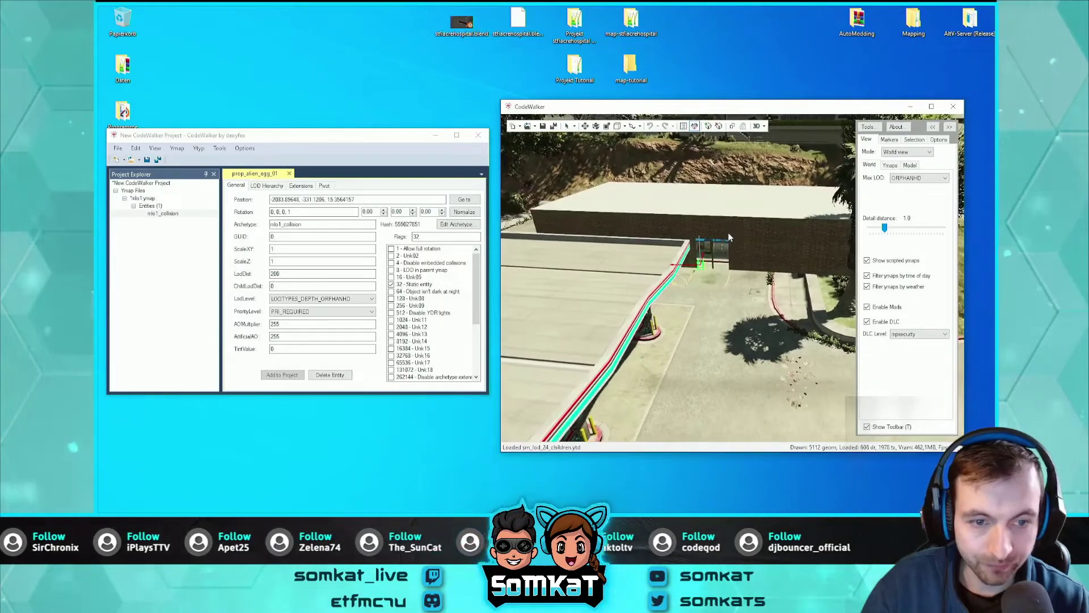
scroll(726, 234, up, 2)
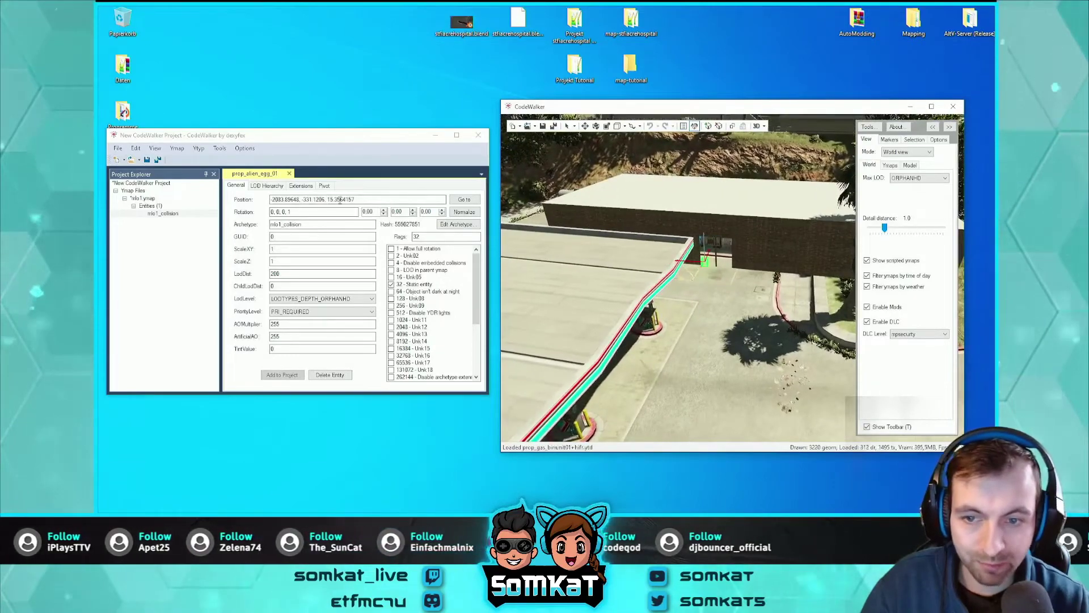
scroll(762, 253, down, 10)
Step: Zoom and rotate the view above the roof and palm tree
scroll(744, 256, up, 5)
scroll(738, 254, up, 3)
scroll(726, 250, up, 2)
scroll(702, 245, up, 2)
scroll(704, 249, down, 5)
scroll(706, 253, up, 3)
scroll(752, 267, up, 4)
scroll(740, 250, up, 2)
drag(736, 243, 755, 190)
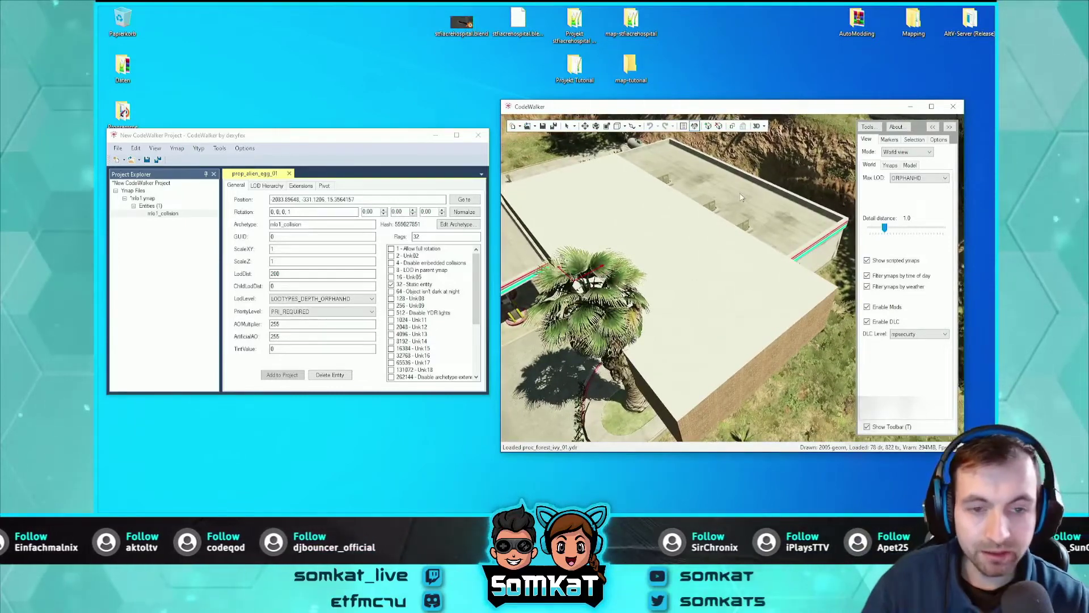
drag(744, 205, 670, 171)
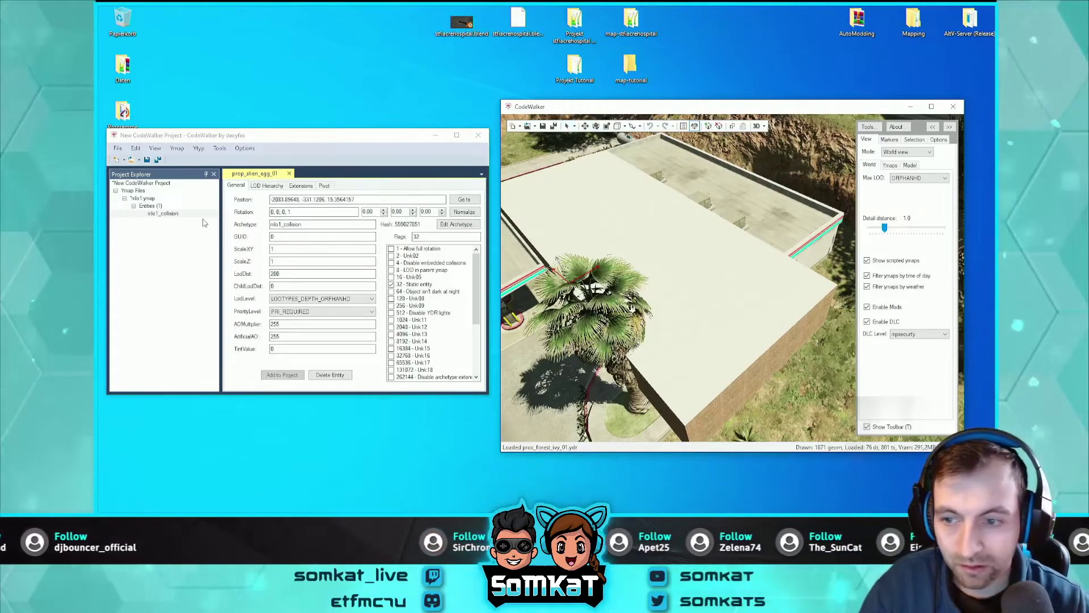
click(328, 225)
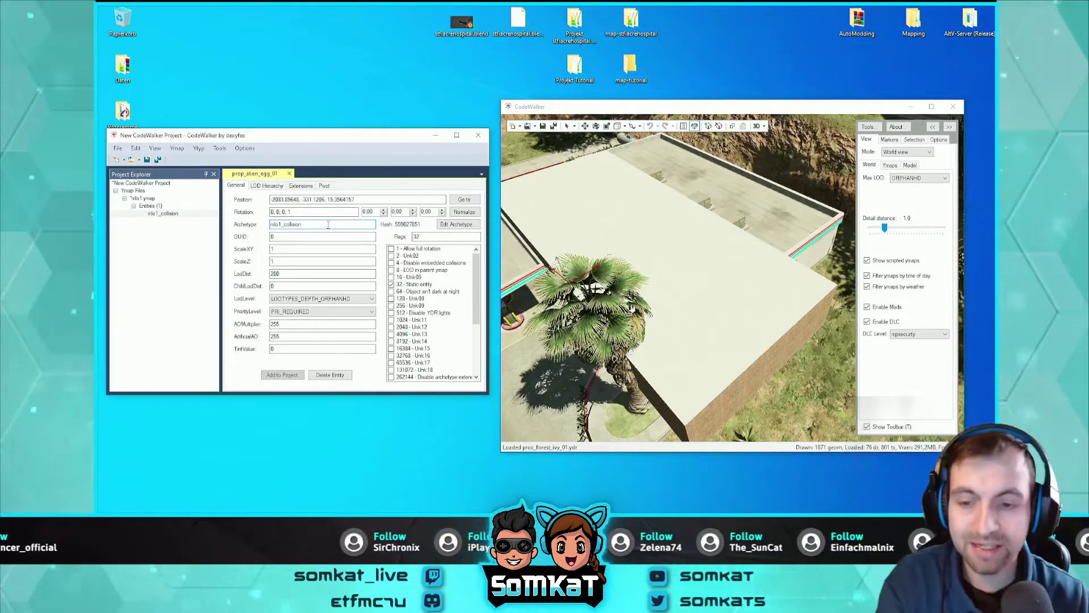
Step: Retype the final 'n' of the mlo1_collision archetype so the building model reloads
key(BackSpace)
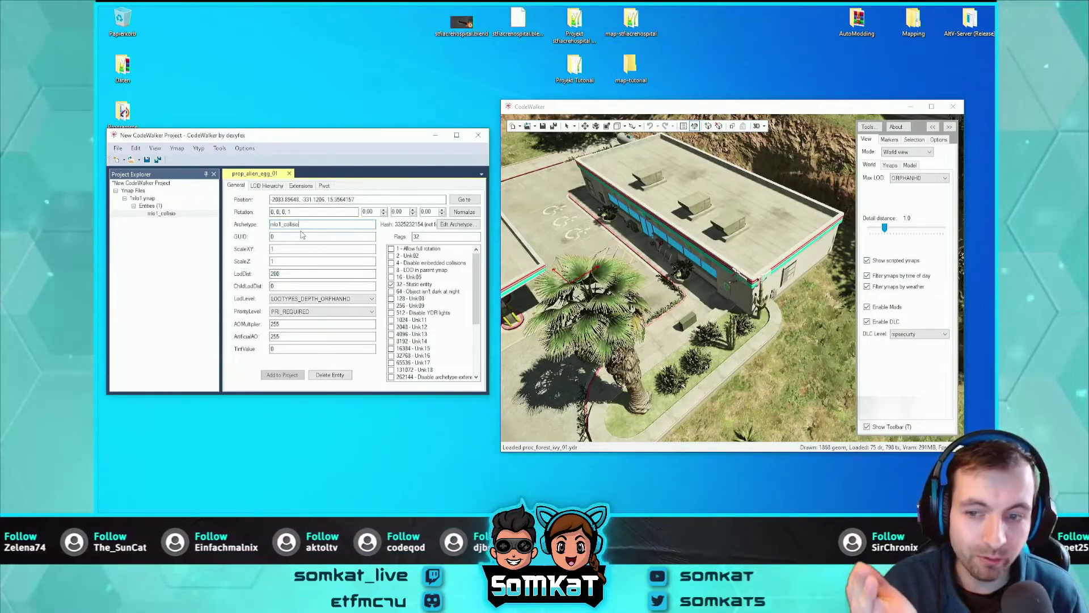
text(n)
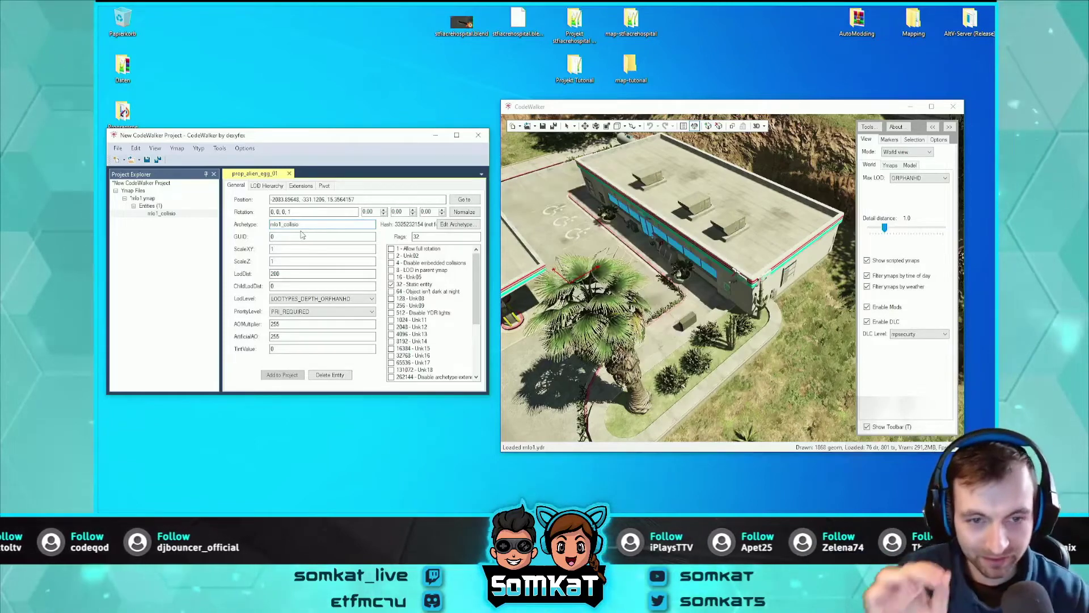
drag(341, 139, 342, 135)
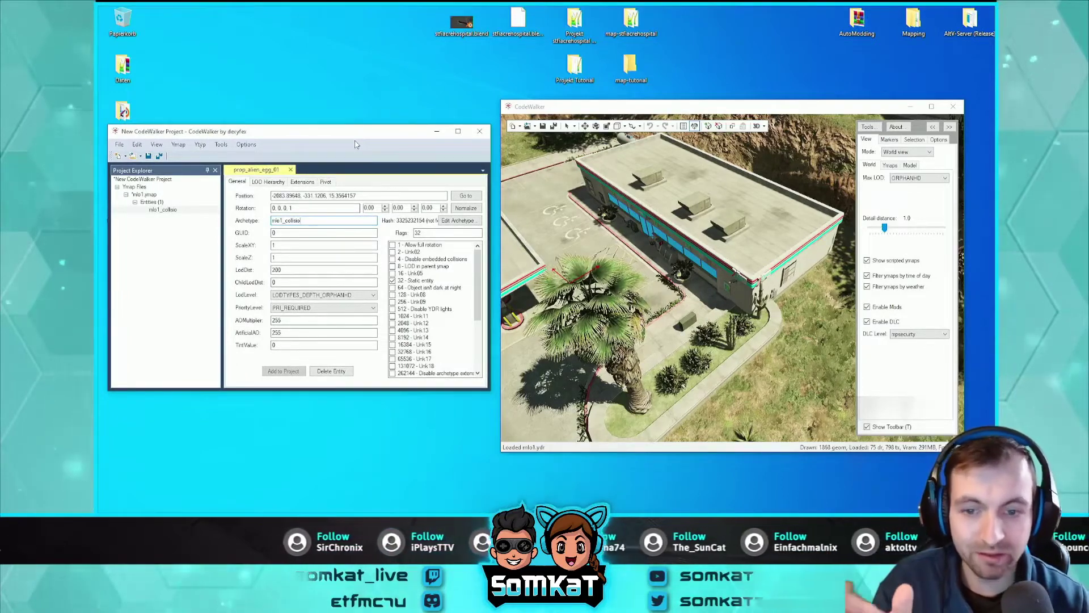
drag(369, 131, 372, 136)
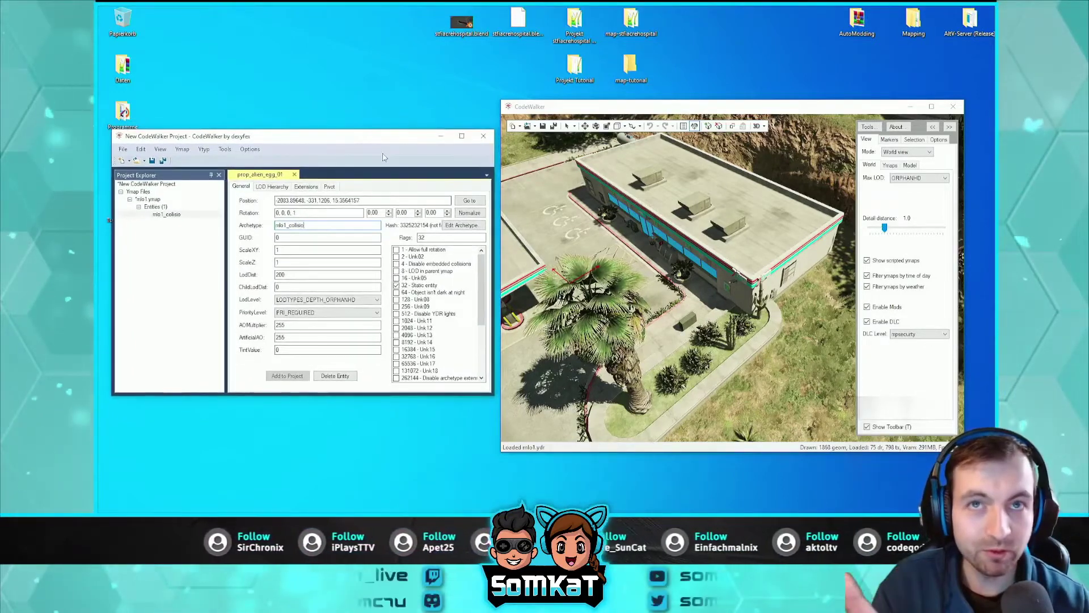
drag(347, 142, 346, 144)
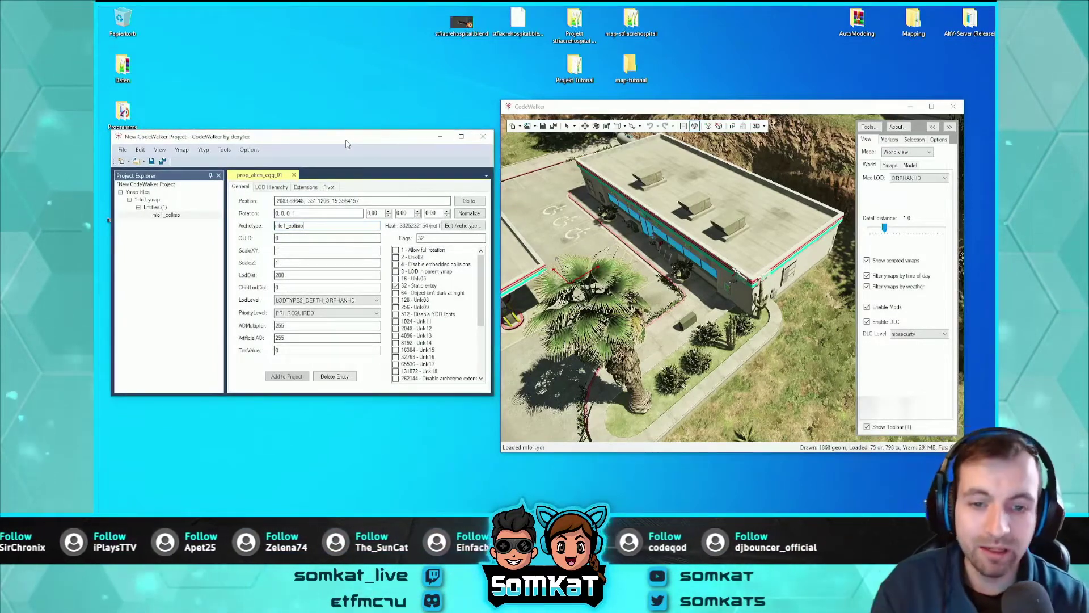
Step: Reposition the project window slightly and check the reloaded, textured building
drag(358, 142, 354, 139)
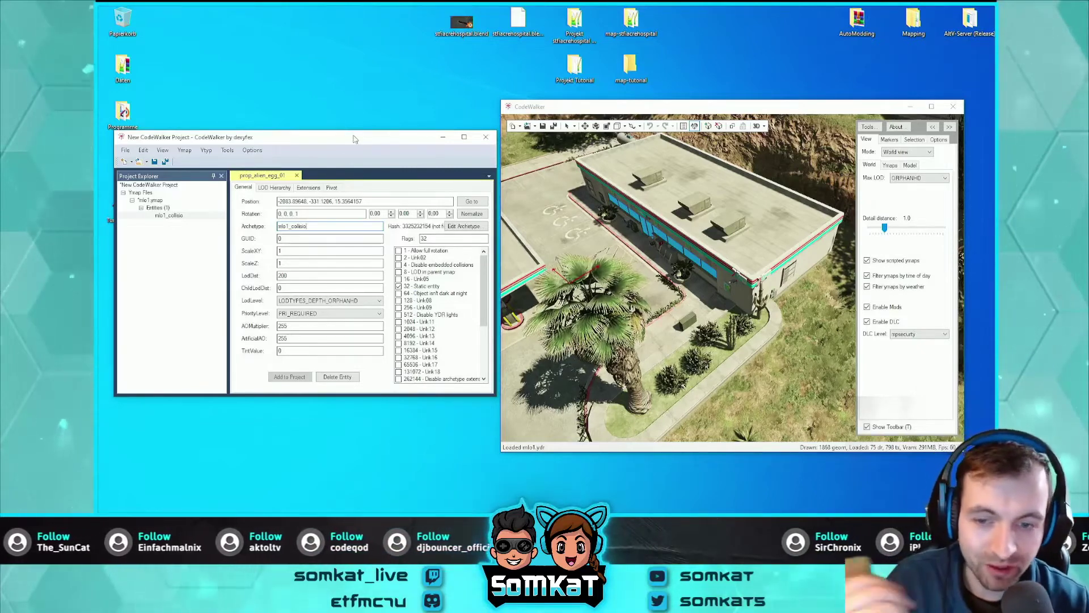
drag(354, 139, 341, 145)
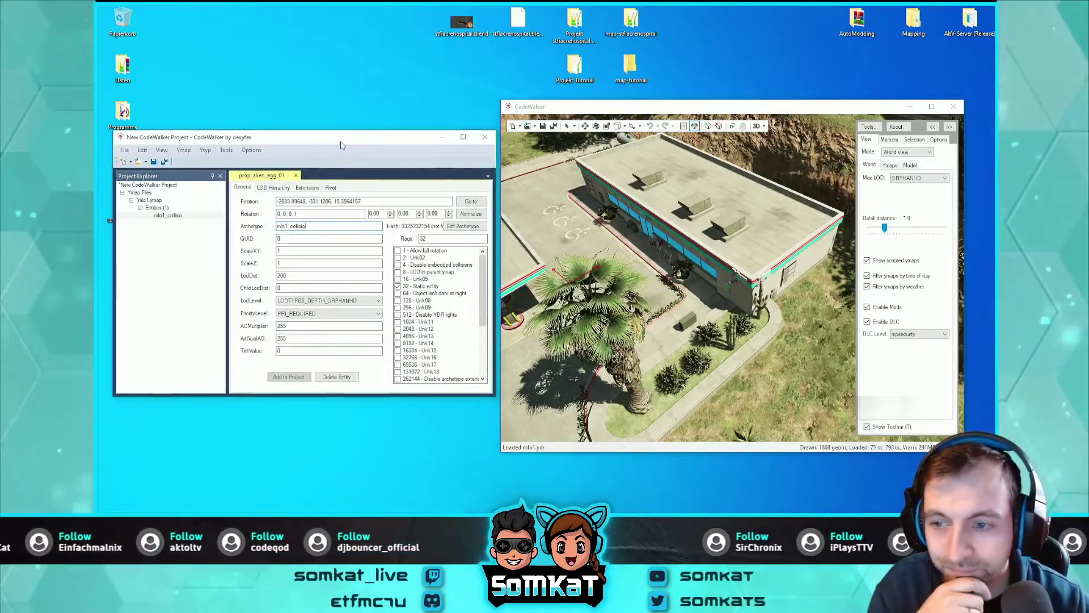
drag(341, 144, 339, 143)
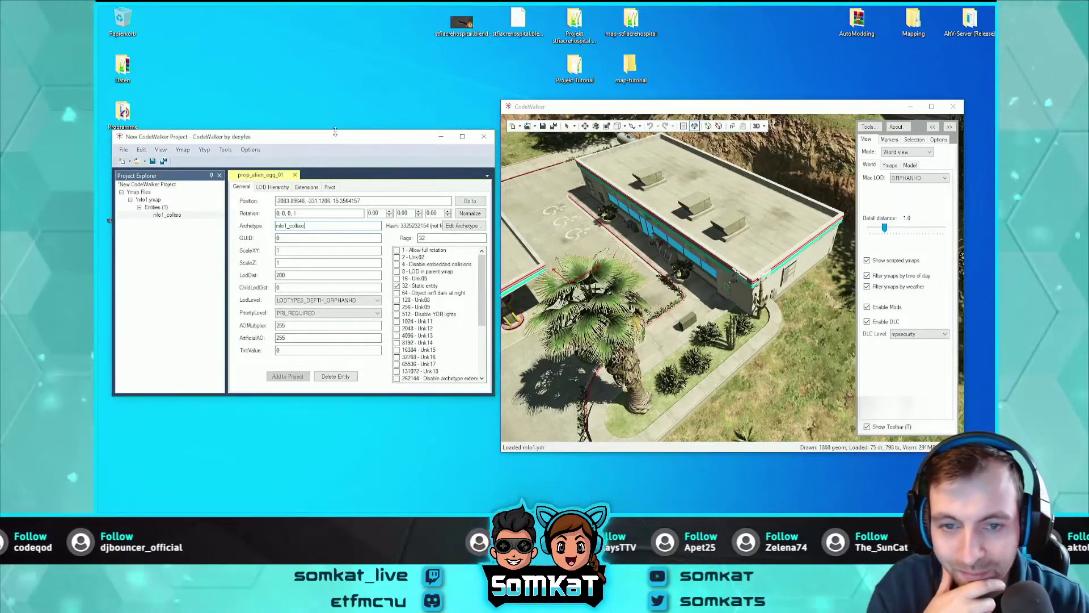
drag(332, 135, 332, 137)
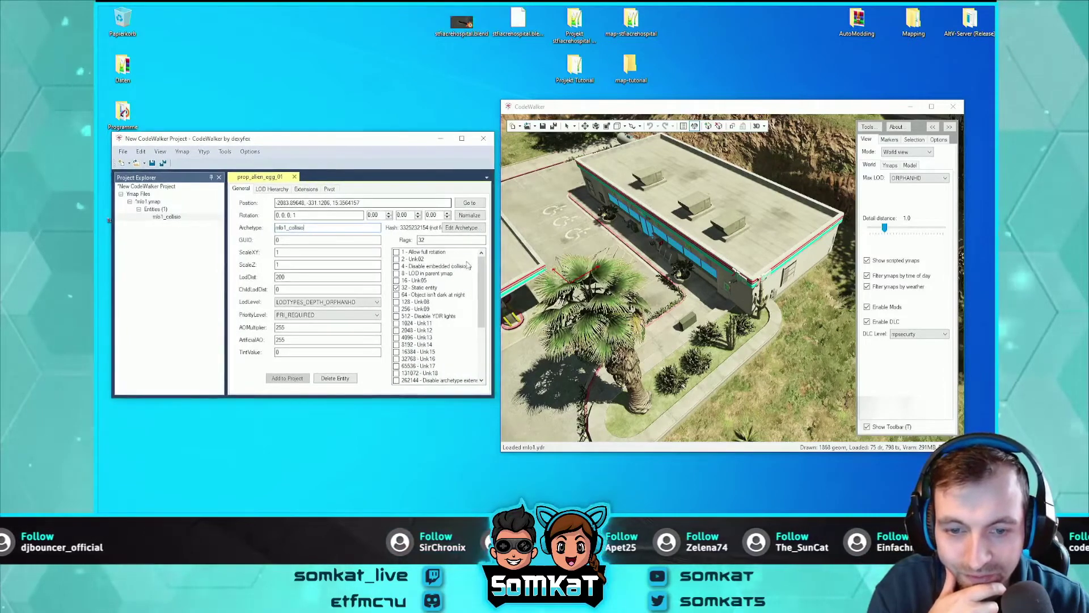
scroll(483, 285, down, 3)
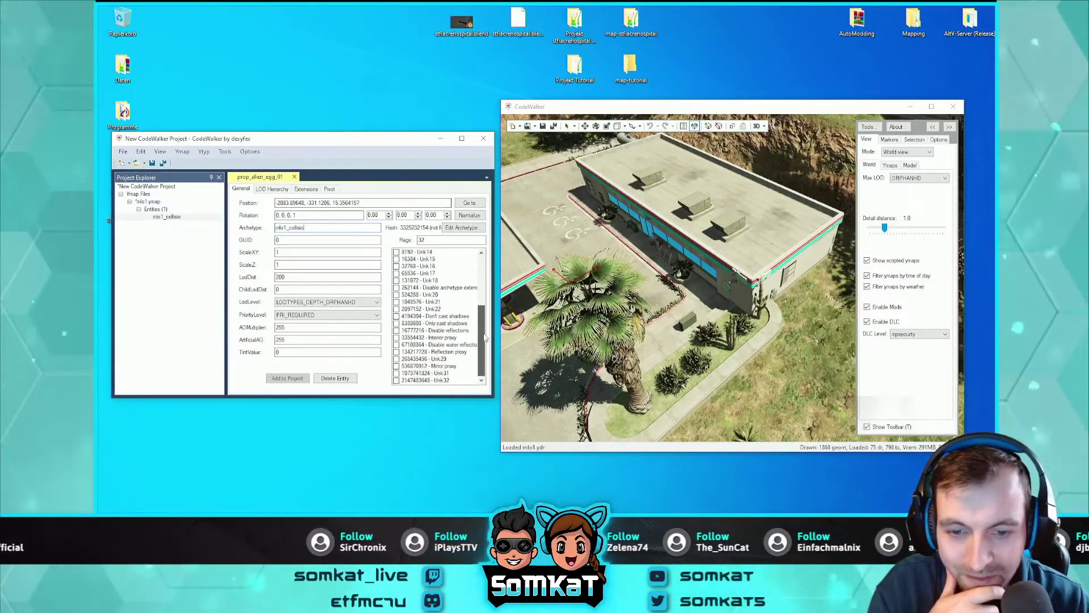
scroll(482, 291, up, 3)
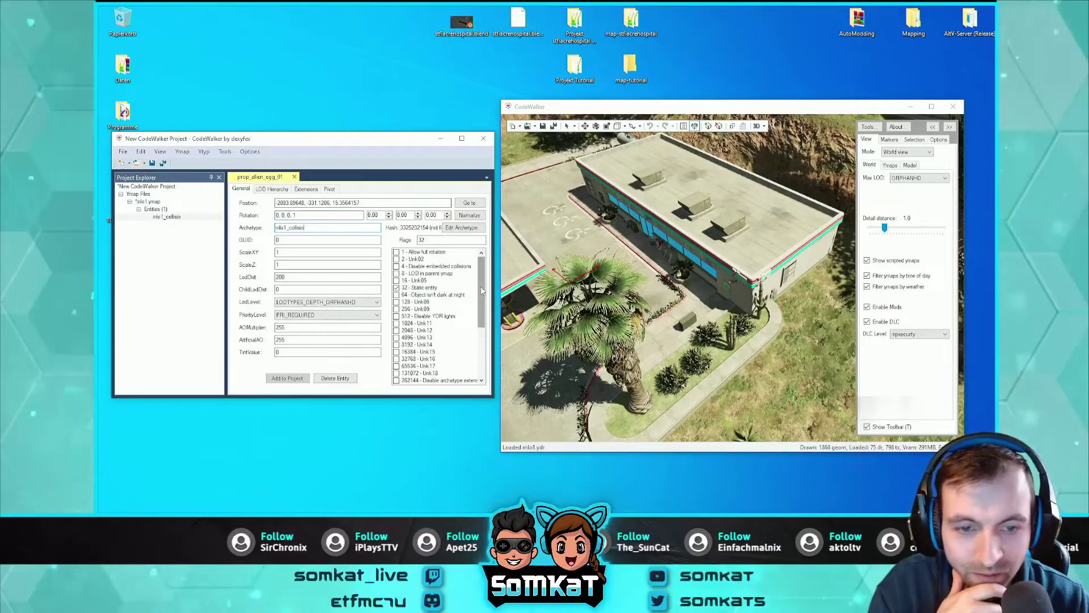
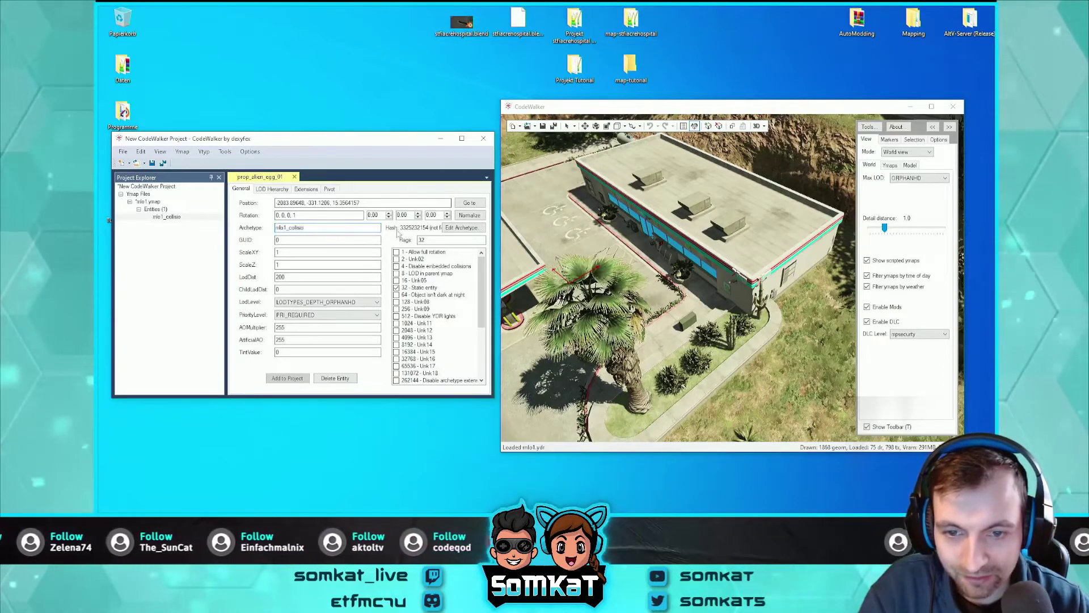
Step: Undo the archetype name edit, select sm_26_gasdecal and switch on the Move widget
text(n)
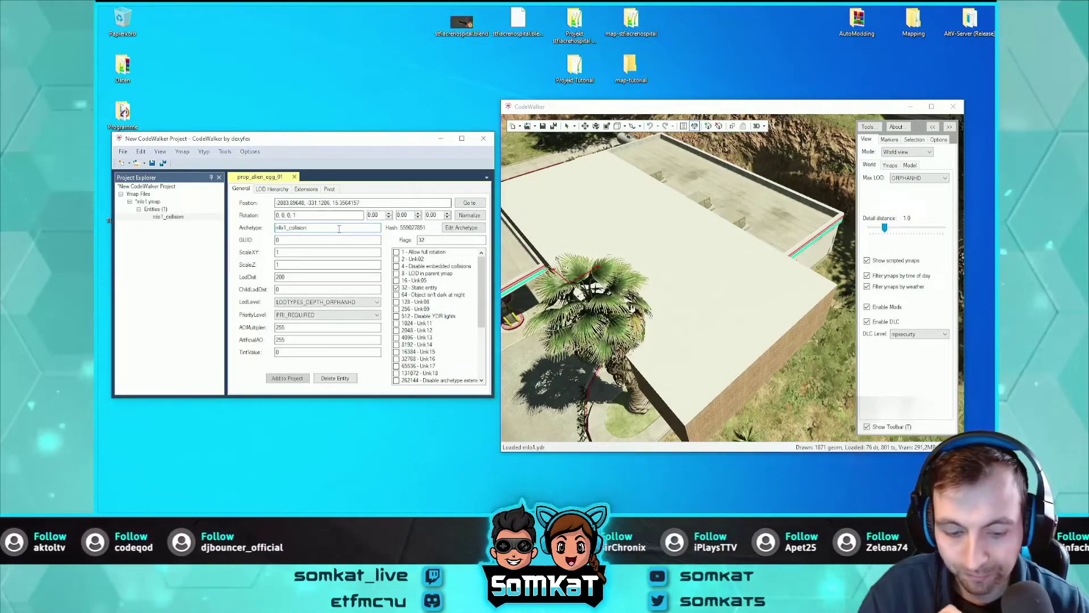
key(BackSpace)
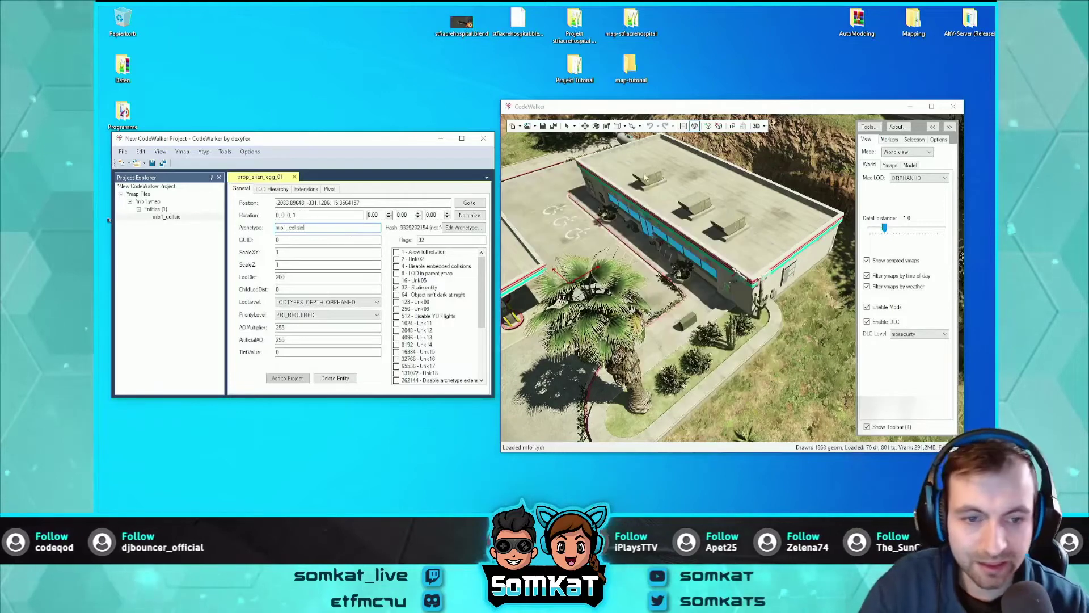
click(724, 197)
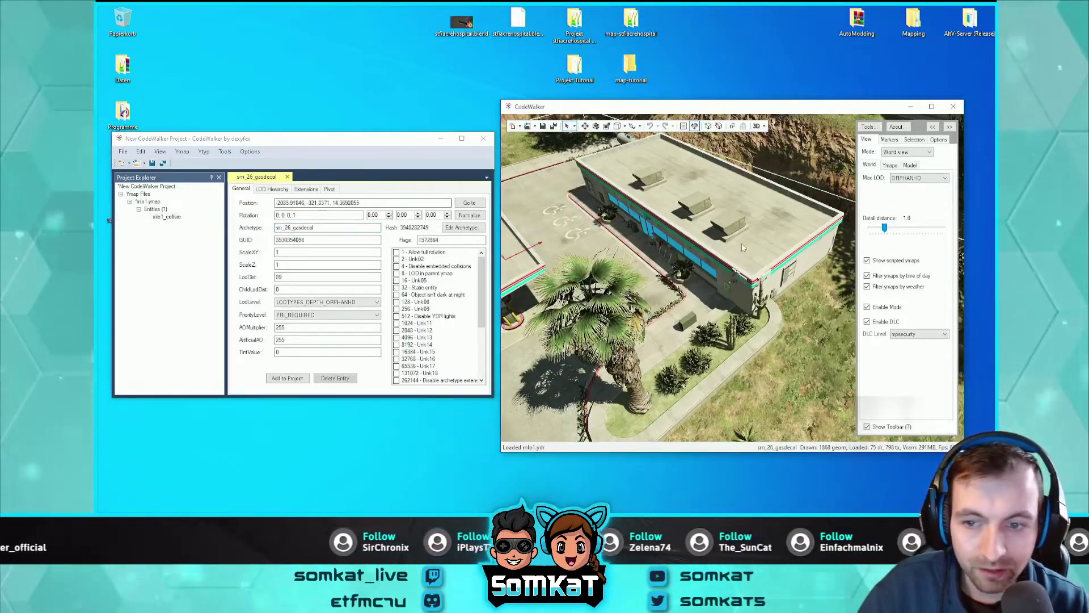
click(584, 126)
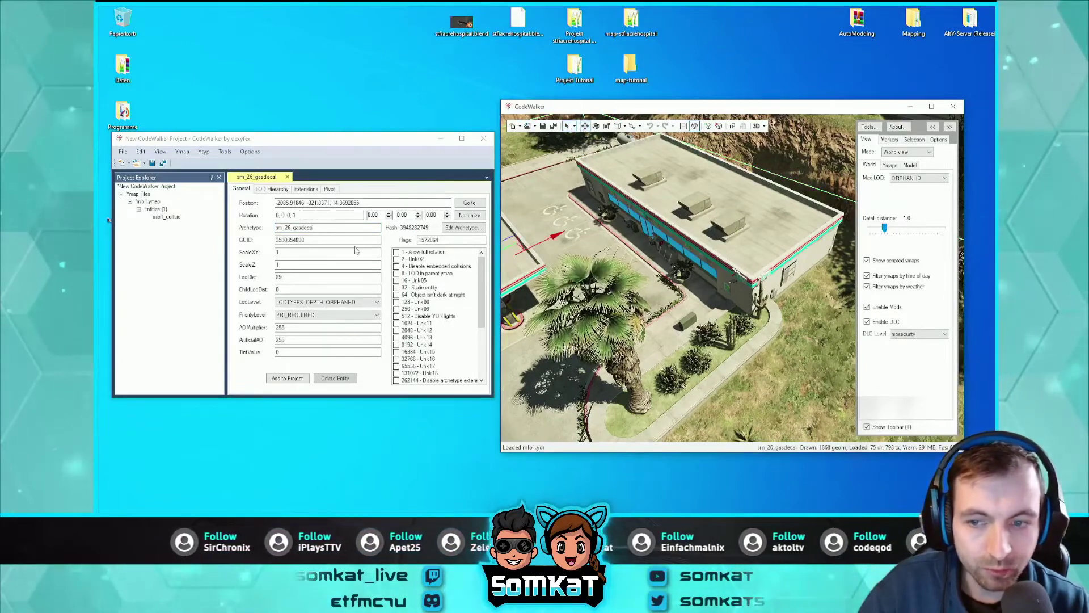
drag(656, 254, 728, 239)
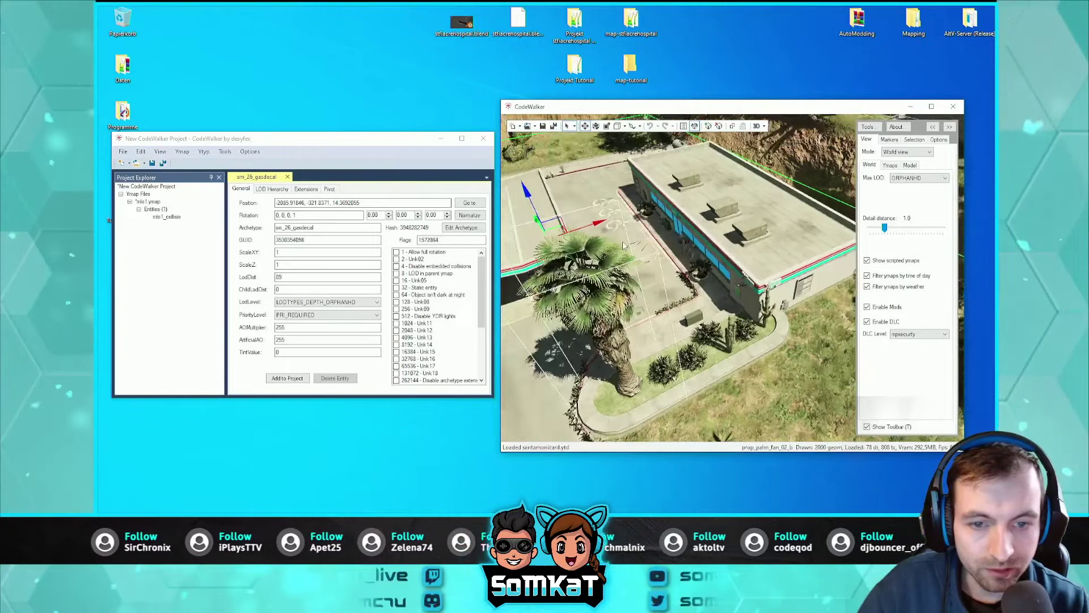
Step: Select the sm_26_gas building after checking the rooftop aircon unit
click(771, 209)
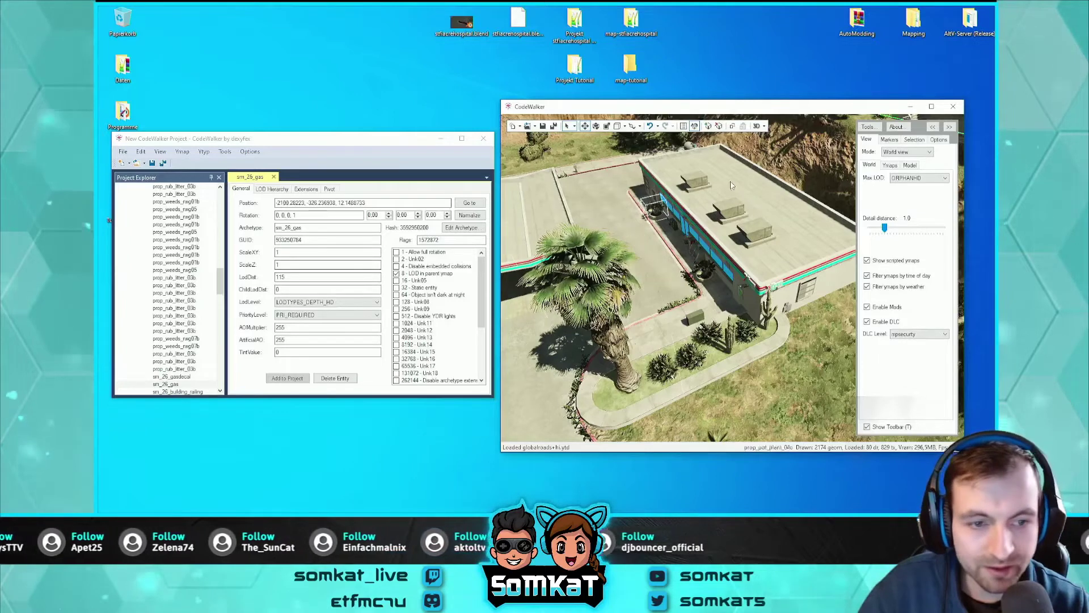
click(730, 207)
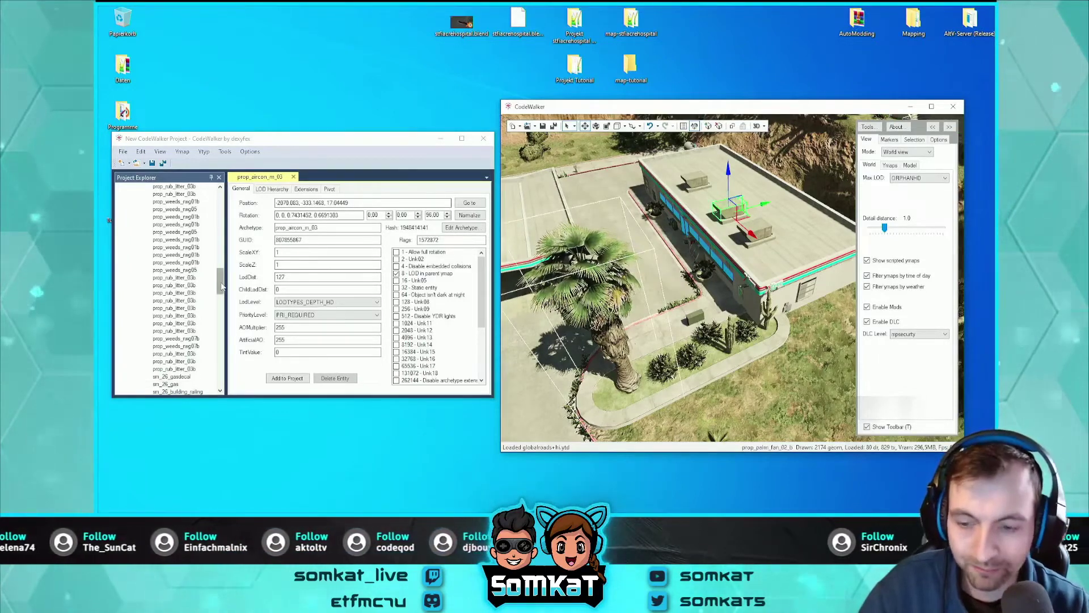
click(173, 278)
drag(221, 281, 221, 203)
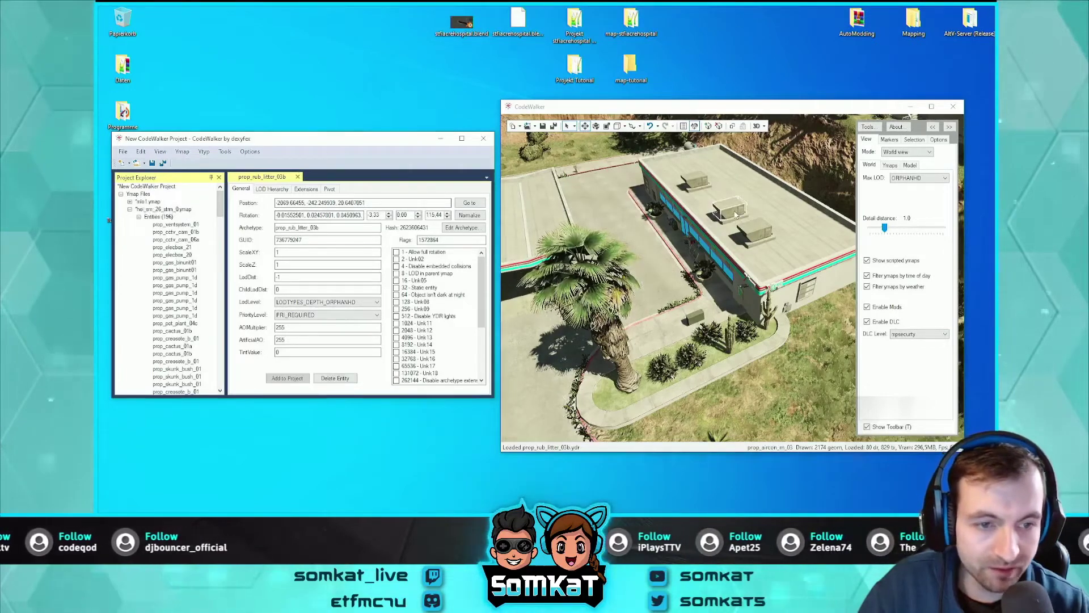
click(735, 214)
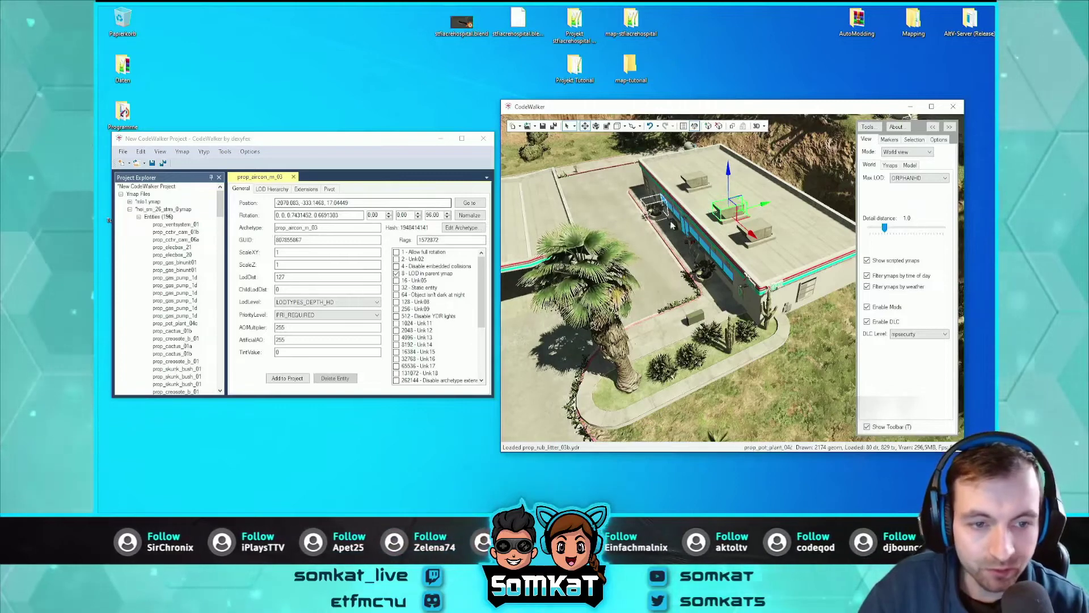
click(693, 208)
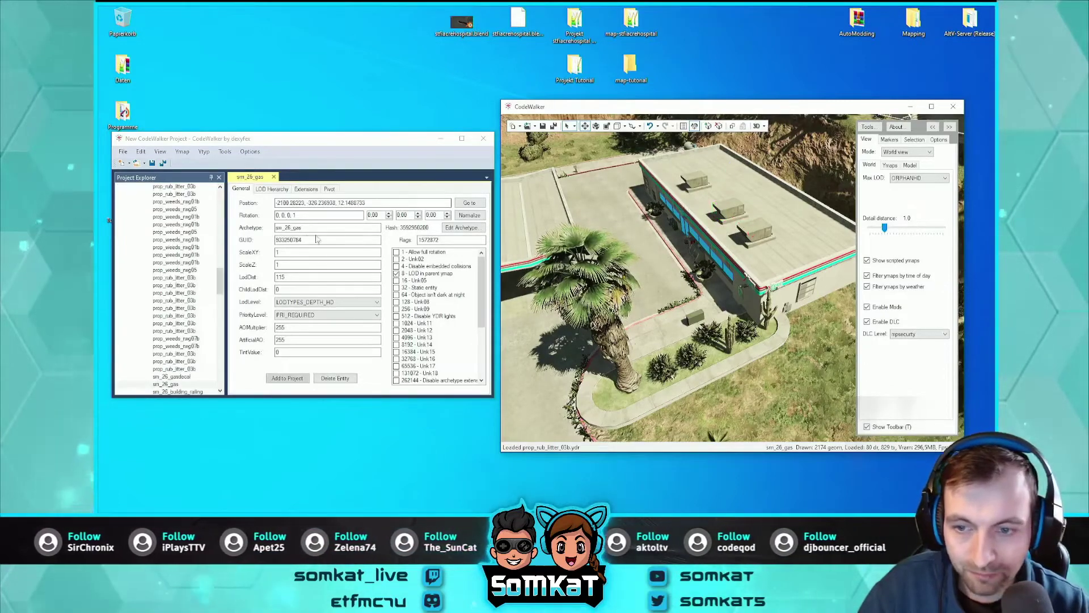
Step: Copy the building's Position coordinates and open the hei_sm_26_strm_0.ymap properties
drag(367, 203, 284, 202)
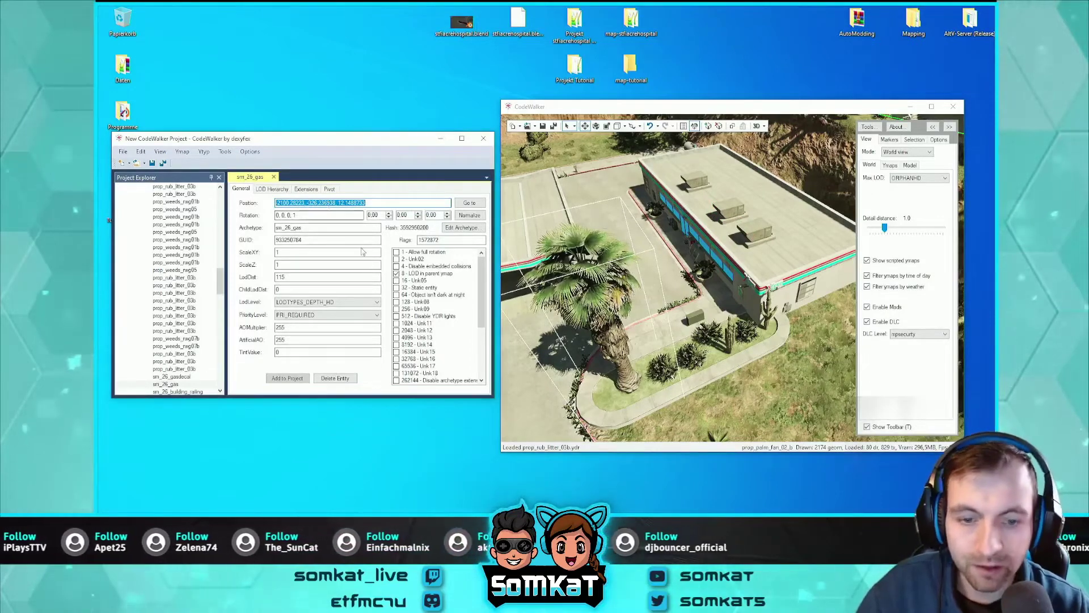
click(913, 140)
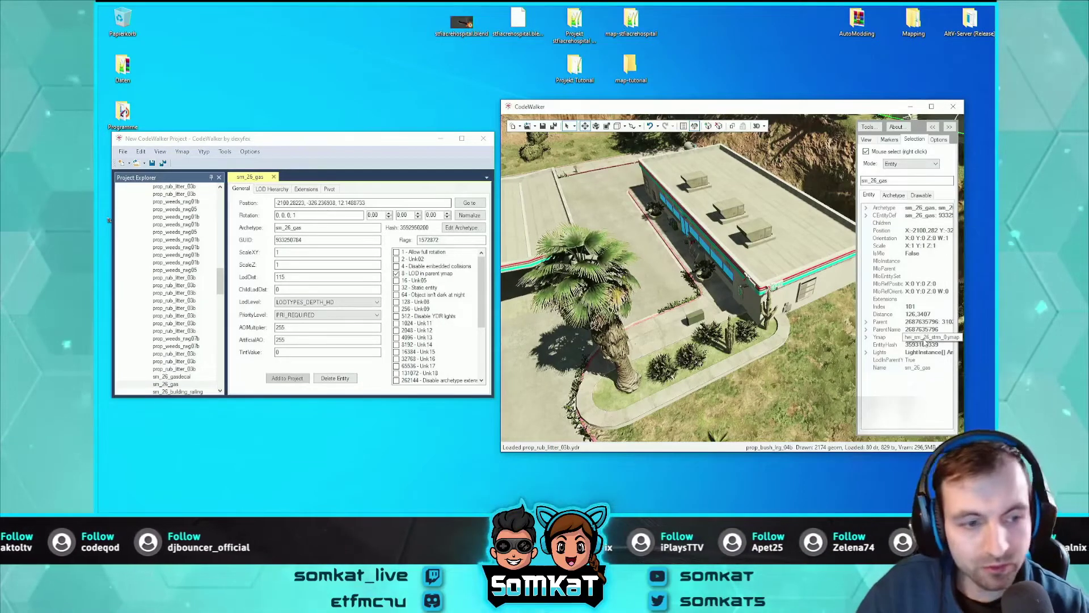
drag(366, 202, 285, 202)
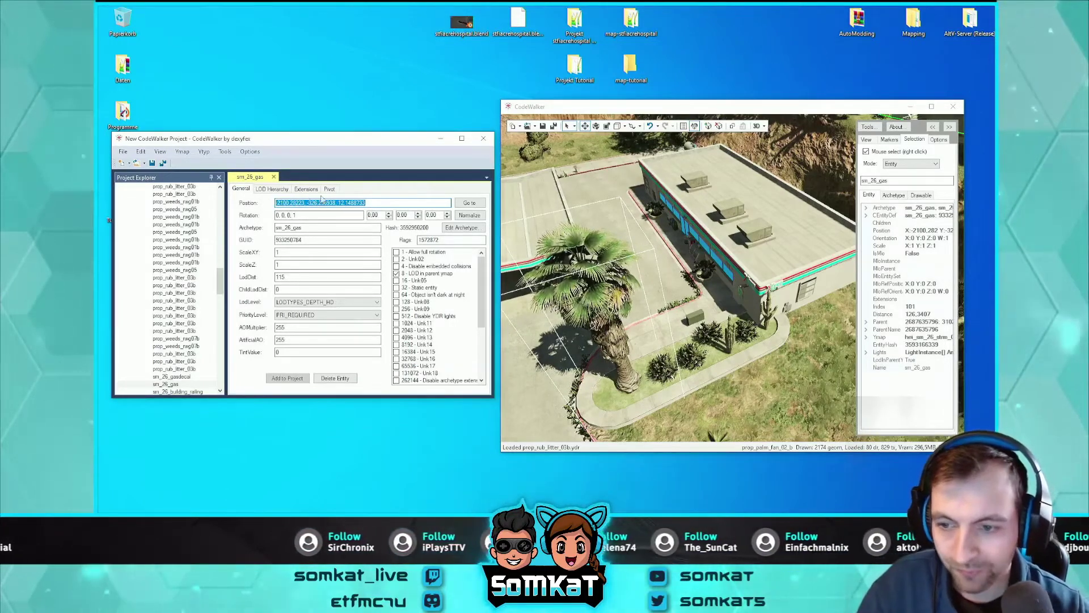
drag(220, 281, 224, 195)
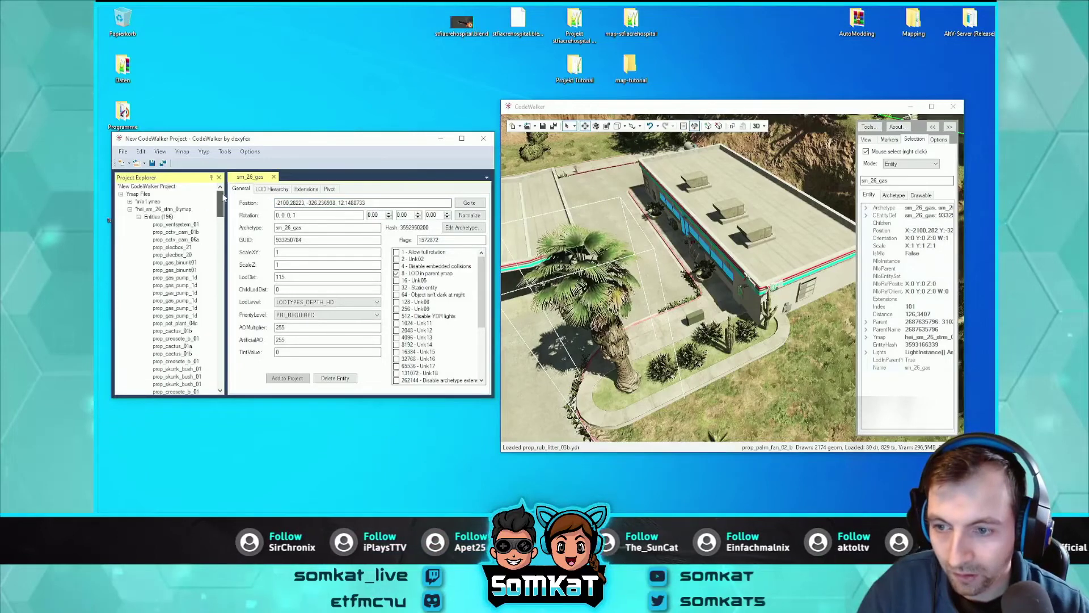
double_click(159, 212)
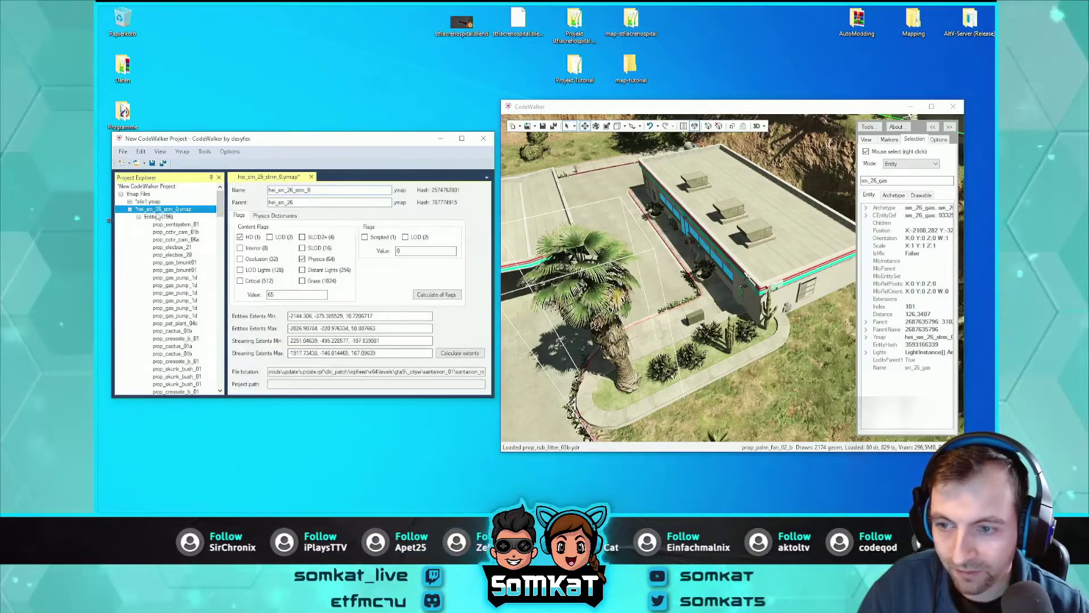
Step: Remove the gas station ymap from the project and open the mlo1.ymap entity
click(181, 152)
click(216, 223)
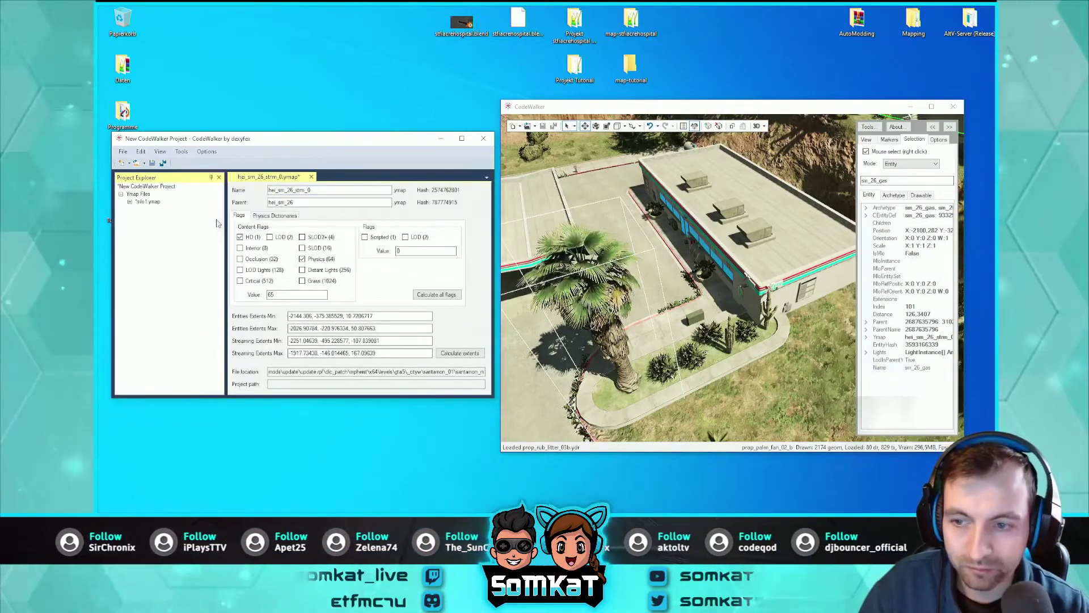
double_click(149, 202)
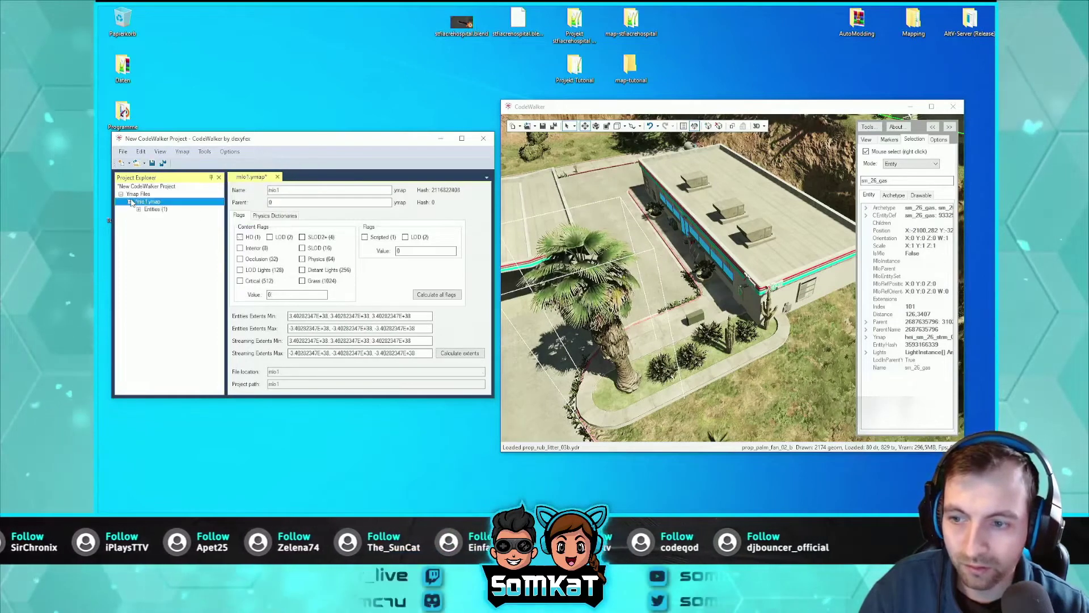
double_click(154, 209)
click(165, 216)
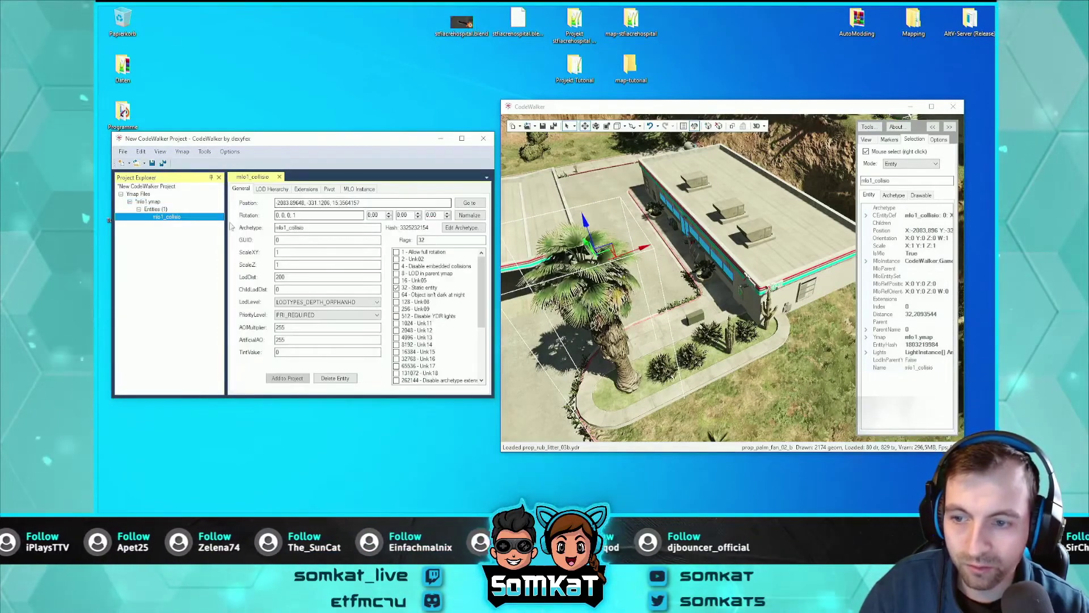
Step: Set the entity archetype to mlo1_collision and paste the gas building's coordinates as its Position
click(332, 227)
text(n)
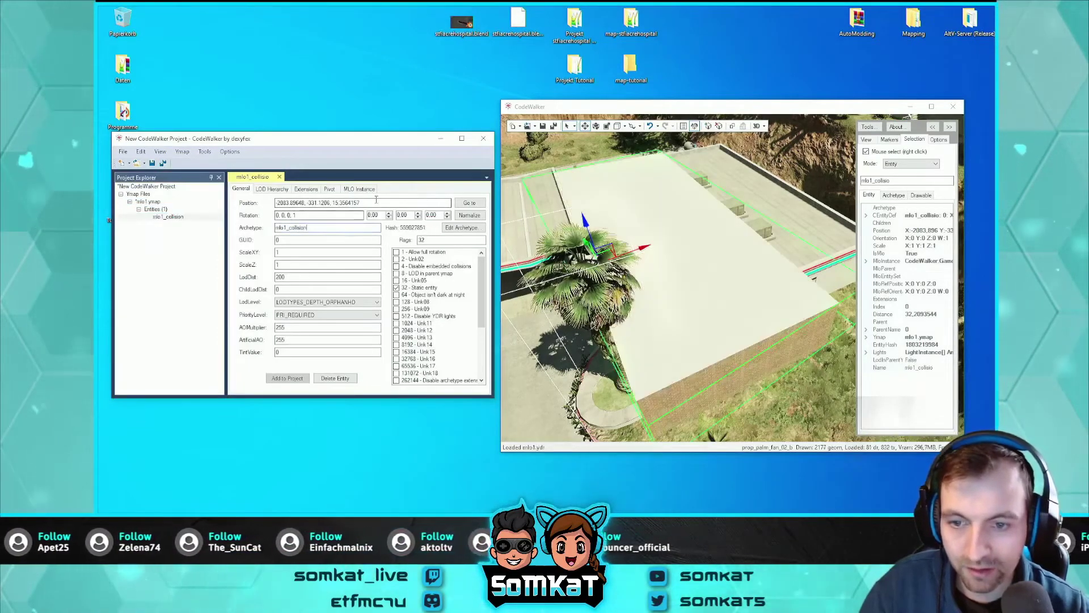
drag(376, 203, 266, 205)
key(ctrl+v)
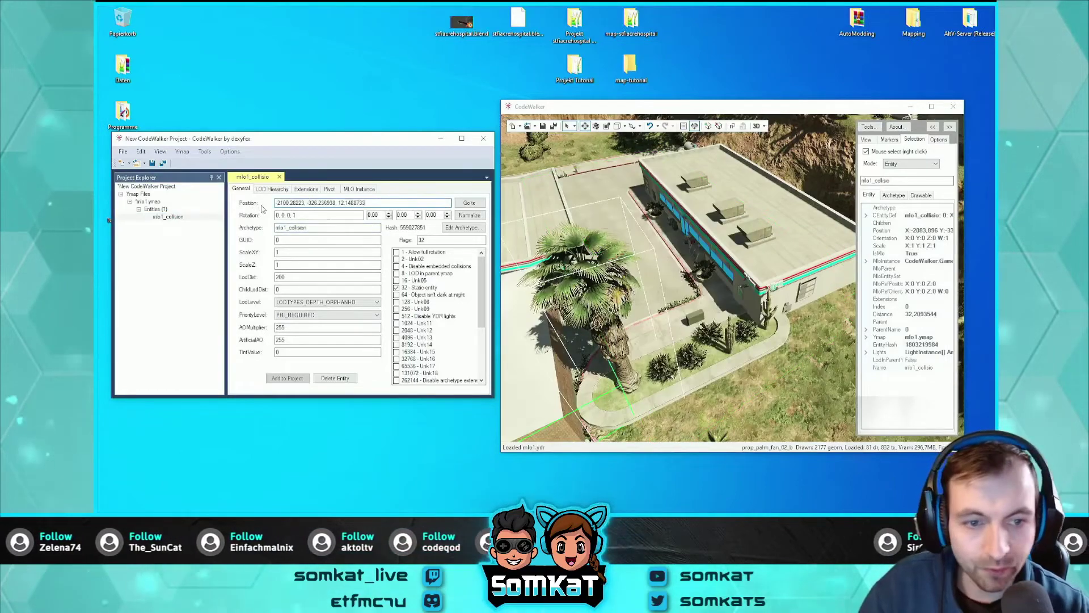
Step: Orbit around the gas station to check the placed mlo1_collision building
mouse_move(676, 223)
mouse_down()
mouse_move(634, 221)
mouse_move(696, 296)
mouse_up()
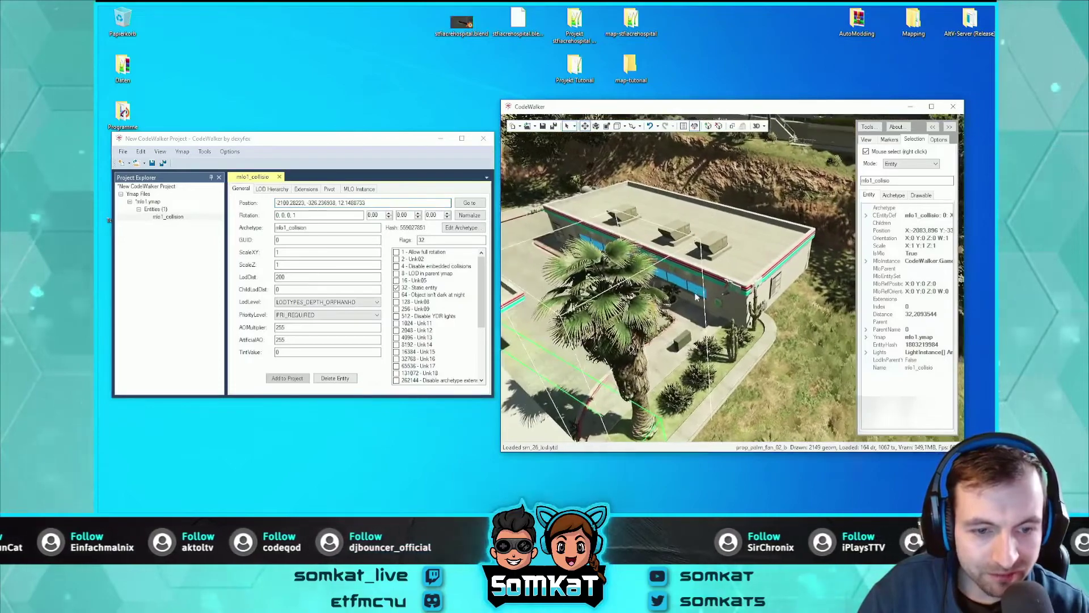
scroll(697, 296, down, 5)
scroll(696, 296, up, 5)
scroll(681, 272, up, 3)
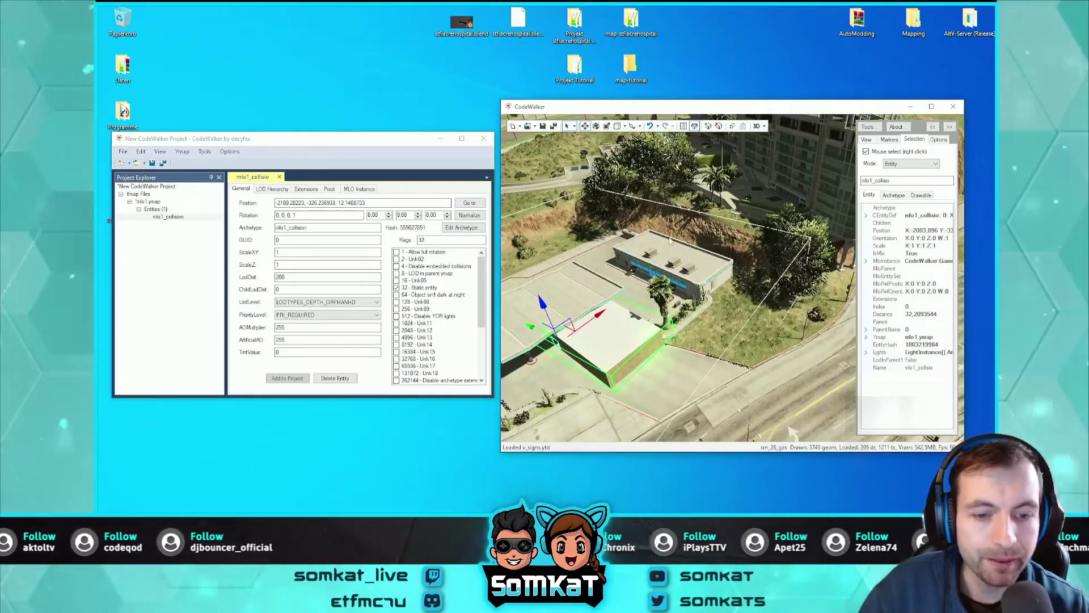
drag(696, 296, 706, 293)
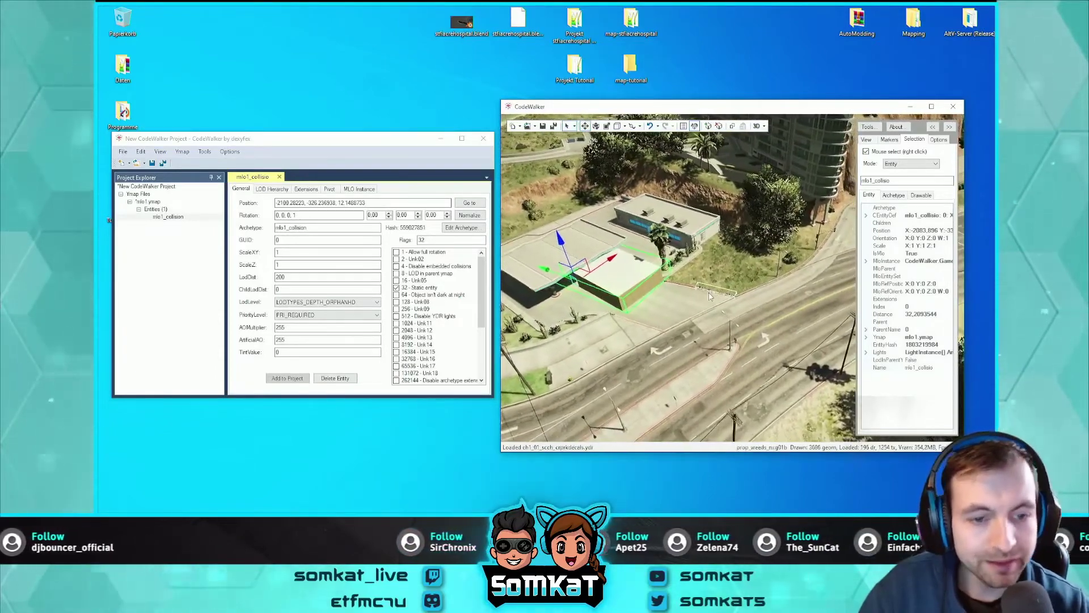
key(d)
scroll(709, 296, up, 2)
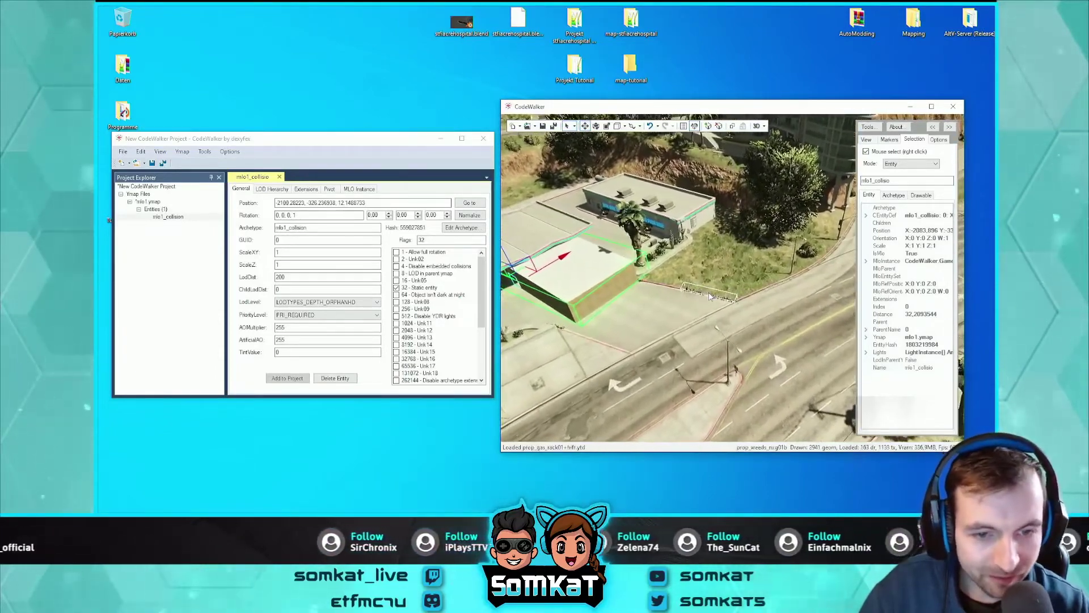
drag(709, 296, 686, 287)
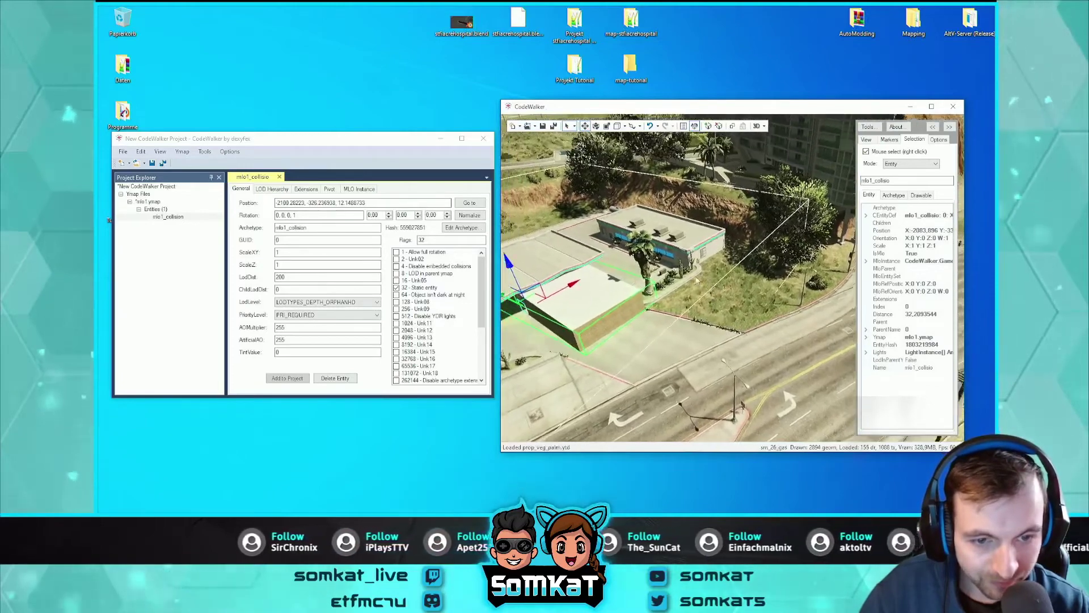
drag(686, 286, 748, 316)
scroll(603, 253, up, 5)
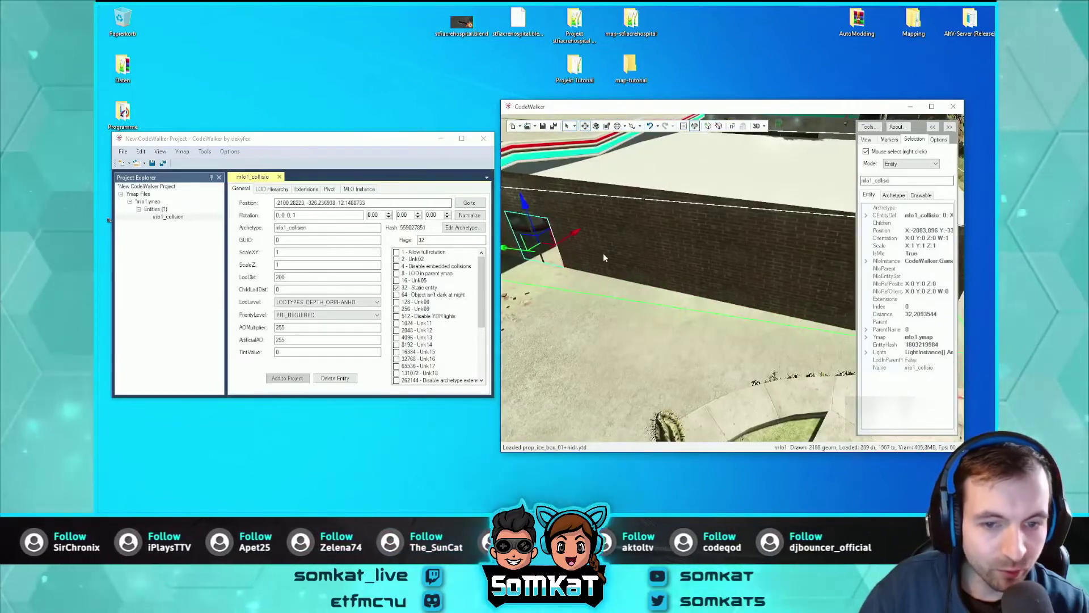
scroll(603, 258, down, 3)
scroll(652, 261, down, 3)
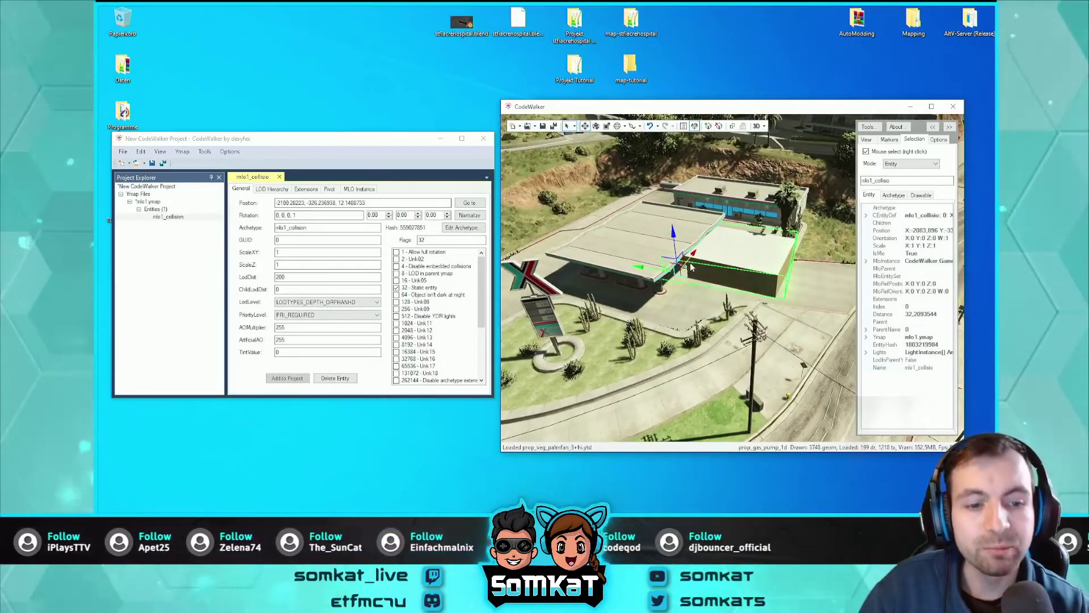
drag(731, 325, 714, 202)
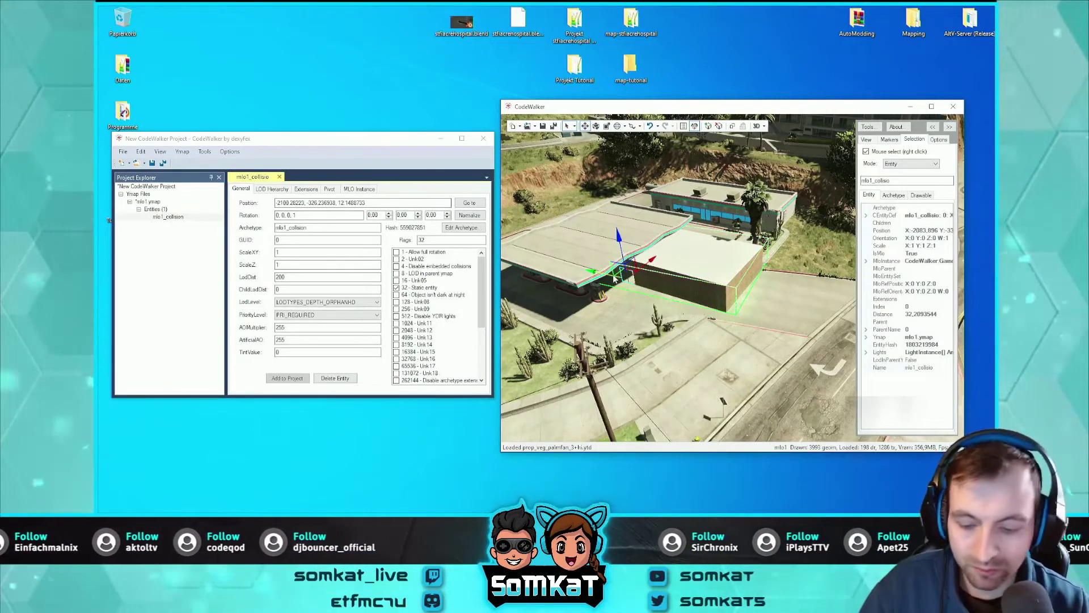
mouse_move(675, 260)
mouse_down()
mouse_move(743, 236)
mouse_move(715, 271)
mouse_up()
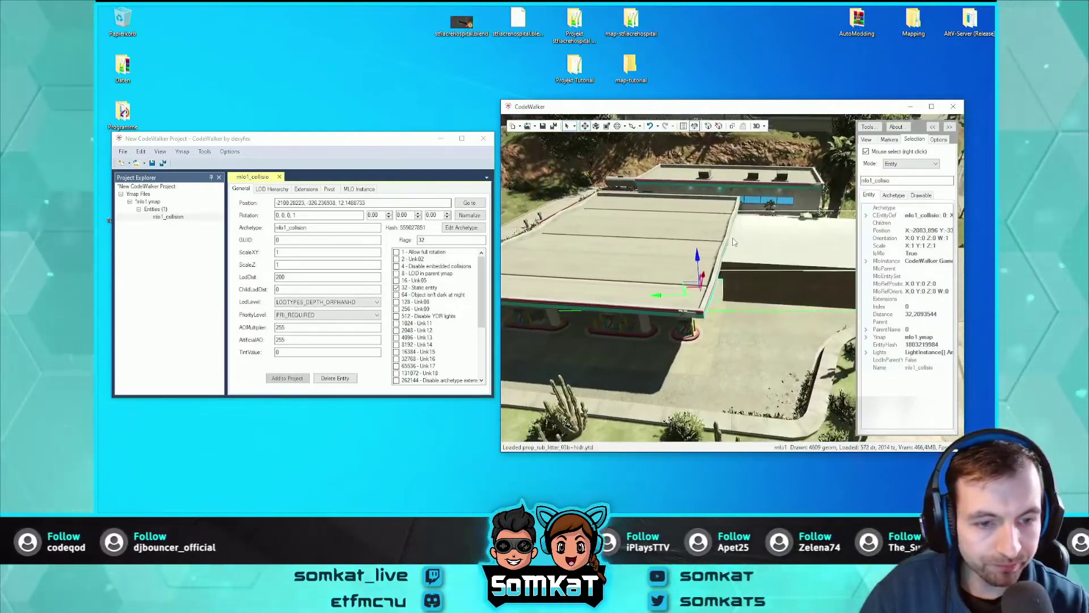
drag(705, 277, 724, 205)
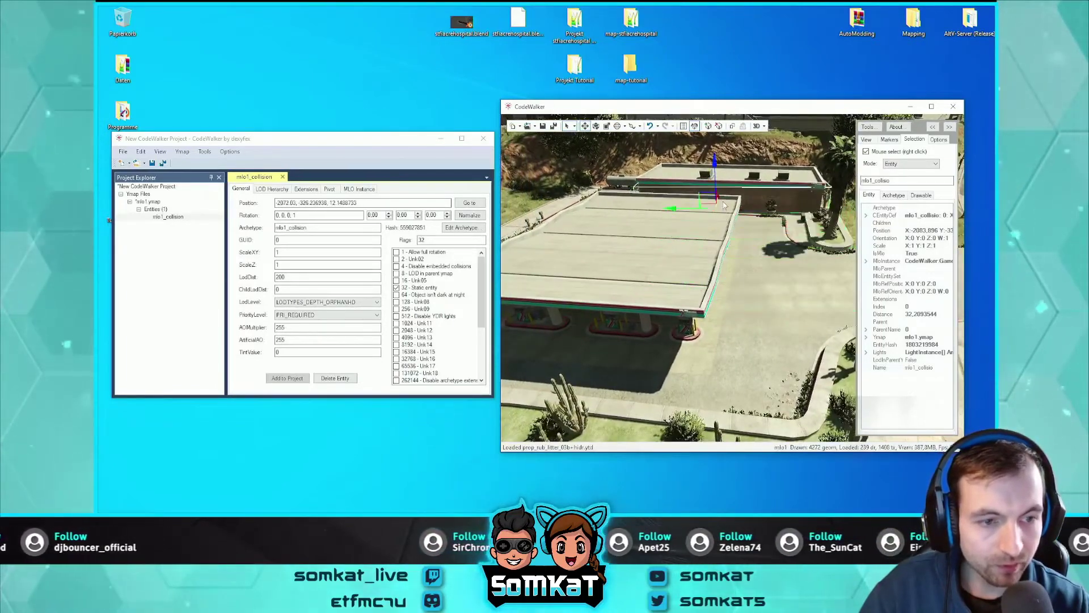
mouse_move(724, 205)
mouse_down()
mouse_move(769, 212)
mouse_move(781, 253)
mouse_up()
scroll(635, 224, up, 2)
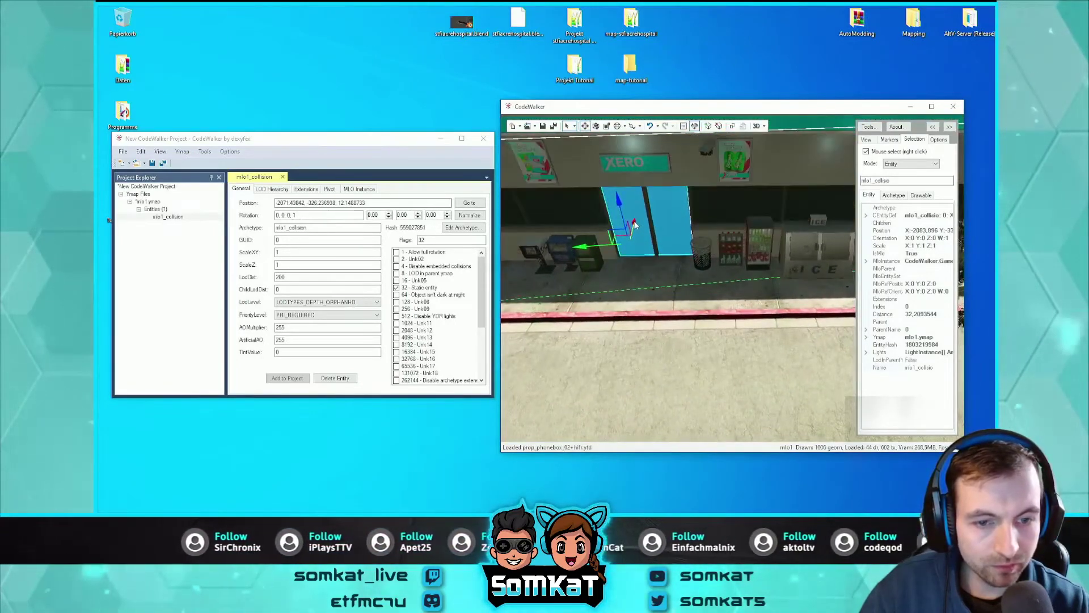
drag(634, 222, 636, 222)
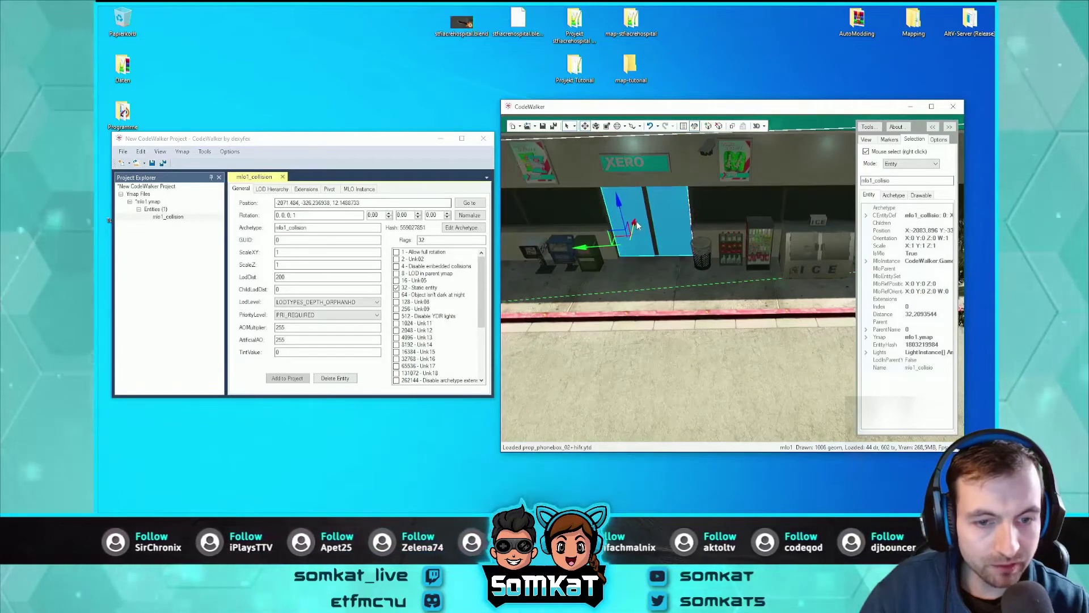
key(w)
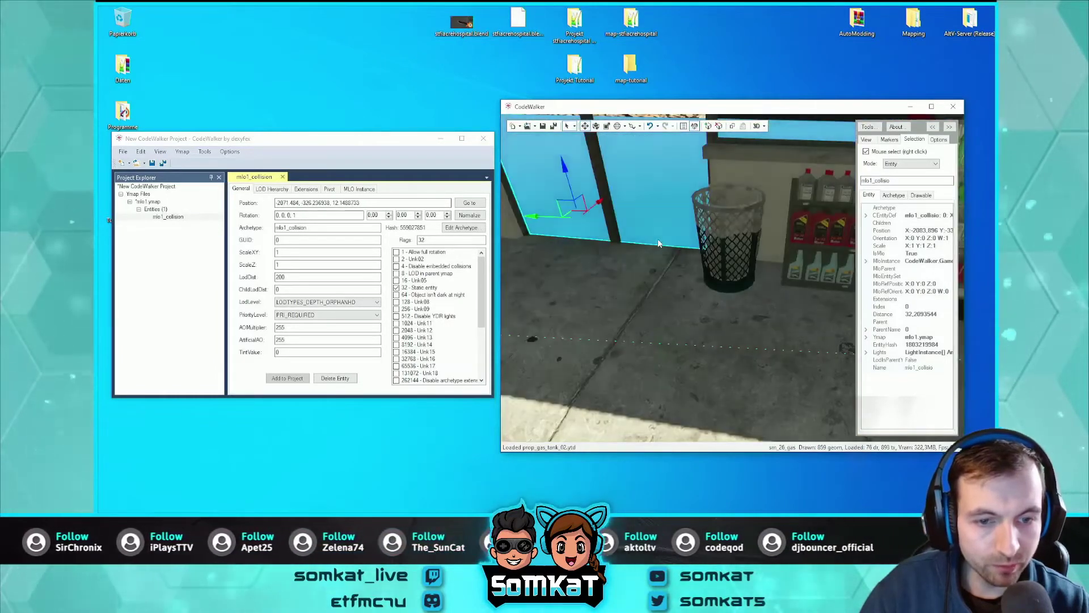
mouse_move(623, 224)
mouse_down()
mouse_move(614, 243)
mouse_move(785, 215)
mouse_move(688, 233)
mouse_up()
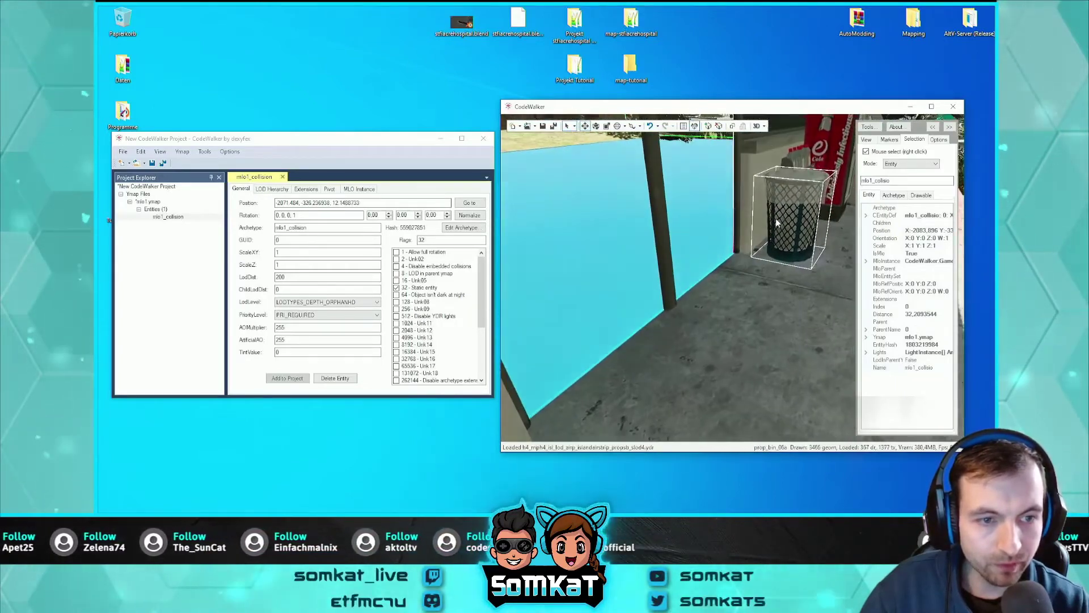
drag(687, 233, 601, 236)
scroll(634, 244, down, 5)
scroll(634, 244, up, 5)
mouse_move(634, 244)
mouse_down()
mouse_move(648, 204)
mouse_move(632, 186)
mouse_move(683, 278)
mouse_up()
scroll(629, 191, down, 5)
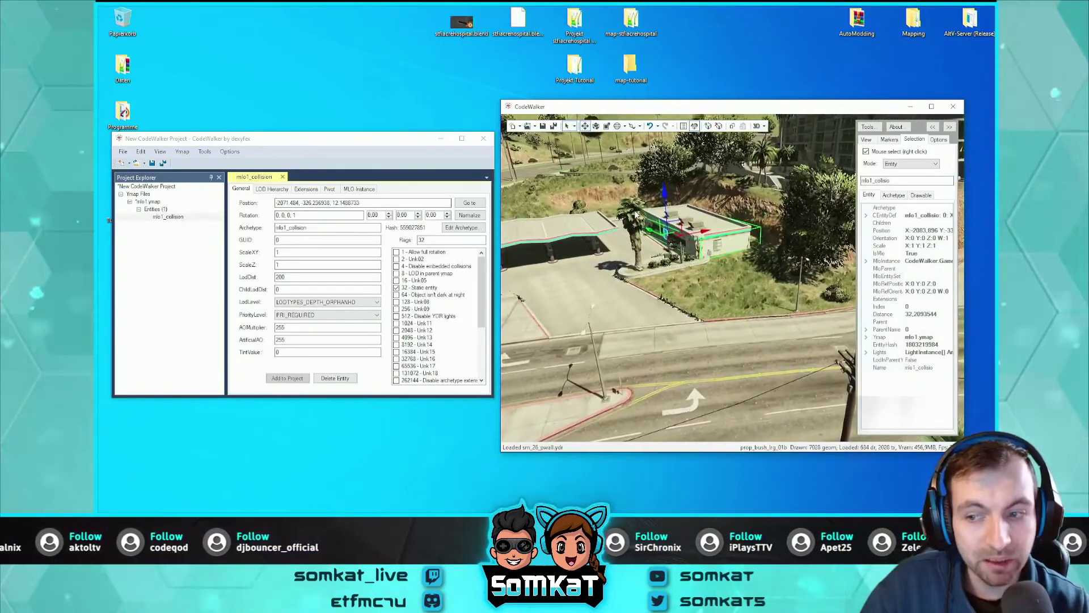
click(153, 202)
click(164, 217)
click(165, 216)
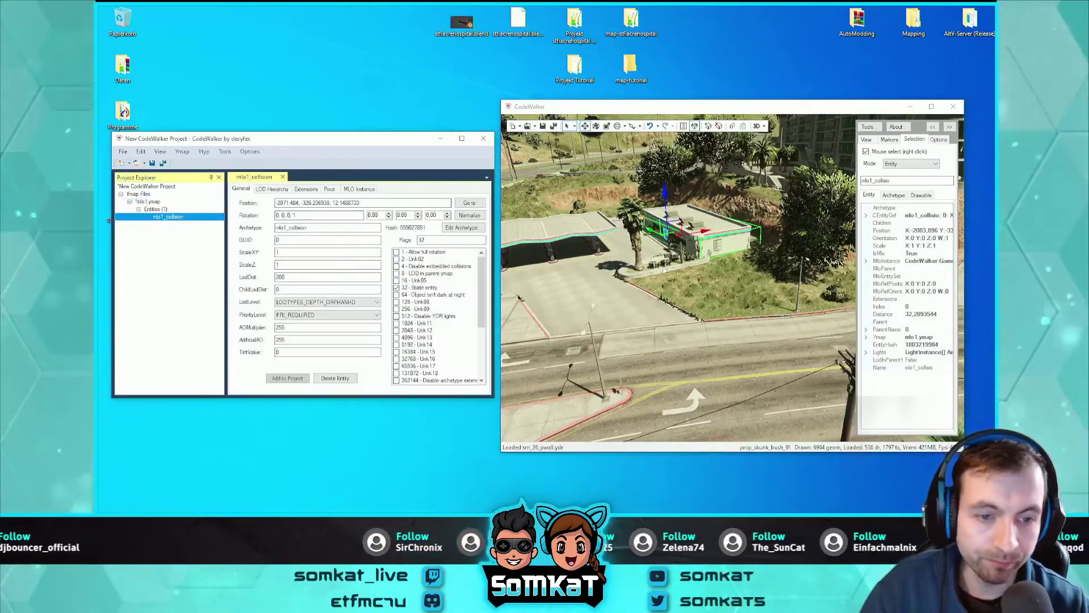
scroll(663, 267, up, 5)
drag(645, 236, 646, 262)
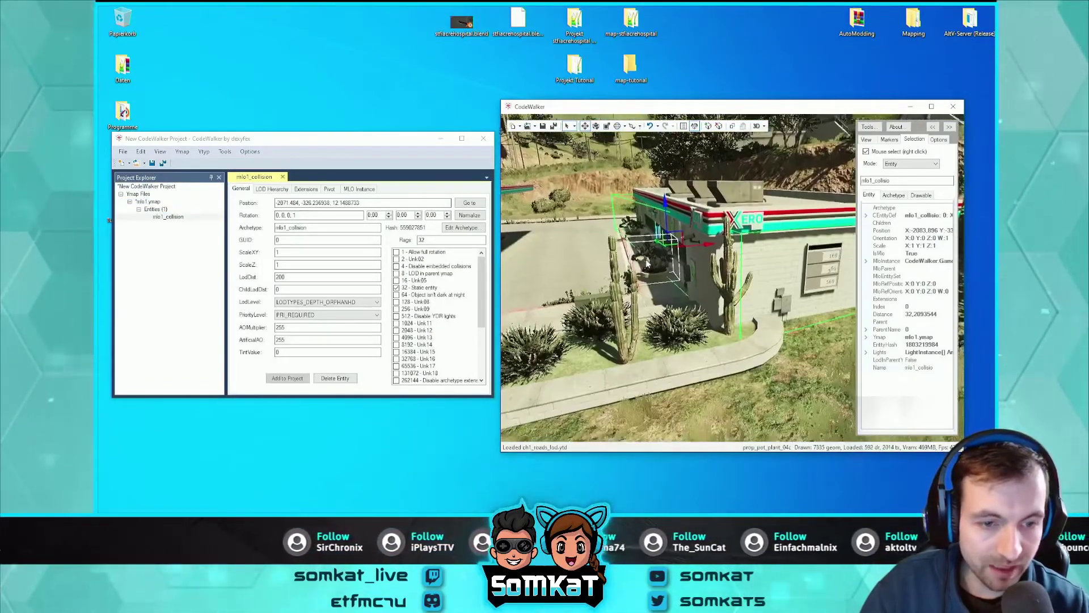
scroll(641, 274, up, 5)
mouse_move(636, 252)
mouse_down()
mouse_move(644, 165)
mouse_move(685, 273)
mouse_up()
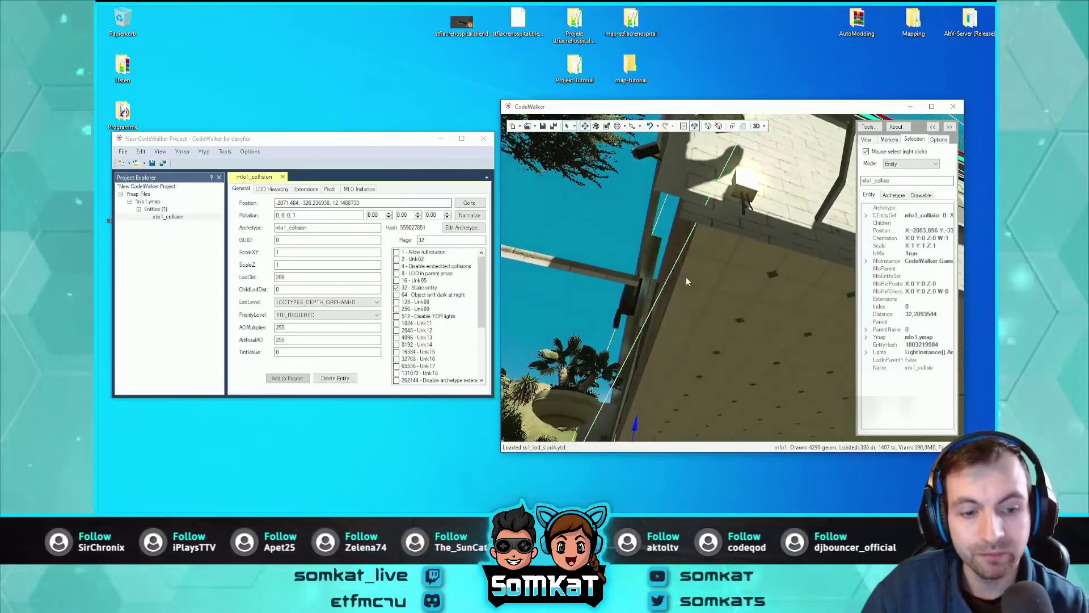
mouse_move(708, 302)
mouse_down()
mouse_move(686, 284)
mouse_move(746, 372)
mouse_move(677, 243)
mouse_up()
scroll(694, 273, up, 5)
scroll(703, 301, up, 3)
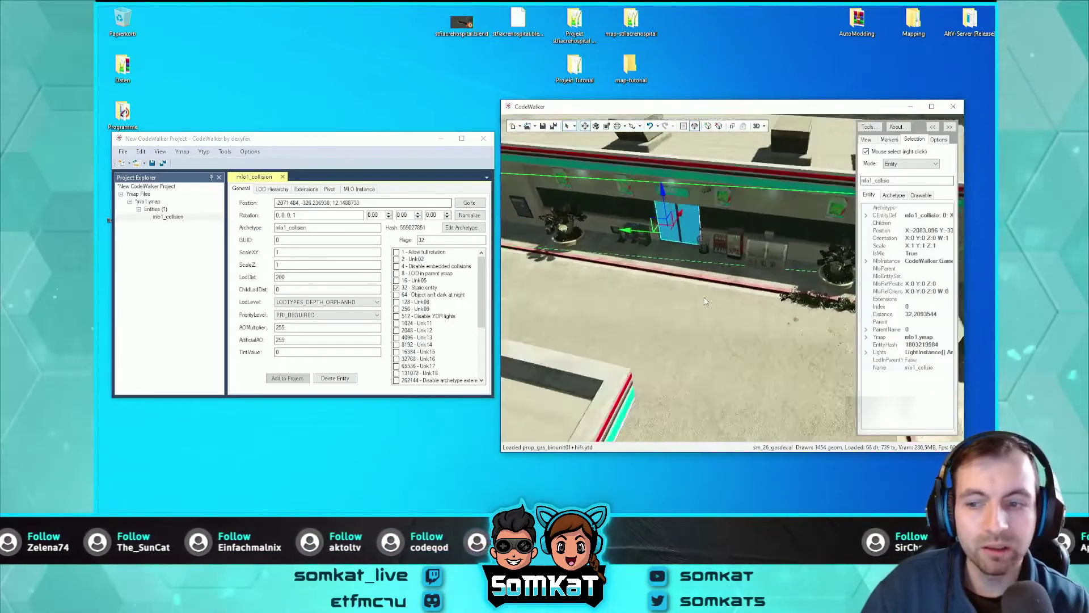
click(159, 216)
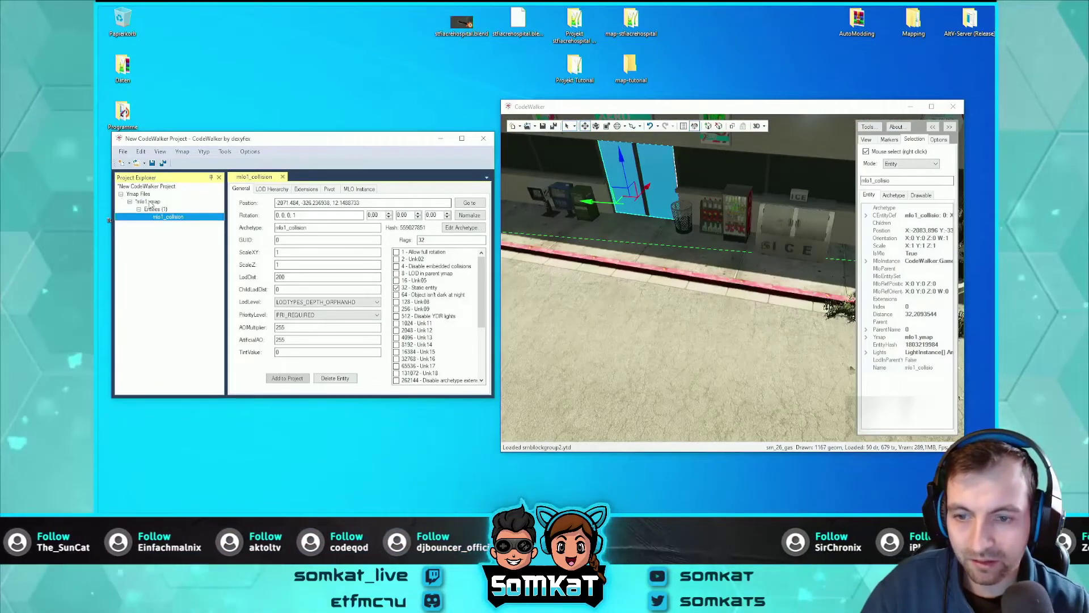
scroll(765, 324, down, 5)
mouse_move(760, 320)
mouse_down()
mouse_move(727, 306)
mouse_move(746, 253)
mouse_up()
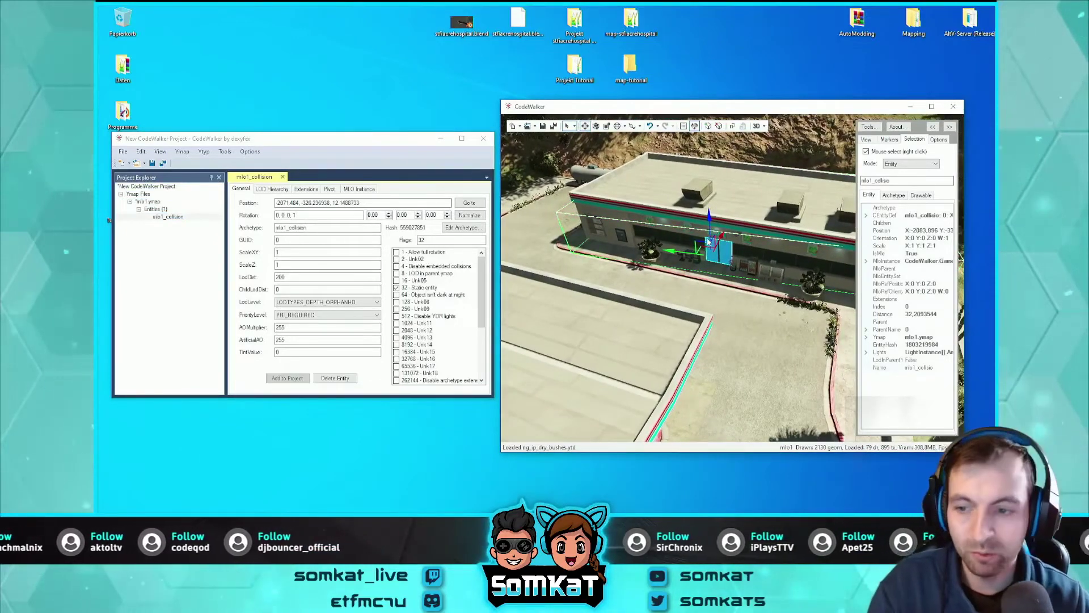
click(144, 207)
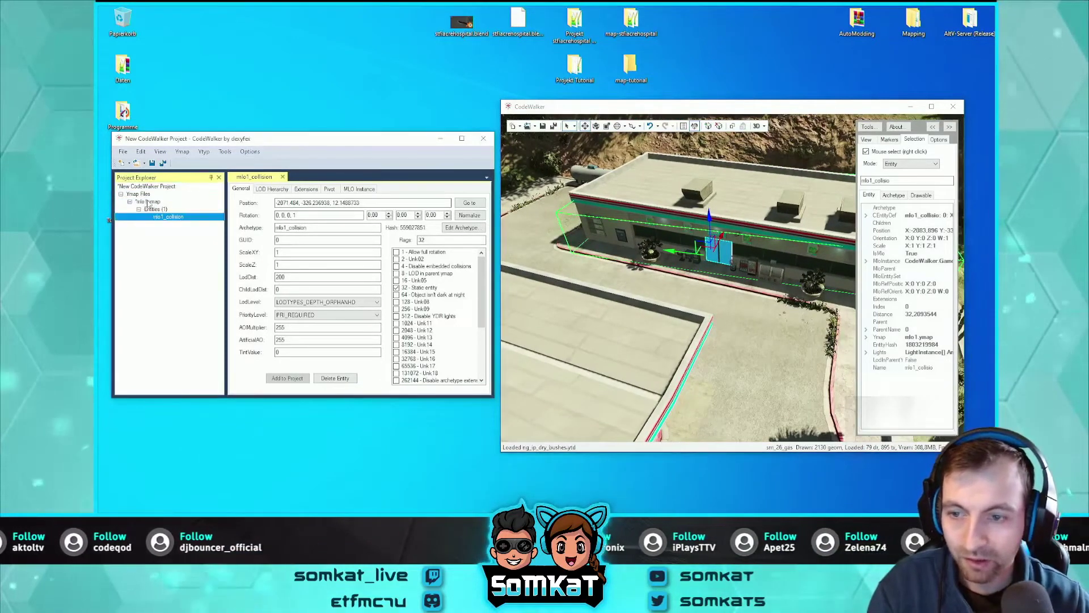
Step: Calculate mlo1.ymap's extents and save it as mlo1.ymap in the Desktop map-tutorial folder
click(148, 202)
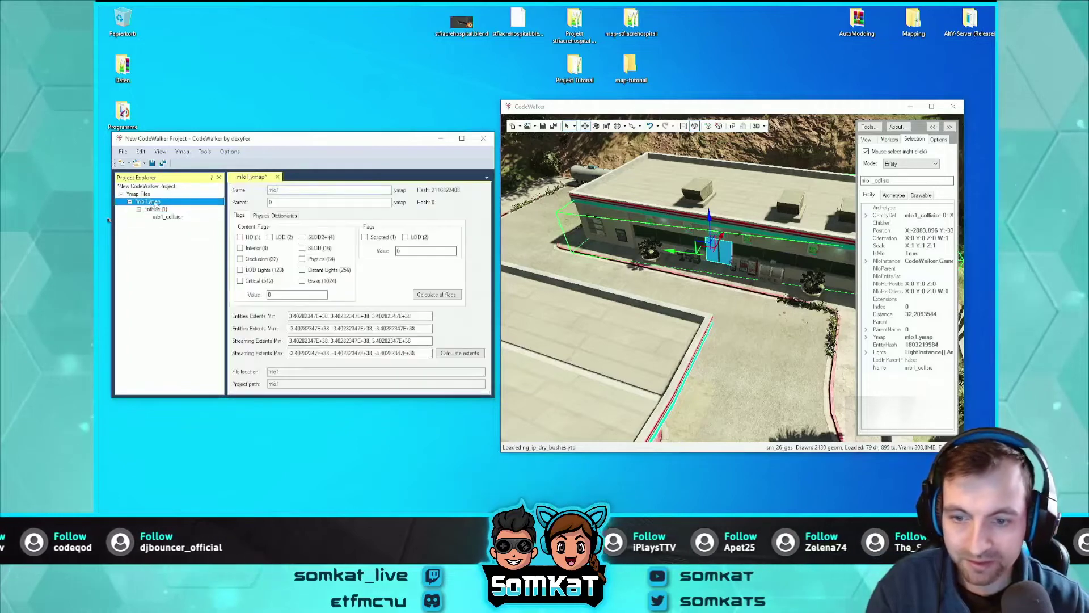
click(459, 353)
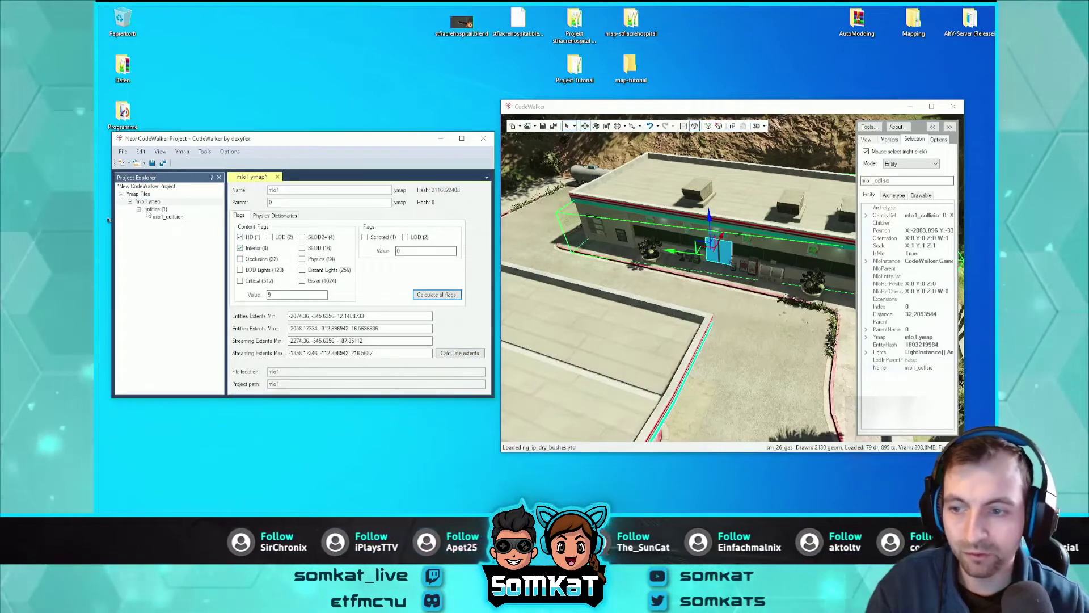
click(123, 153)
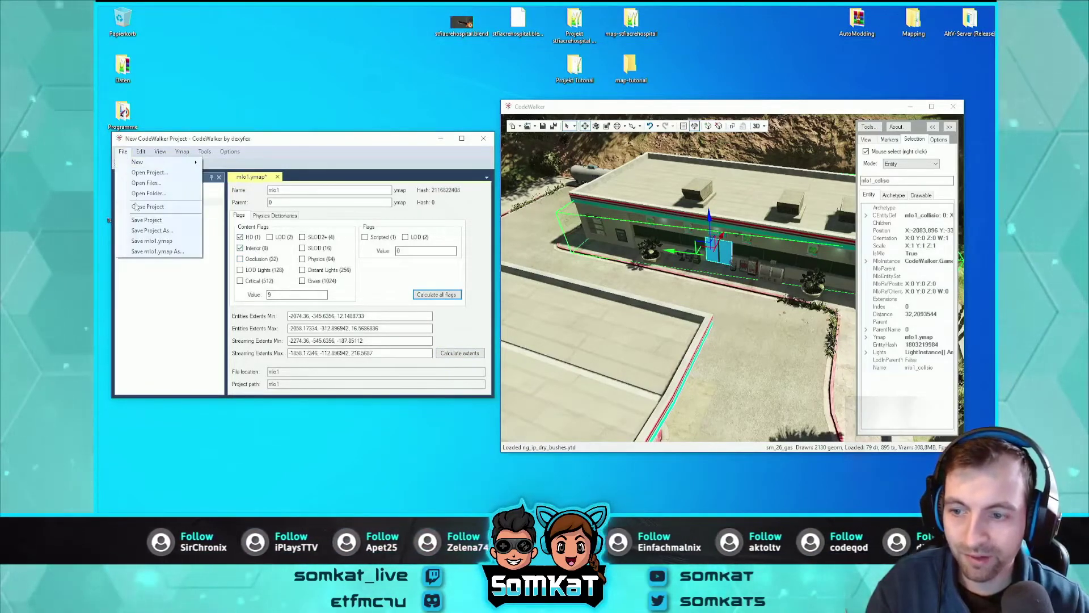
click(152, 251)
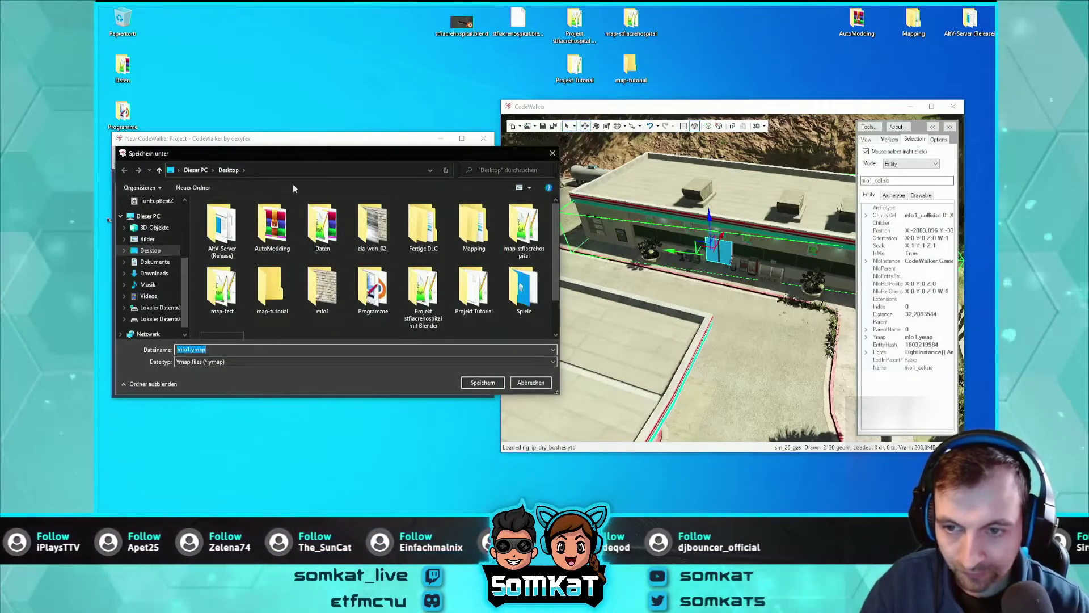
drag(314, 153, 320, 159)
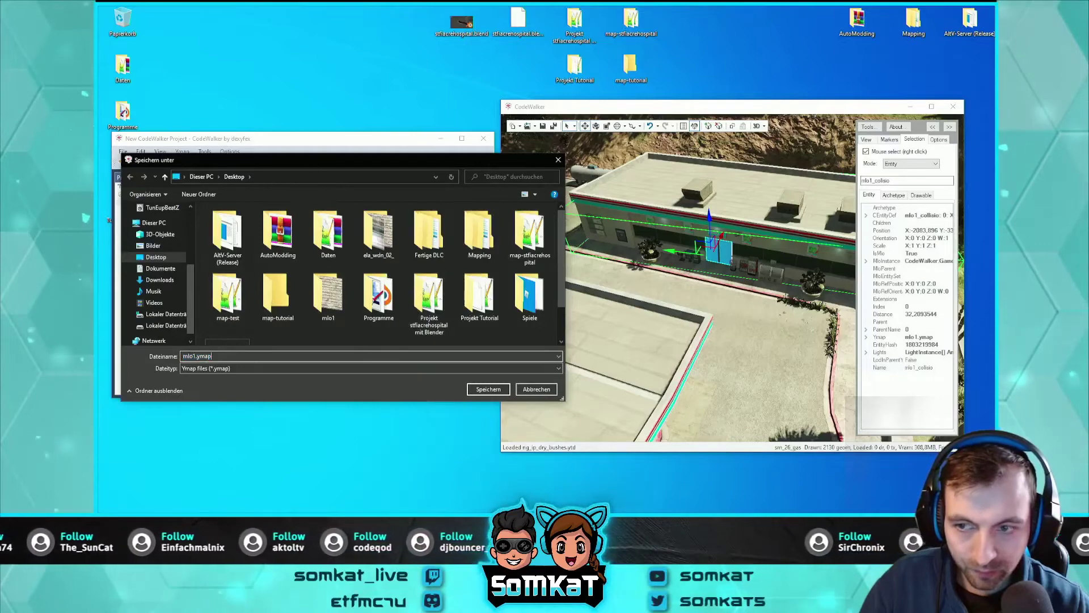
drag(312, 161, 347, 236)
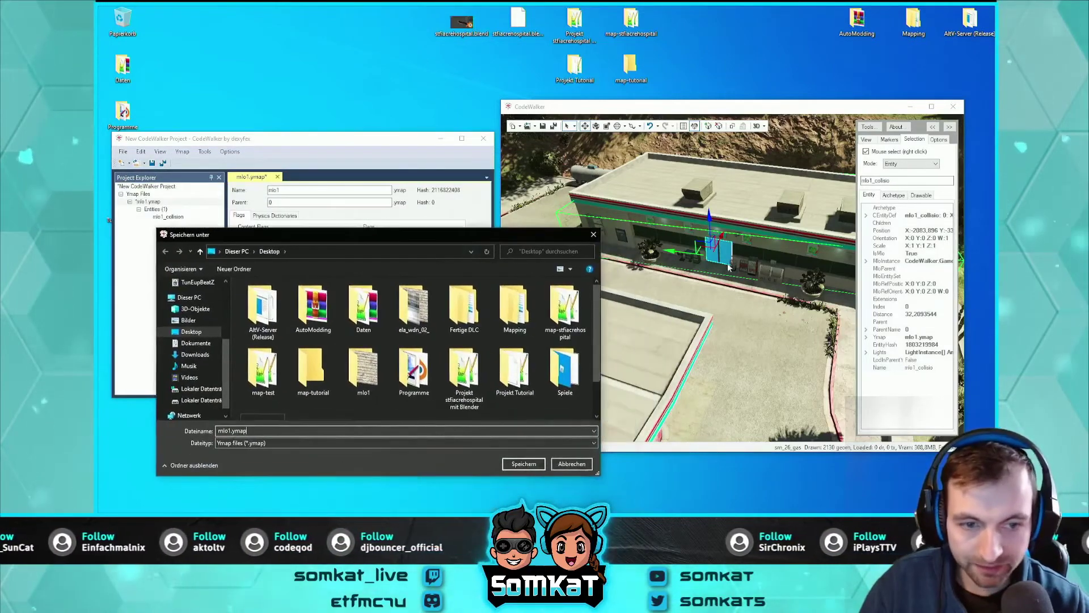
drag(386, 238, 348, 238)
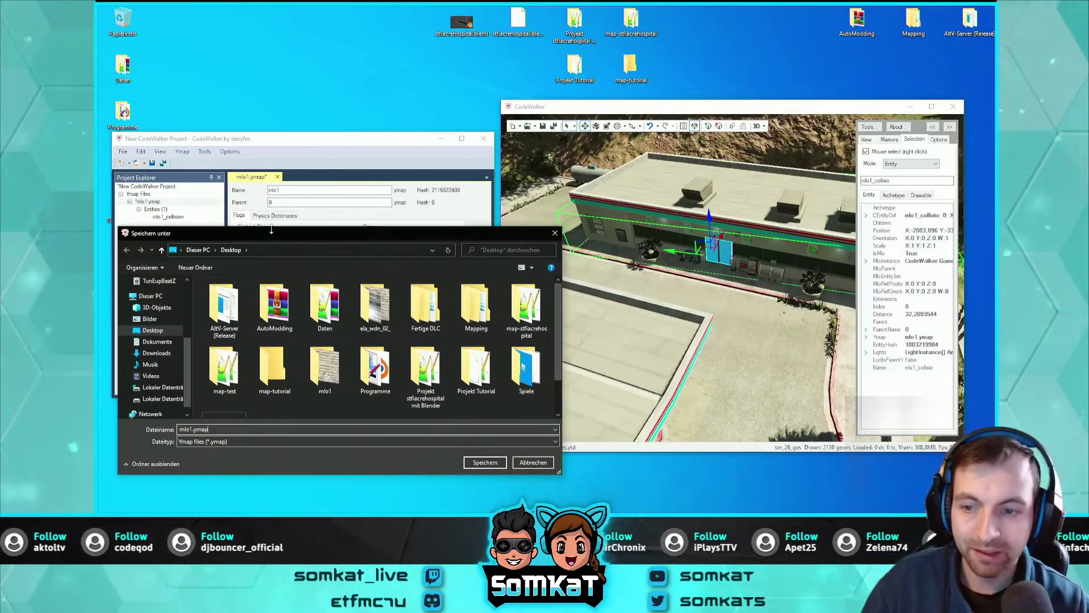
drag(279, 236, 284, 235)
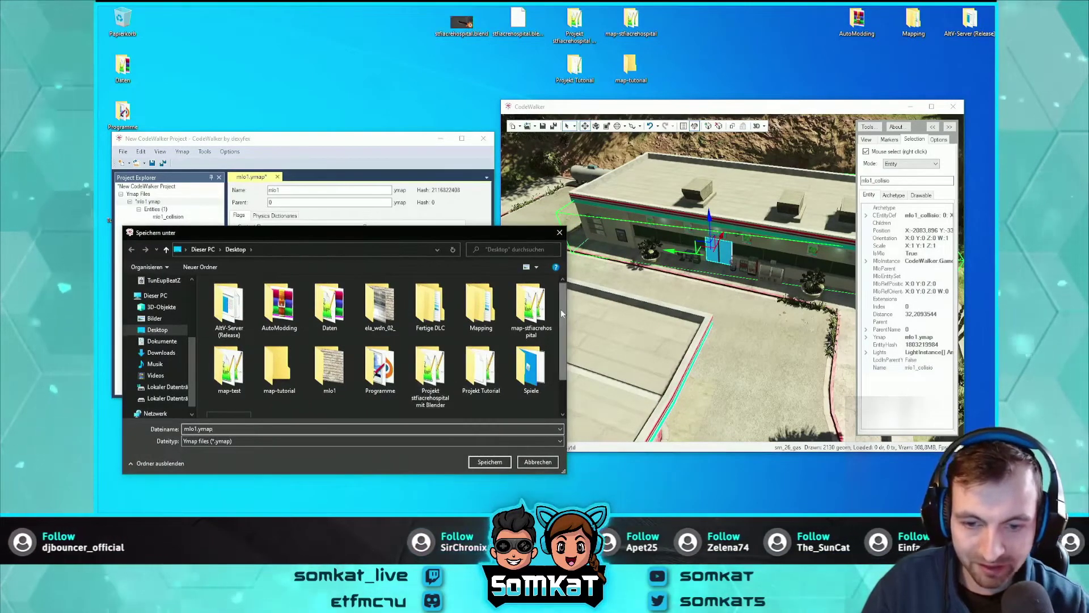
double_click(277, 372)
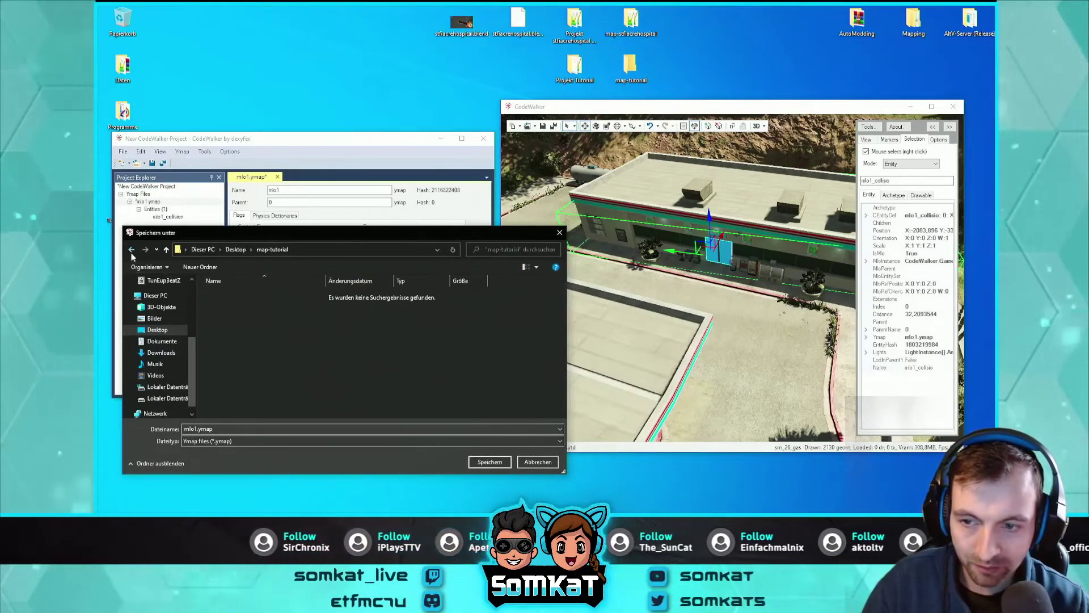
double_click(224, 429)
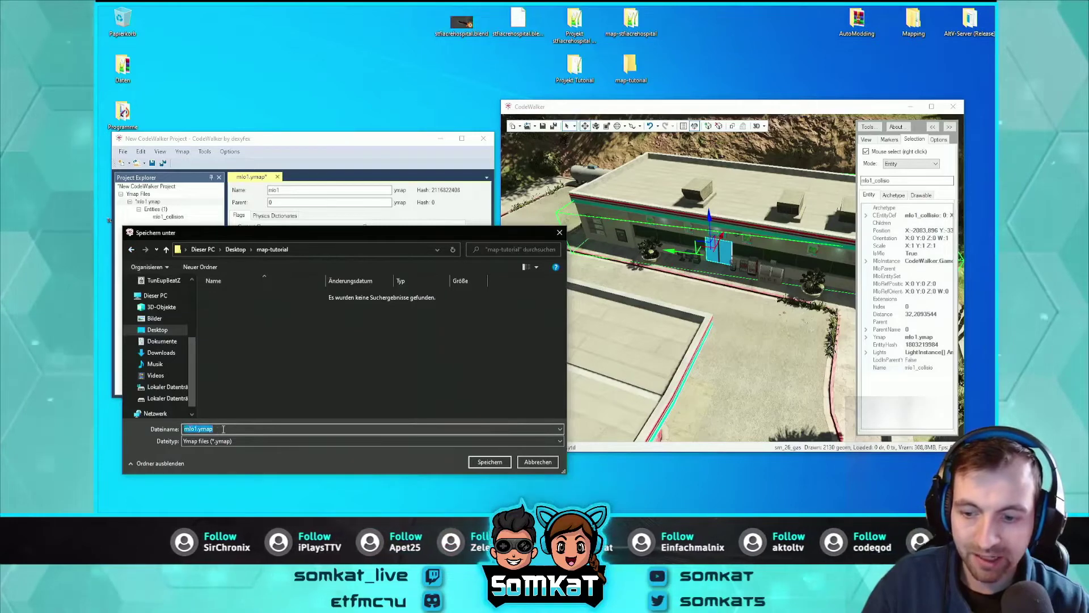
click(486, 463)
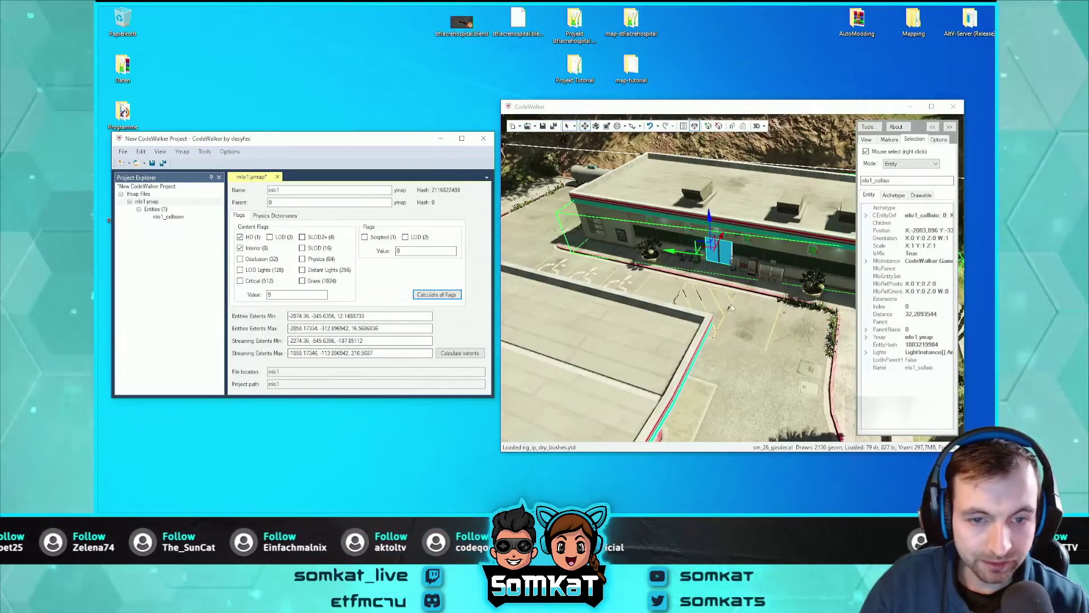
Step: Save the project as adad.cwproj on the Desktop, then close the project
key(a)
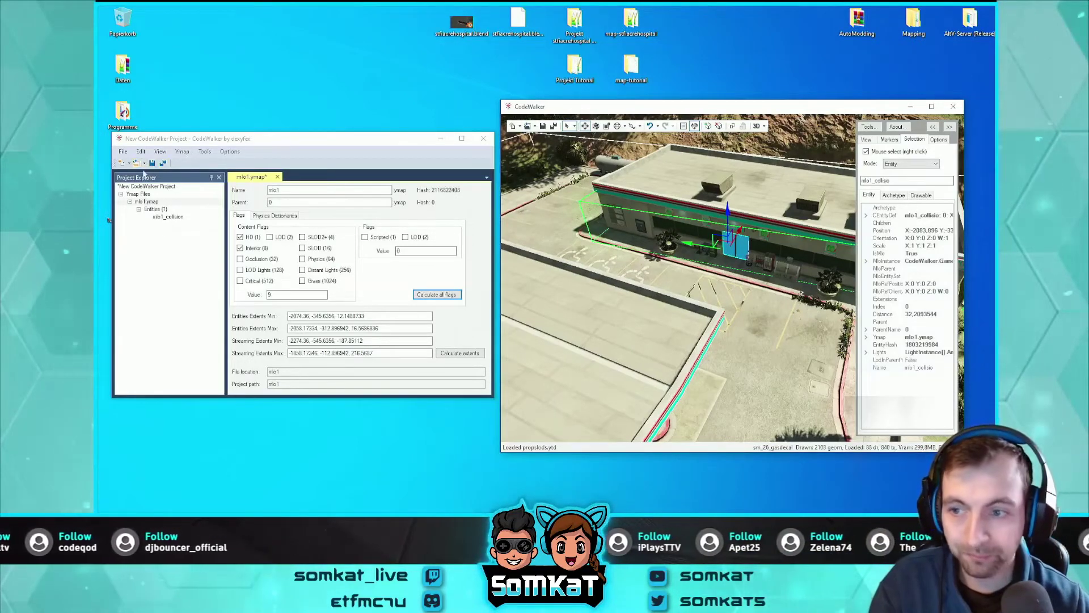
click(125, 152)
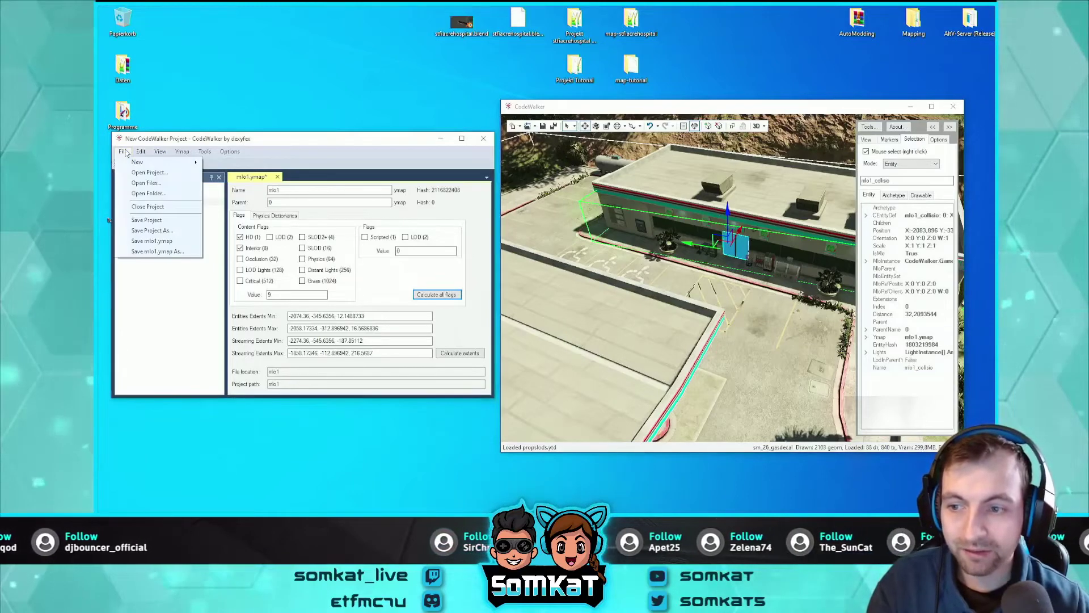
click(147, 143)
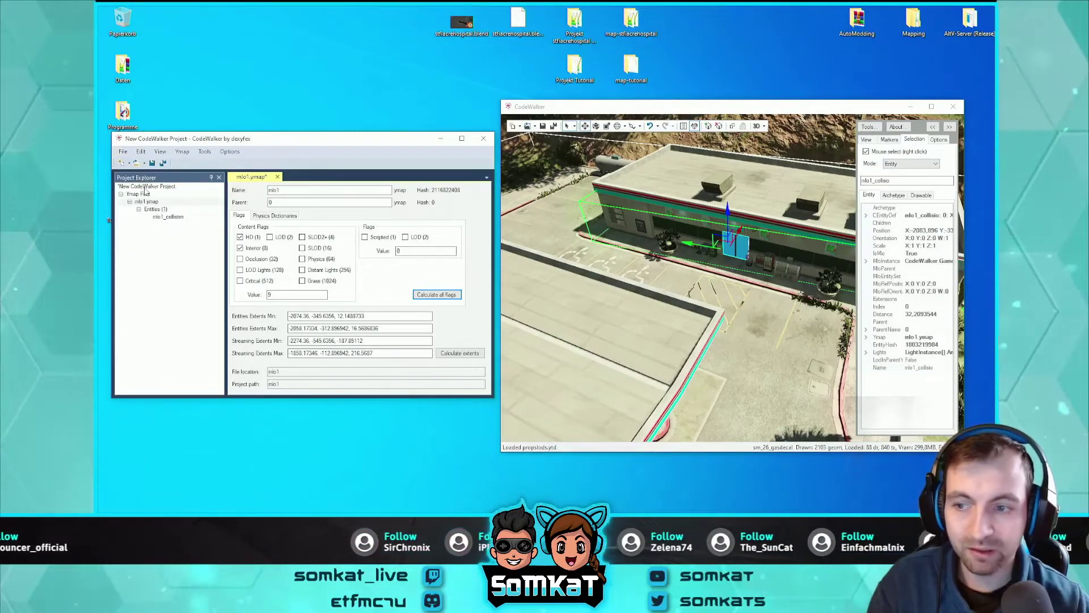
click(124, 154)
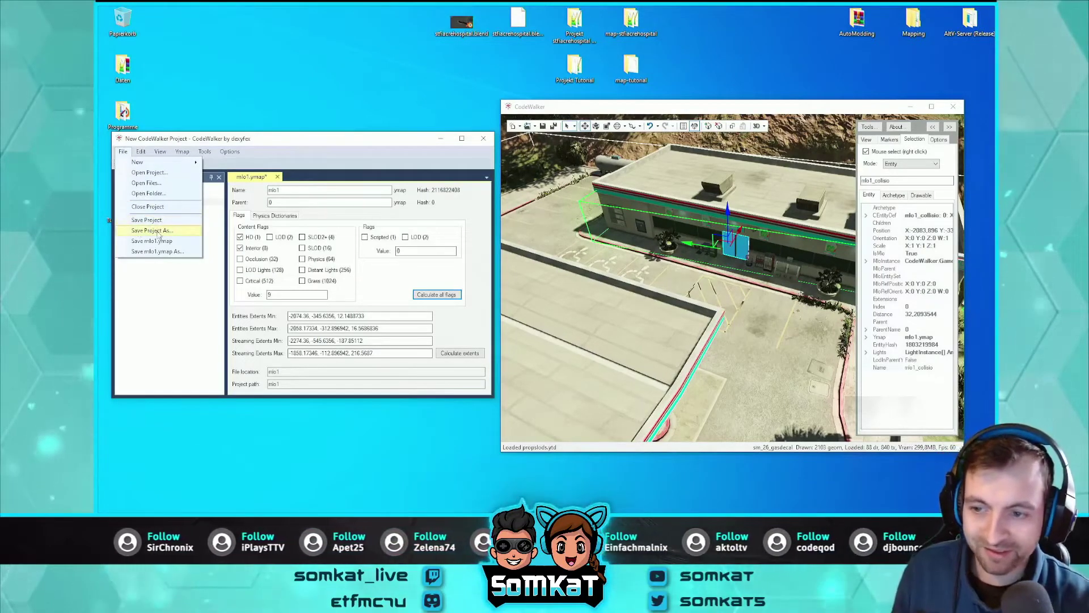
click(152, 231)
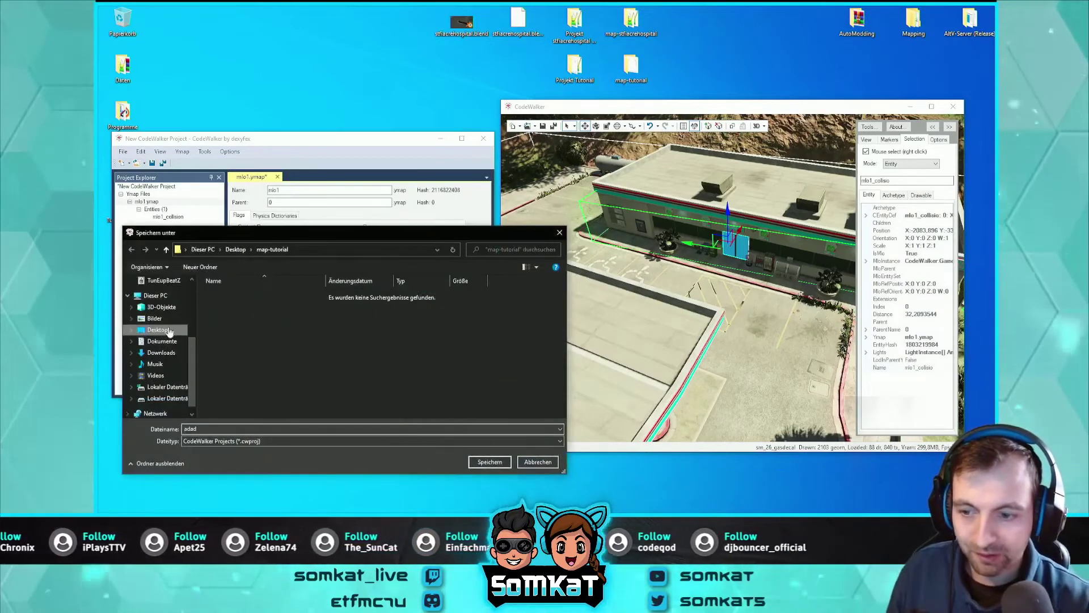
key(alt+Up)
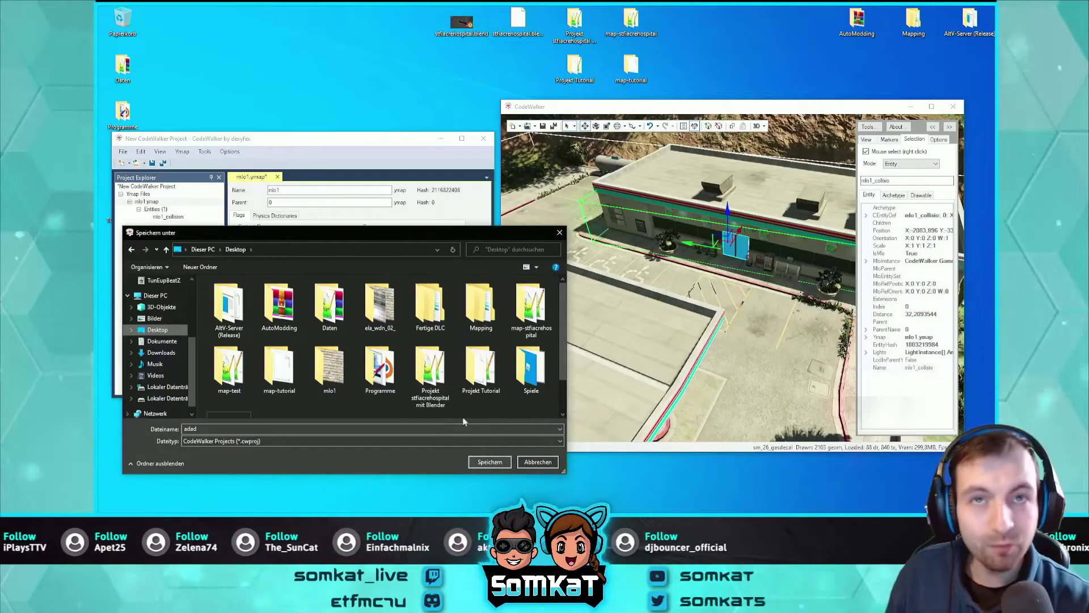
click(494, 463)
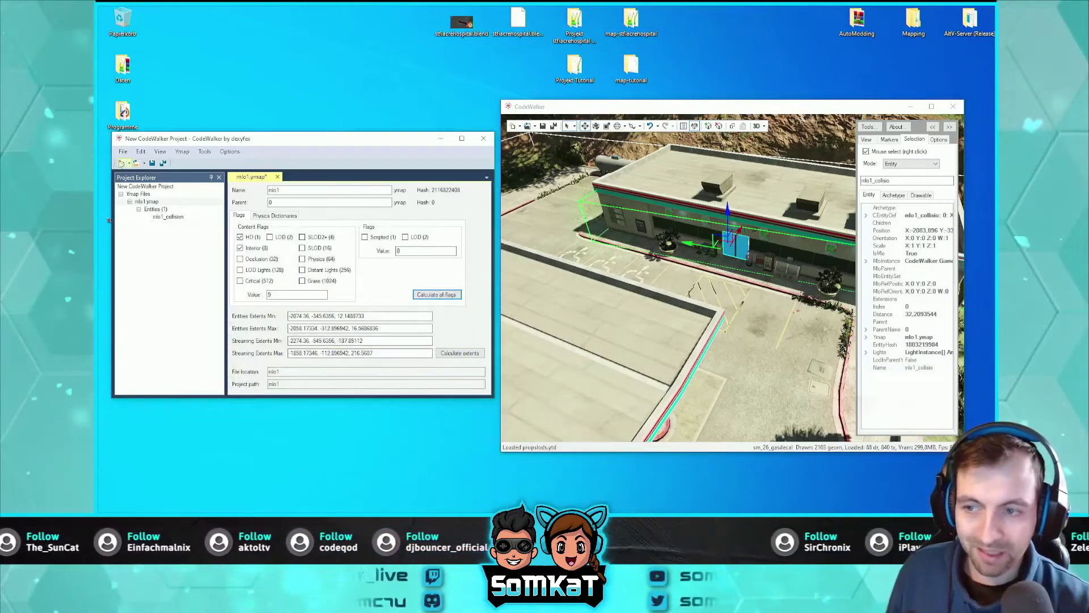
click(122, 152)
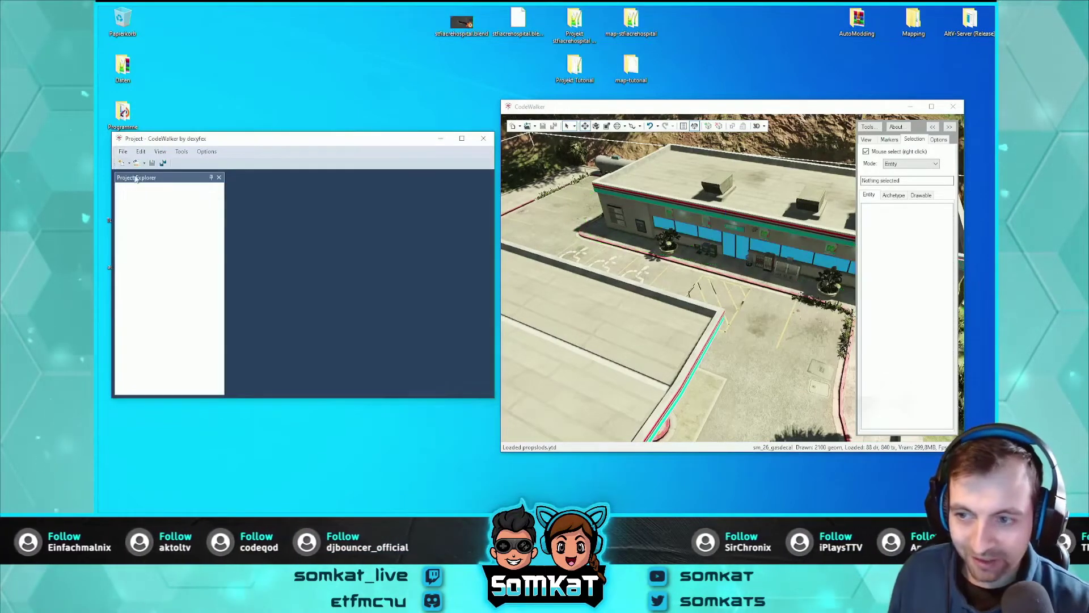
Step: Try reopening the saved adad.cwproj project and dismiss the missing-file error
click(123, 152)
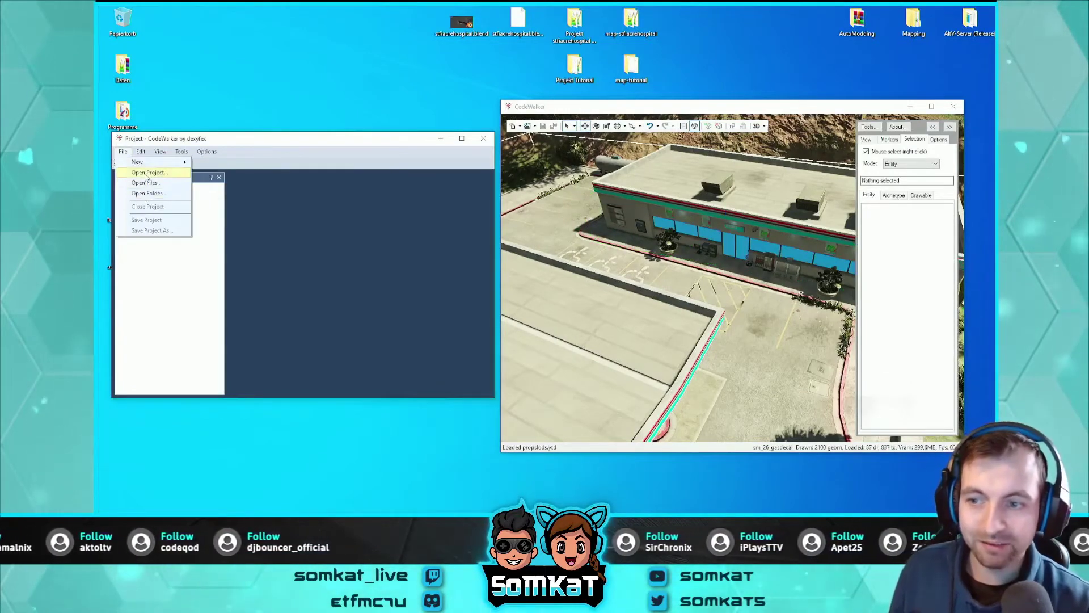
click(147, 173)
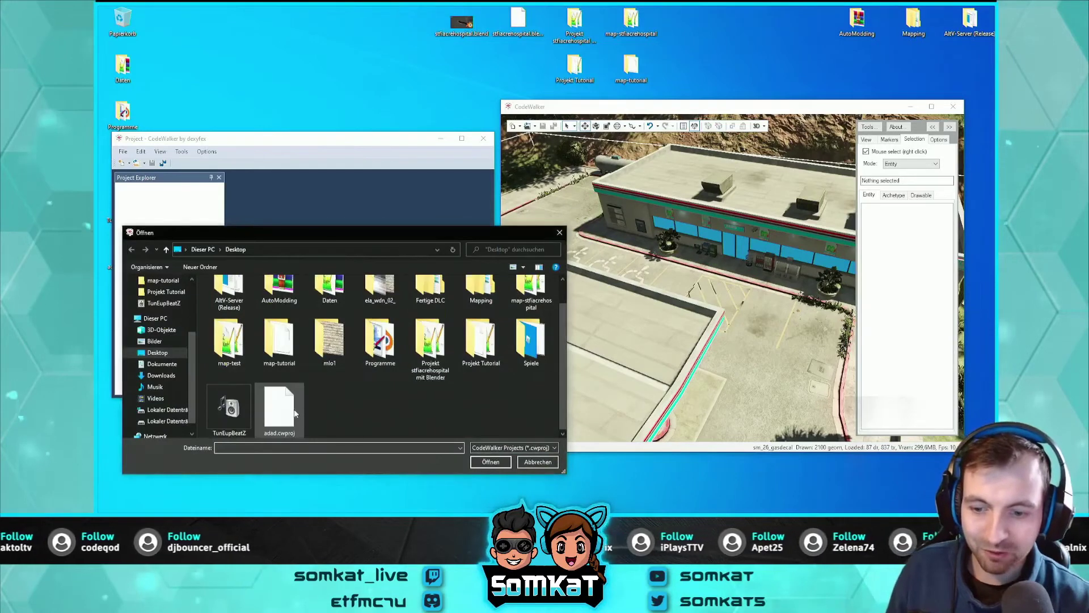
click(297, 413)
click(489, 462)
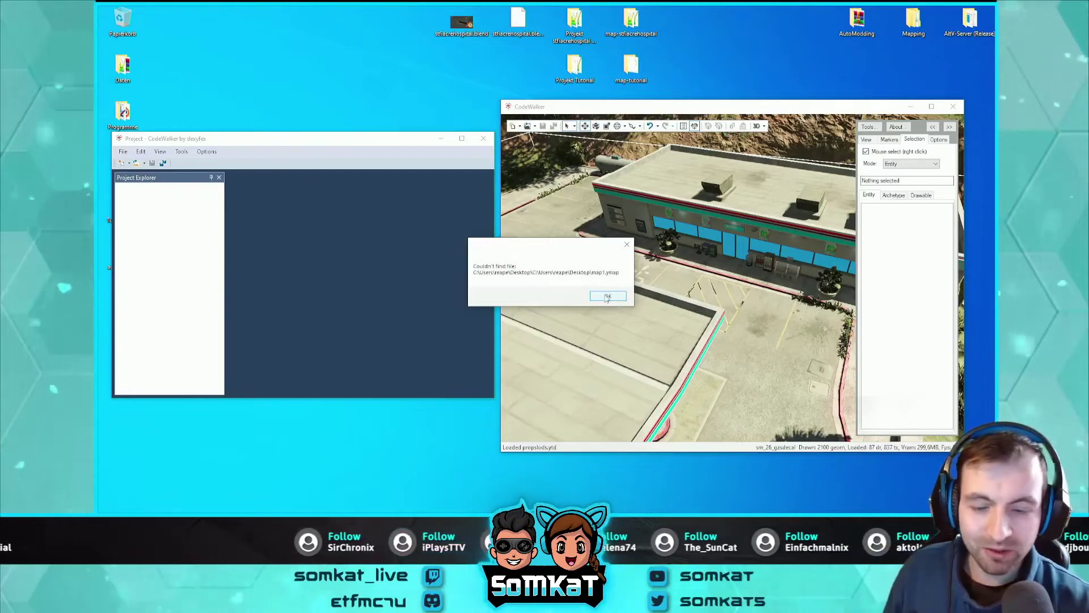
click(606, 296)
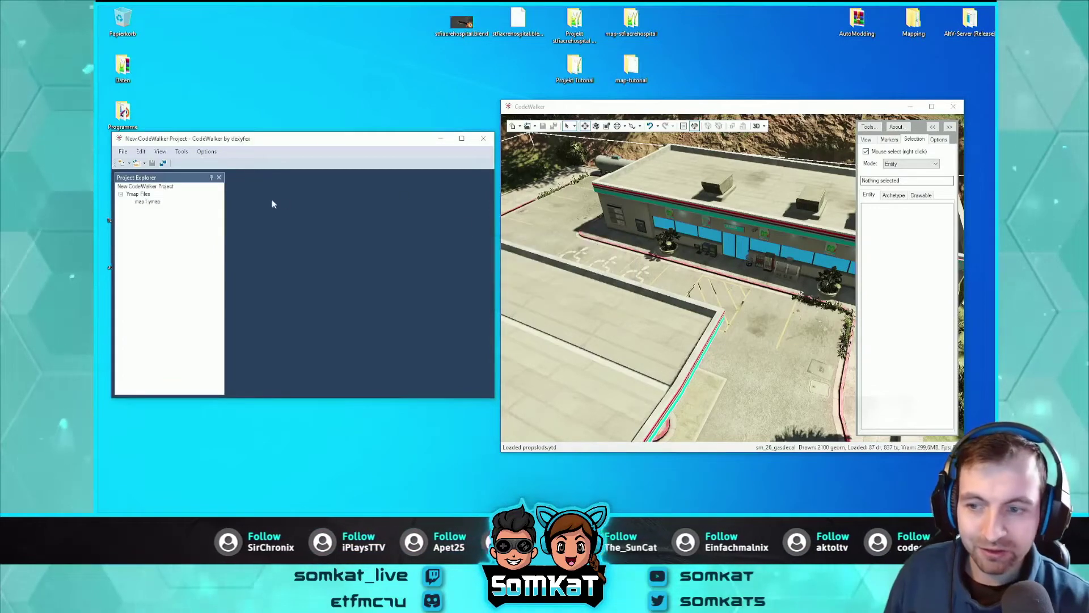
Step: Start a new empty project, then close the Project window confirming with Ja
drag(208, 138, 219, 138)
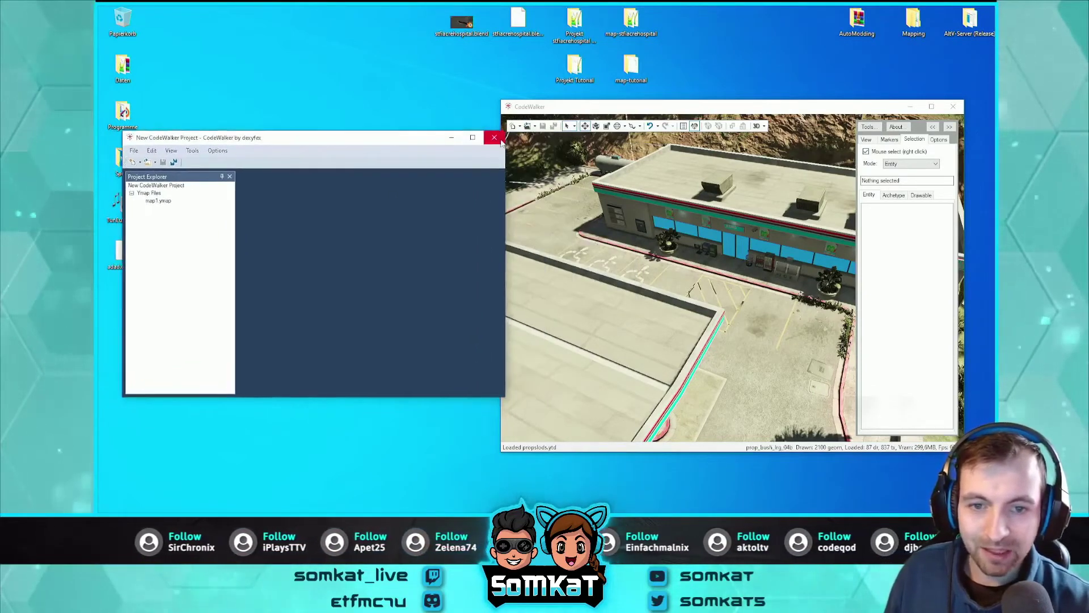
click(498, 140)
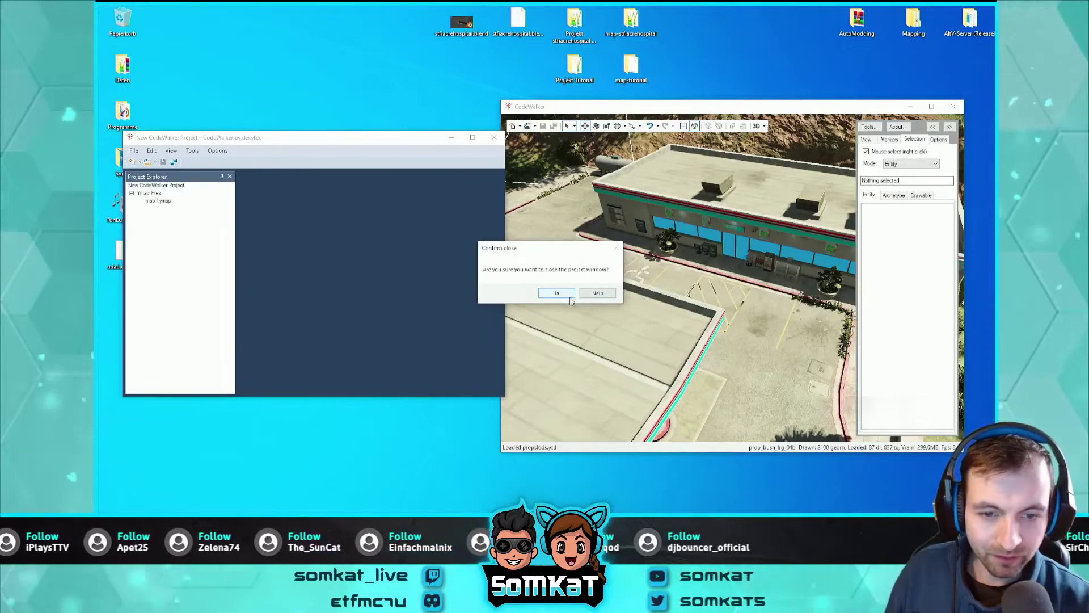
click(598, 293)
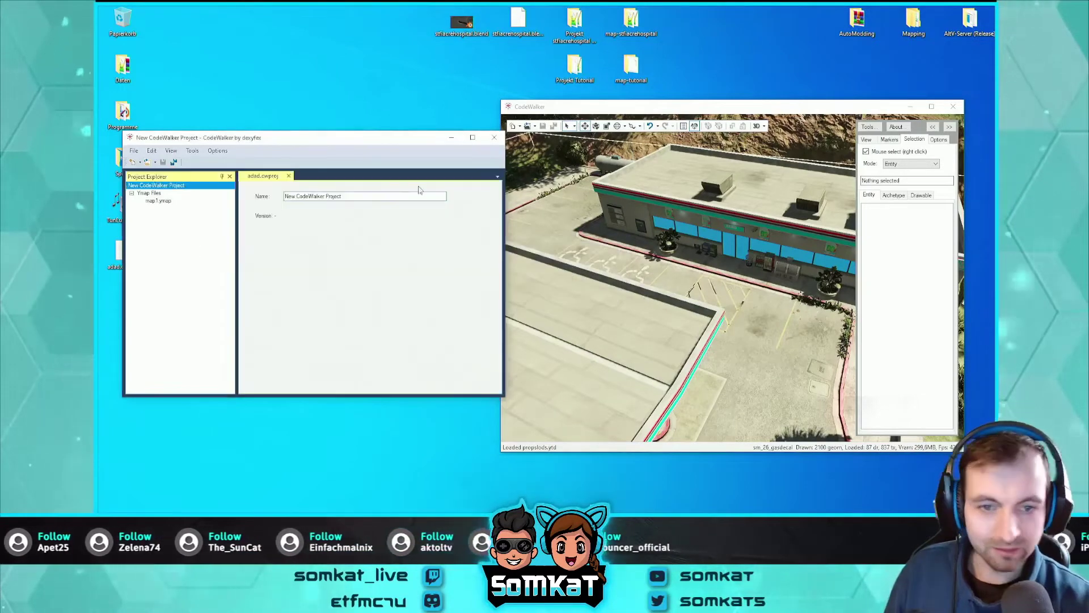
click(135, 151)
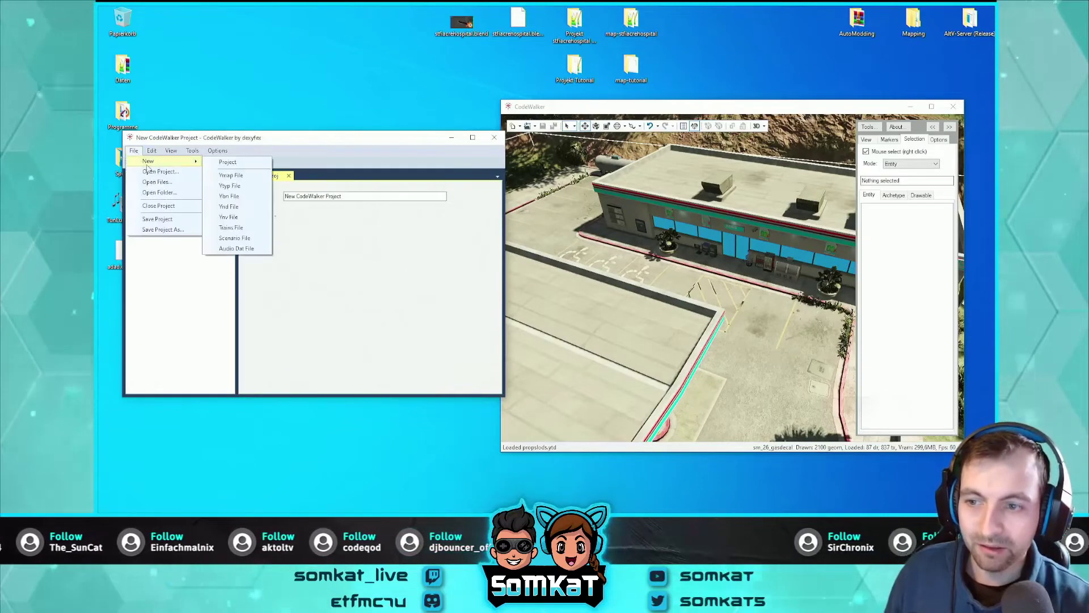
mouse_move(158, 161)
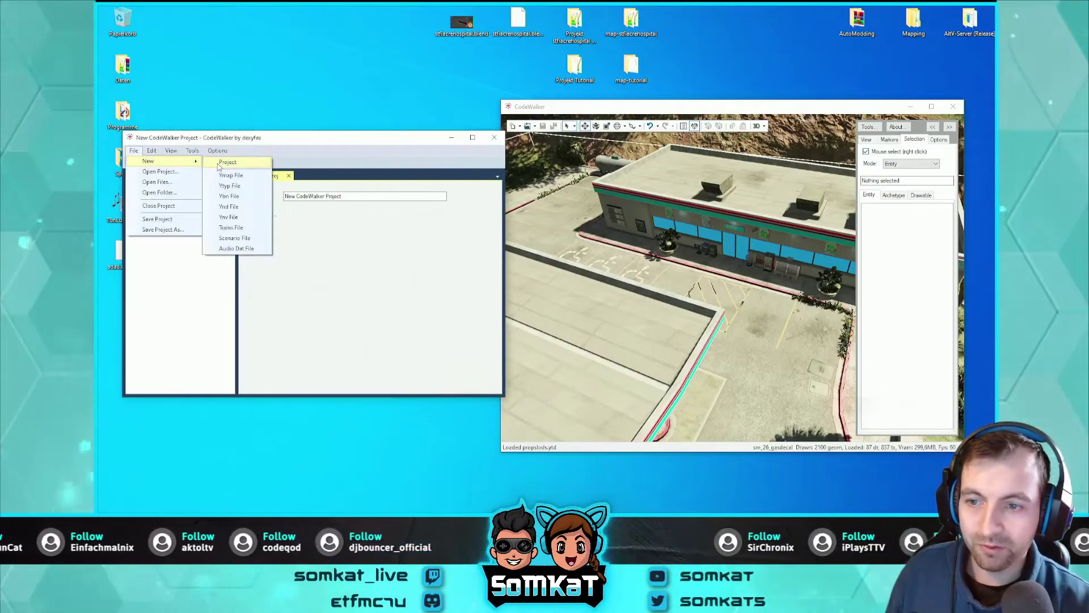
click(226, 162)
drag(239, 138, 280, 138)
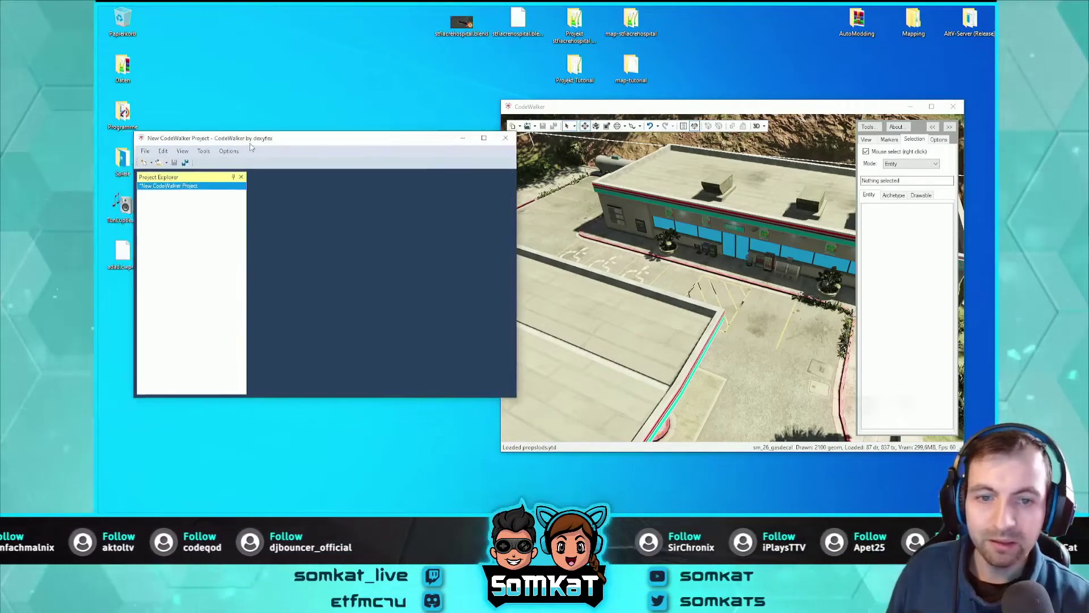
click(538, 139)
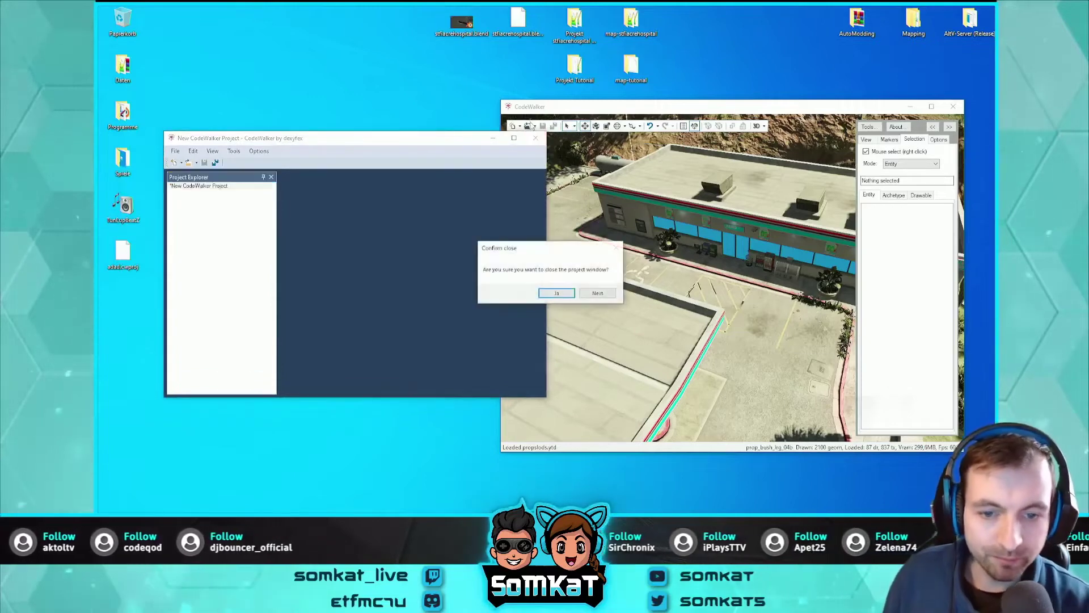
click(566, 295)
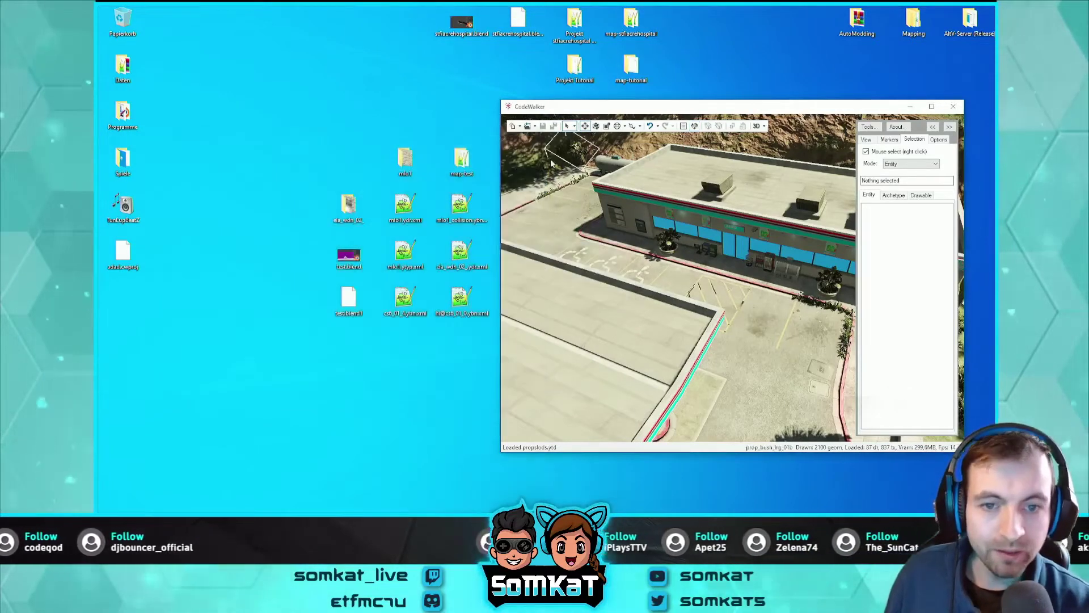
Step: Load map-tutorial\mlo1.ymap into a new project via Open Files
click(534, 126)
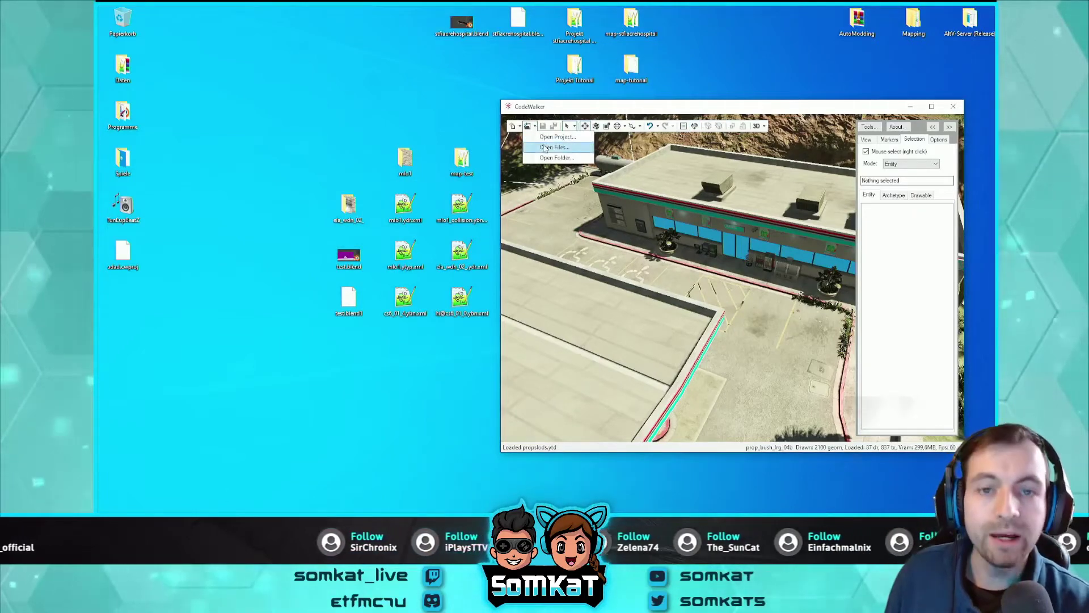
click(545, 147)
scroll(471, 233, down, 1)
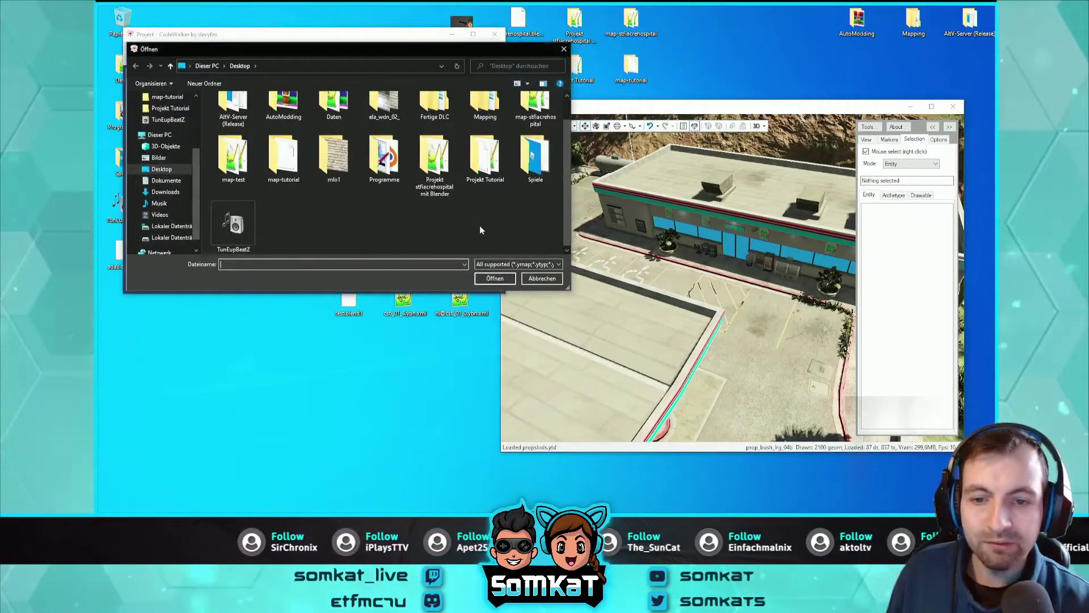
drag(391, 57, 393, 73)
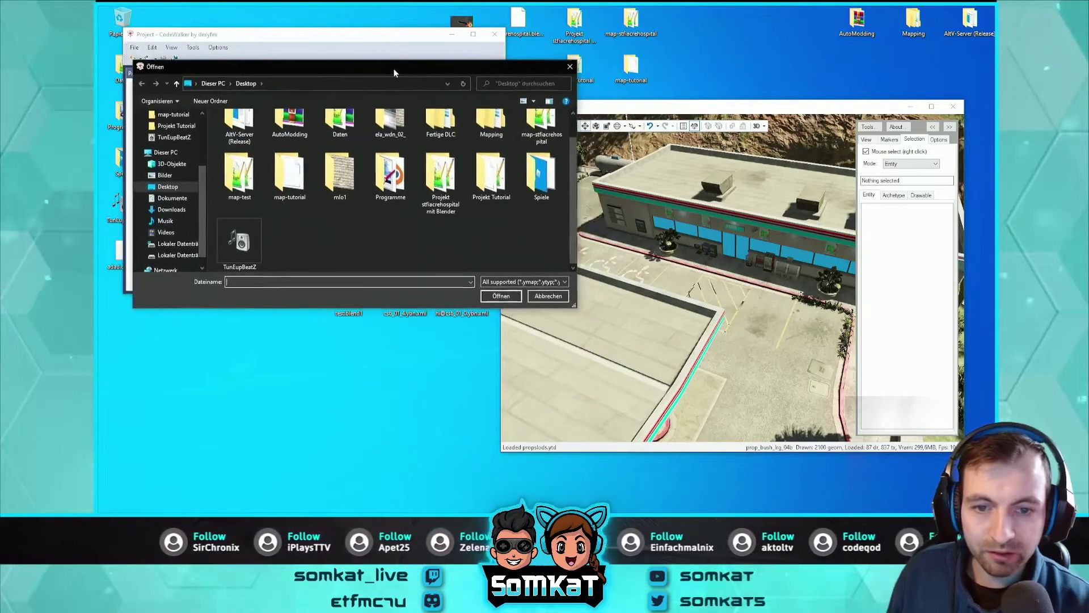
double_click(287, 173)
click(237, 128)
click(482, 294)
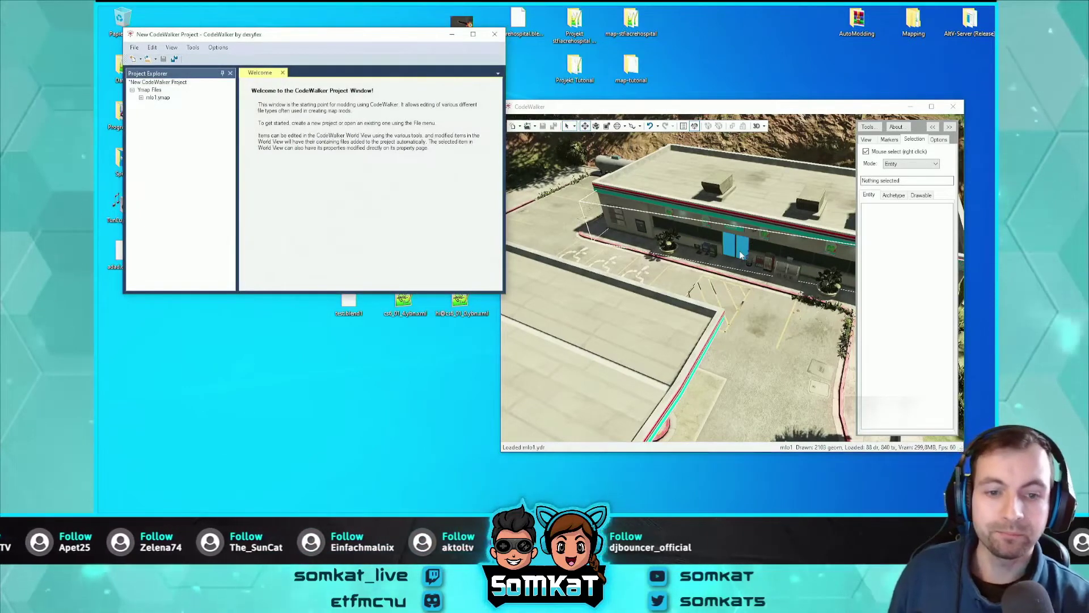
Step: Open the mlo1_collision entity, check it at the gas station, then show mlo1.ymap's properties
click(140, 98)
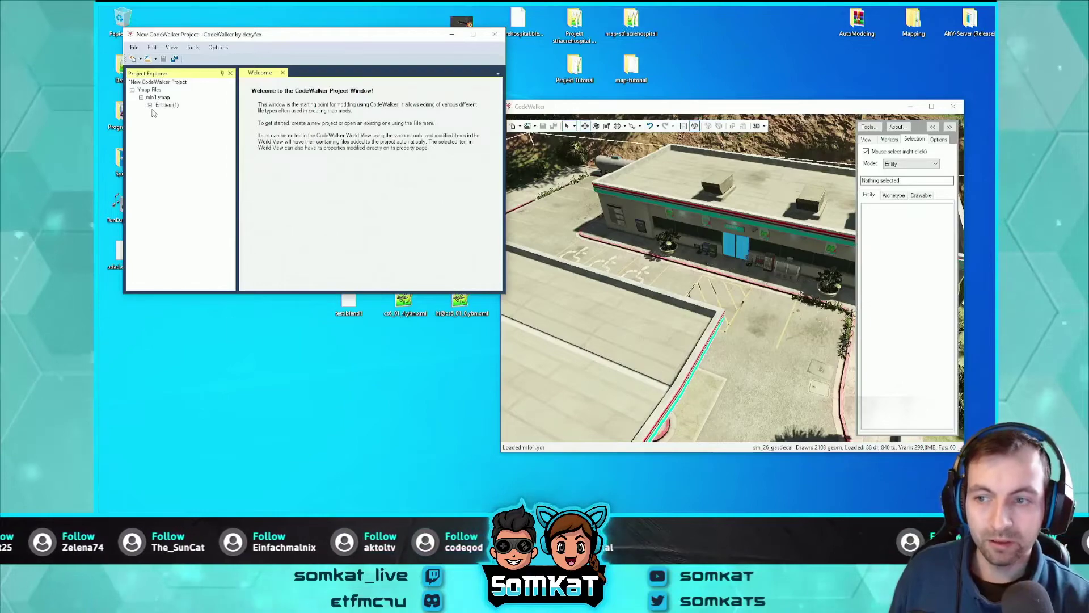
double_click(176, 113)
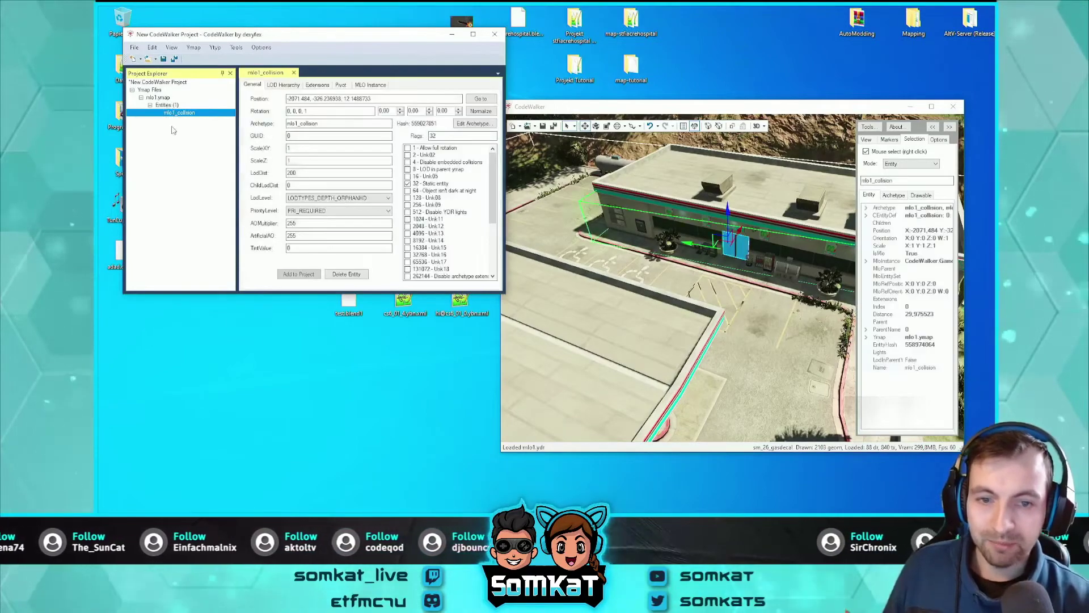
mouse_move(692, 281)
mouse_down()
mouse_move(757, 279)
mouse_move(752, 254)
mouse_move(741, 262)
mouse_up()
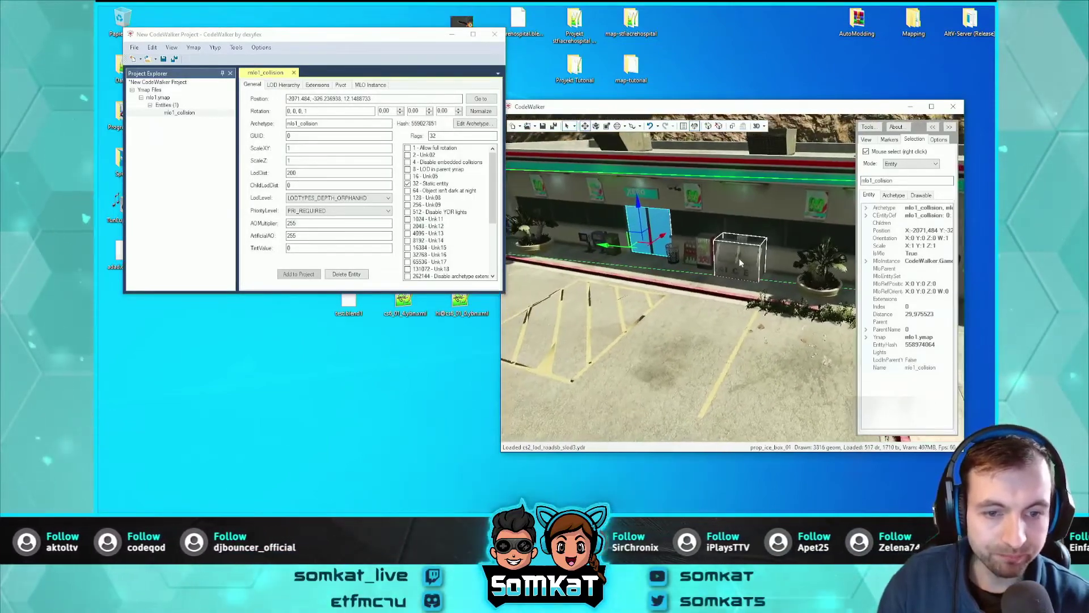
drag(740, 262, 510, 226)
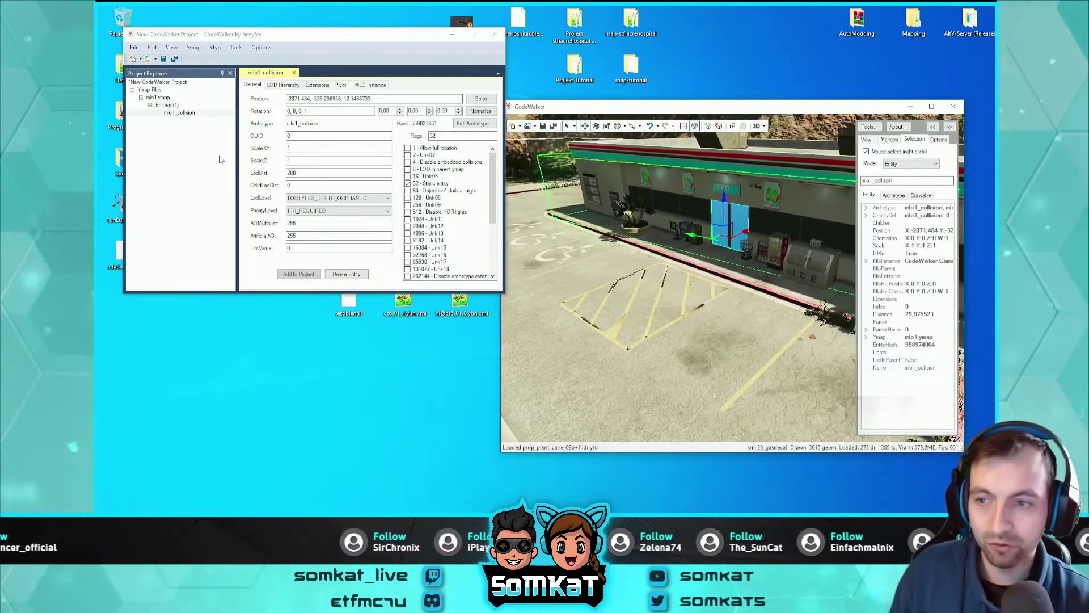
click(160, 98)
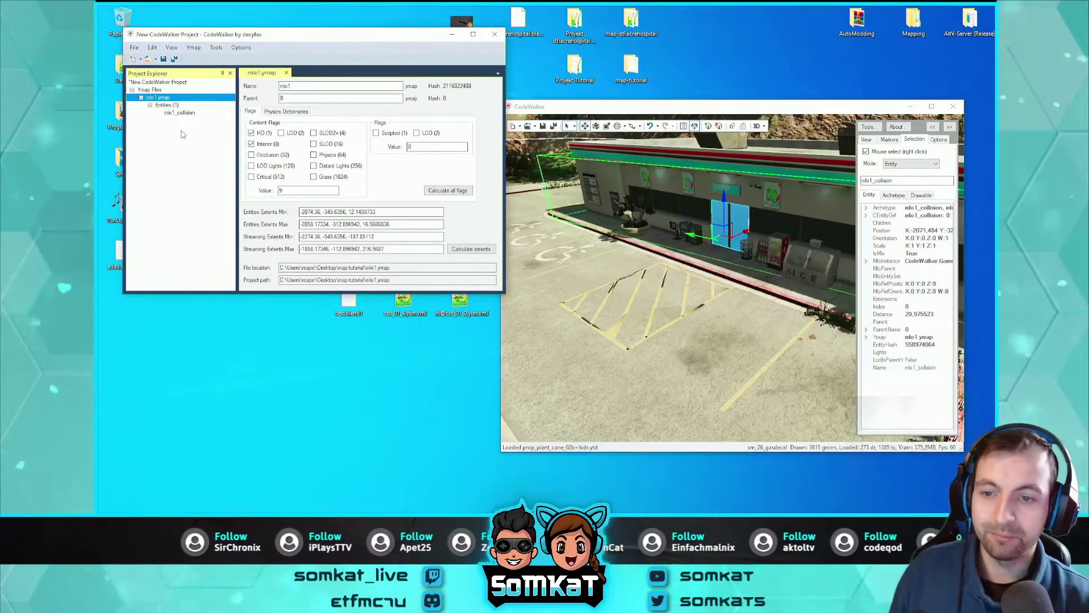
Step: Recalculate the ymap flags and generate its _manifest.ymf with Manifest Generator
click(449, 191)
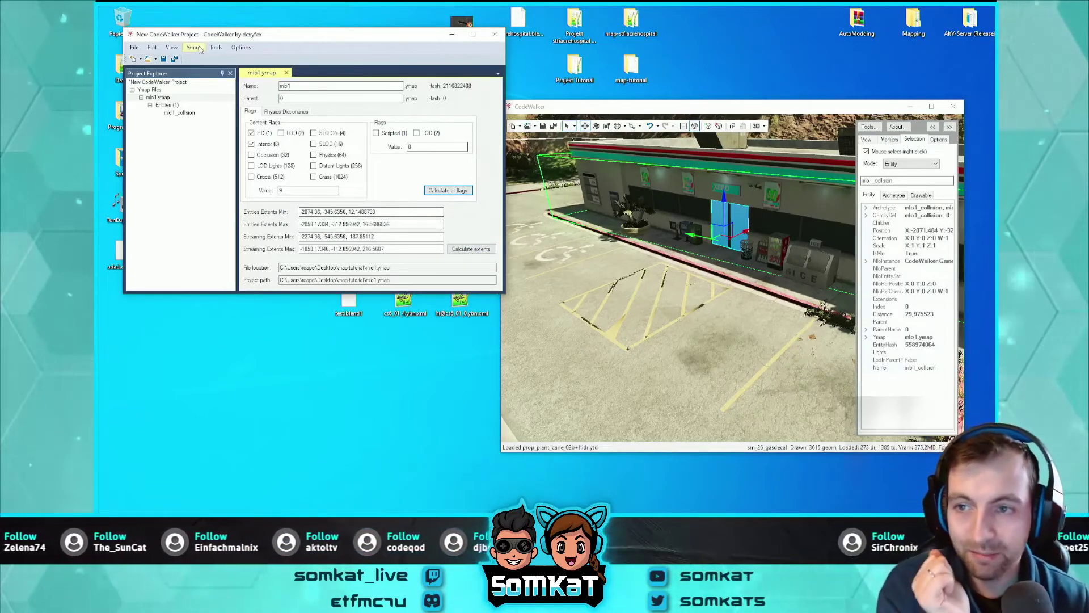
click(216, 48)
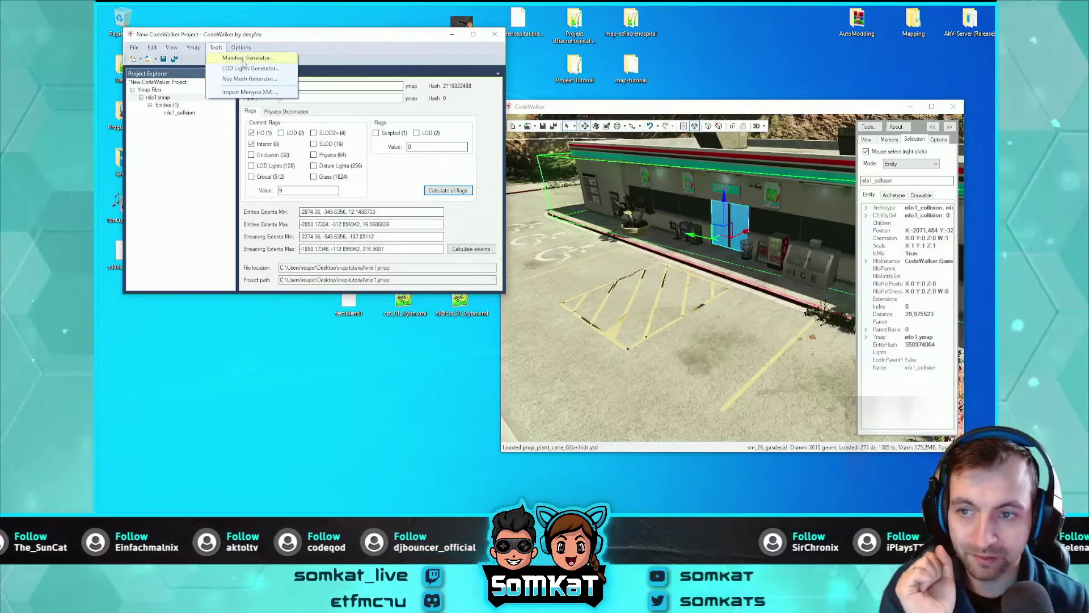
click(243, 59)
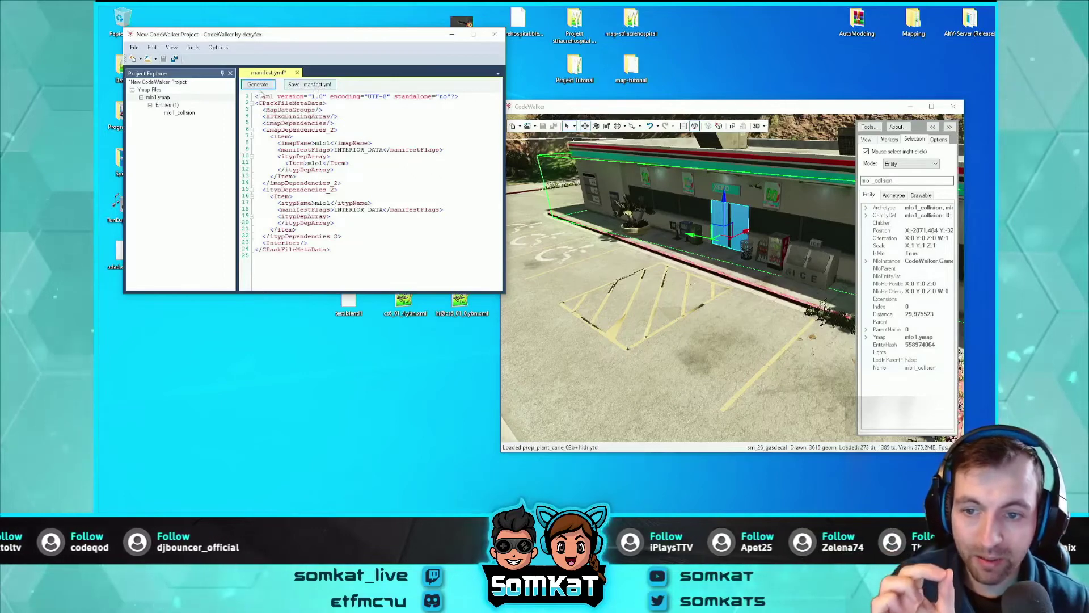
Step: Bring up the save dialog for _manifest.ymf and position it on screen
click(316, 85)
drag(359, 67, 464, 131)
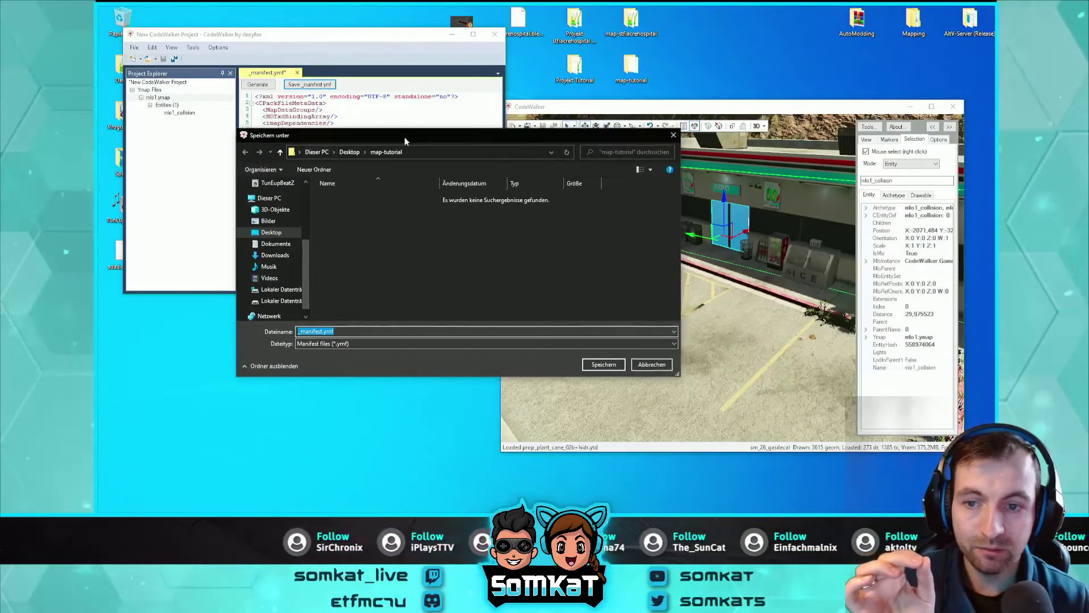
drag(411, 129, 325, 191)
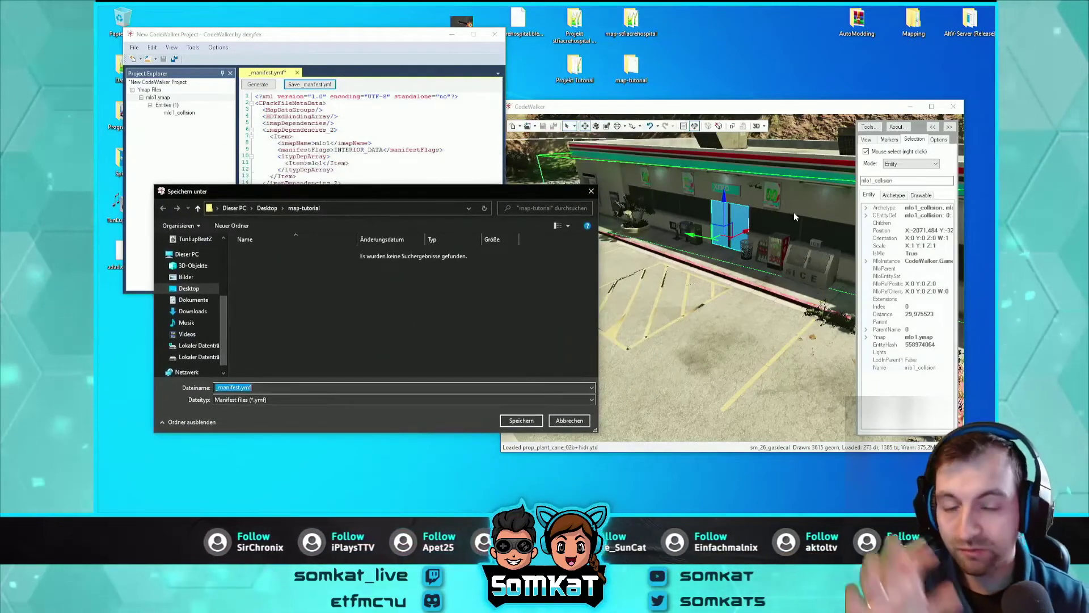
drag(384, 198, 408, 225)
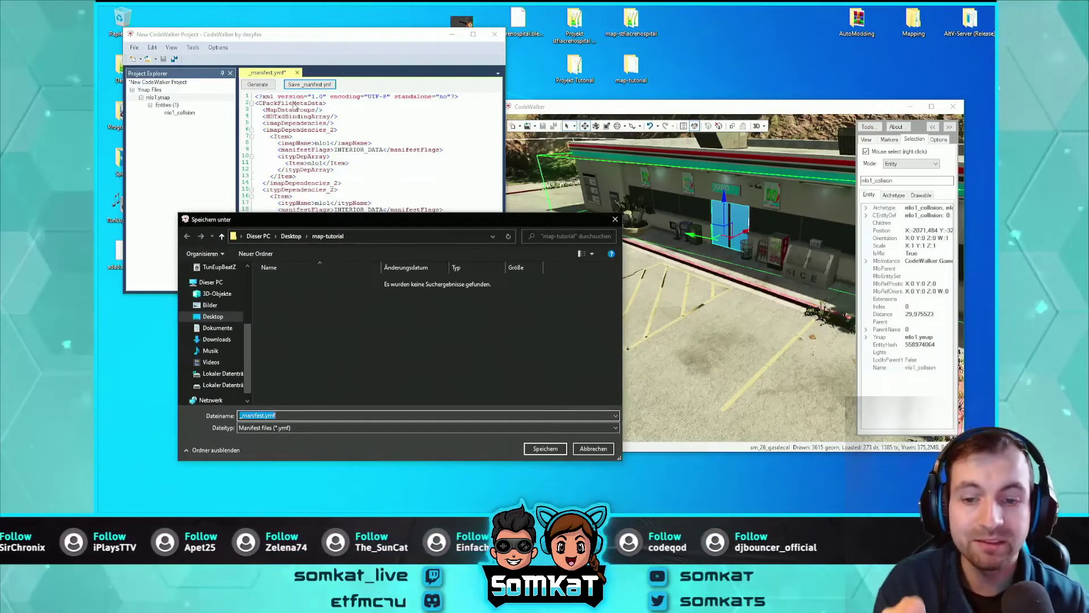
mouse_move(387, 222)
mouse_down()
mouse_move(396, 215)
mouse_move(377, 198)
mouse_up()
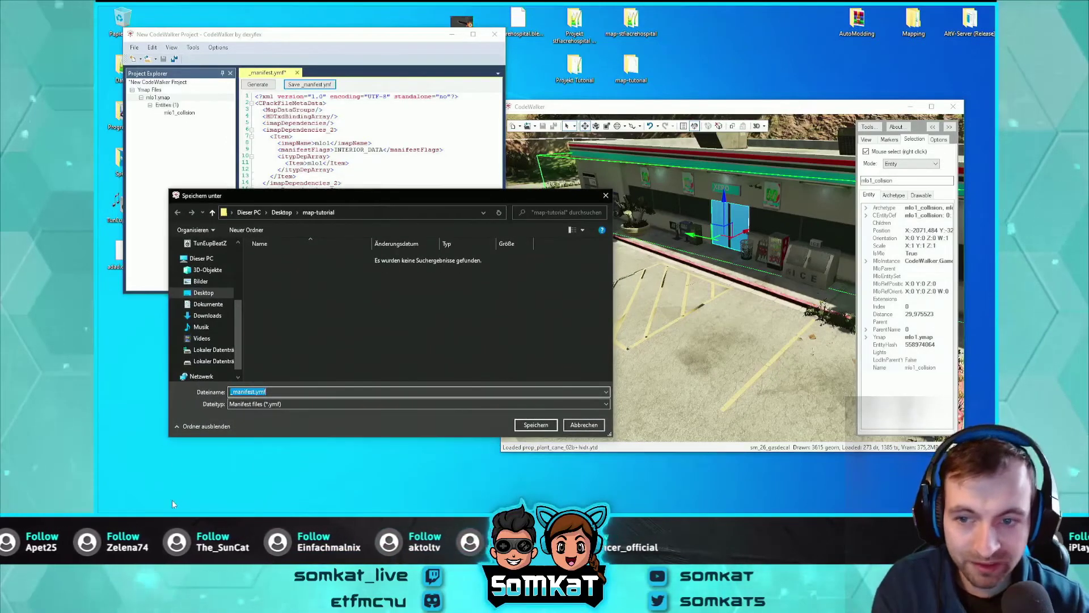
drag(398, 203, 414, 202)
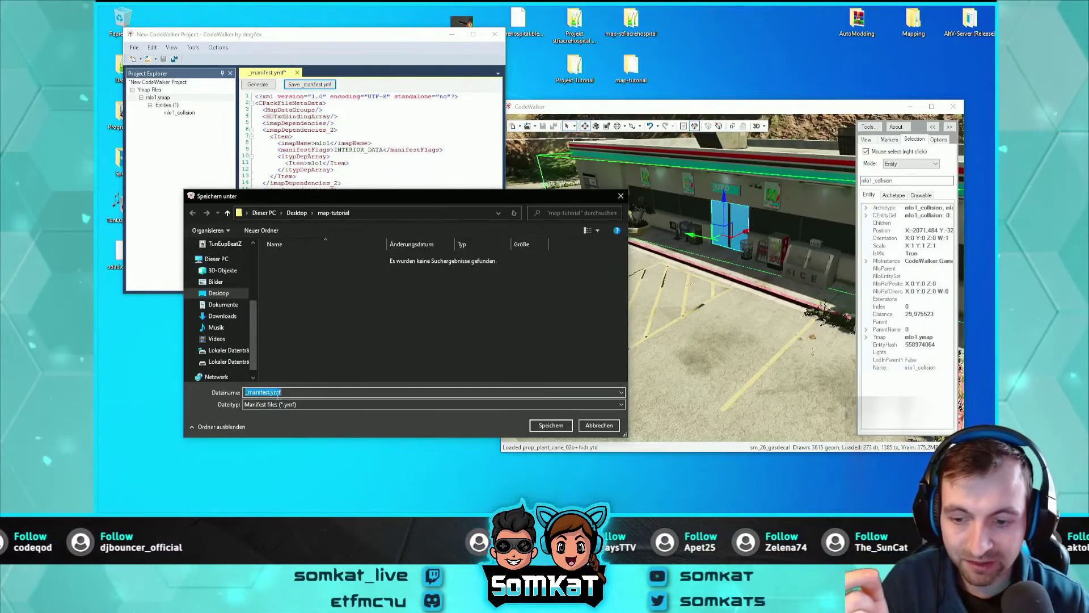
Step: Save the manifest as _manifest_tutorial.ymf in the map-tutorial folder
click(246, 392)
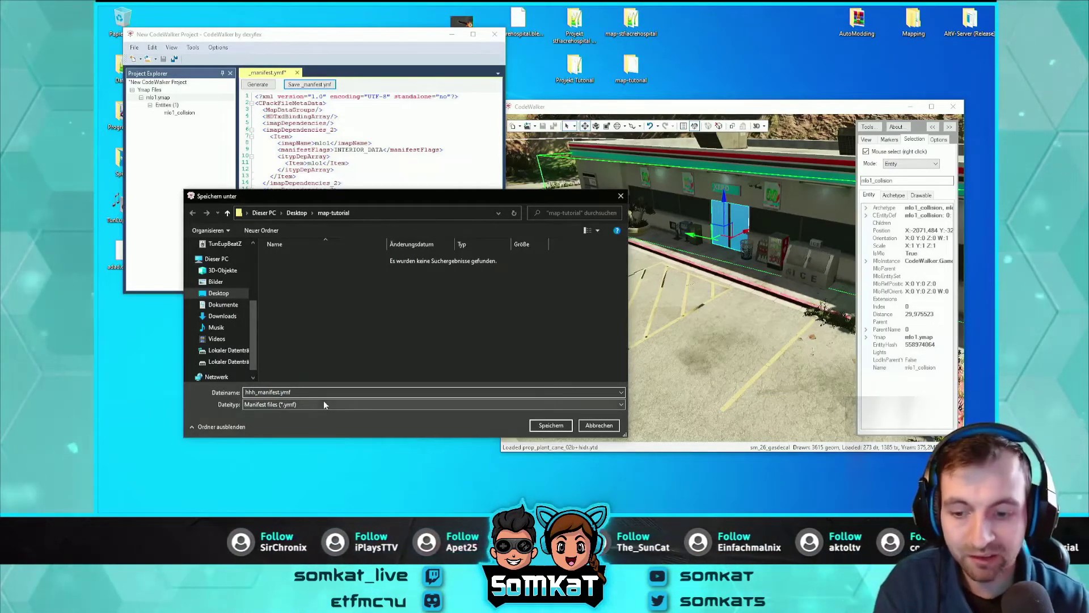
key(BackSpace)
key(BackSpace)
key(BackSpace)
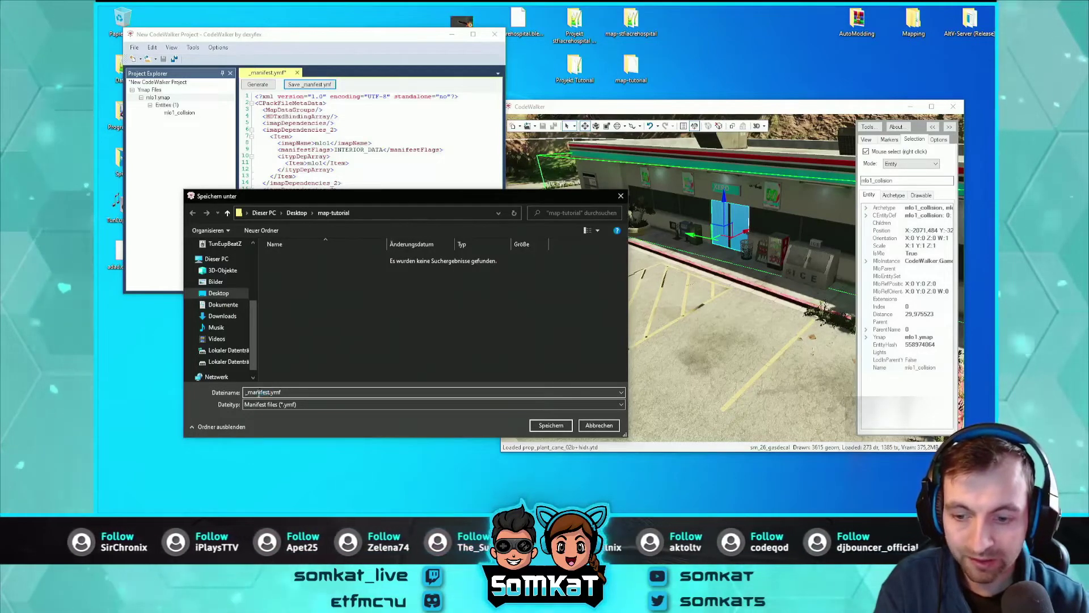
drag(269, 391, 246, 393)
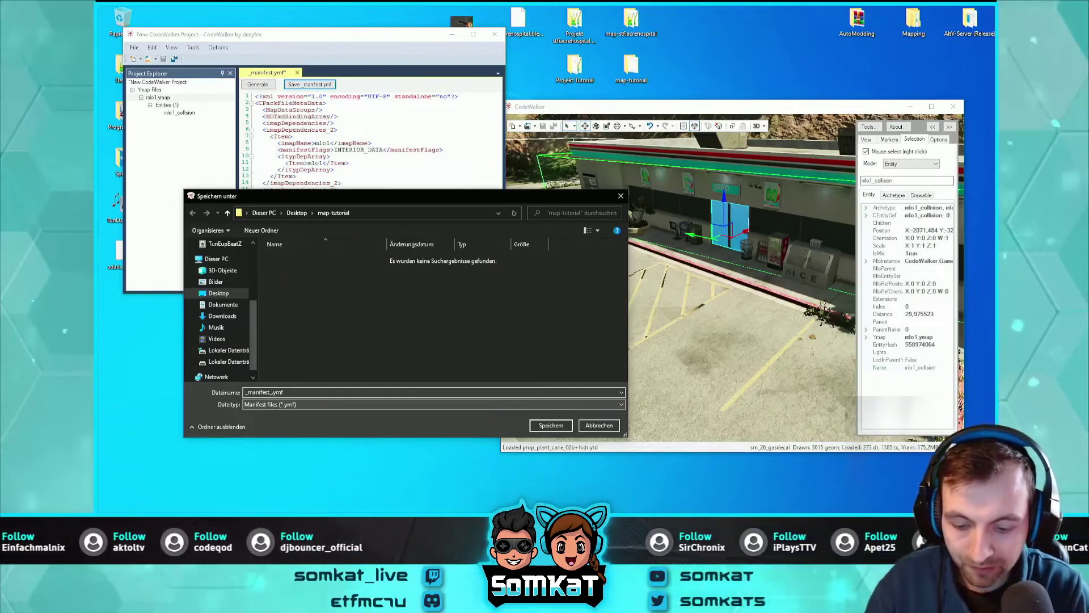
text(tutorial)
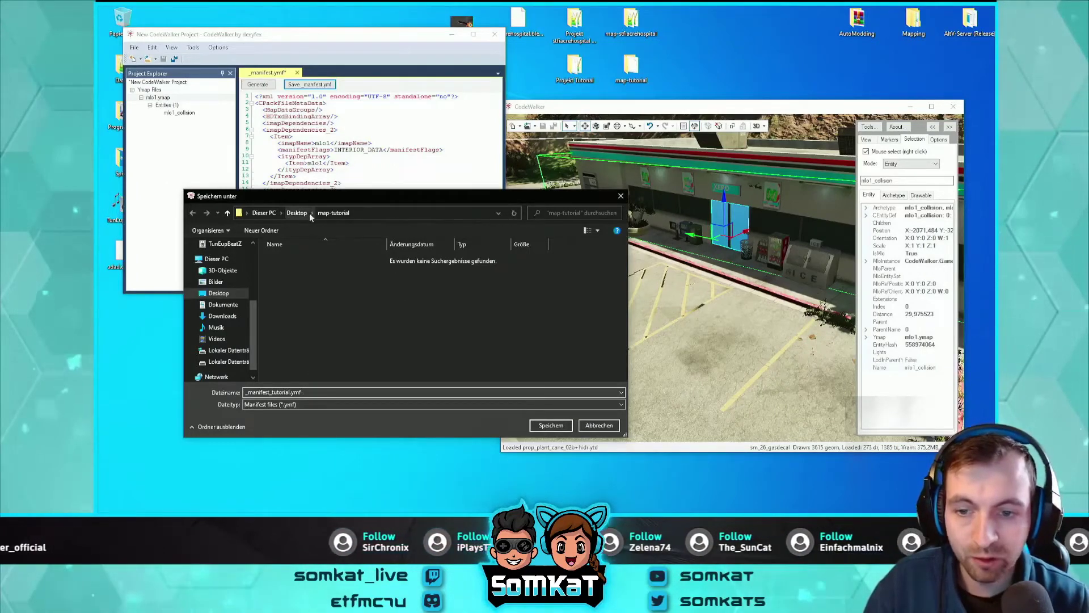
click(552, 427)
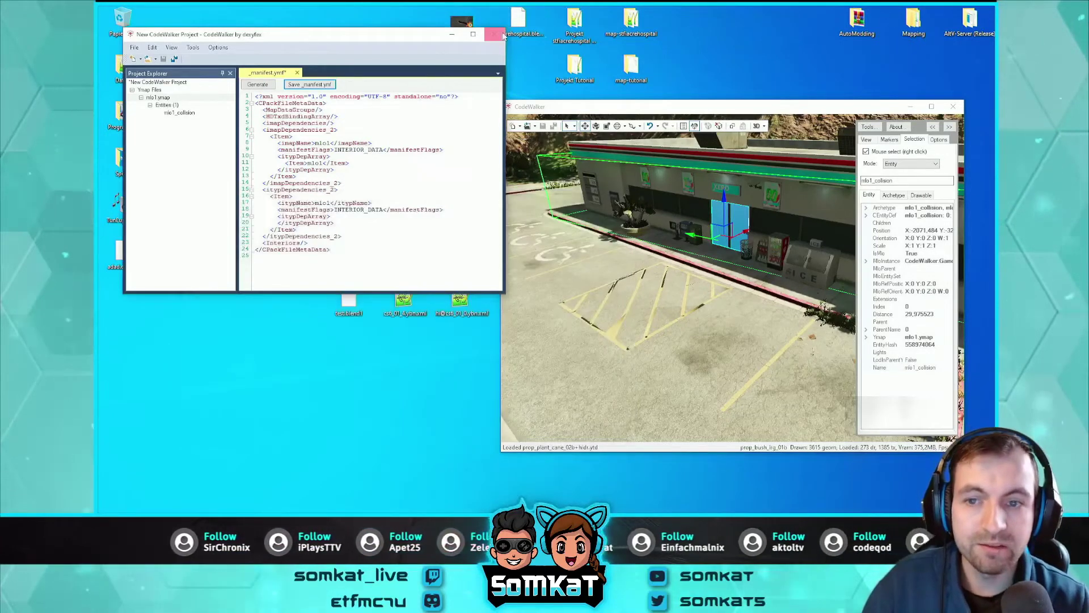
drag(316, 39, 326, 88)
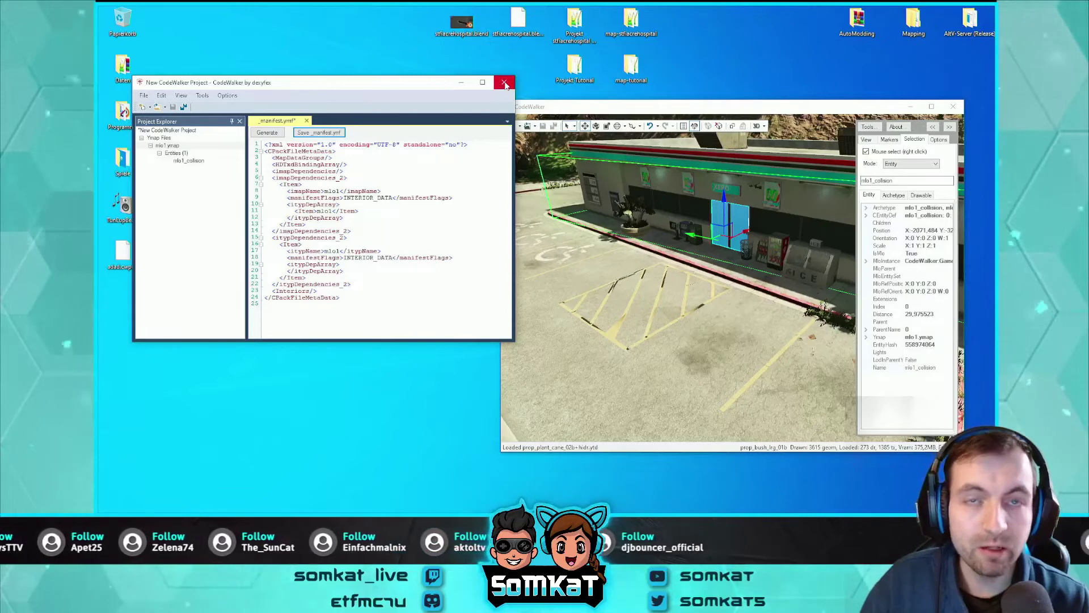
Step: Close the project confirming Ja, quit CodeWalker, and open the map-tutorial desktop folder
click(504, 82)
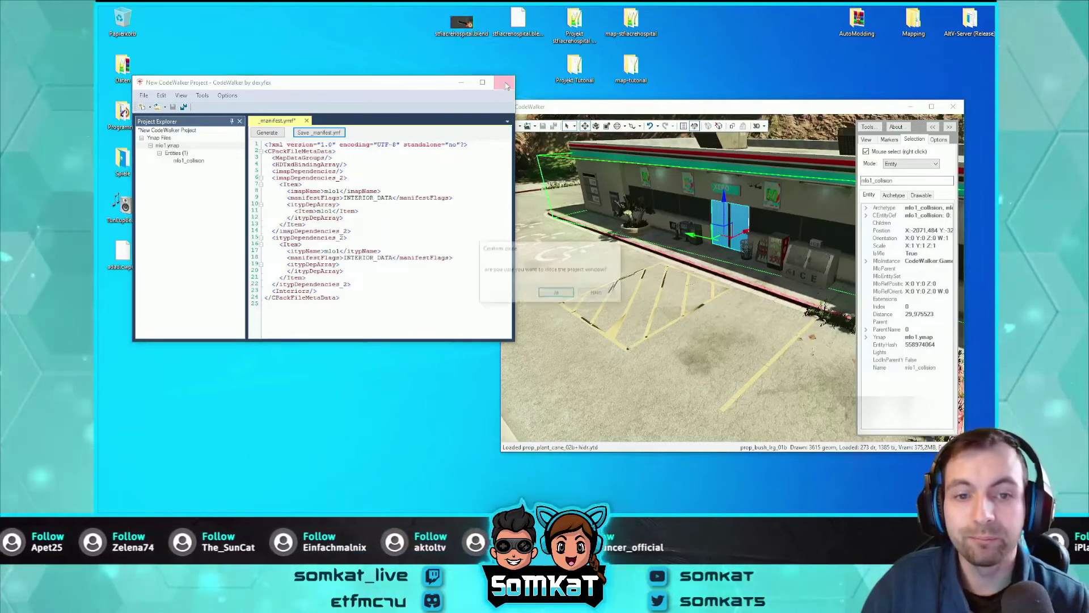
click(558, 292)
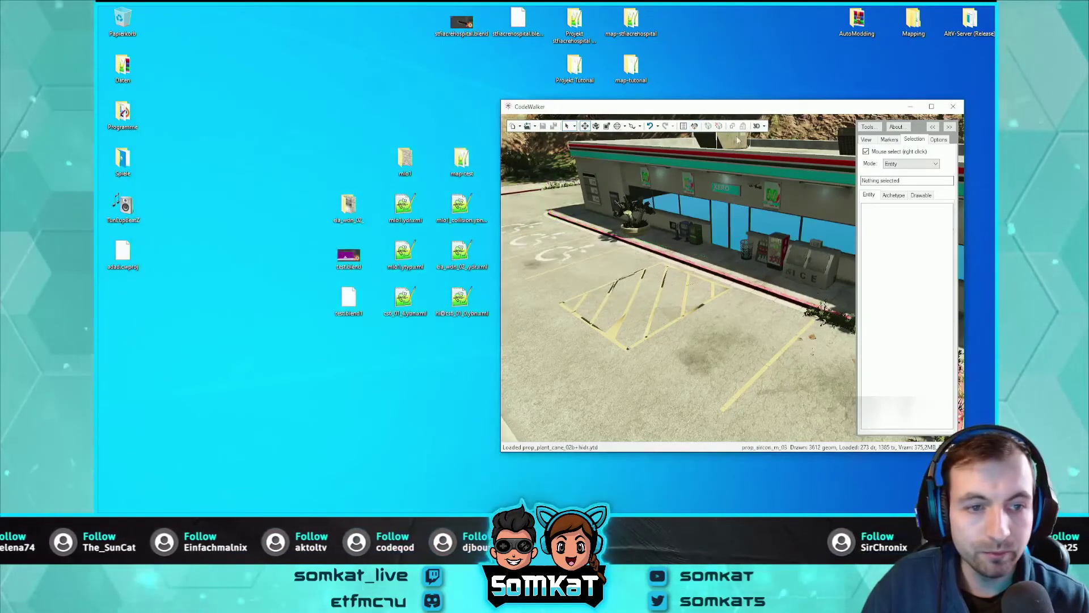
drag(854, 112, 856, 118)
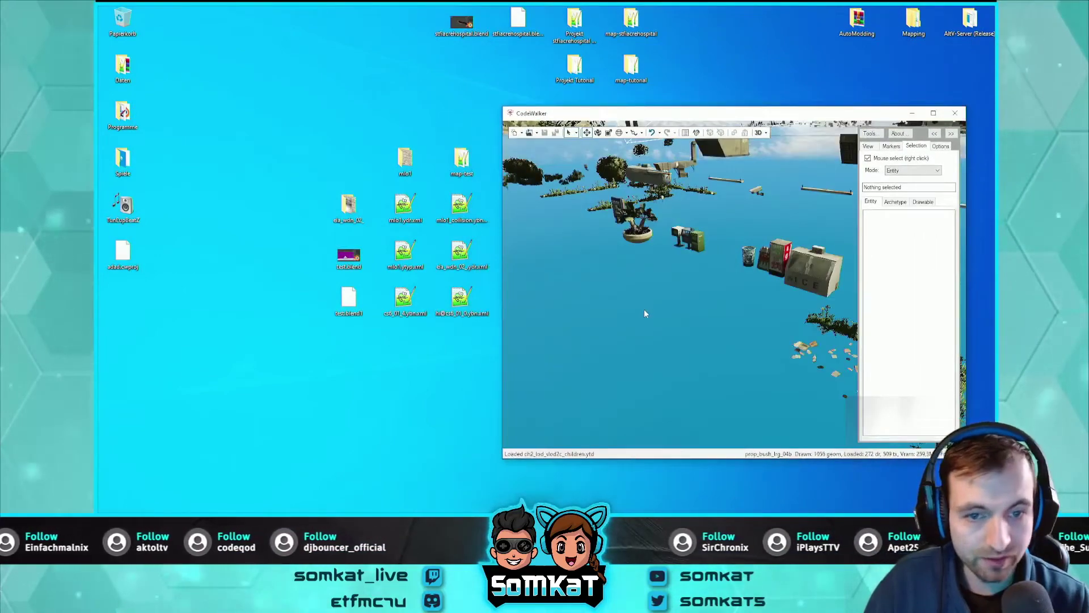
click(955, 113)
double_click(633, 72)
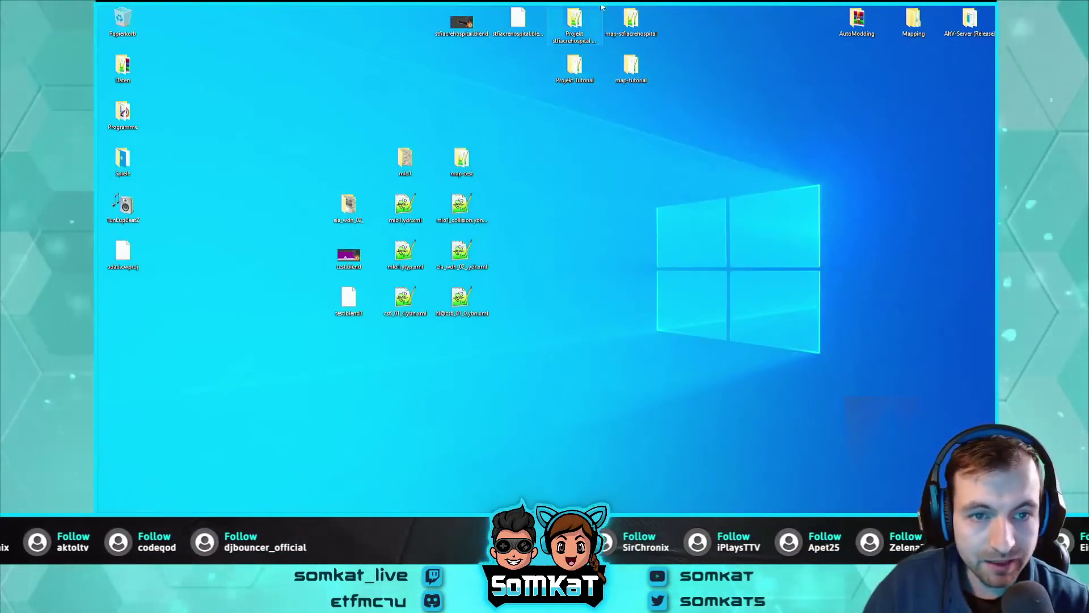
Step: Launch CodeWalker RPF Explorer.exe from the Mapping > CodeWalker30_dev42 folder
mouse_move(371, 70)
mouse_down()
mouse_move(705, 129)
mouse_move(690, 125)
mouse_up()
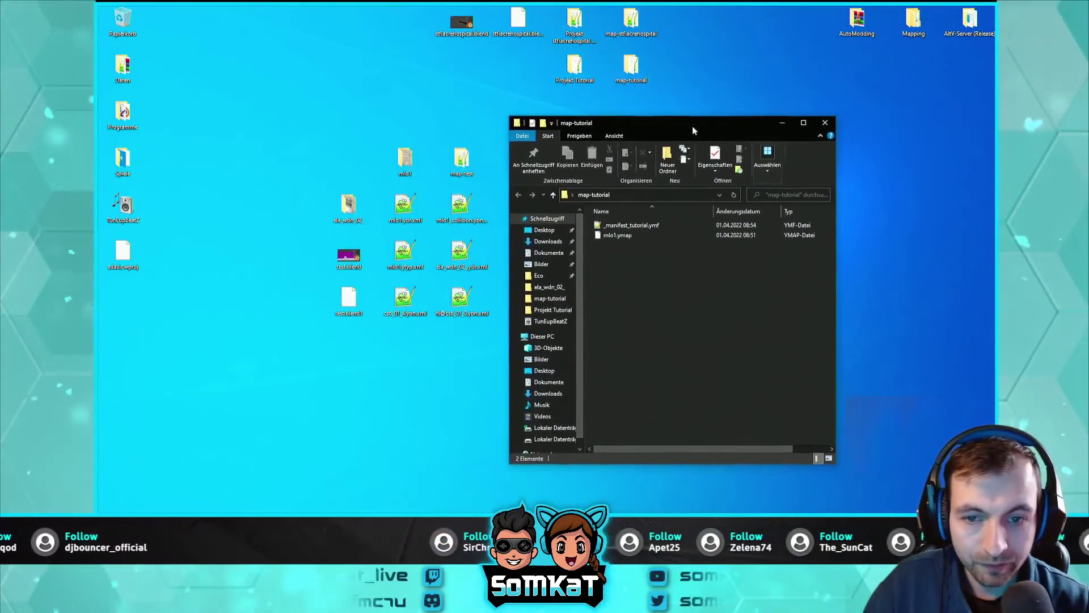
double_click(576, 72)
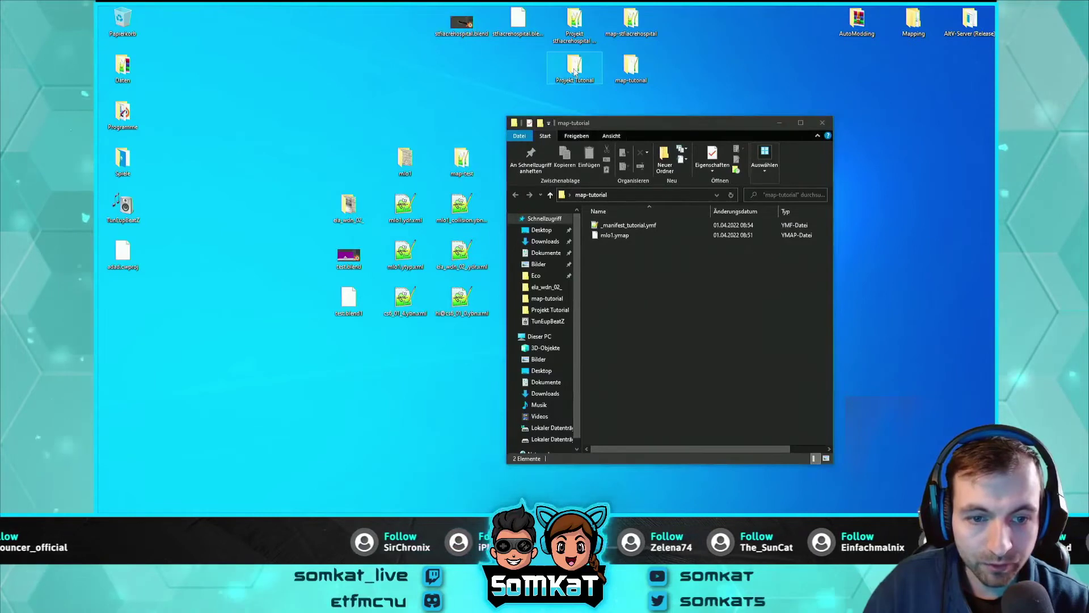
mouse_move(703, 138)
mouse_down()
mouse_move(658, 134)
mouse_move(678, 133)
mouse_up()
click(791, 128)
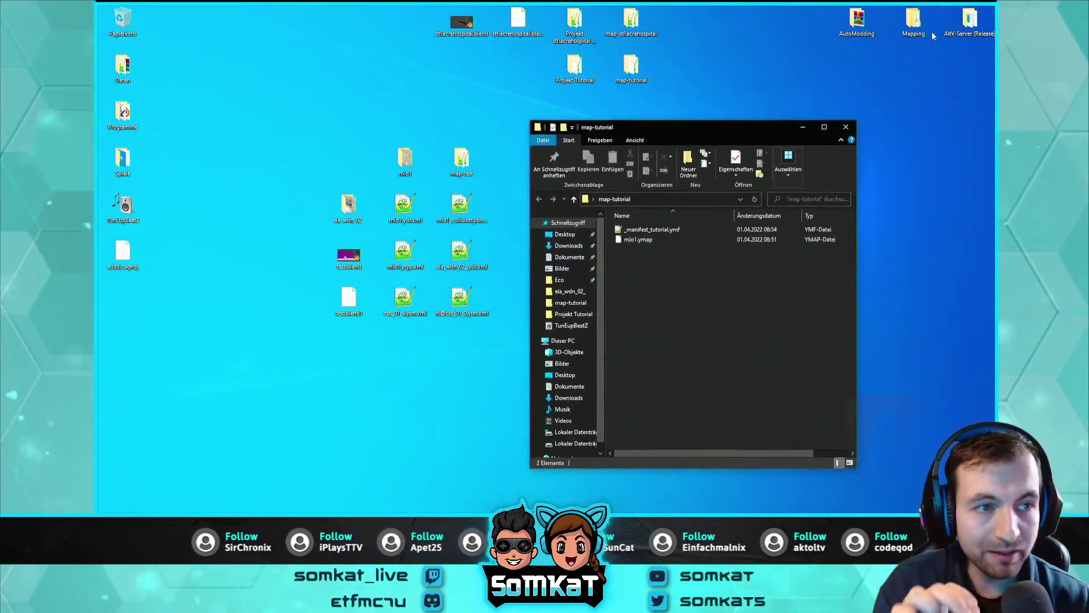
double_click(913, 22)
double_click(669, 244)
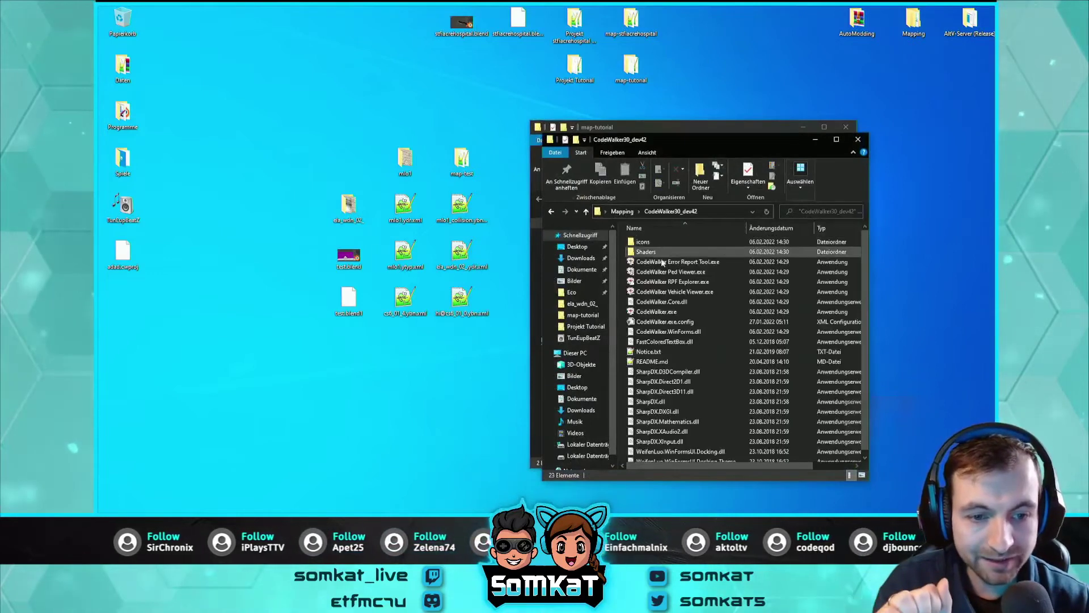
click(661, 282)
double_click(661, 282)
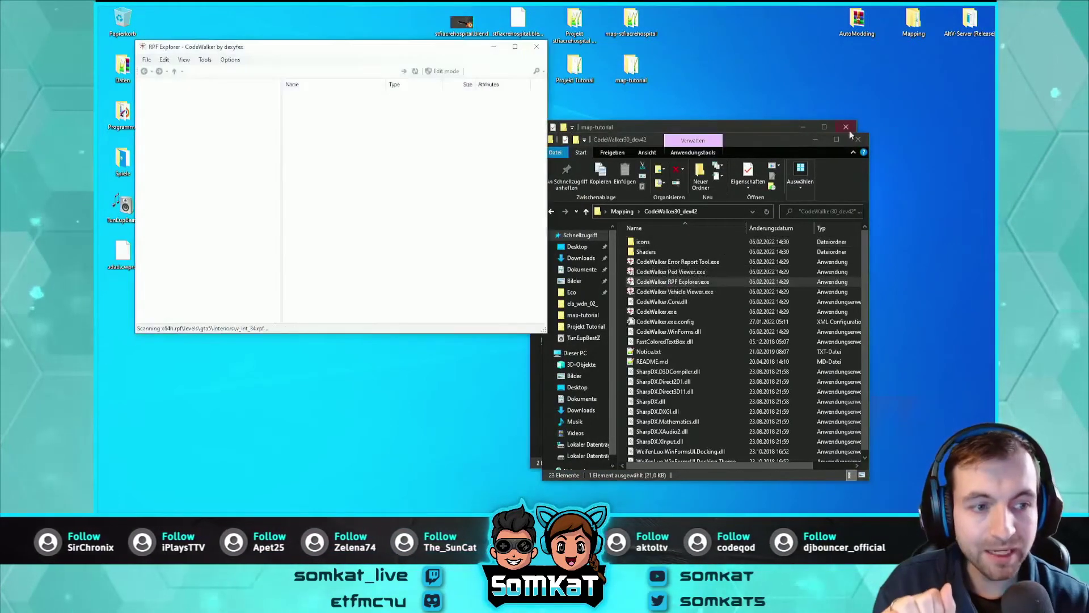
Step: Drag the eight tutorial folder files from RPF Explorer into map-tutorial, then close RPF Explorer
click(857, 139)
drag(687, 129, 735, 123)
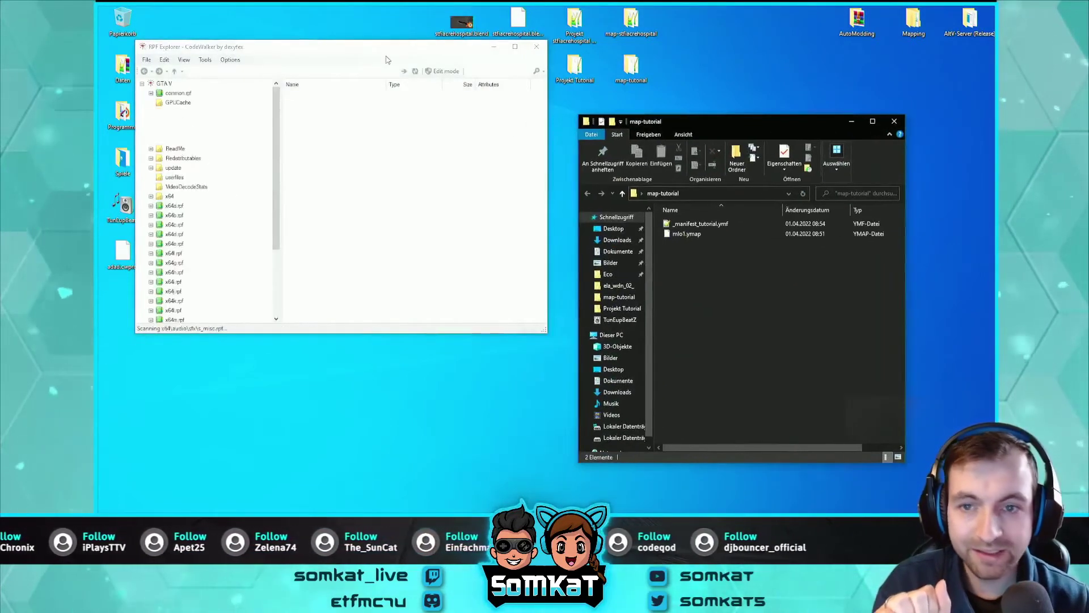
drag(341, 46, 311, 57)
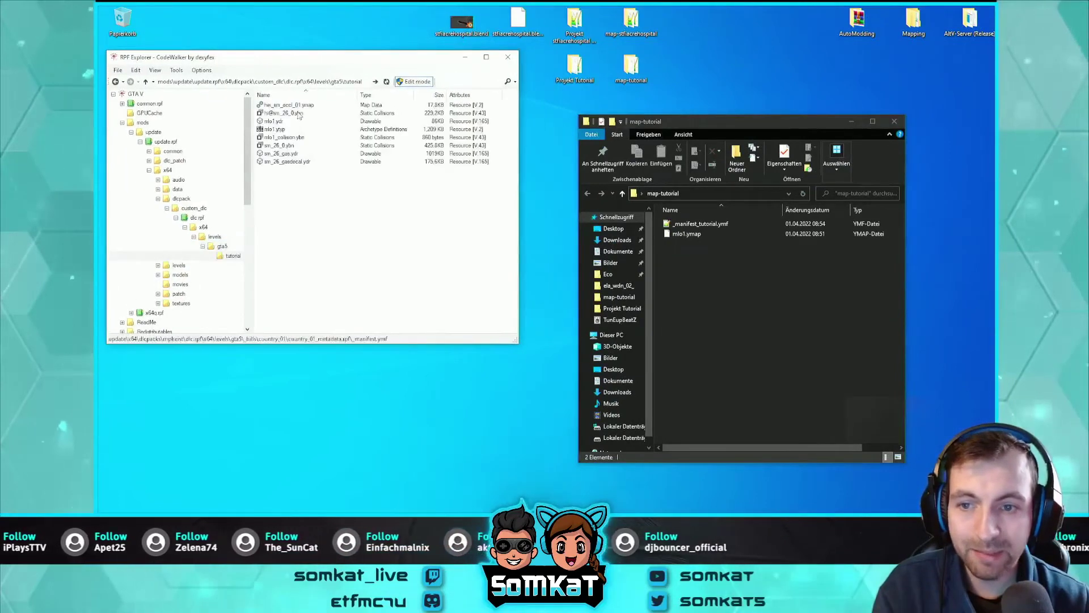
click(273, 105)
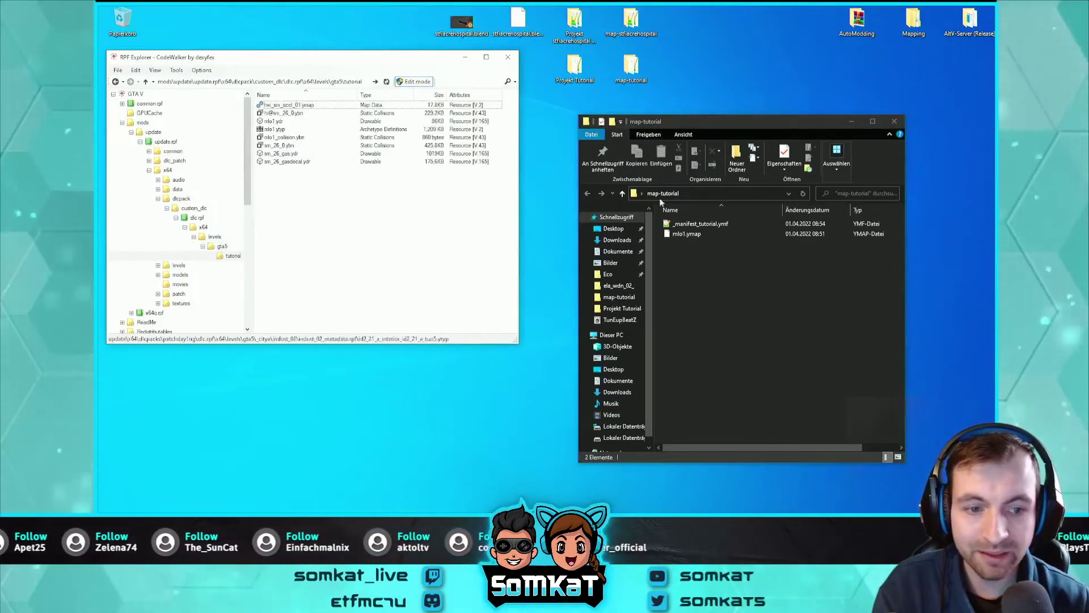
click(295, 107)
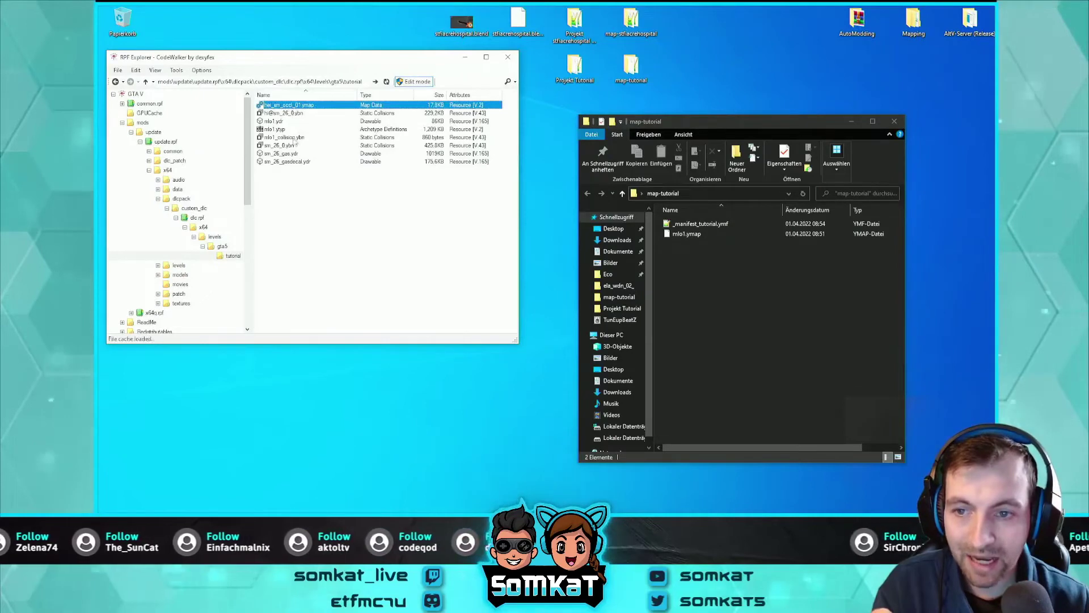
drag(314, 208, 293, 110)
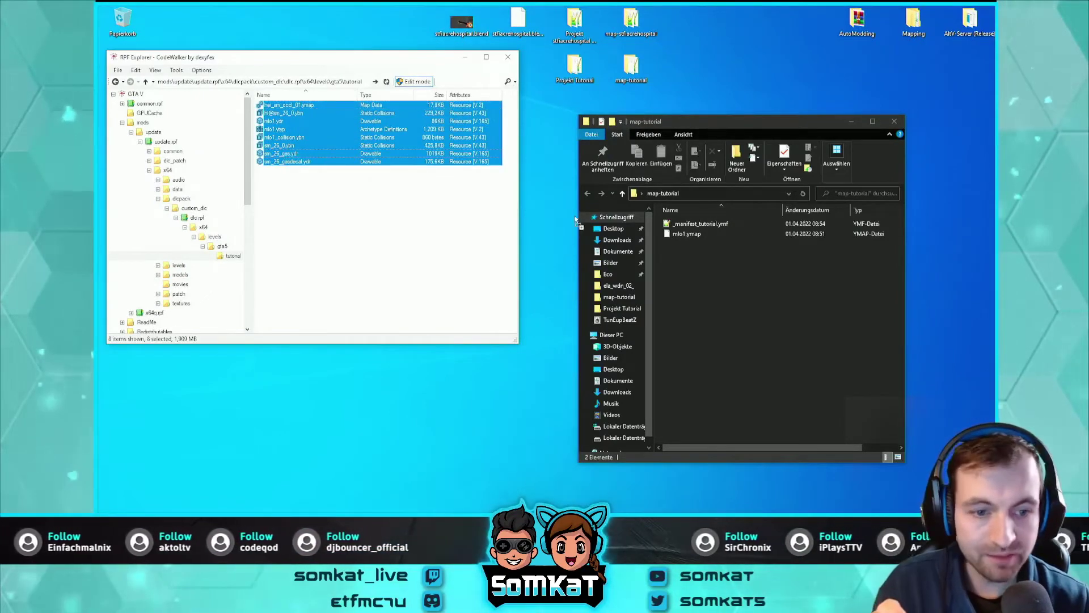
drag(576, 220, 724, 306)
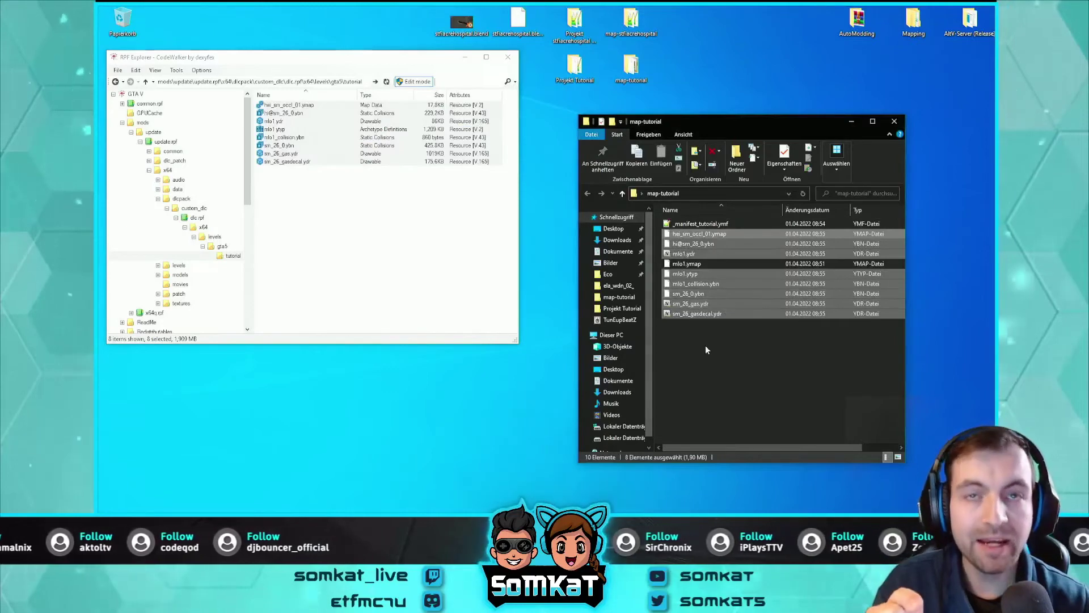
click(679, 369)
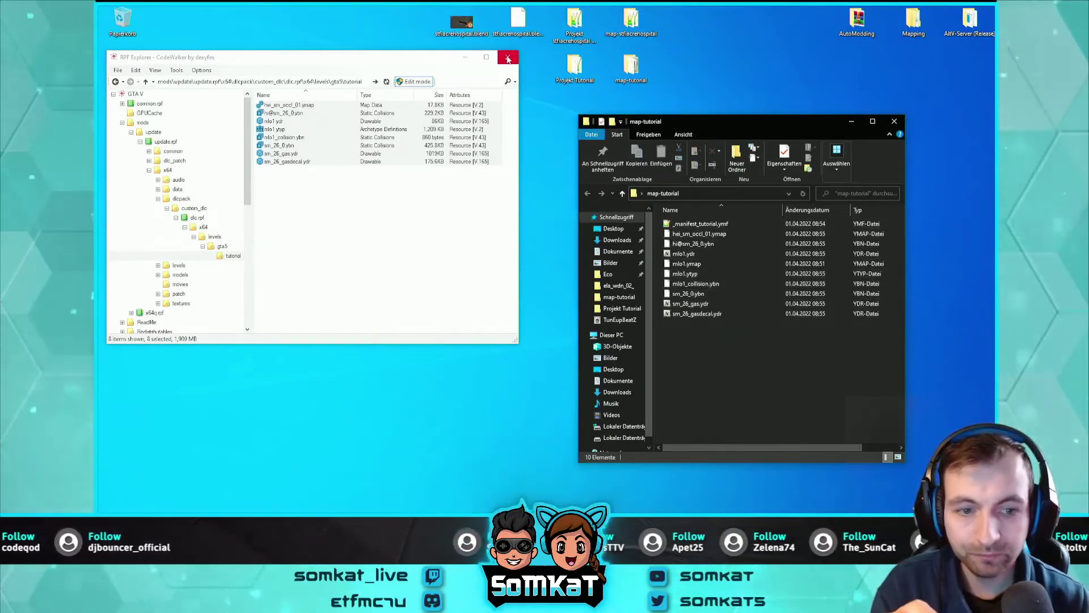
click(508, 59)
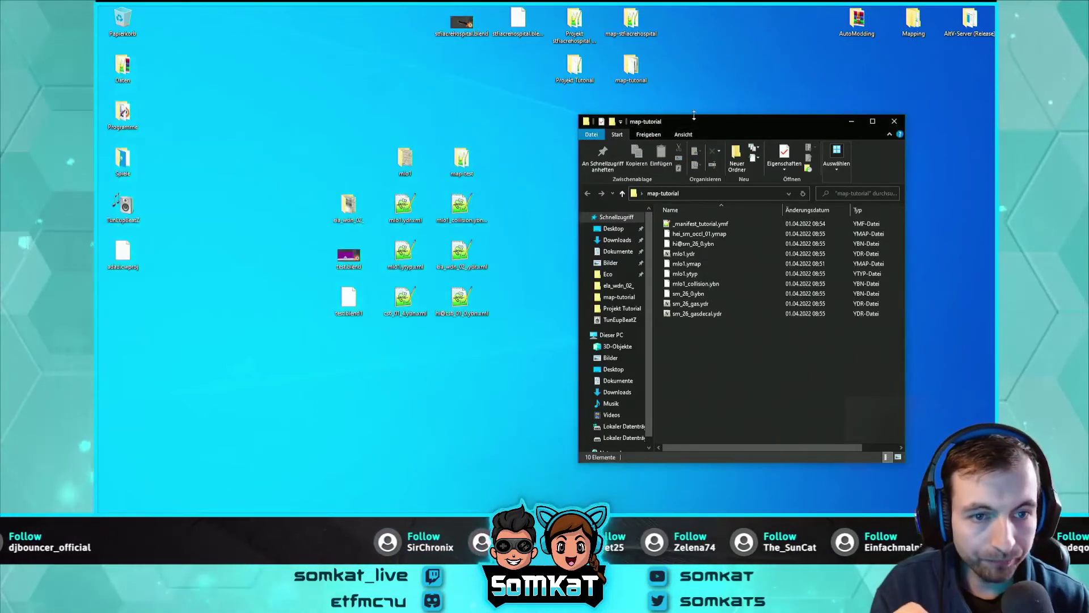
drag(700, 119, 717, 112)
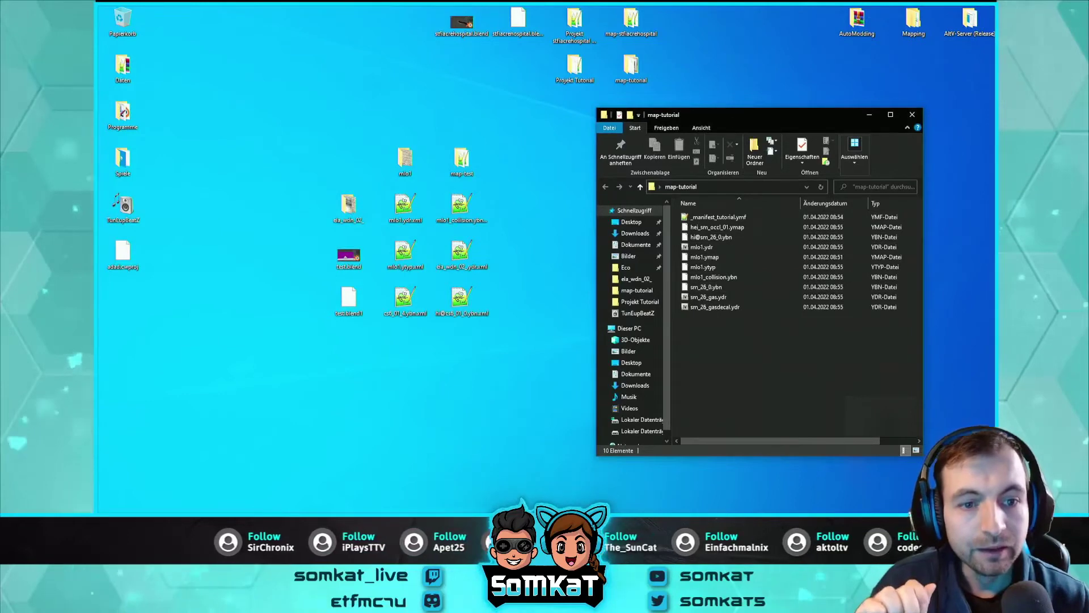
drag(731, 118, 709, 118)
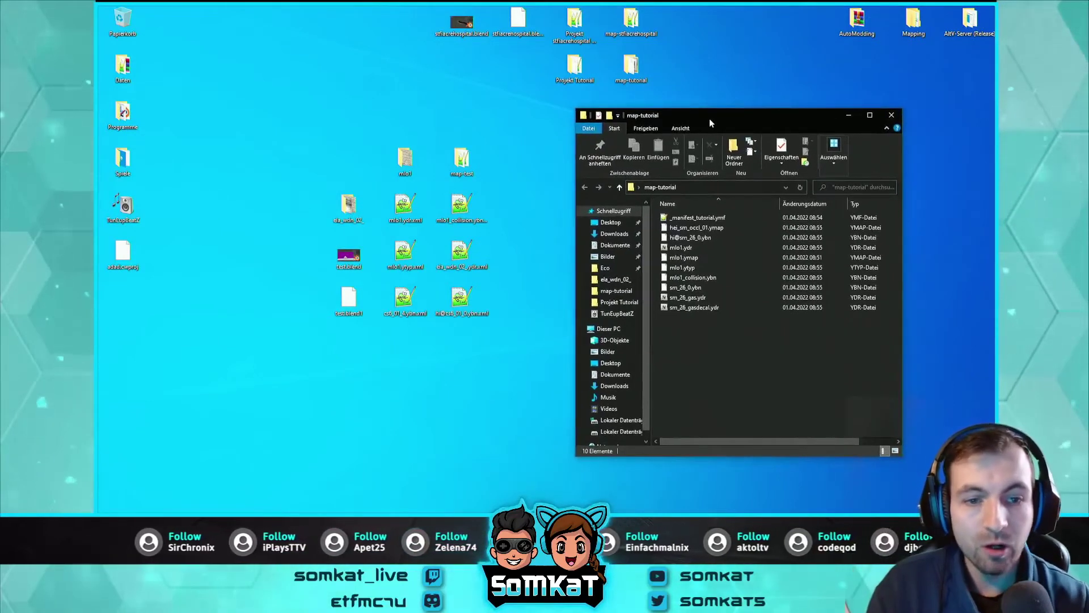
drag(720, 114, 724, 114)
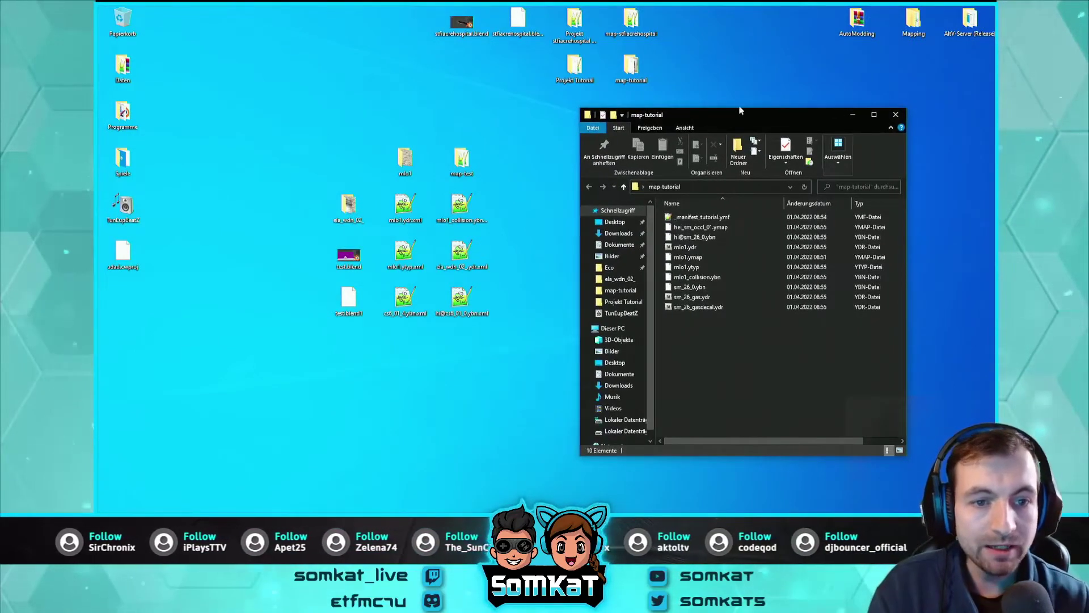
click(631, 67)
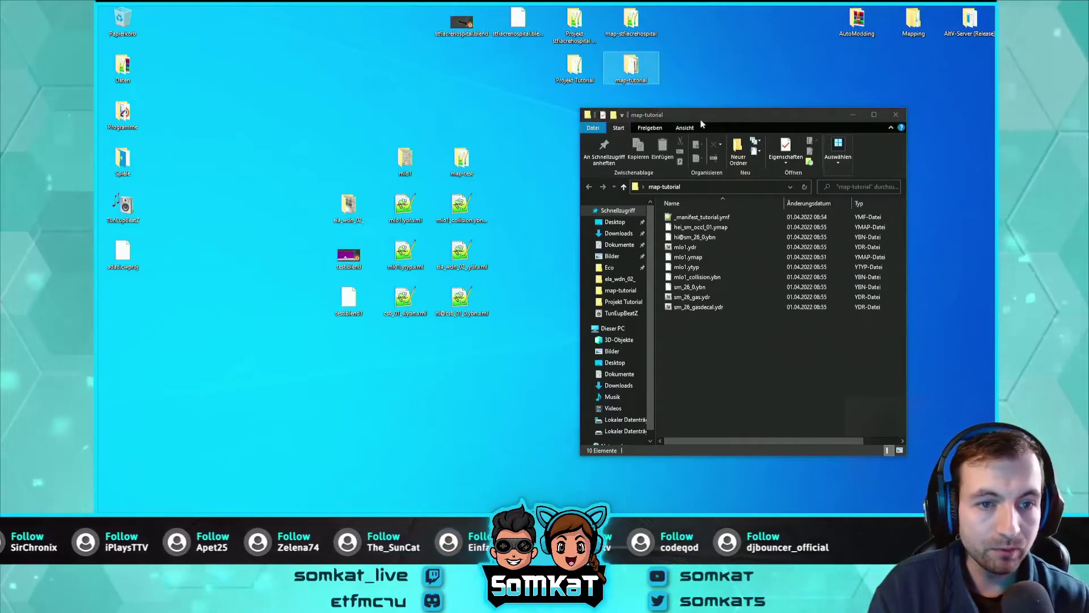
drag(699, 113, 705, 113)
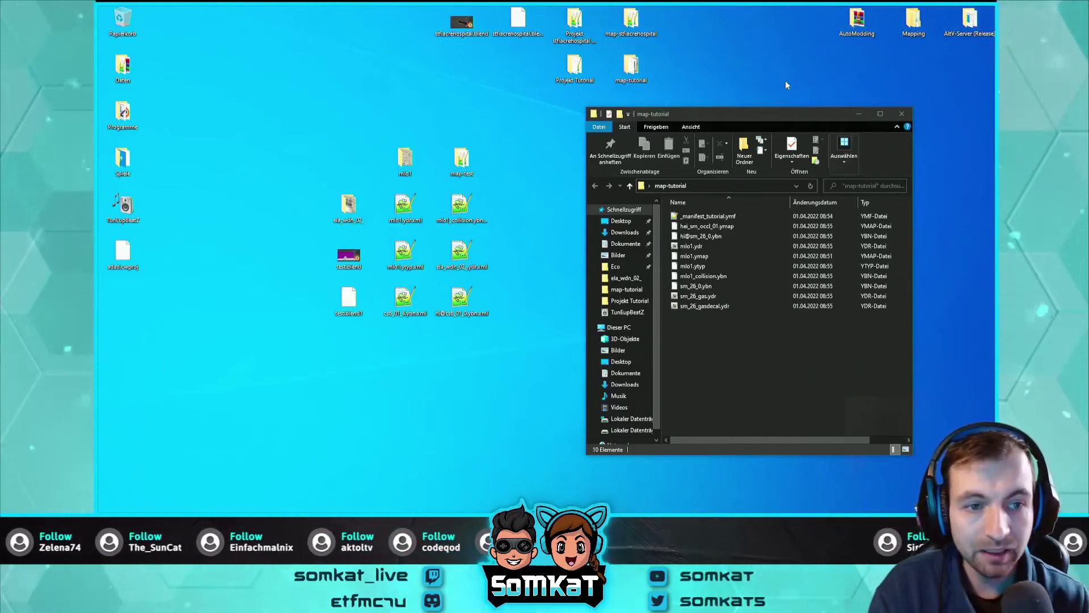
drag(750, 114, 782, 113)
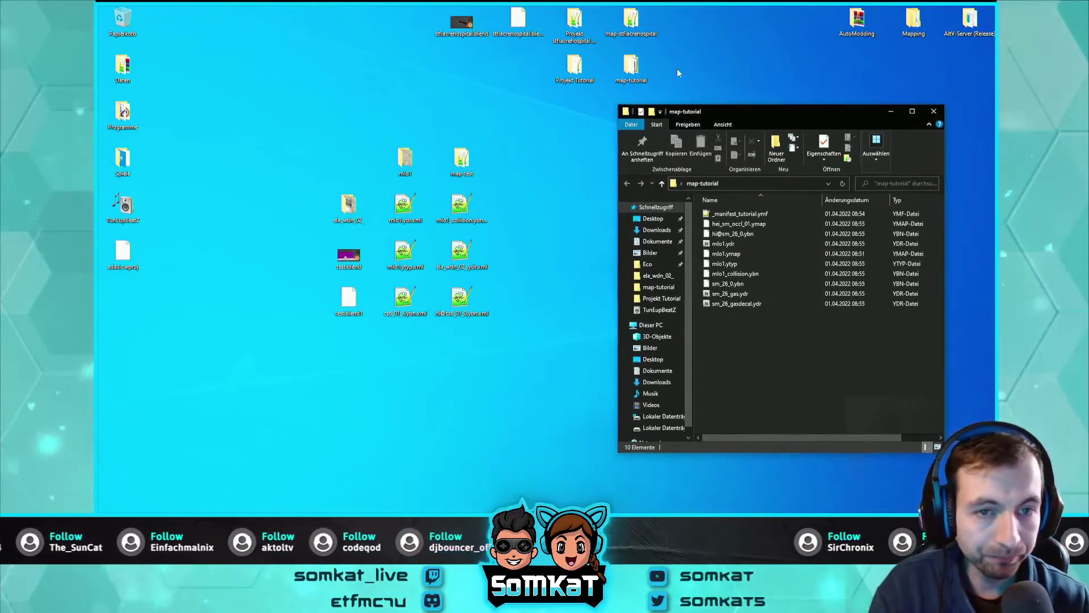
click(630, 81)
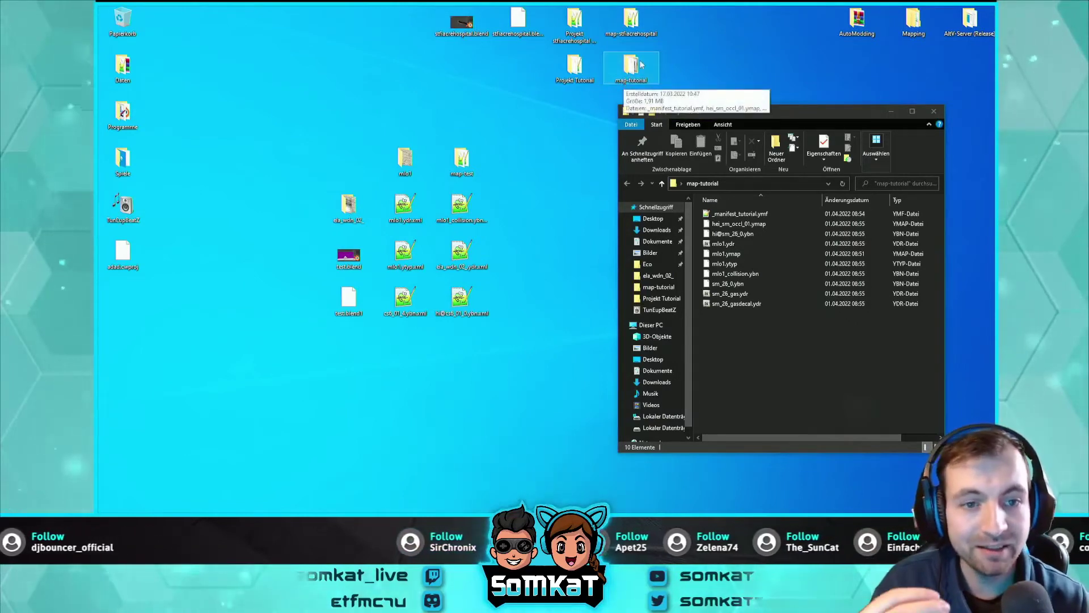
drag(753, 111, 722, 104)
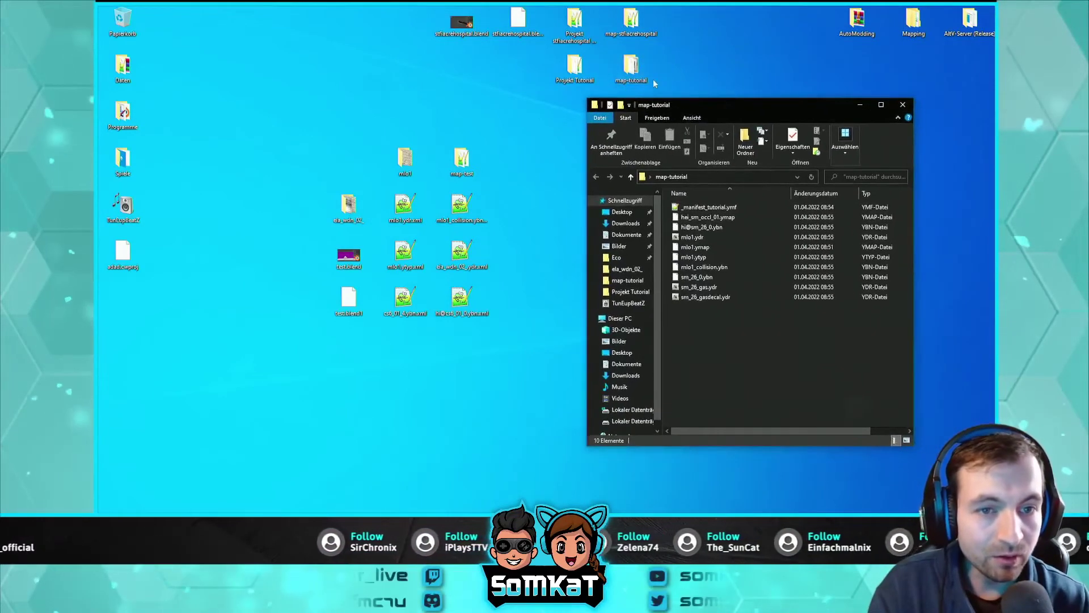
click(645, 80)
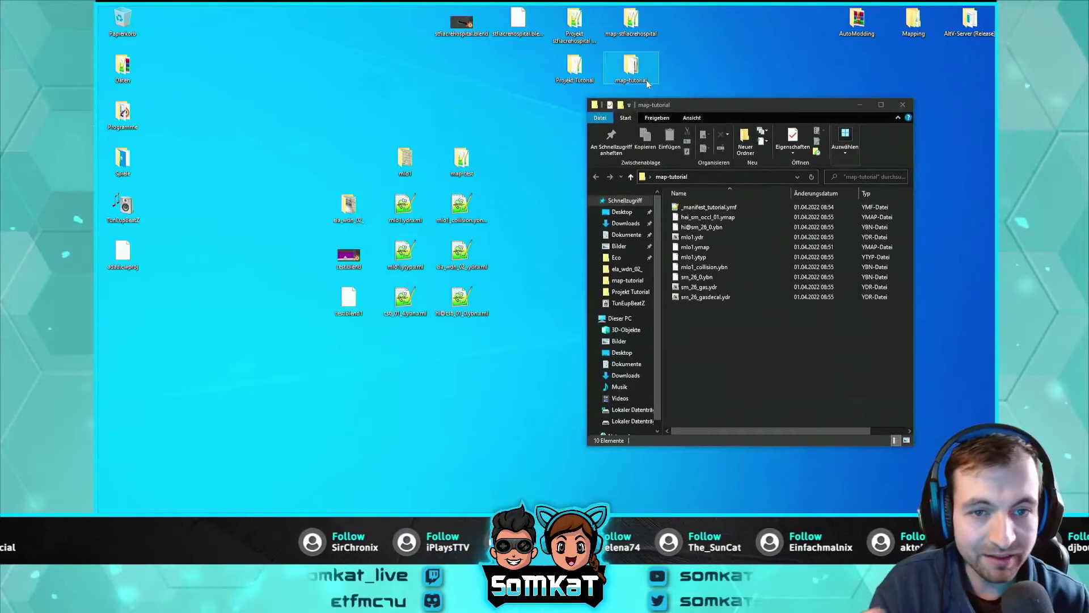
click(616, 37)
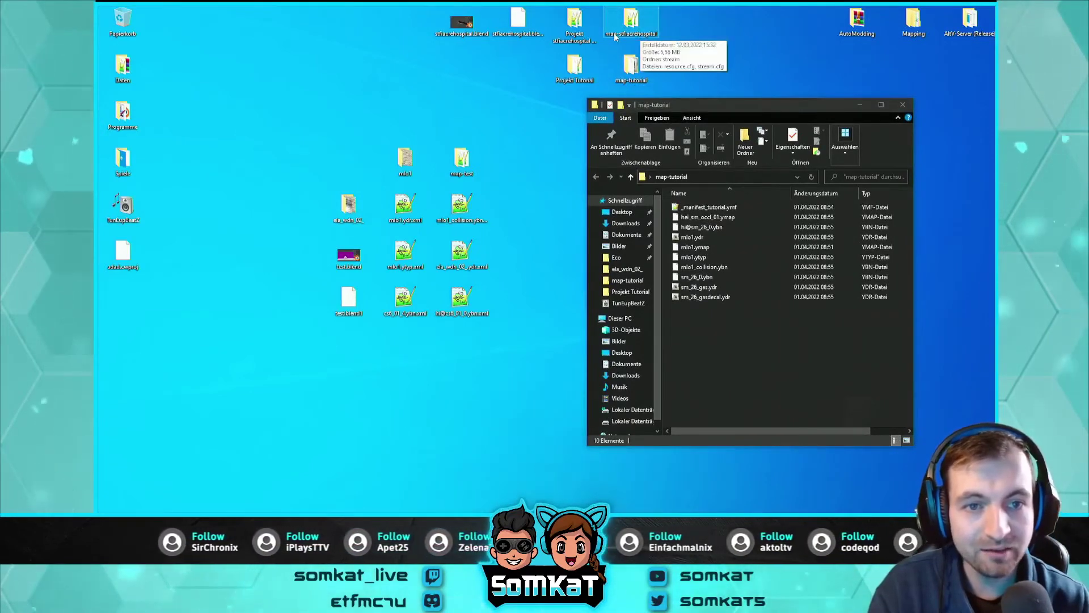
click(632, 73)
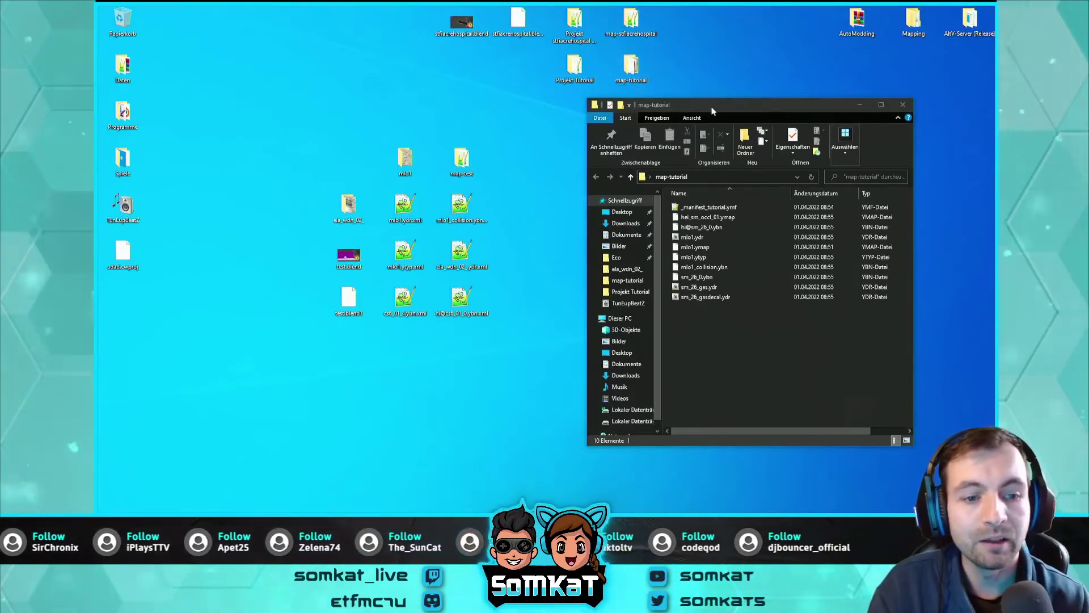
drag(712, 110, 703, 103)
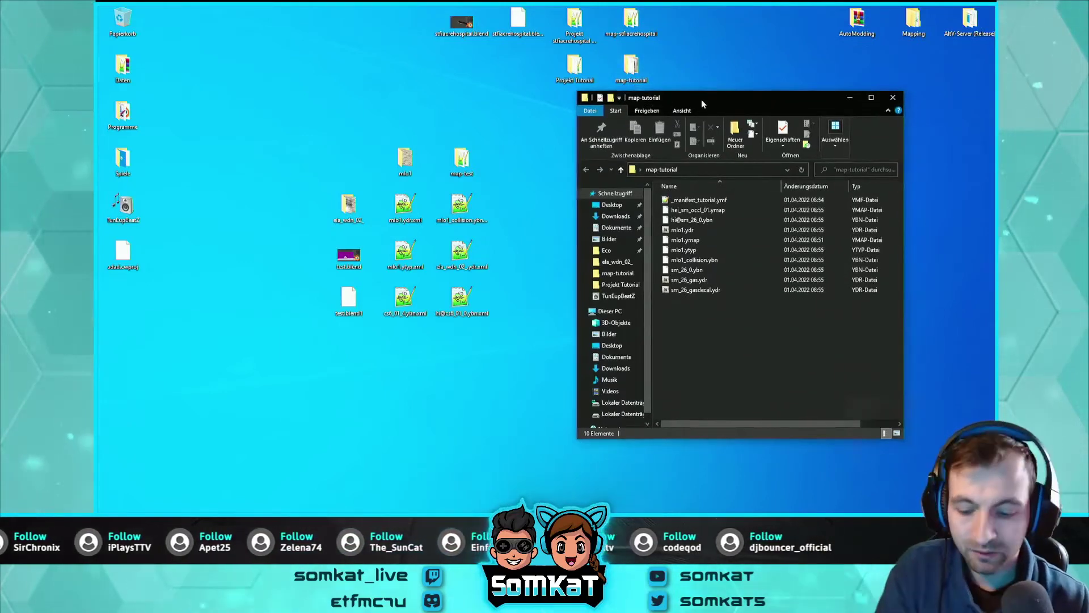
Step: Open the AltV-Server (Release) folder and briefly open server.cfg
double_click(971, 21)
mouse_move(734, 104)
mouse_down()
mouse_move(429, 96)
mouse_move(383, 105)
mouse_move(383, 89)
mouse_up()
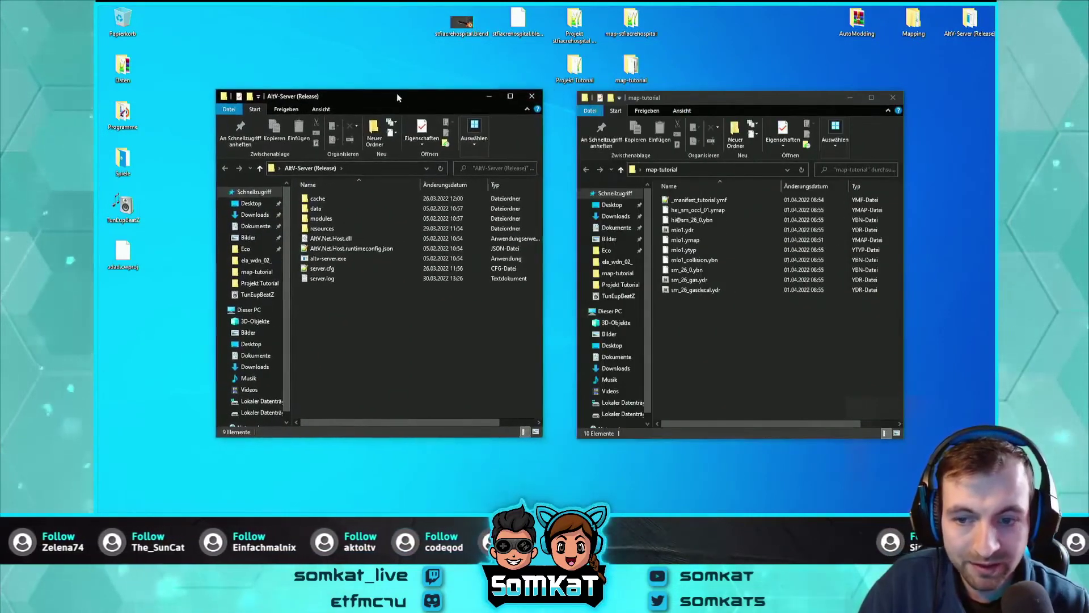
click(329, 270)
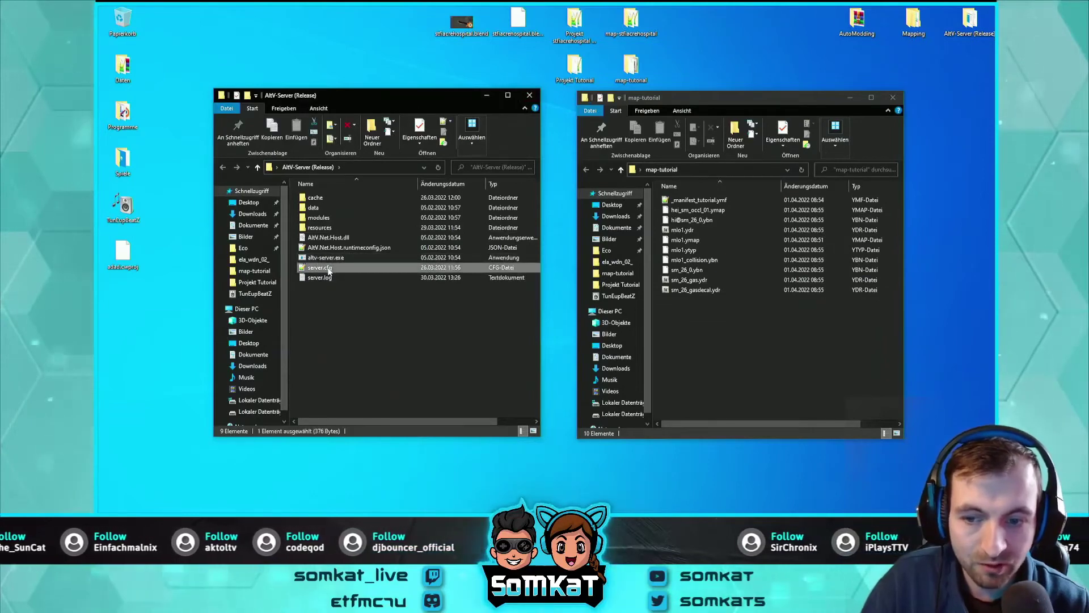
double_click(329, 269)
click(547, 90)
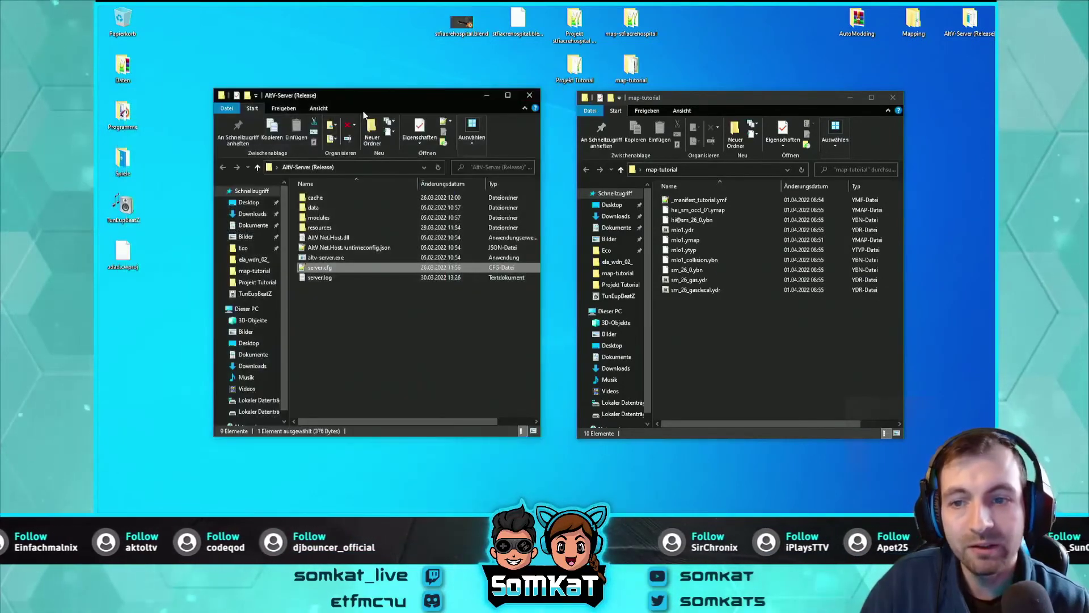
drag(381, 100, 388, 100)
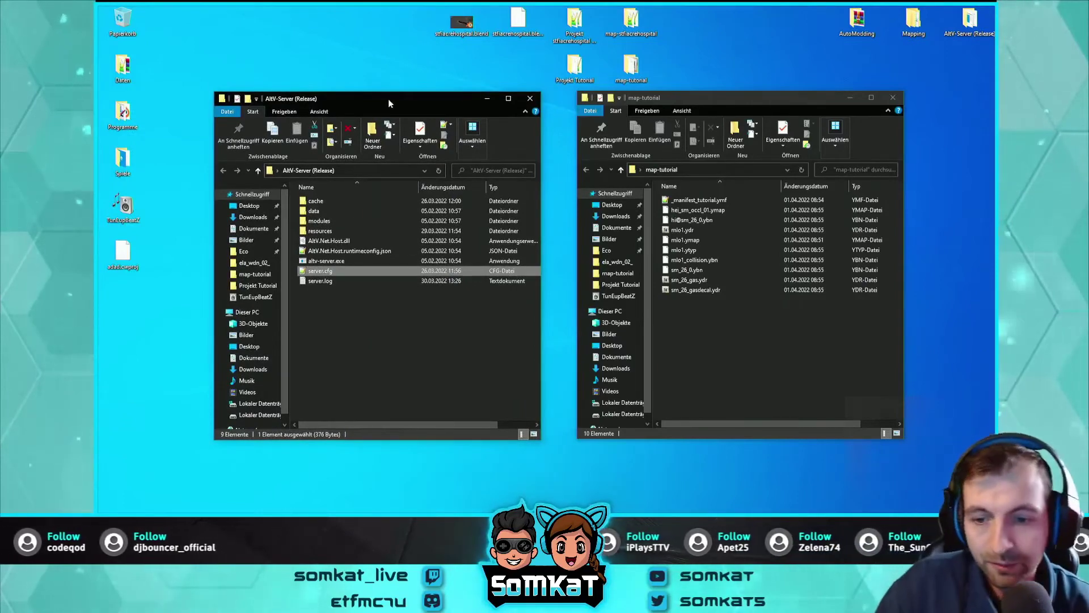
click(368, 340)
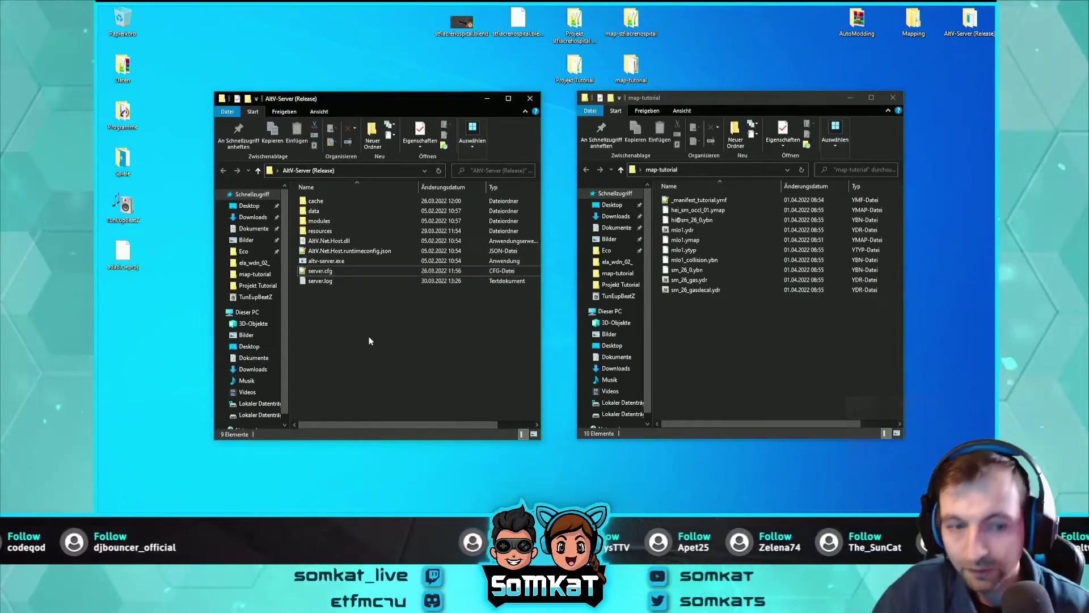
Step: Delete the old map-tutorial folder from the server's resources folder
double_click(339, 230)
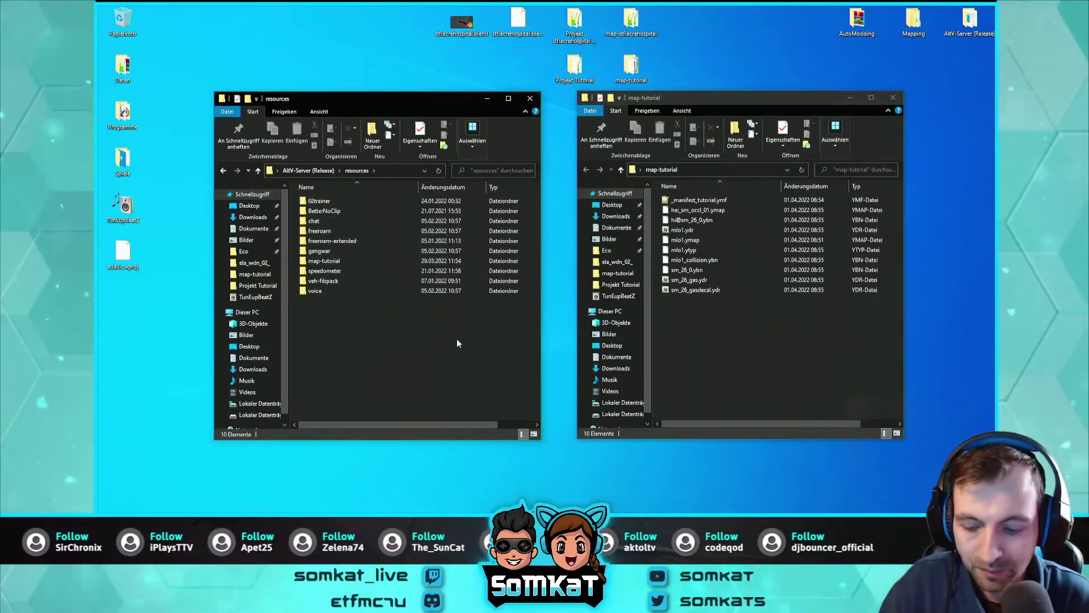
click(328, 261)
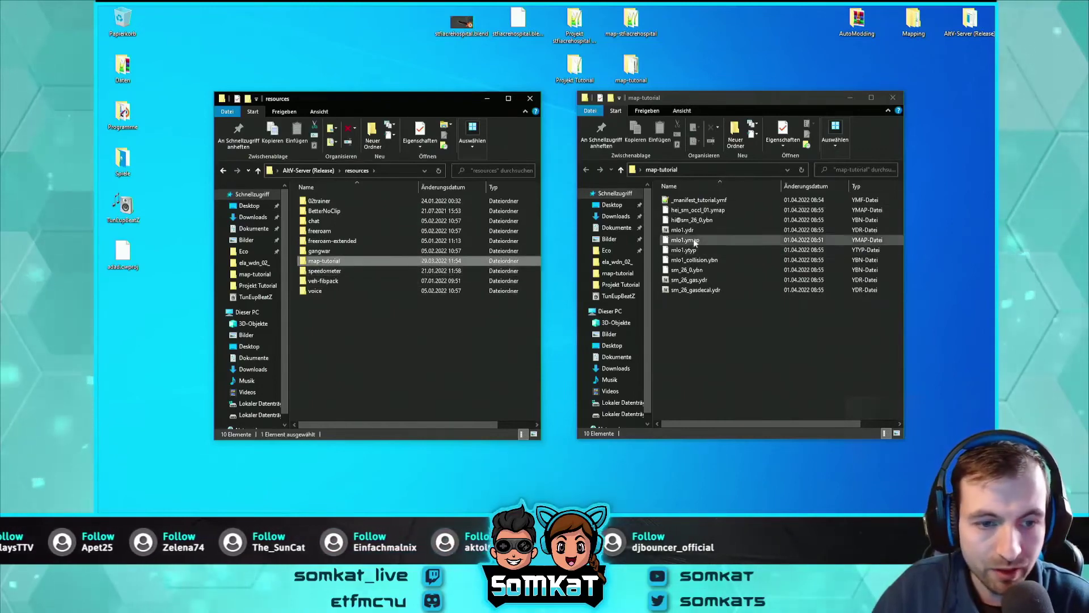
right_click(331, 265)
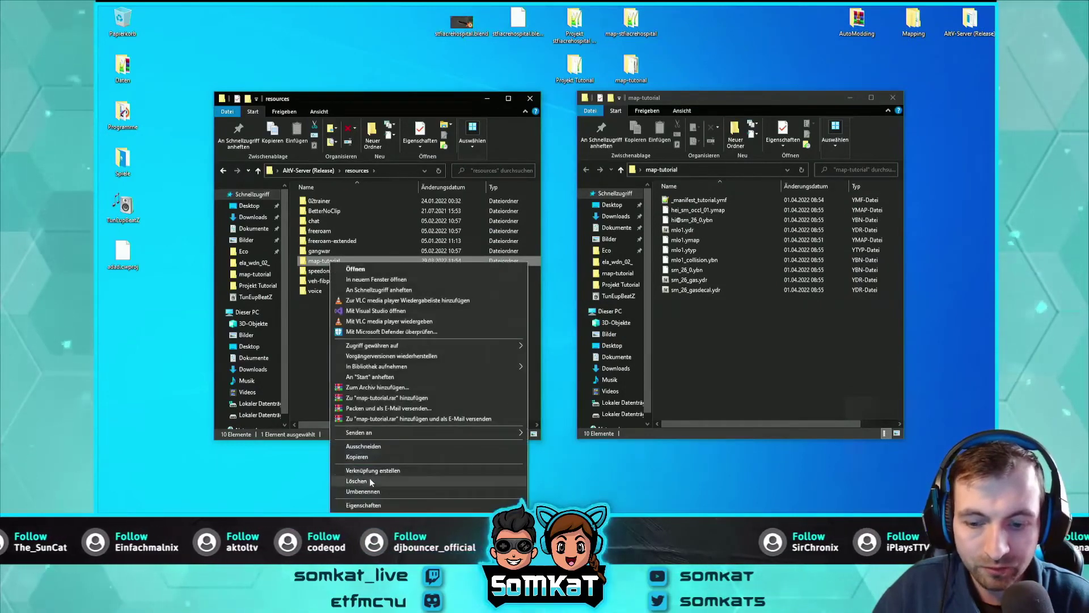
click(369, 480)
Step: Reopen server.cfg to confirm line 26 lists map-tutorial, then close it
click(223, 170)
click(321, 270)
double_click(333, 270)
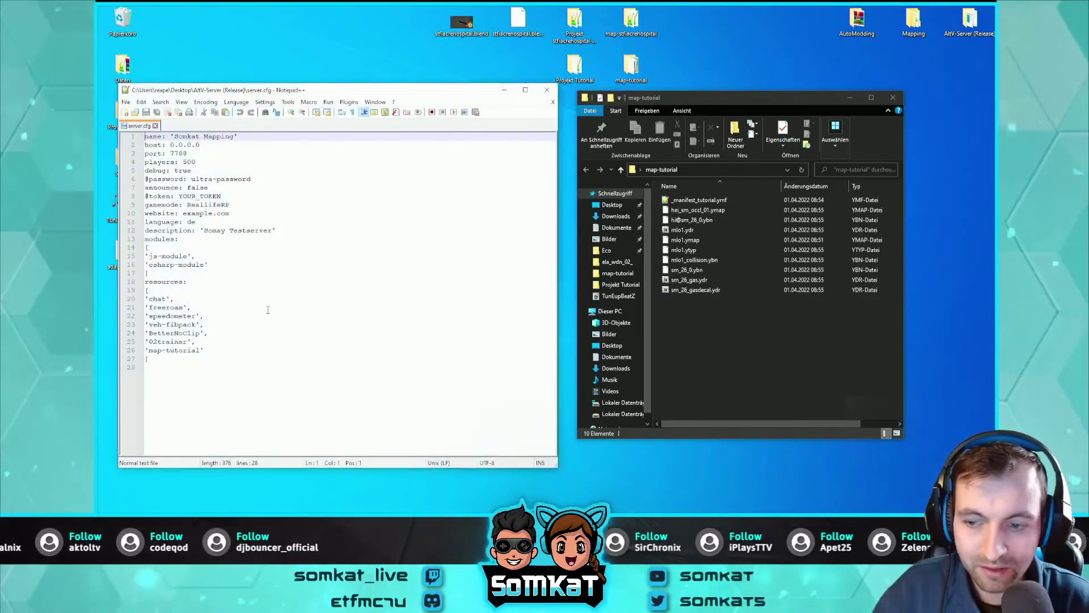
click(211, 352)
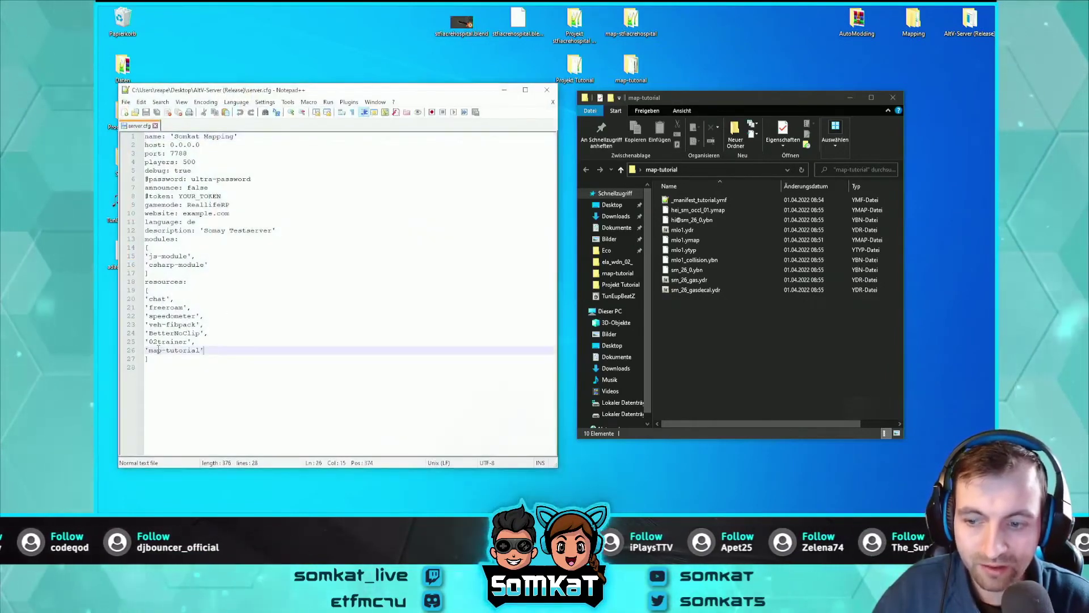
click(549, 90)
click(326, 233)
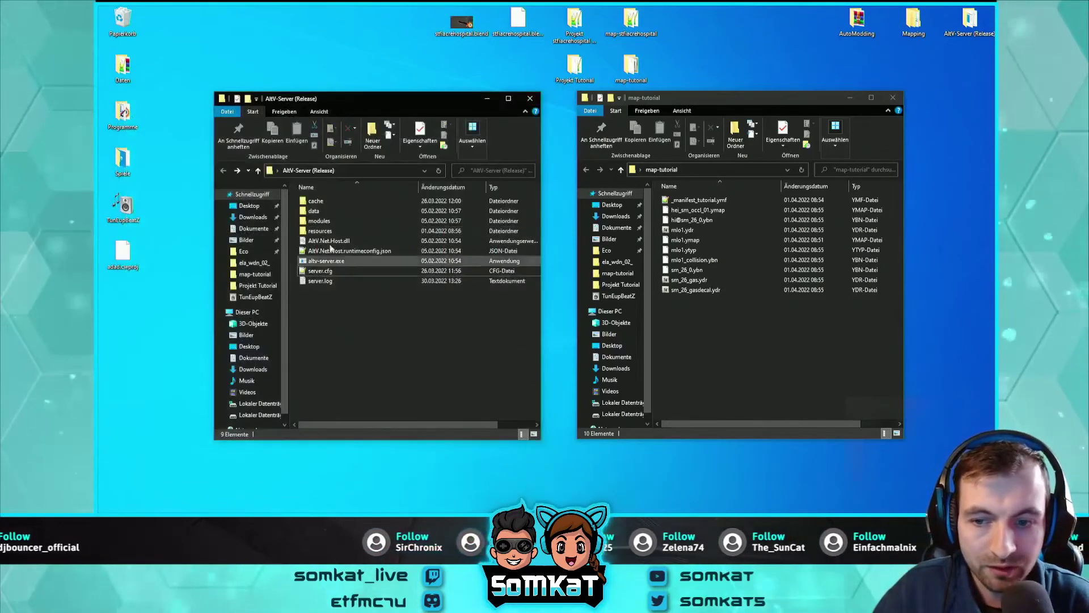
Step: Arrange the resources, map-tutorial and Mapping > map-template windows side by side
double_click(326, 236)
drag(387, 102, 359, 93)
click(773, 349)
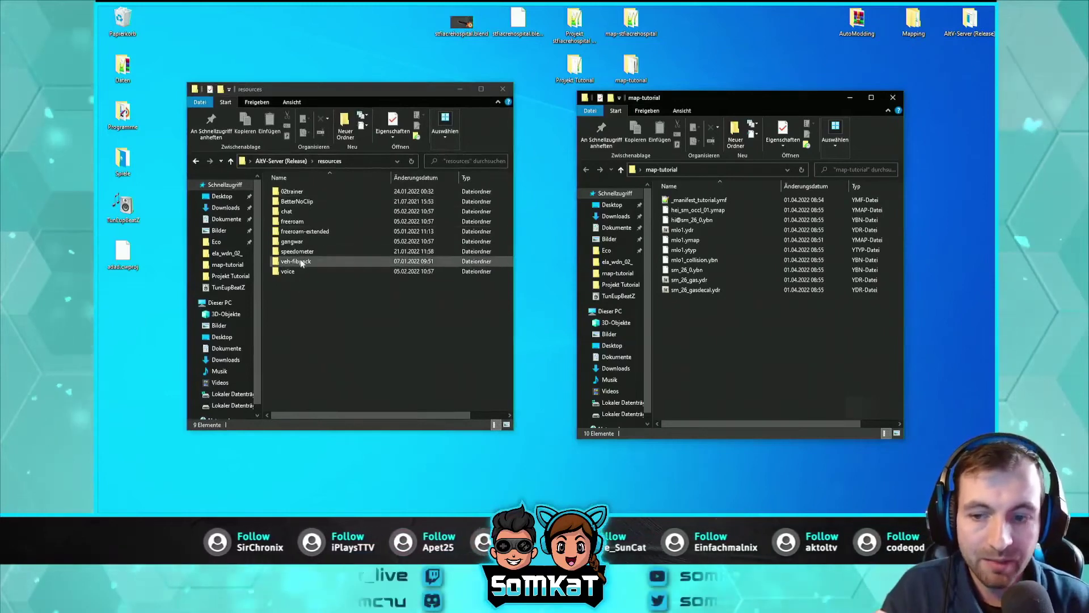
drag(698, 98, 694, 108)
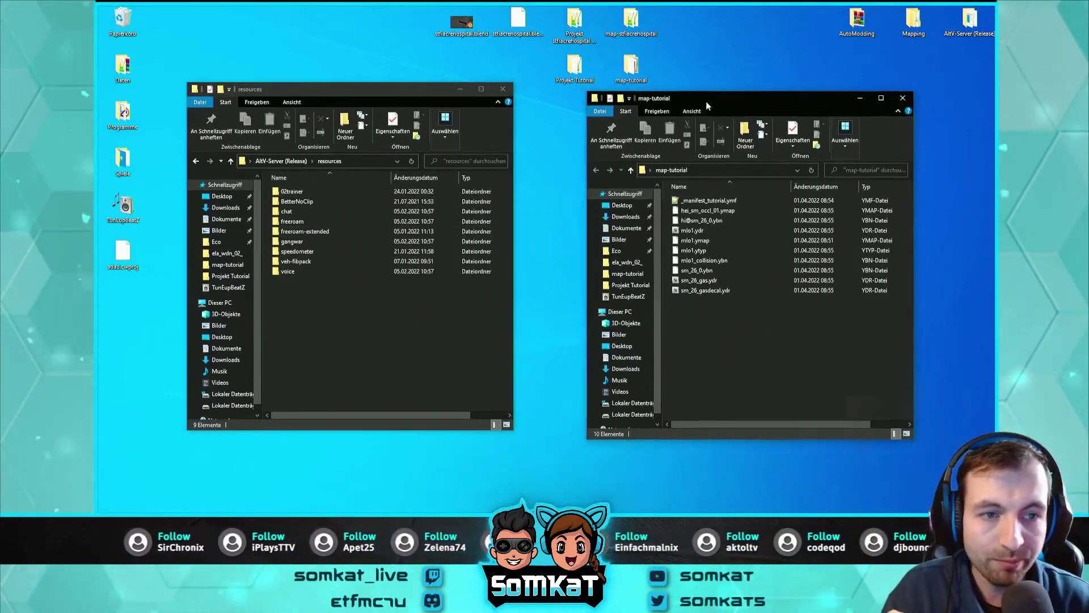
double_click(913, 20)
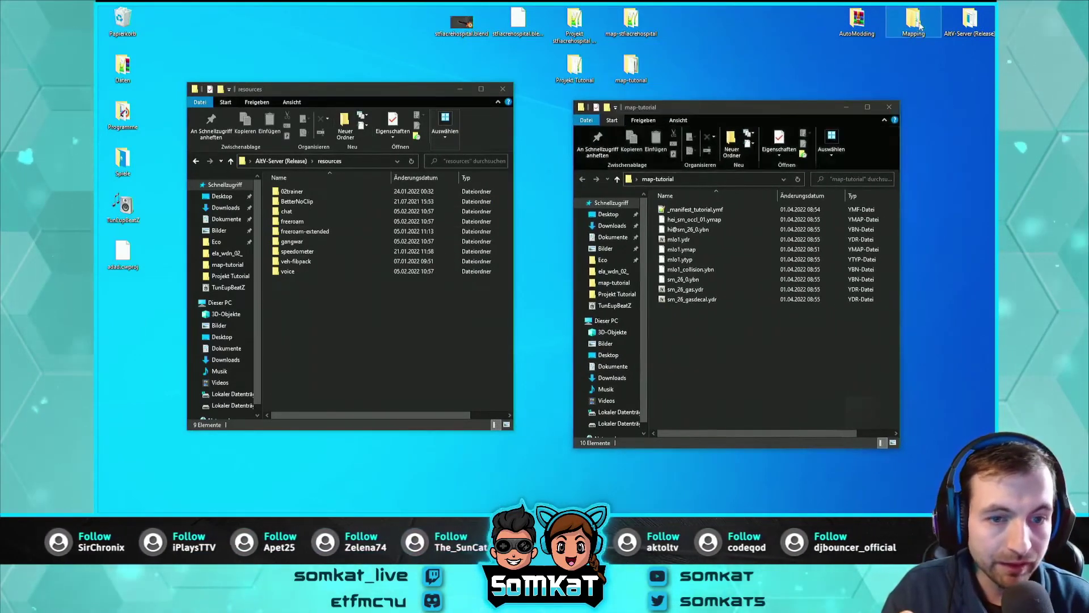
double_click(719, 243)
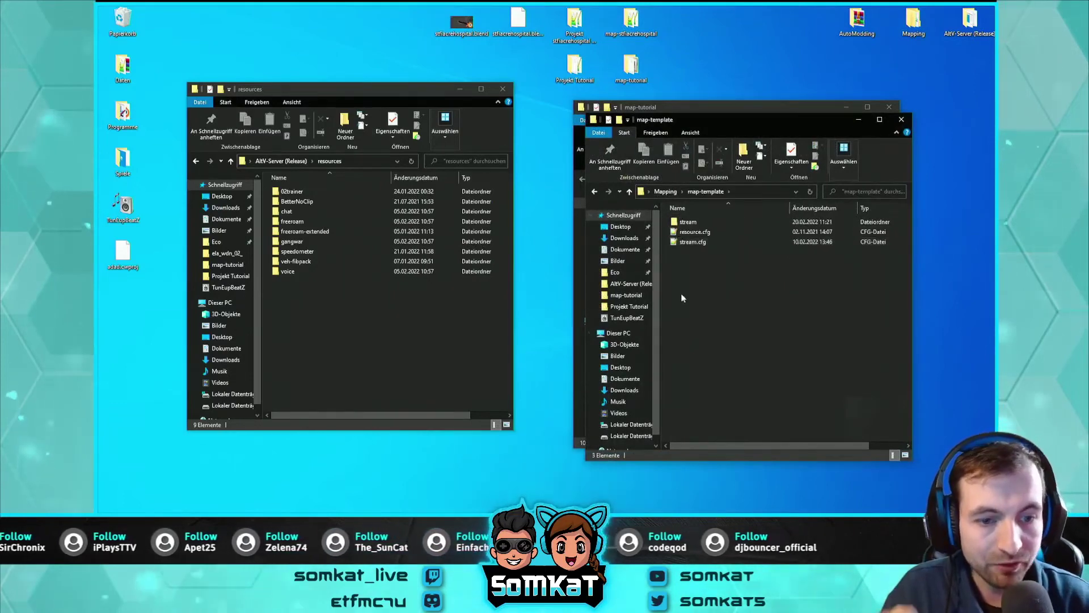
drag(736, 120, 354, 101)
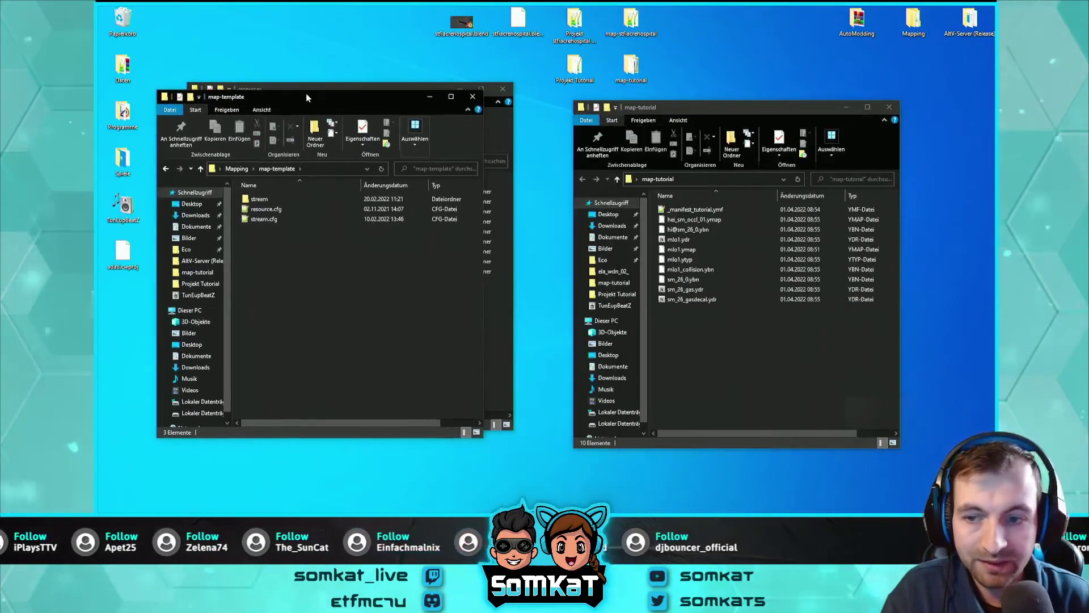
Step: Copy stream, resource.cfg and stream.cfg from map-template and paste them into map-tutorial
drag(317, 252, 305, 201)
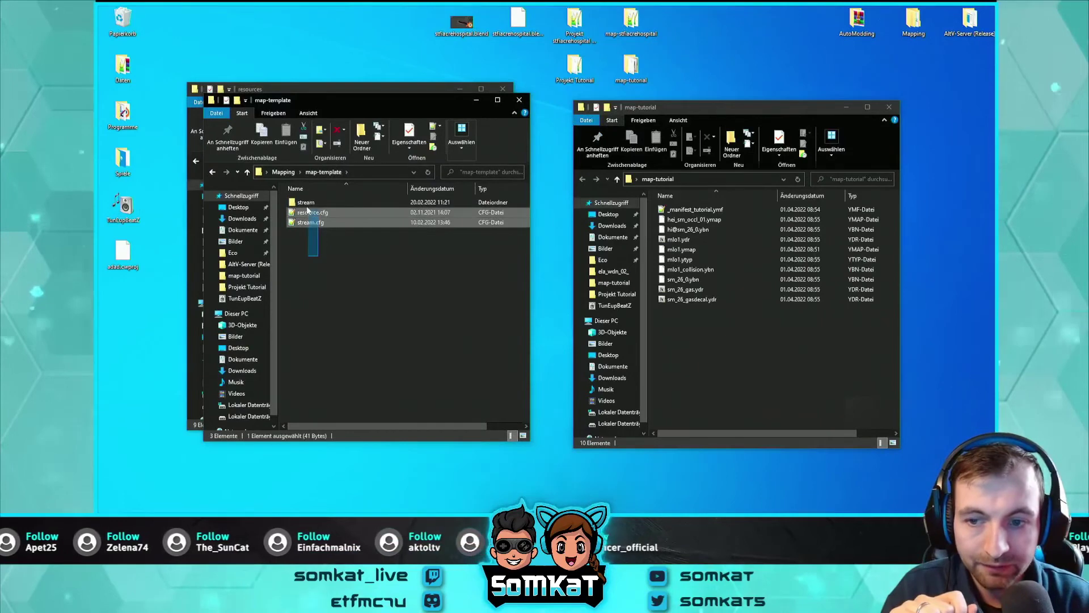
right_click(306, 202)
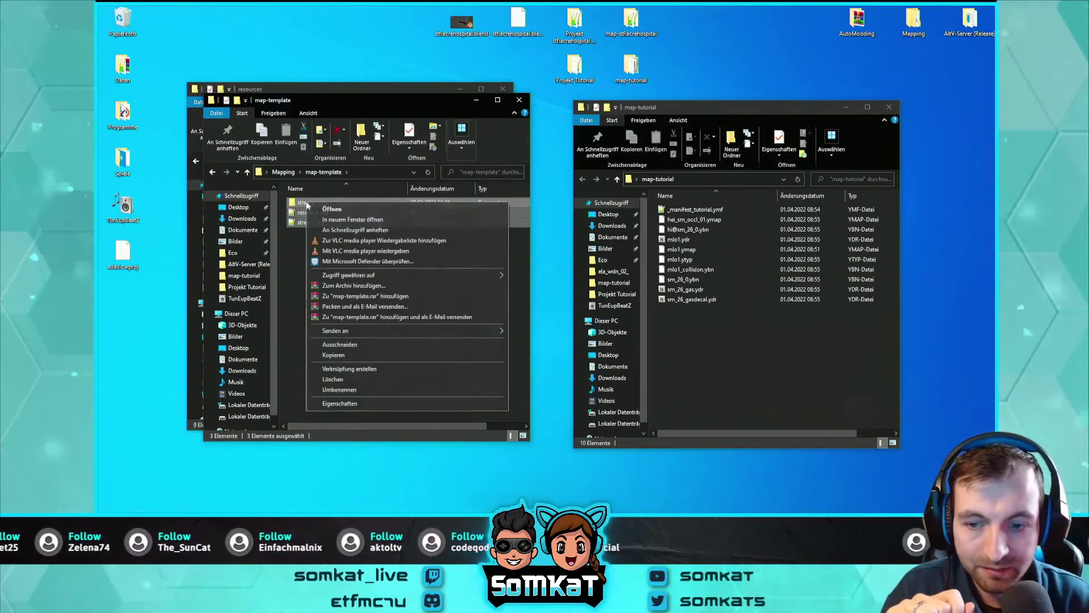
click(333, 354)
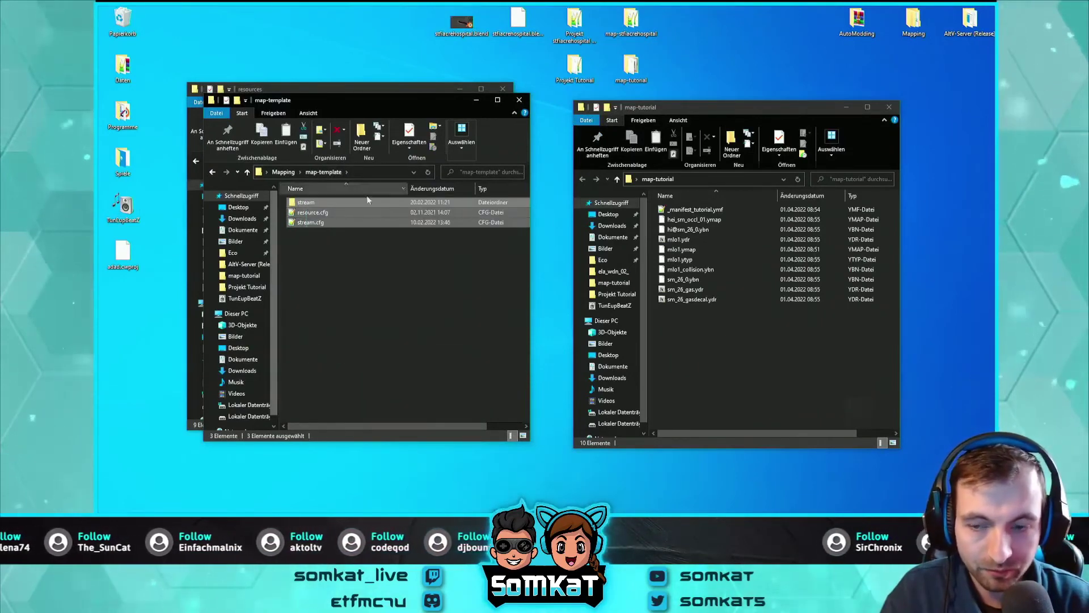
click(310, 280)
right_click(702, 356)
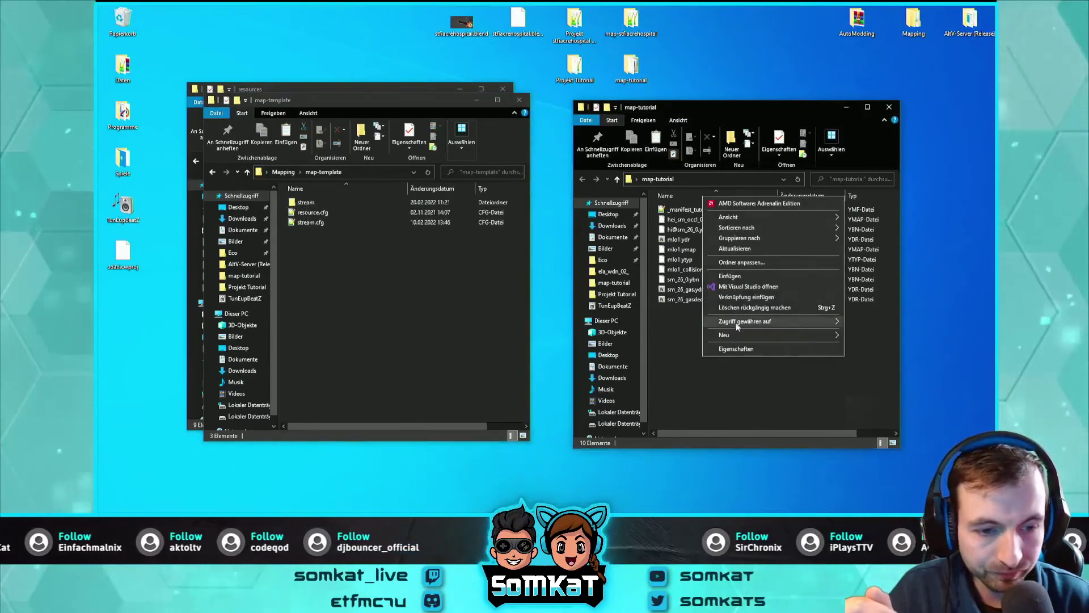
click(730, 277)
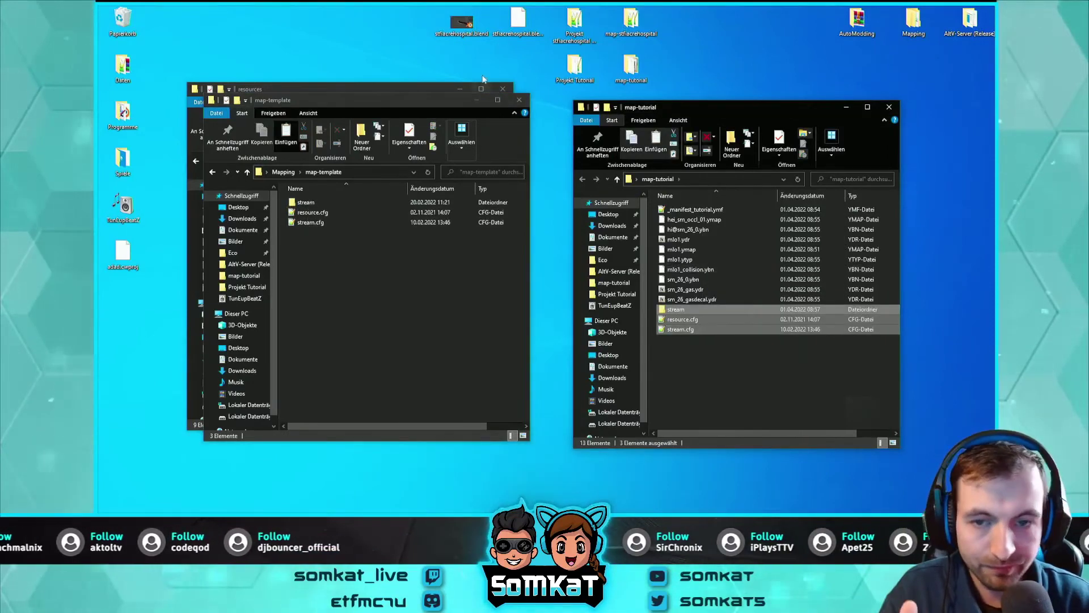
Step: Close the map-template and resources windows and check the pasted stream.cfg and resource.cfg
click(518, 101)
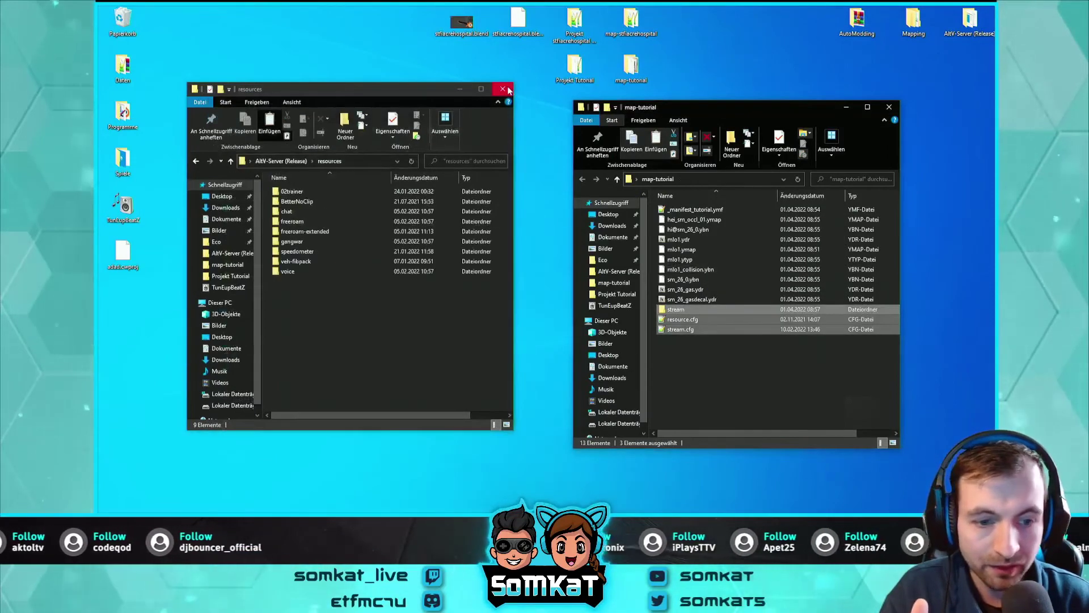
click(503, 89)
click(682, 347)
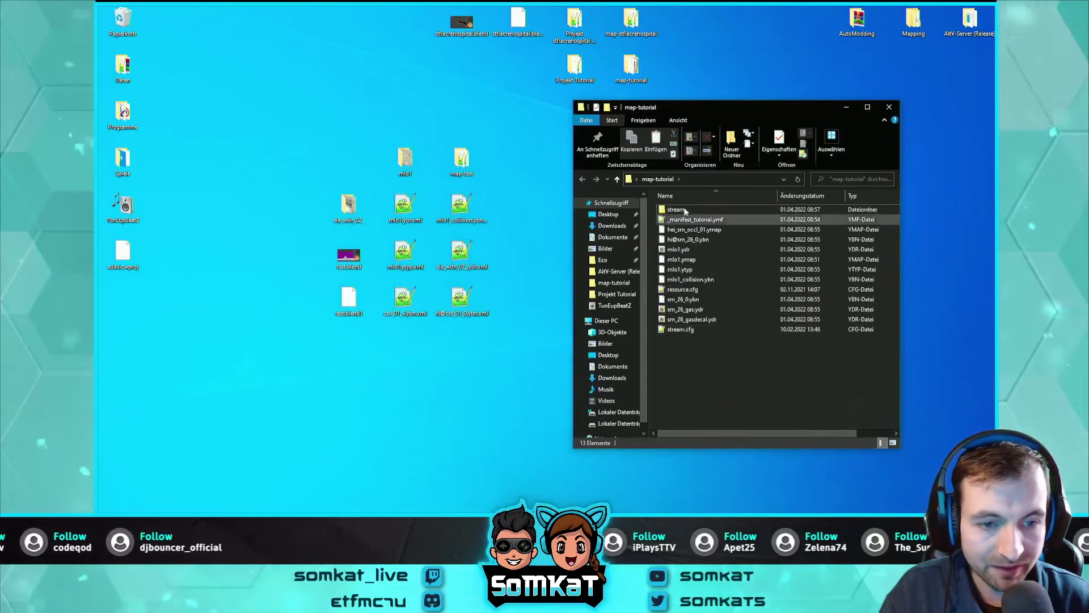
click(678, 330)
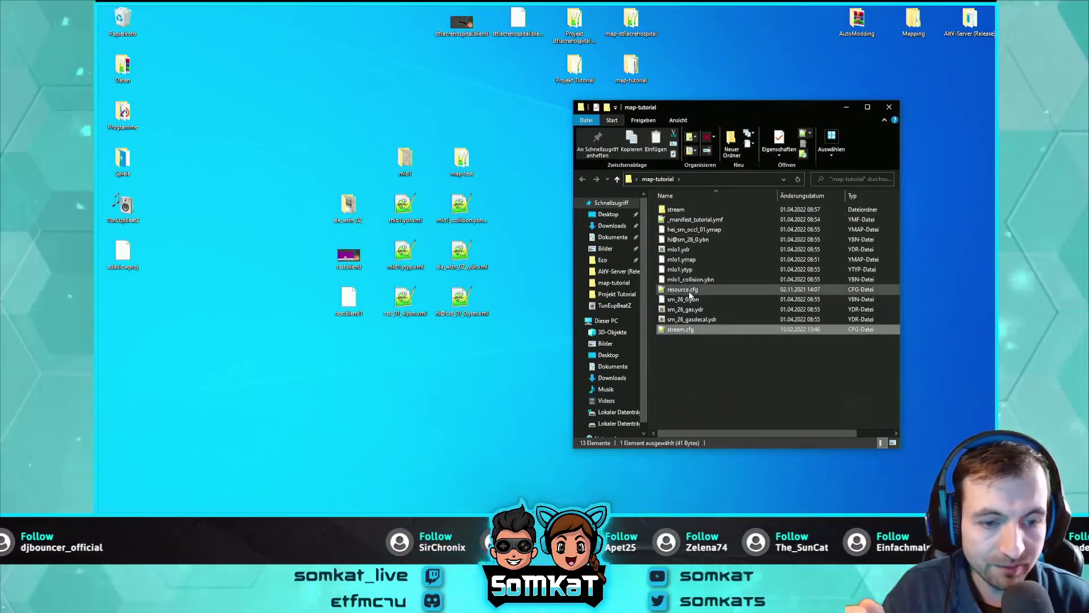
click(688, 291)
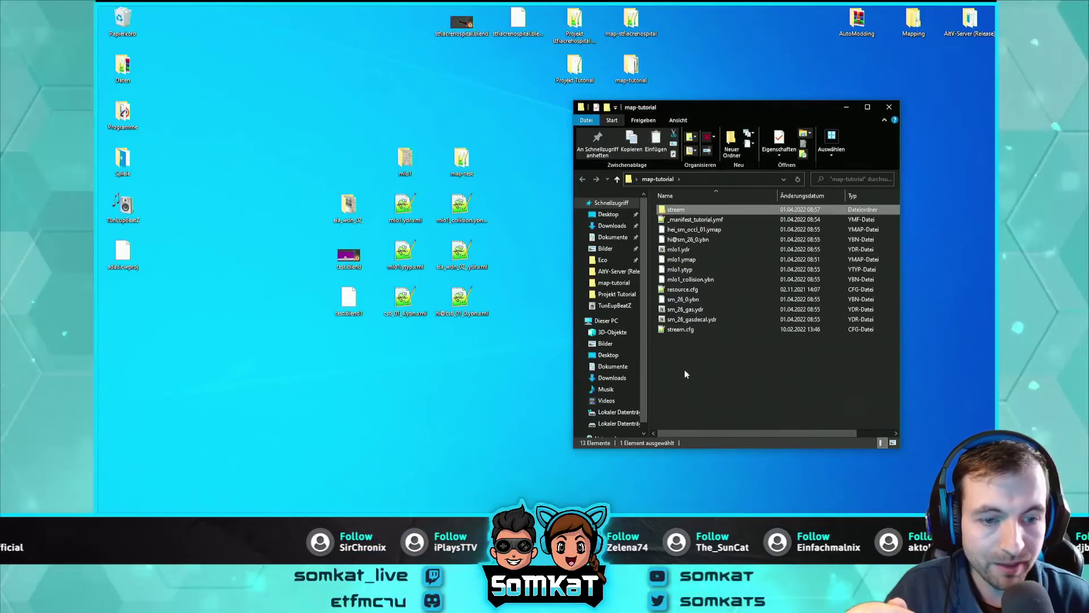
double_click(687, 293)
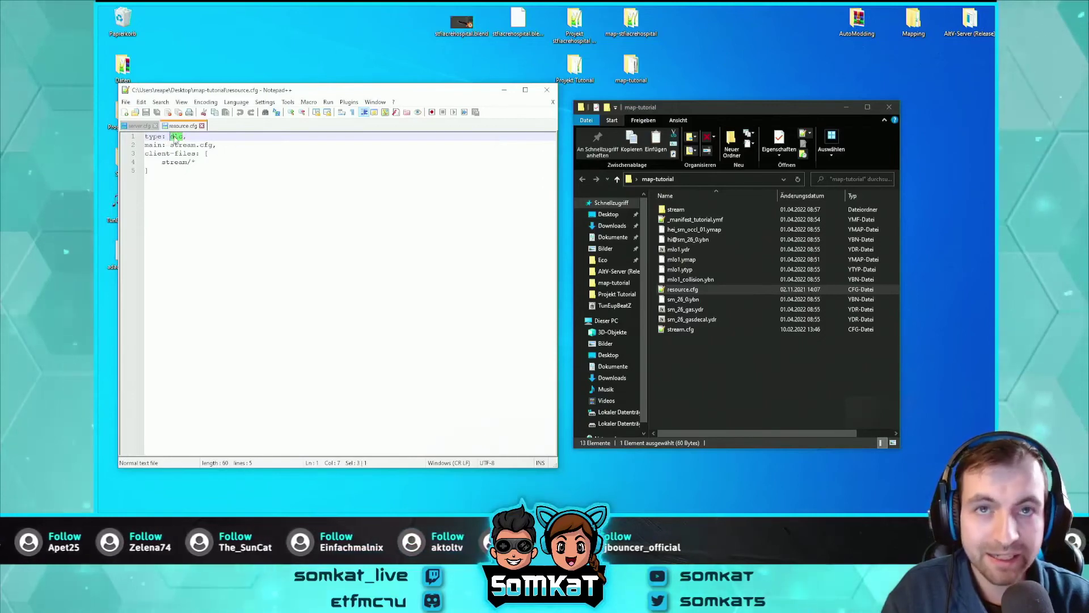
click(202, 162)
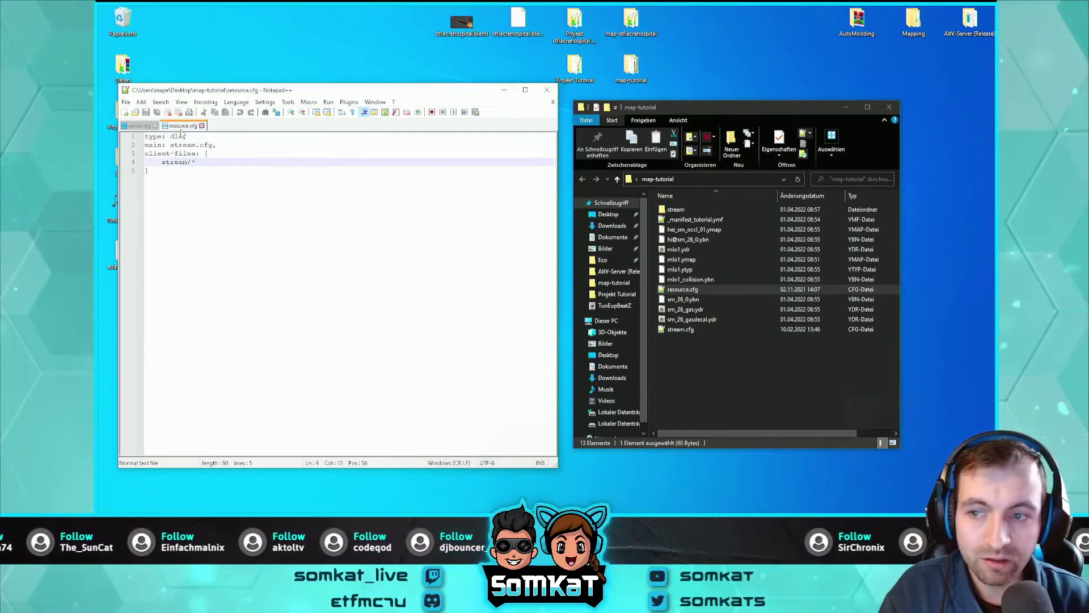
click(202, 126)
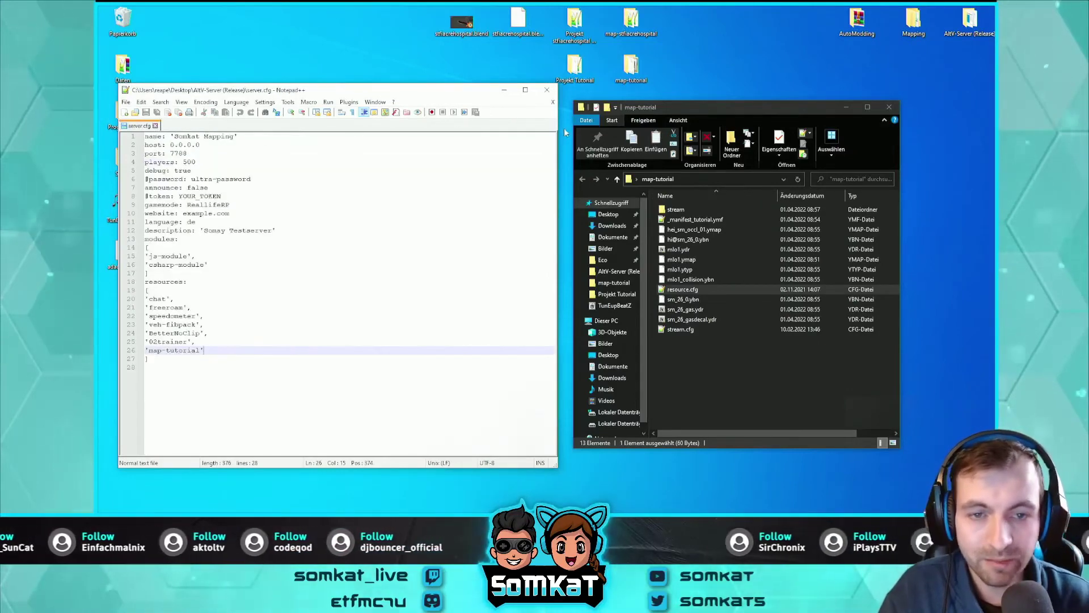
click(546, 90)
click(696, 349)
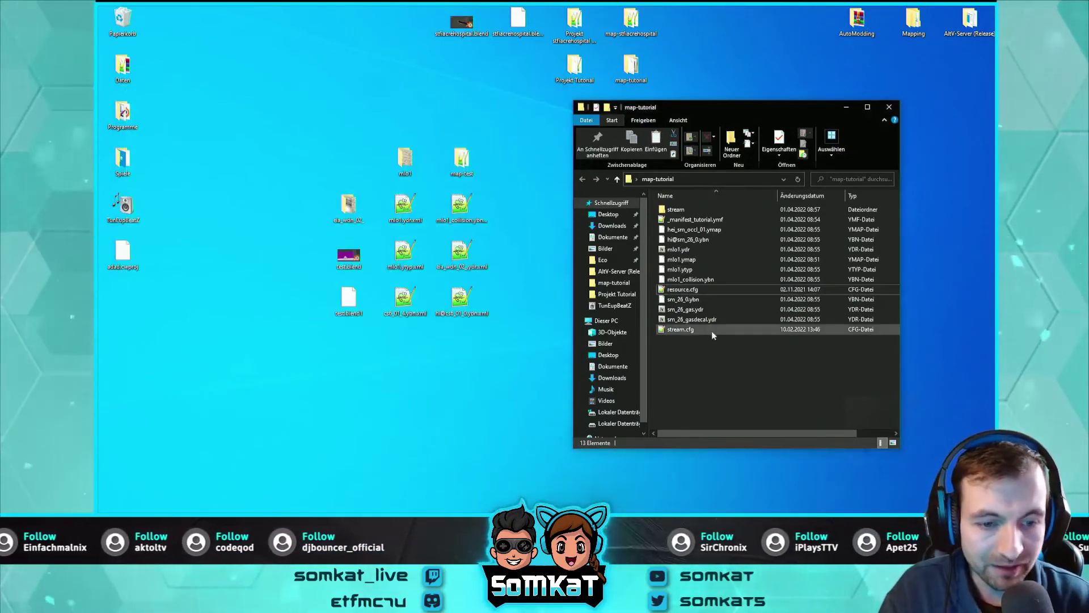
double_click(679, 329)
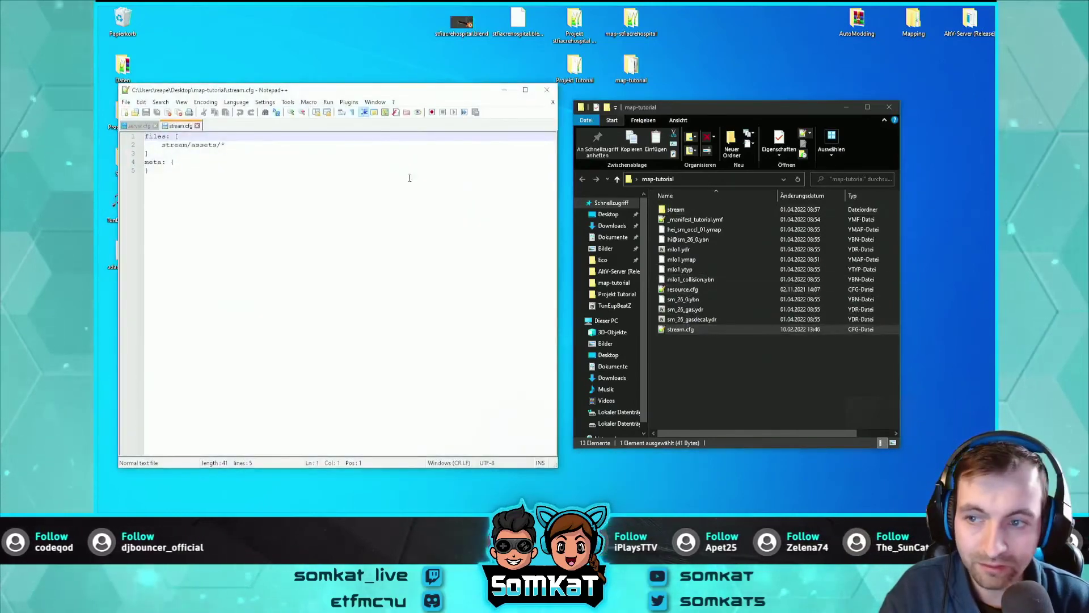
click(553, 96)
click(682, 290)
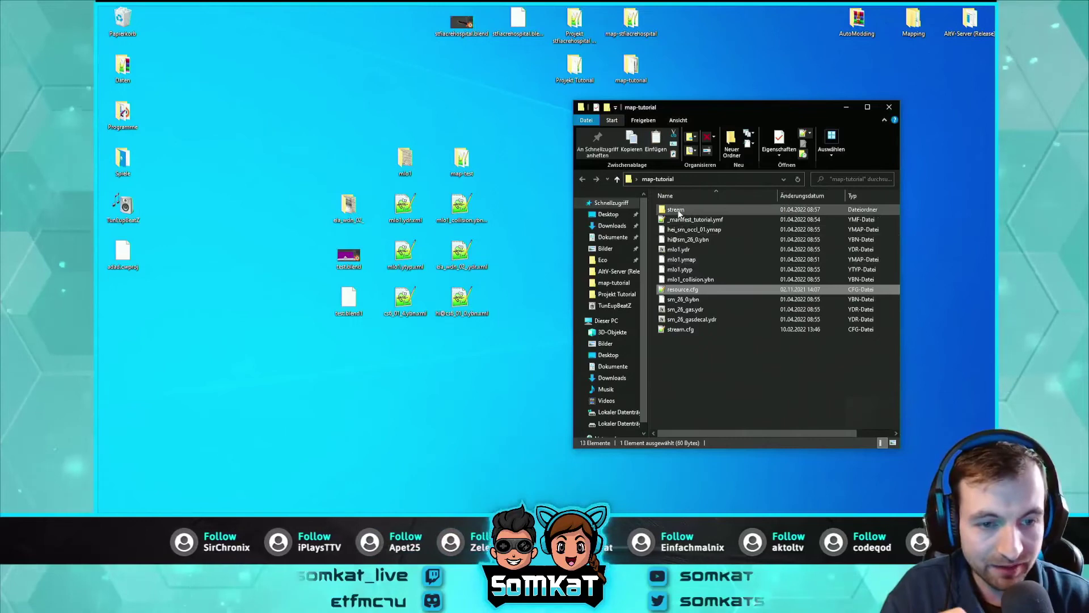
Step: Move the ten map files, _manifest_tutorial.ymf through sm_26_gasdecal.ydr, into the stream folder
click(679, 211)
click(687, 221)
shift+click(726, 300)
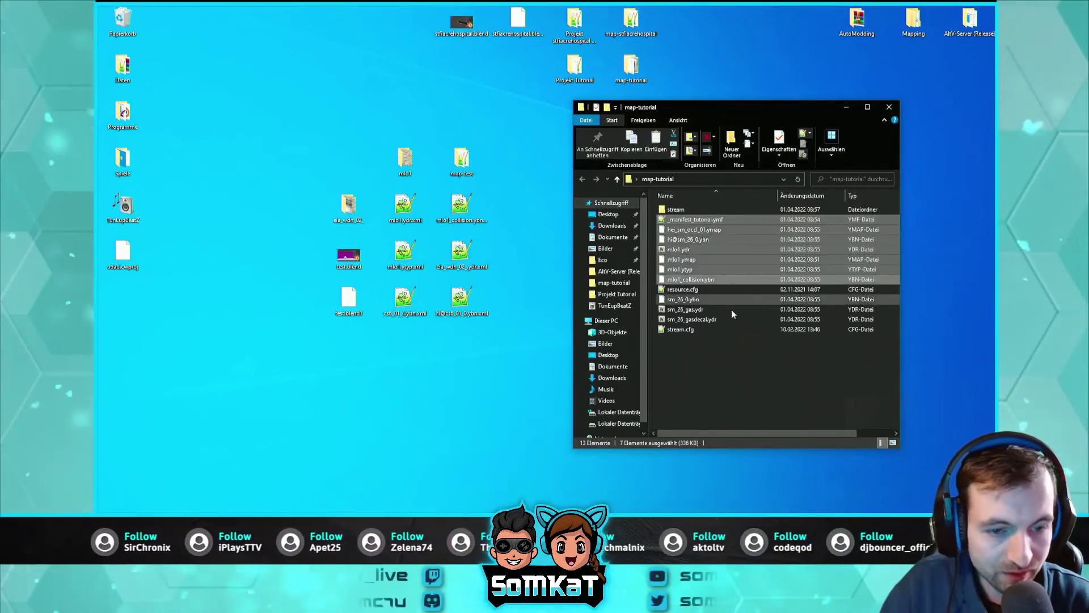
shift+click(688, 321)
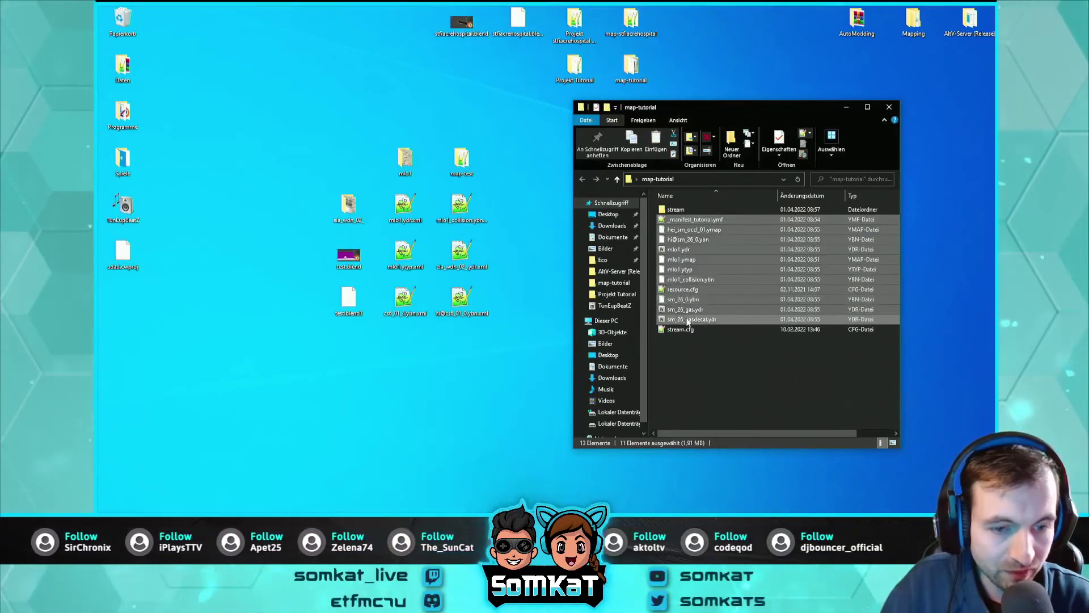
ctrl+click(683, 290)
drag(681, 269, 676, 210)
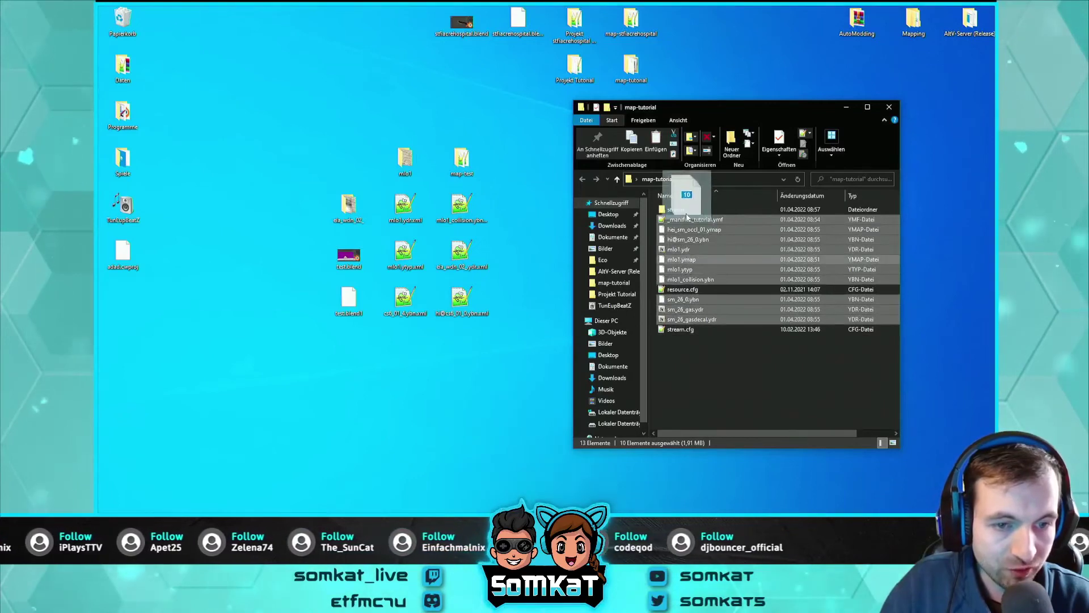
double_click(676, 210)
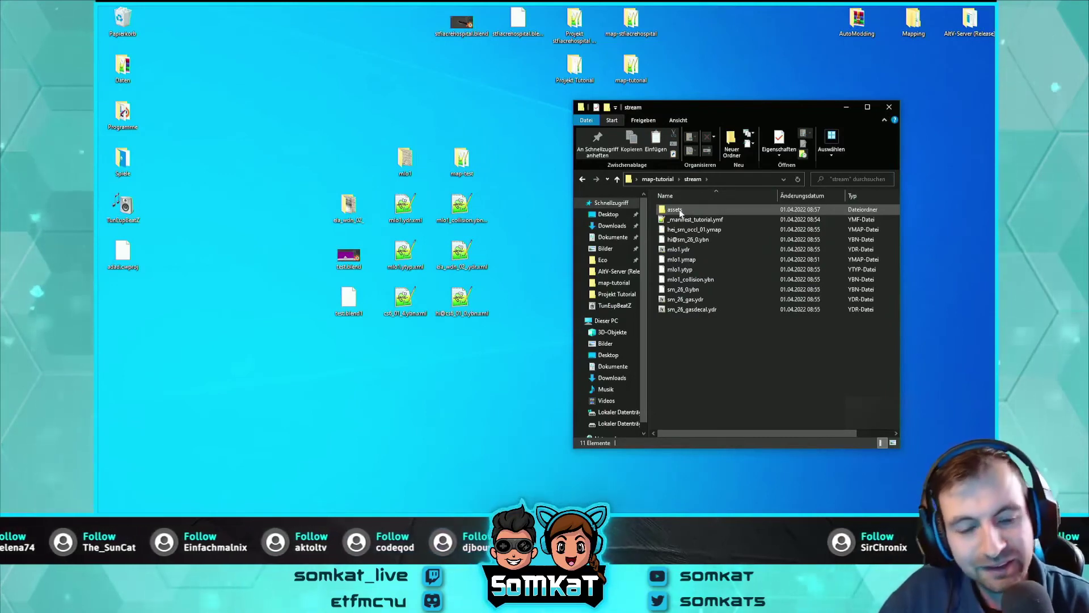
mouse_move(674, 209)
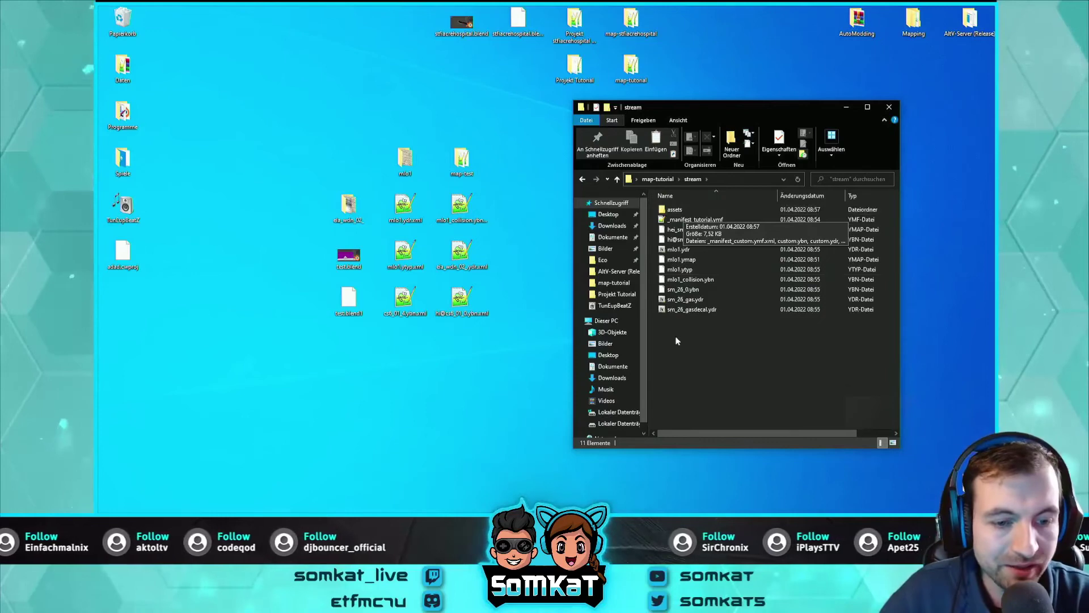
click(675, 211)
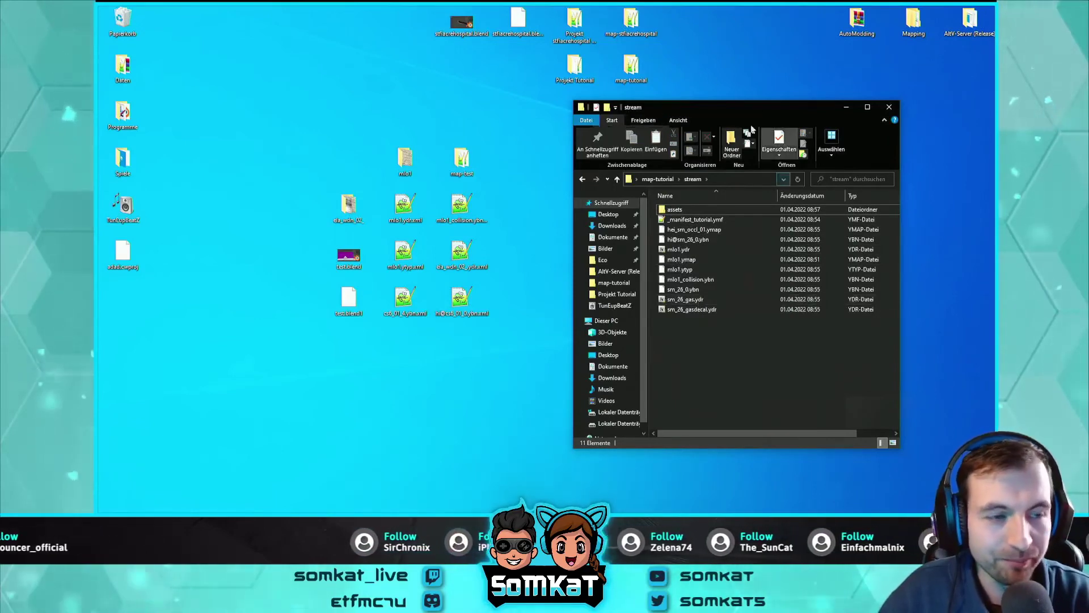
click(681, 210)
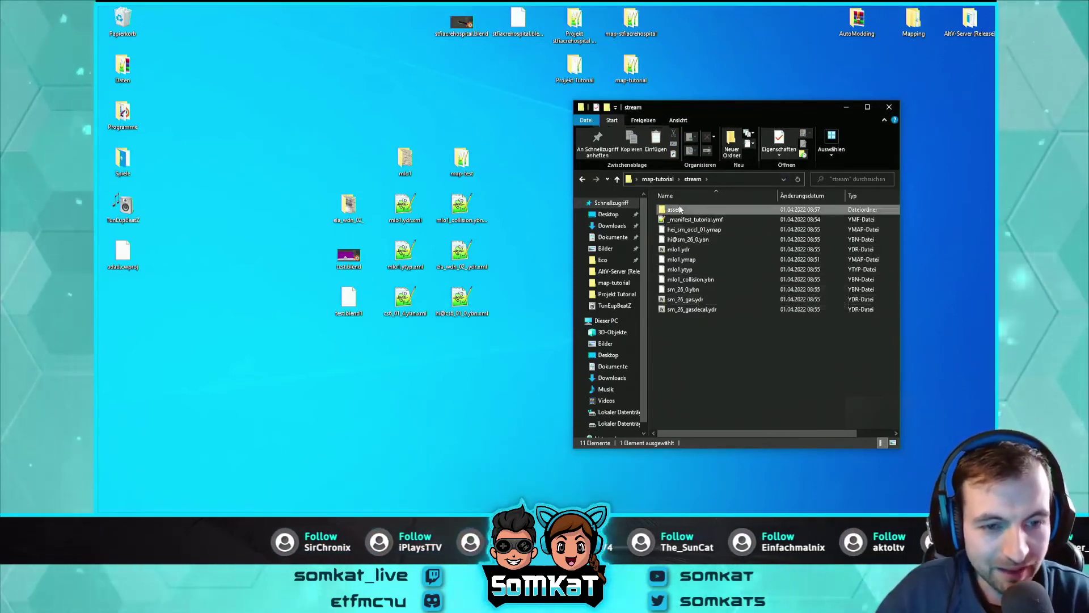
click(588, 181)
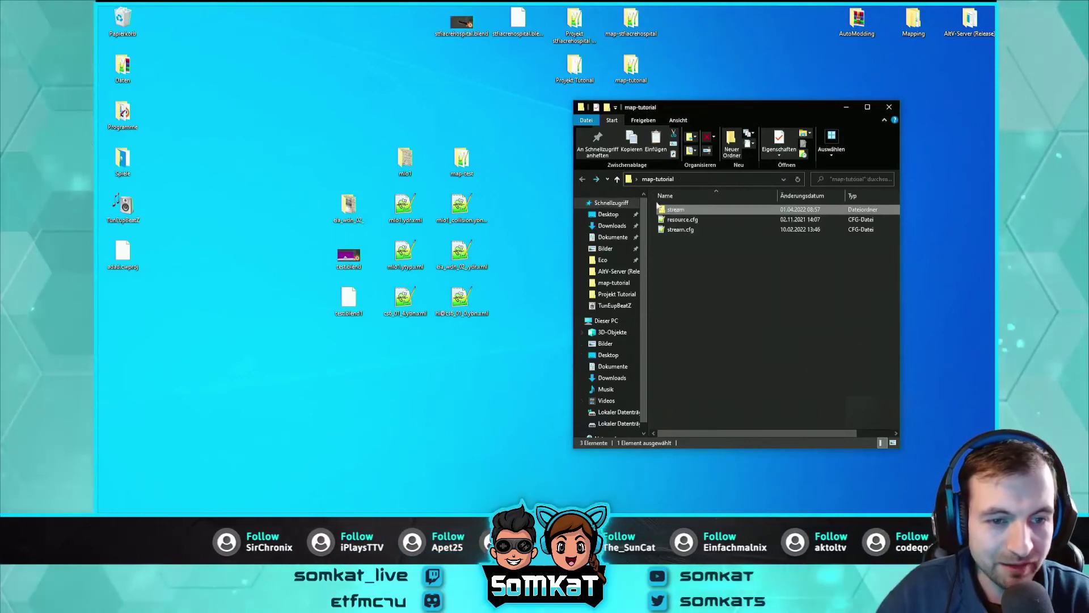
Step: Select every file in stream with Ctrl+A and move them into the assets subfolder
double_click(689, 210)
click(689, 309)
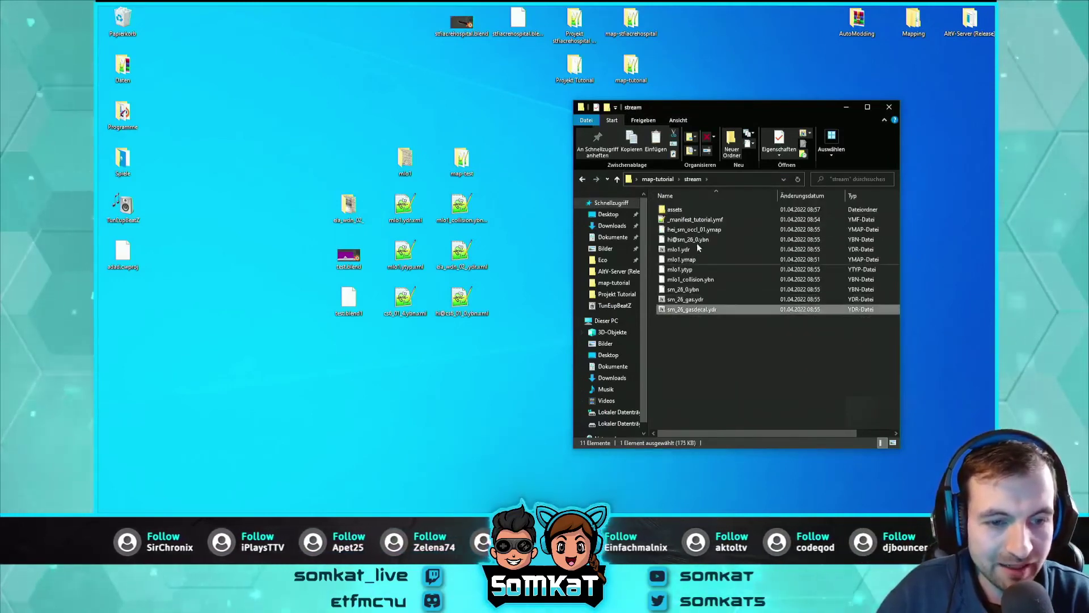
key(ctrl+a)
drag(691, 253, 679, 209)
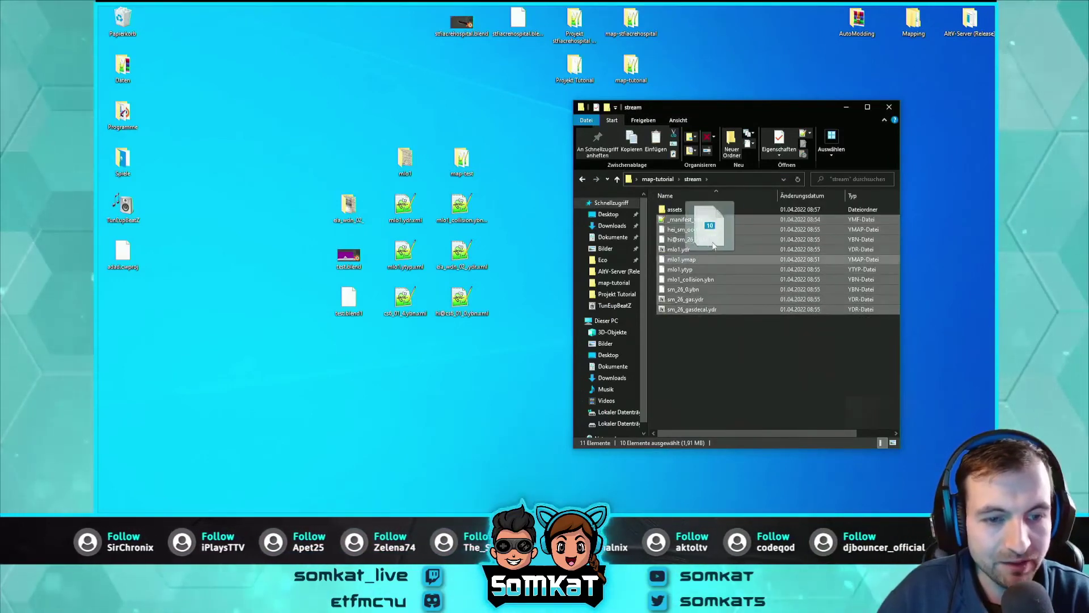
double_click(680, 210)
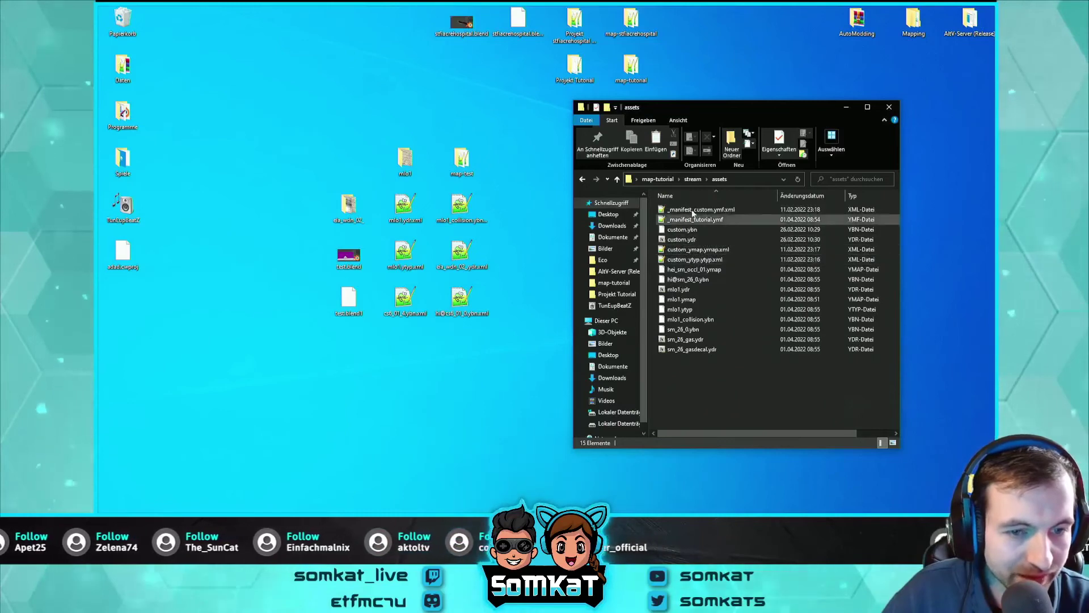
click(582, 179)
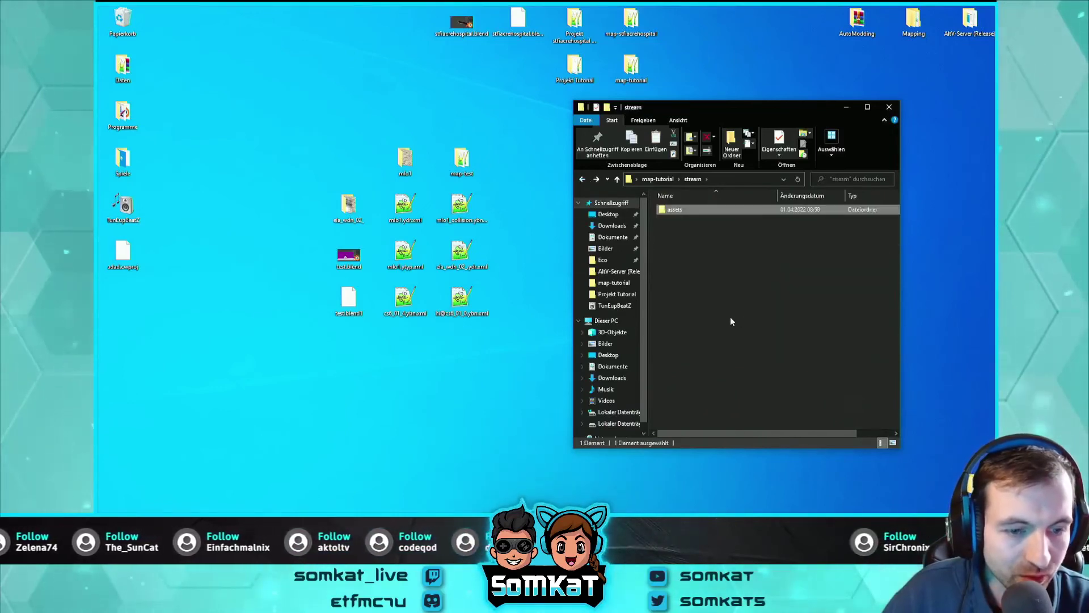
Step: Undo the move into assets and review the sample custom files inside assets
right_click(730, 321)
click(755, 418)
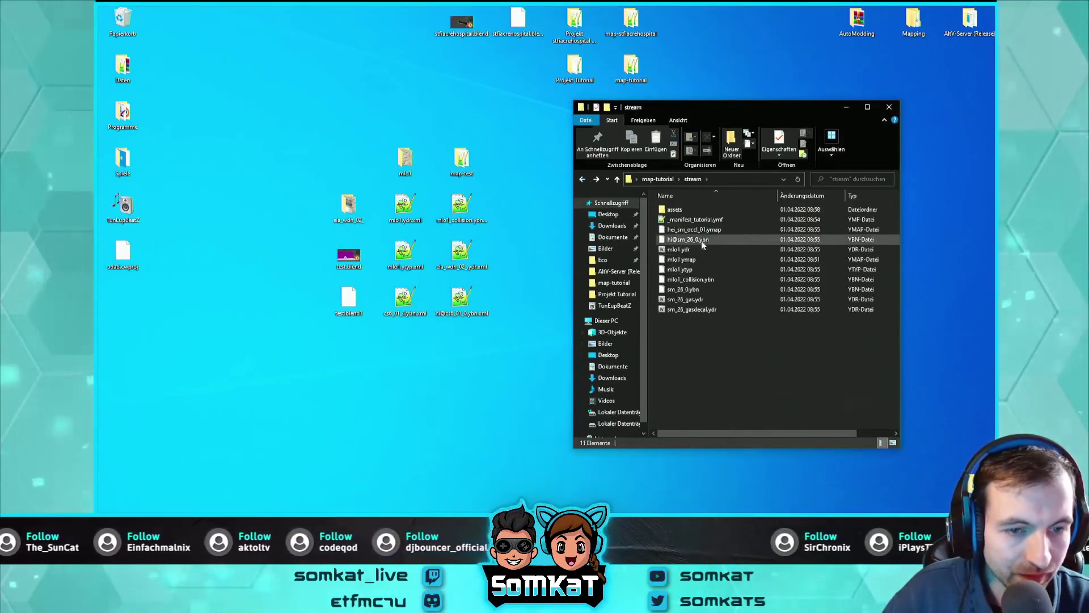
double_click(689, 209)
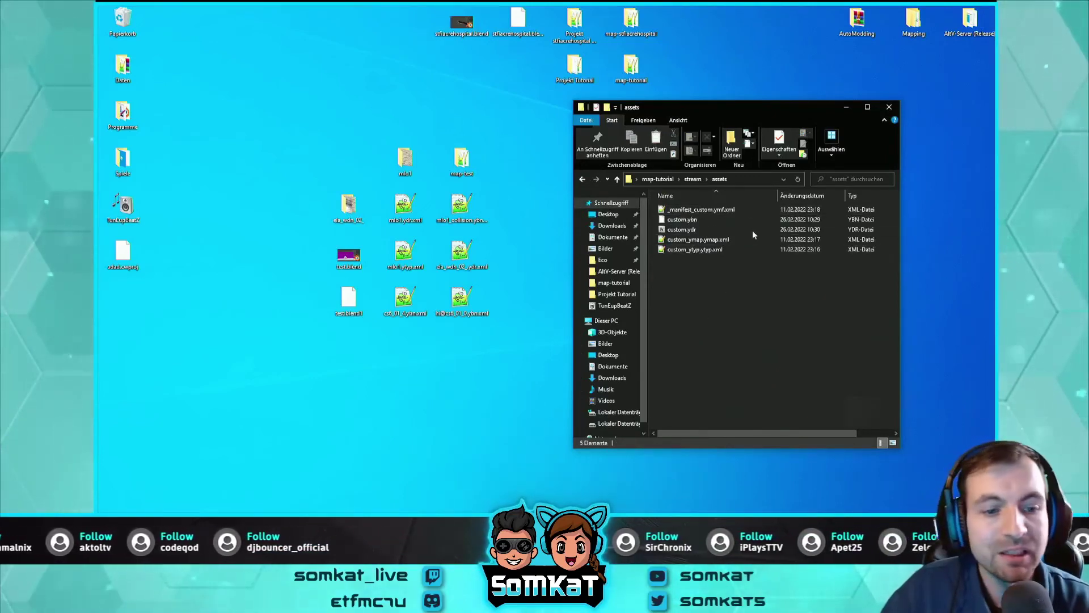
click(719, 210)
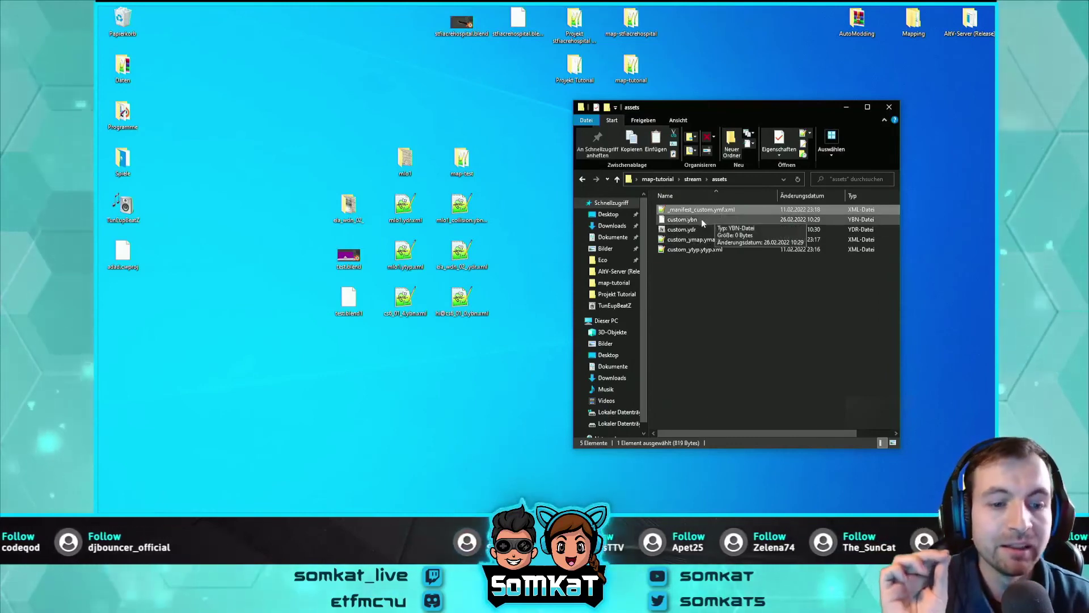
click(703, 250)
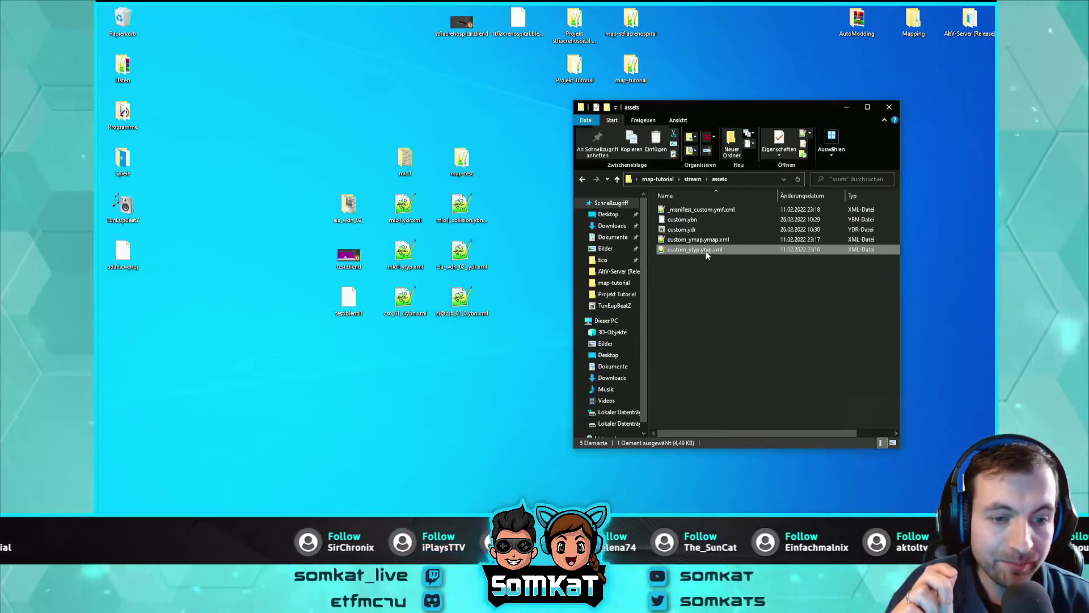
key(Up)
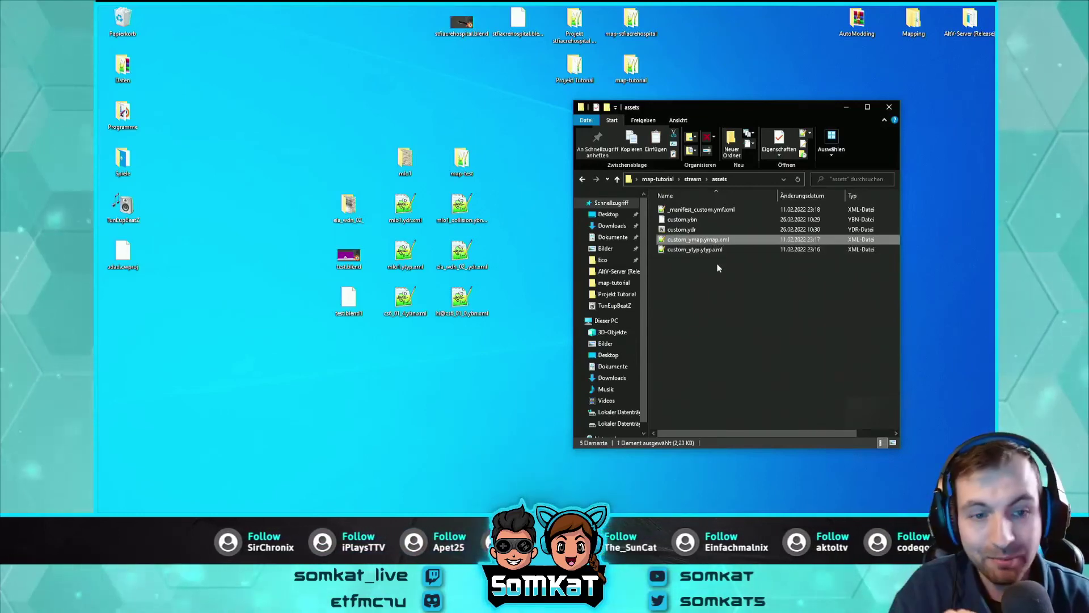
click(687, 230)
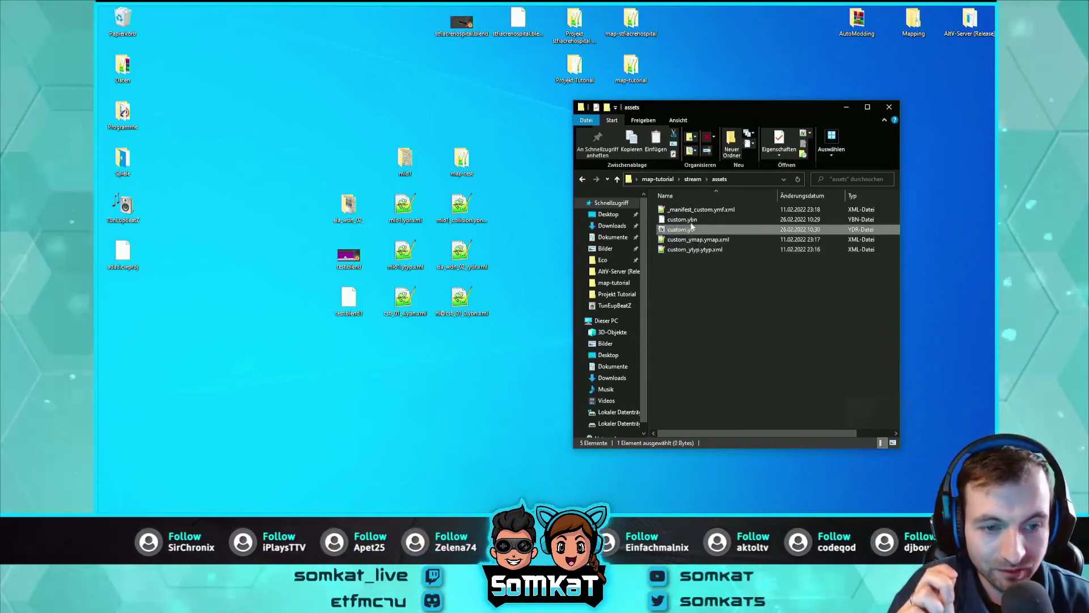
click(718, 292)
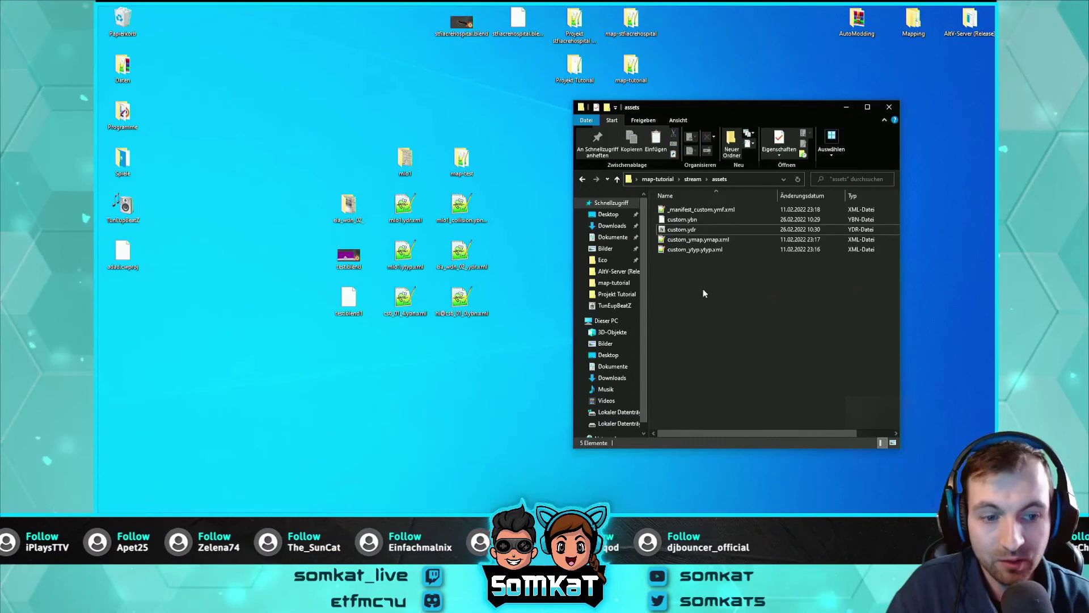
click(692, 210)
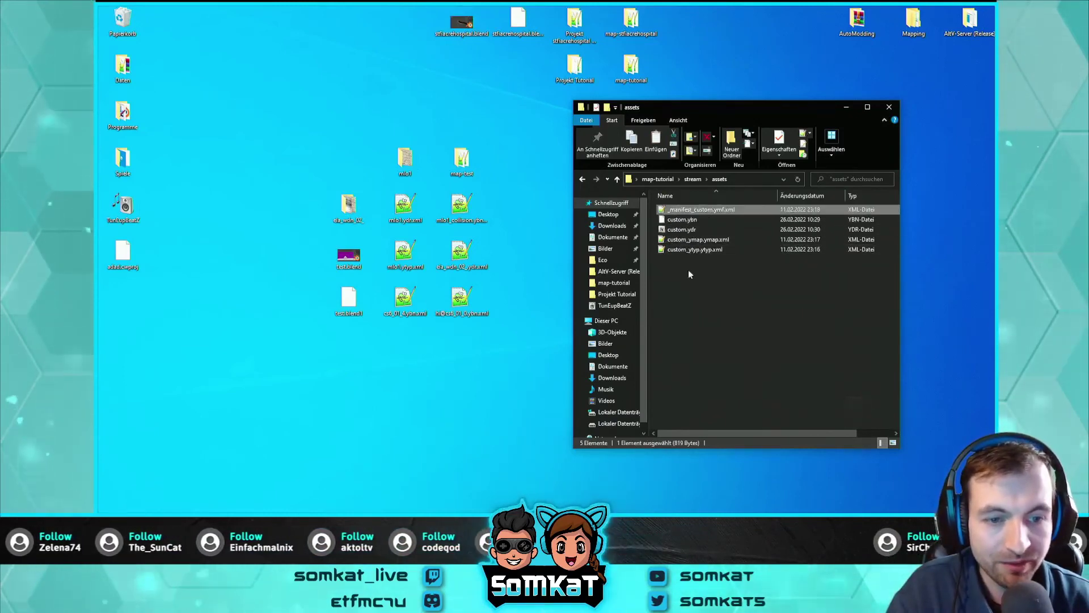
click(689, 274)
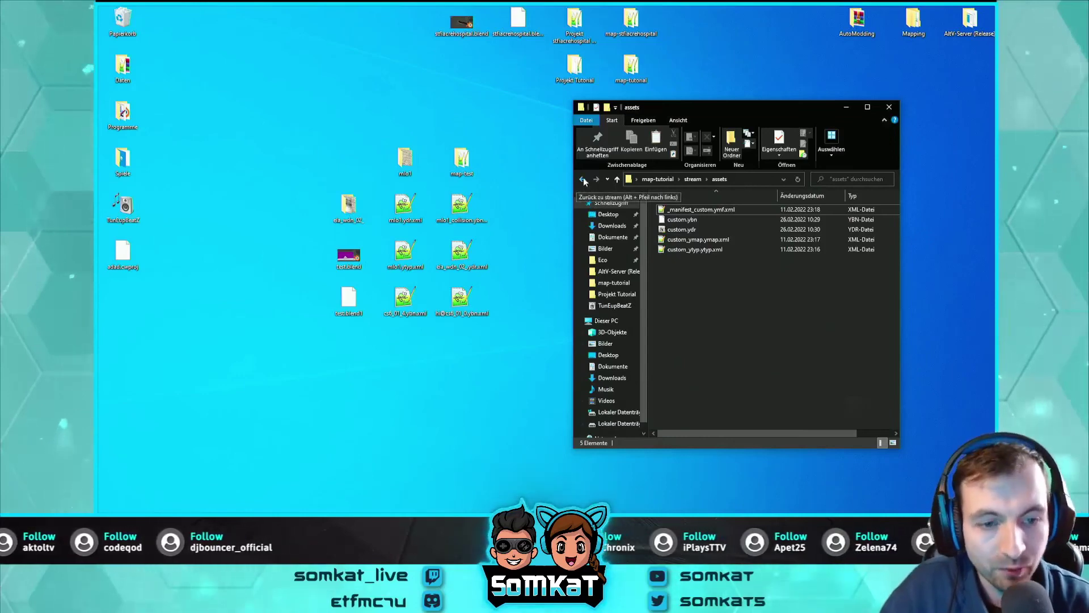
Step: Delete the five sample custom files from the assets folder
drag(713, 323, 698, 213)
right_click(684, 239)
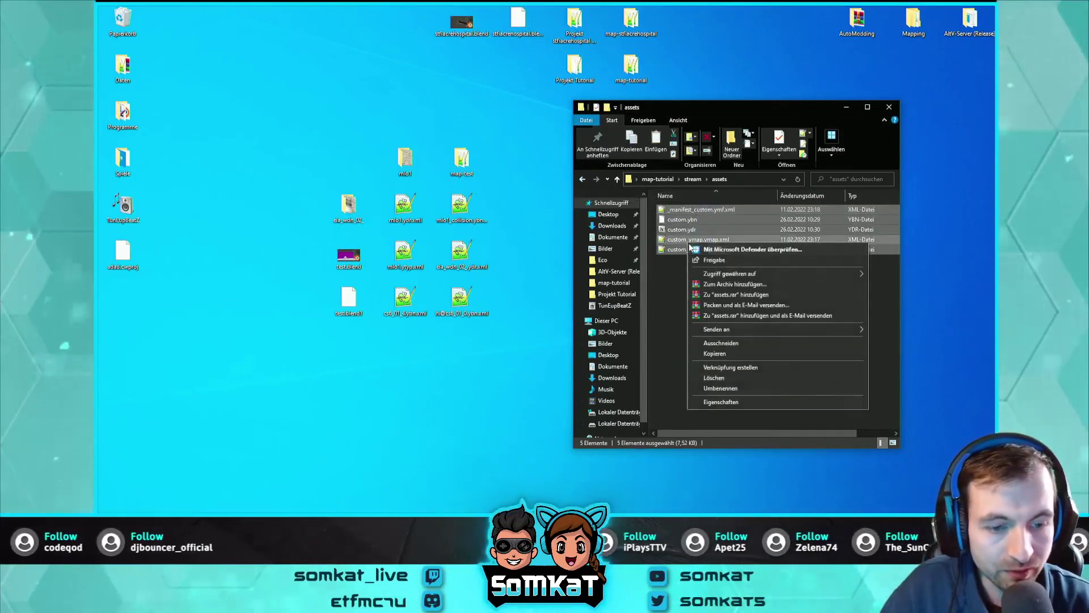
click(723, 377)
Step: Move the ten map files from stream into assets and return to map-tutorial
click(584, 180)
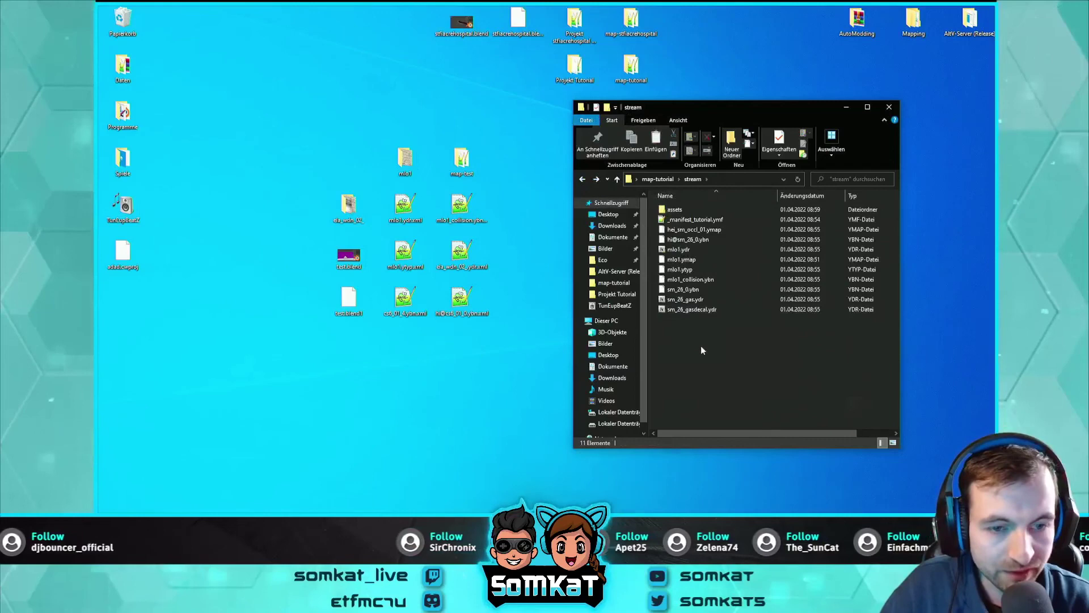
drag(694, 338, 684, 228)
key(Delete)
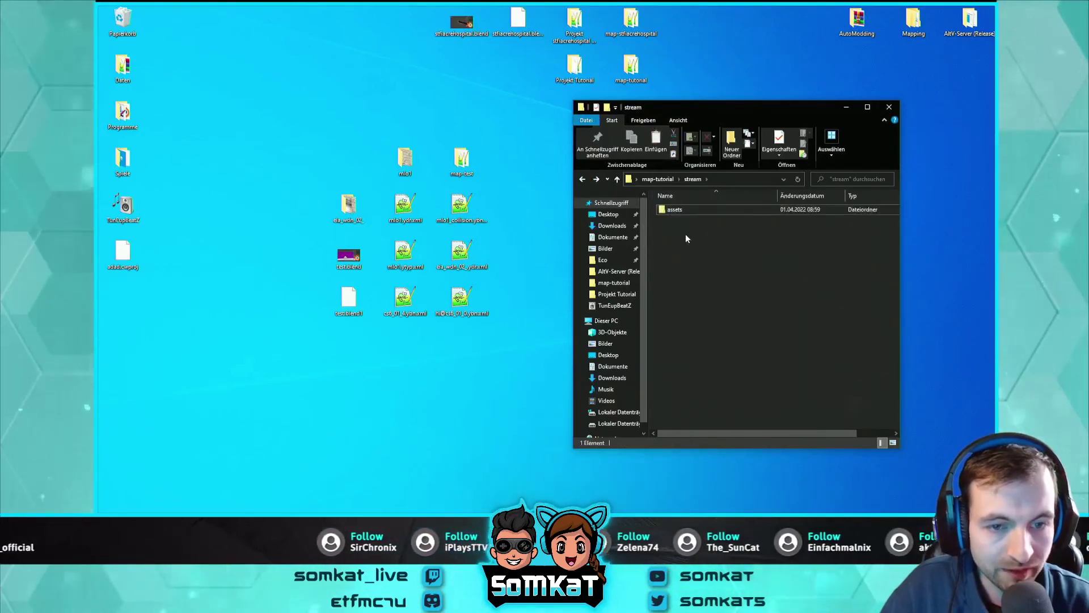
click(580, 180)
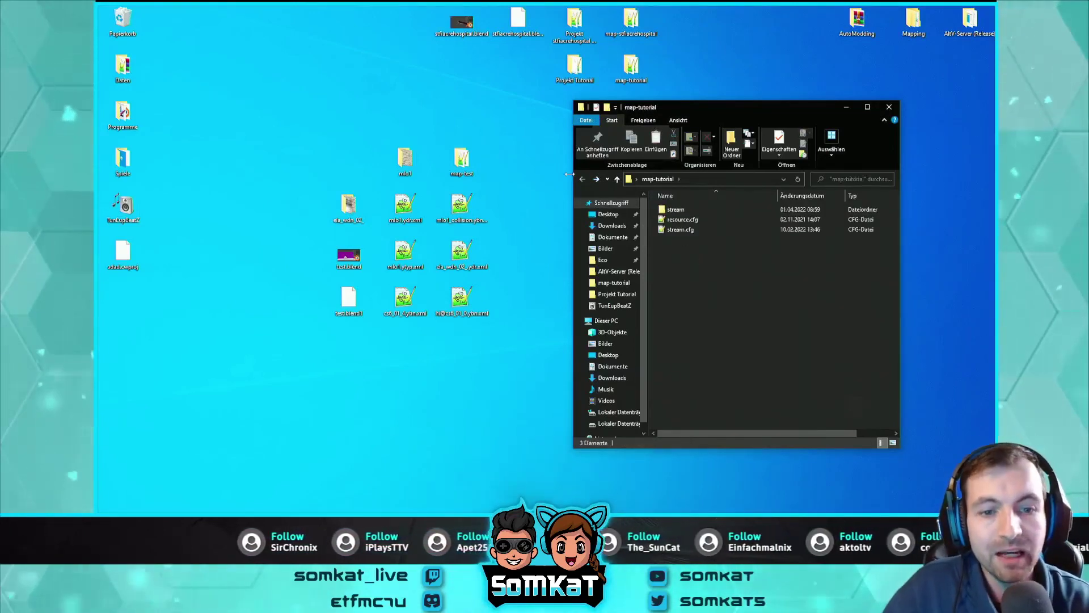
Step: Paste the map-tutorial folder into AltV-Server (Release)\resources, then open server.cfg
click(889, 107)
right_drag(631, 67, 627, 73)
right_click(628, 69)
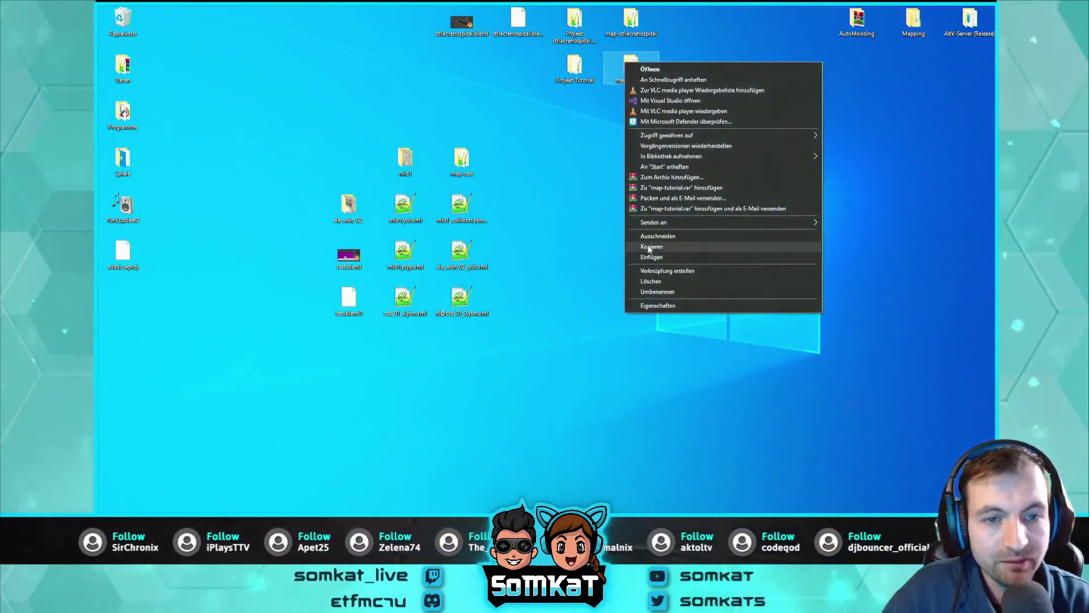
click(652, 248)
double_click(970, 19)
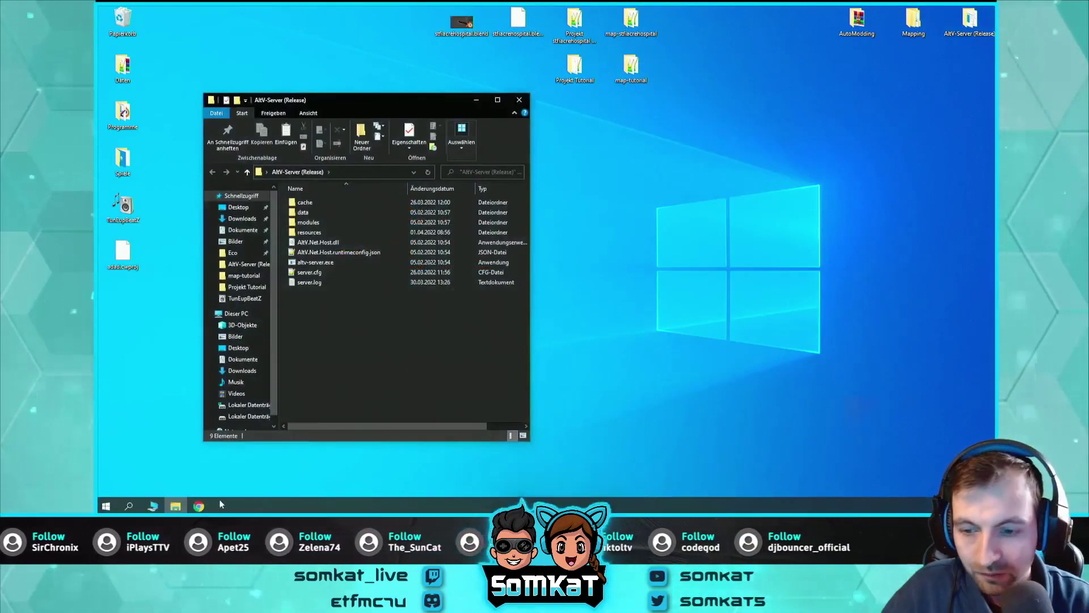
double_click(309, 232)
right_click(316, 315)
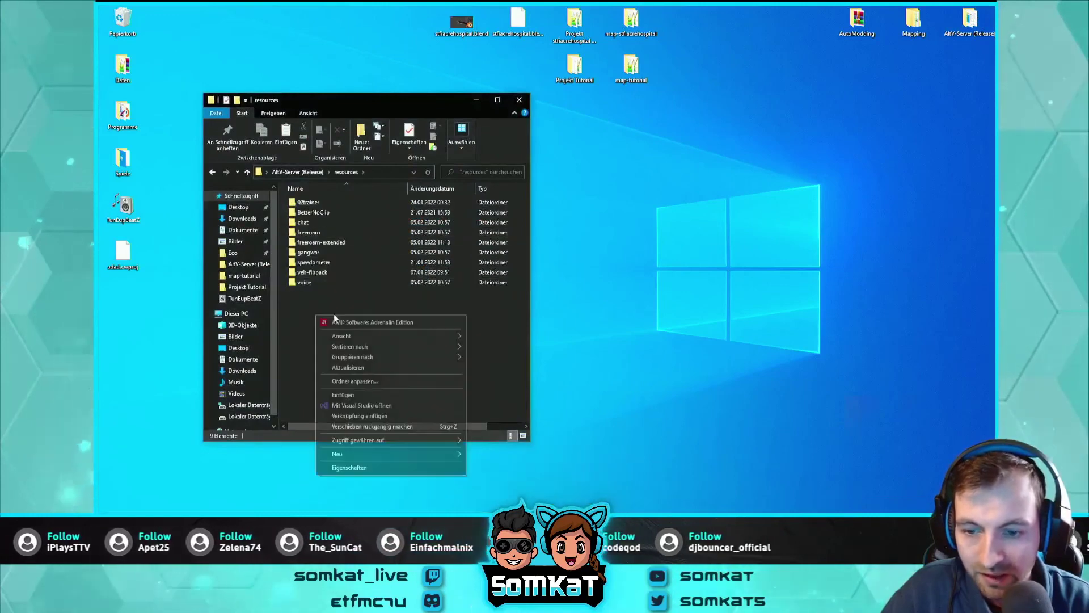
click(358, 395)
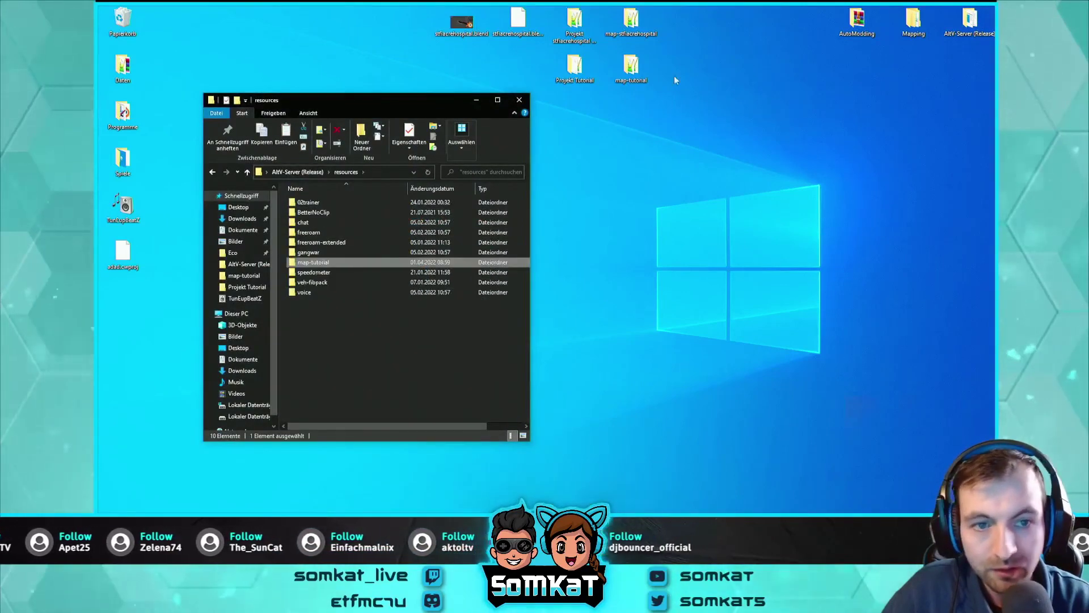
click(213, 174)
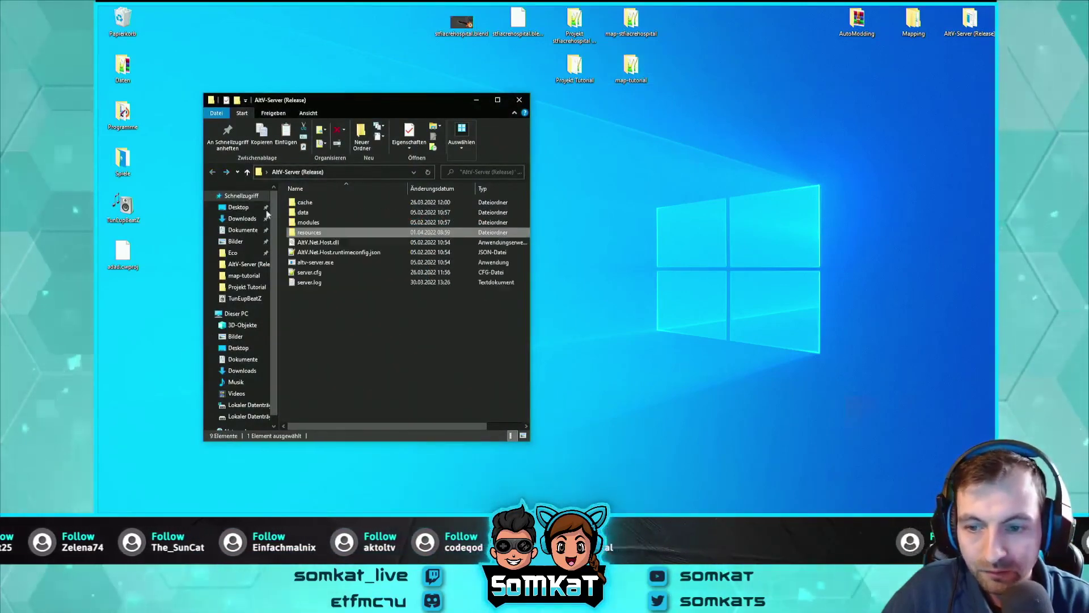
double_click(309, 275)
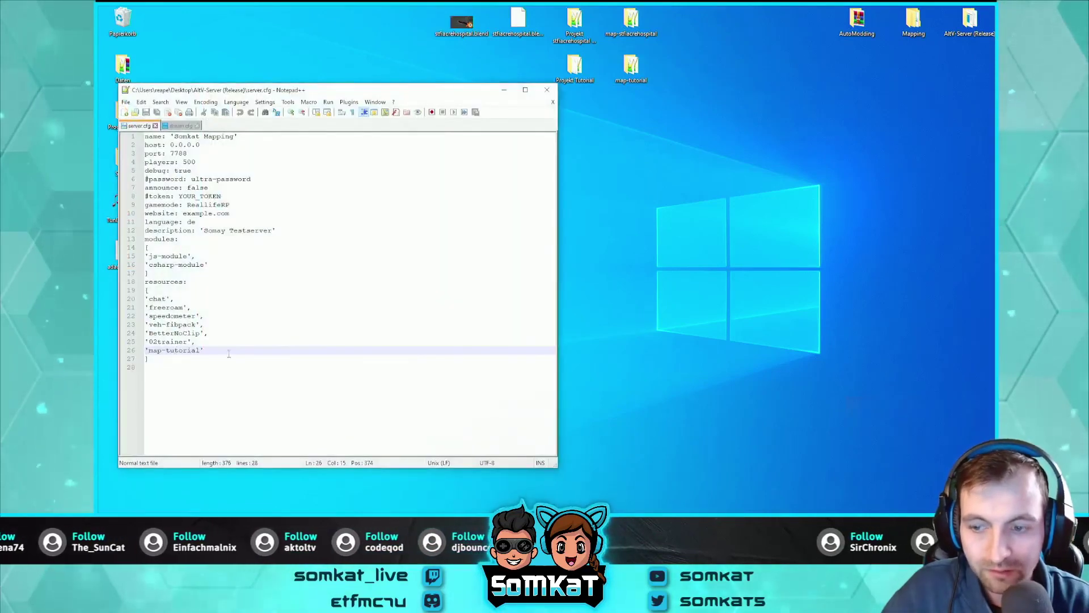
Step: Close the server.cfg and stream.cfg tabs and exit Notepad++
click(160, 126)
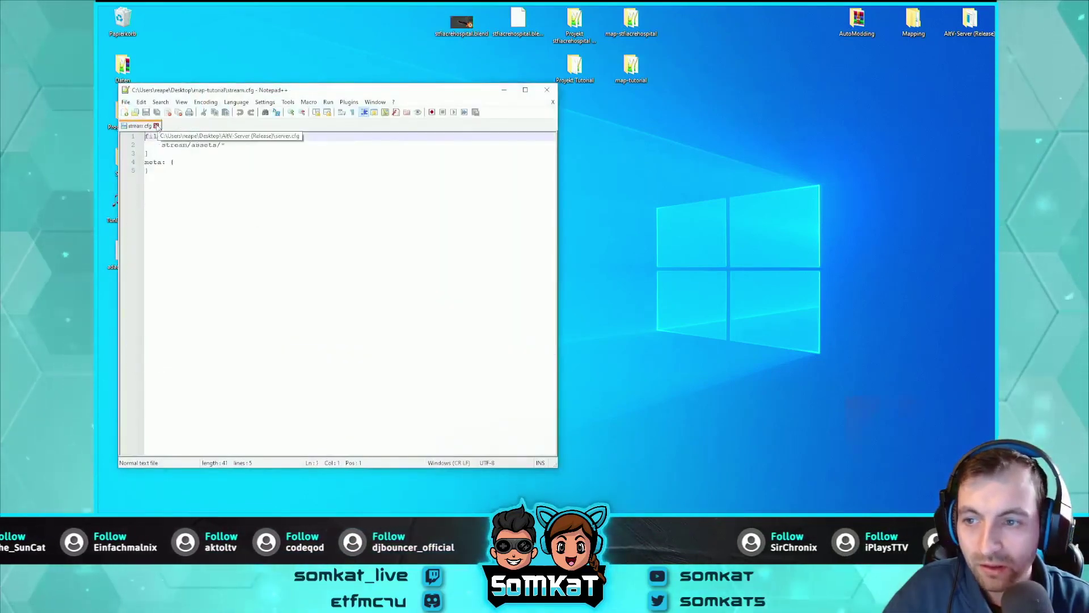
click(156, 126)
click(547, 90)
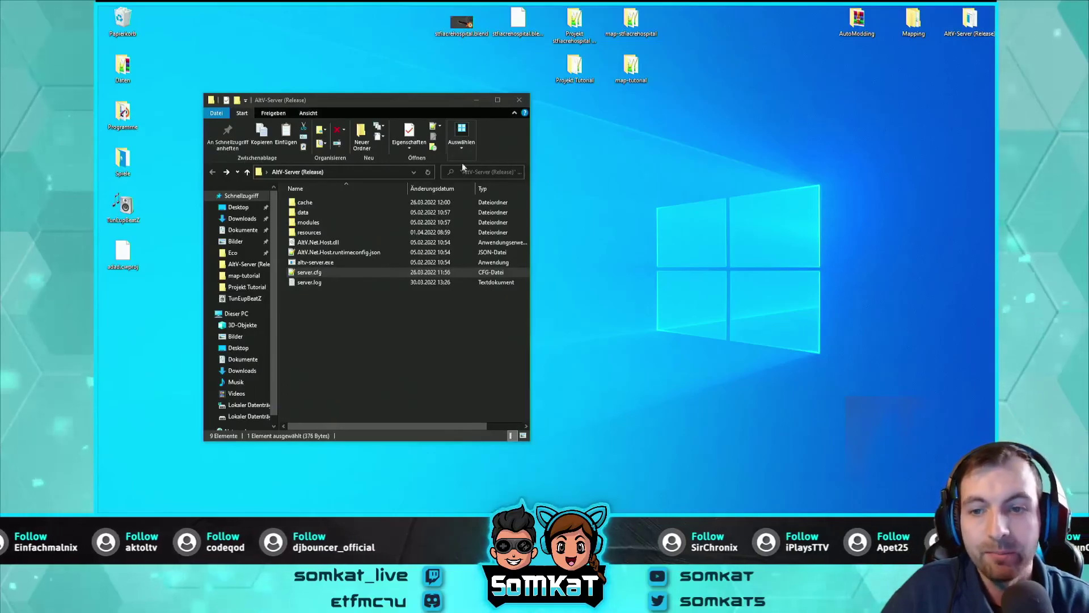